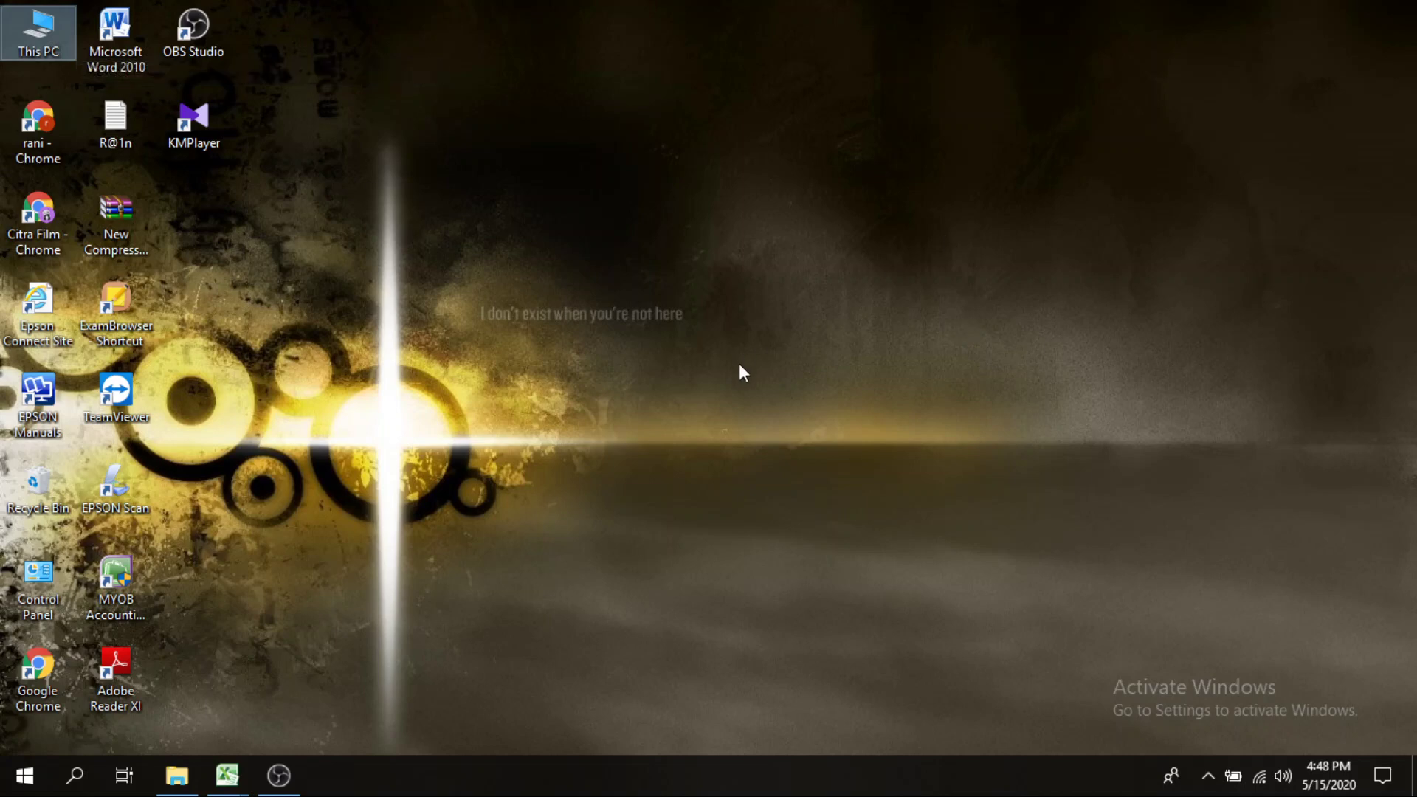
Step: Switch to the LEMBAR KERJA UD WIRASTRI workbook in Excel
mouse_move(227, 775)
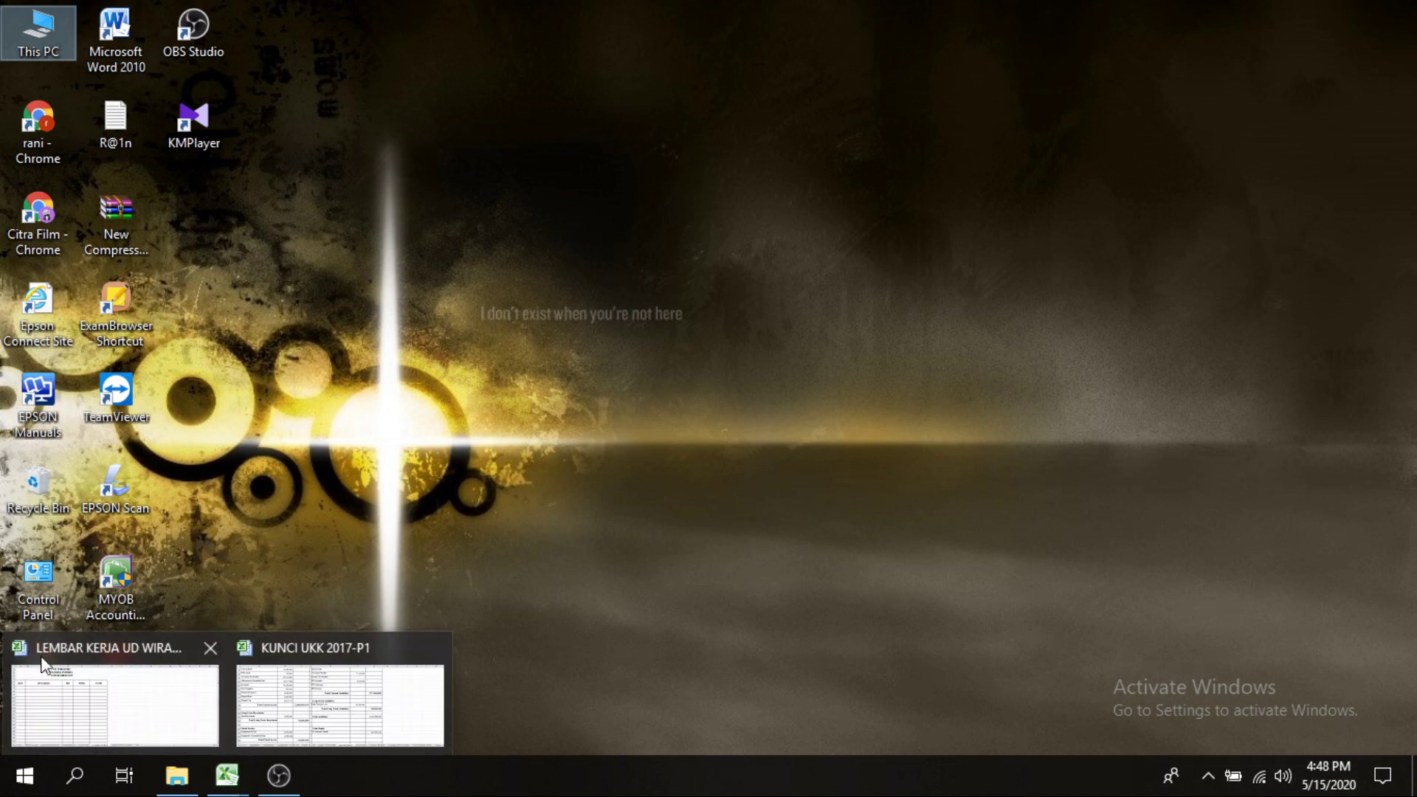
left_click(92, 715)
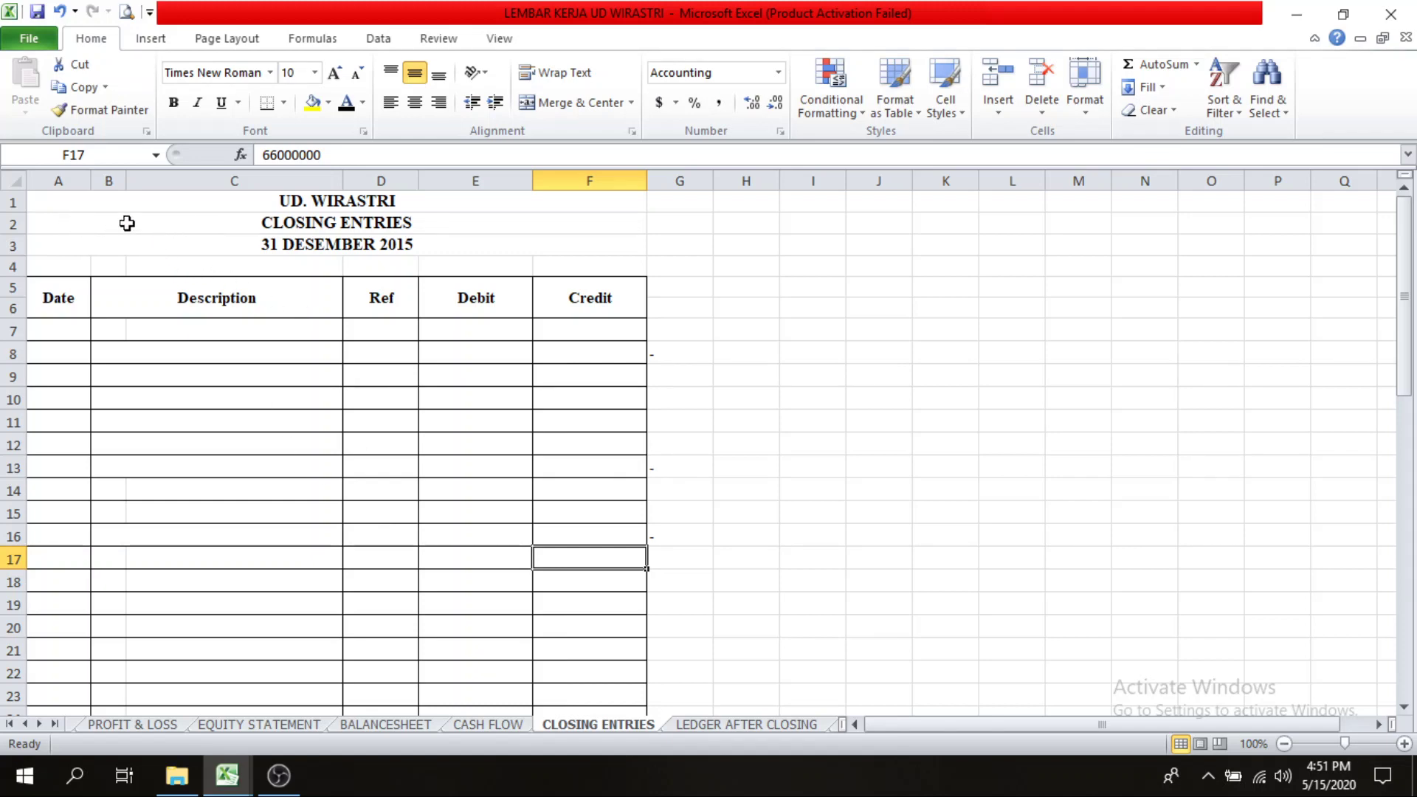
Step: Apply a black font colour to the hidden date entries Des and 31 in cells A7:A8 of the closing entries table
left_click_drag(120, 221, 388, 230)
left_click(105, 313)
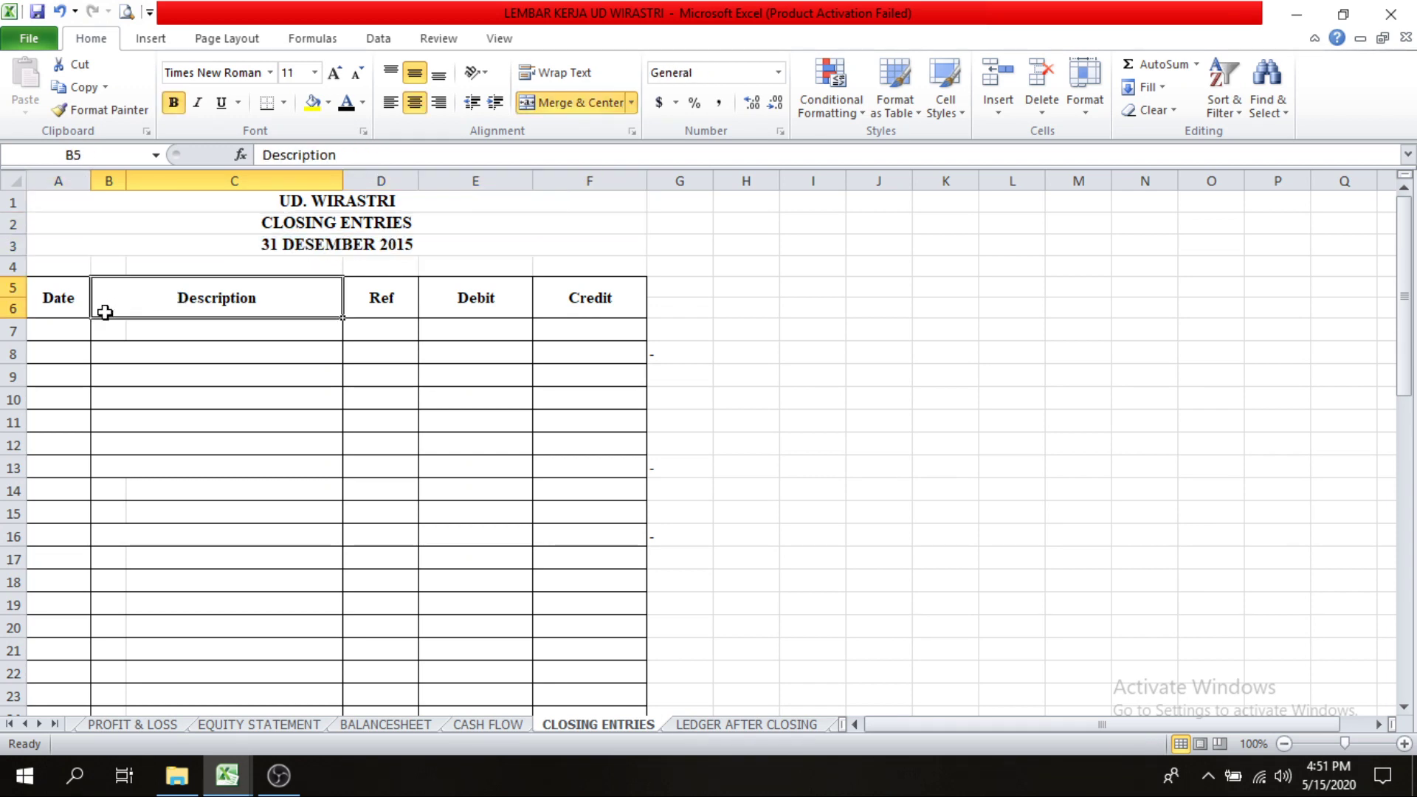
left_click(58, 329)
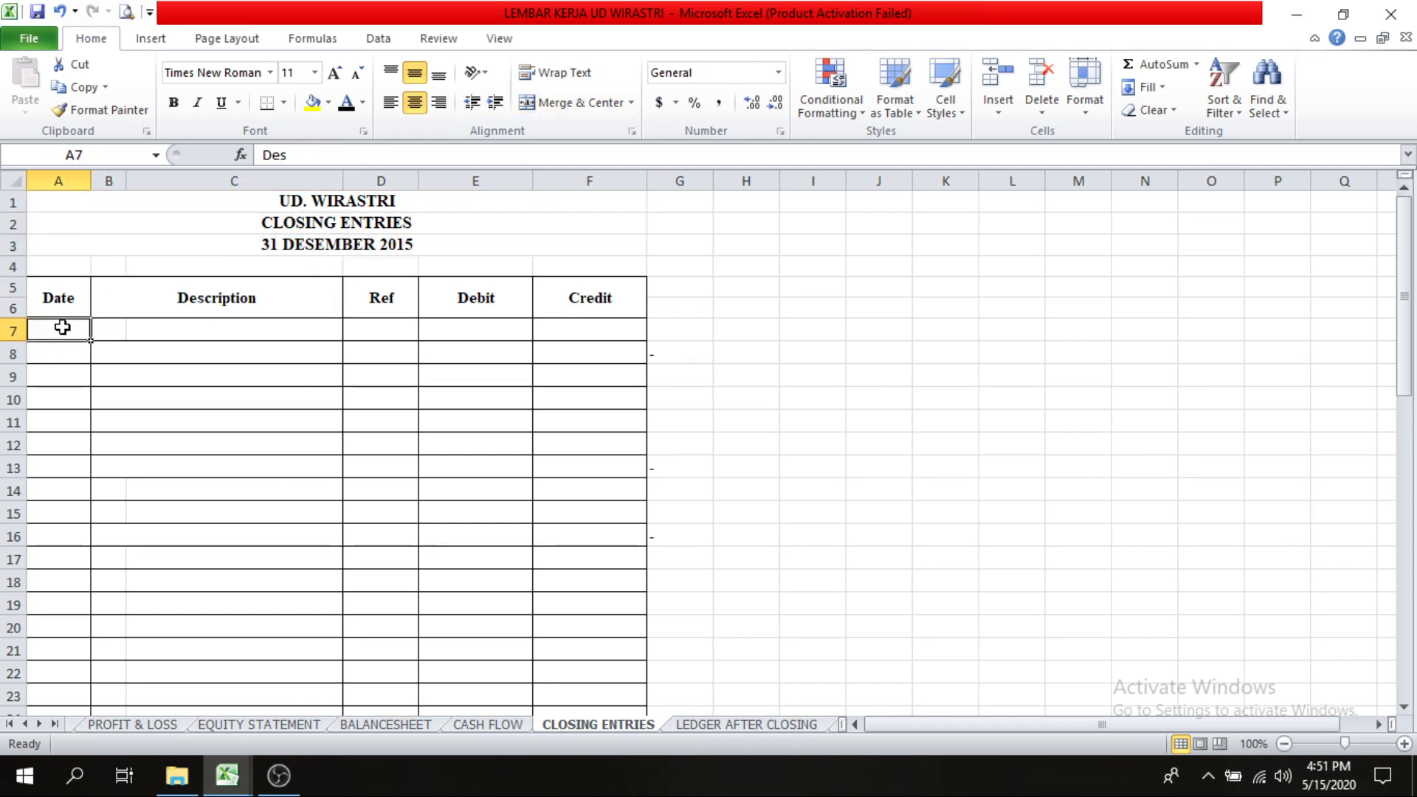
left_click_drag(59, 327, 59, 351)
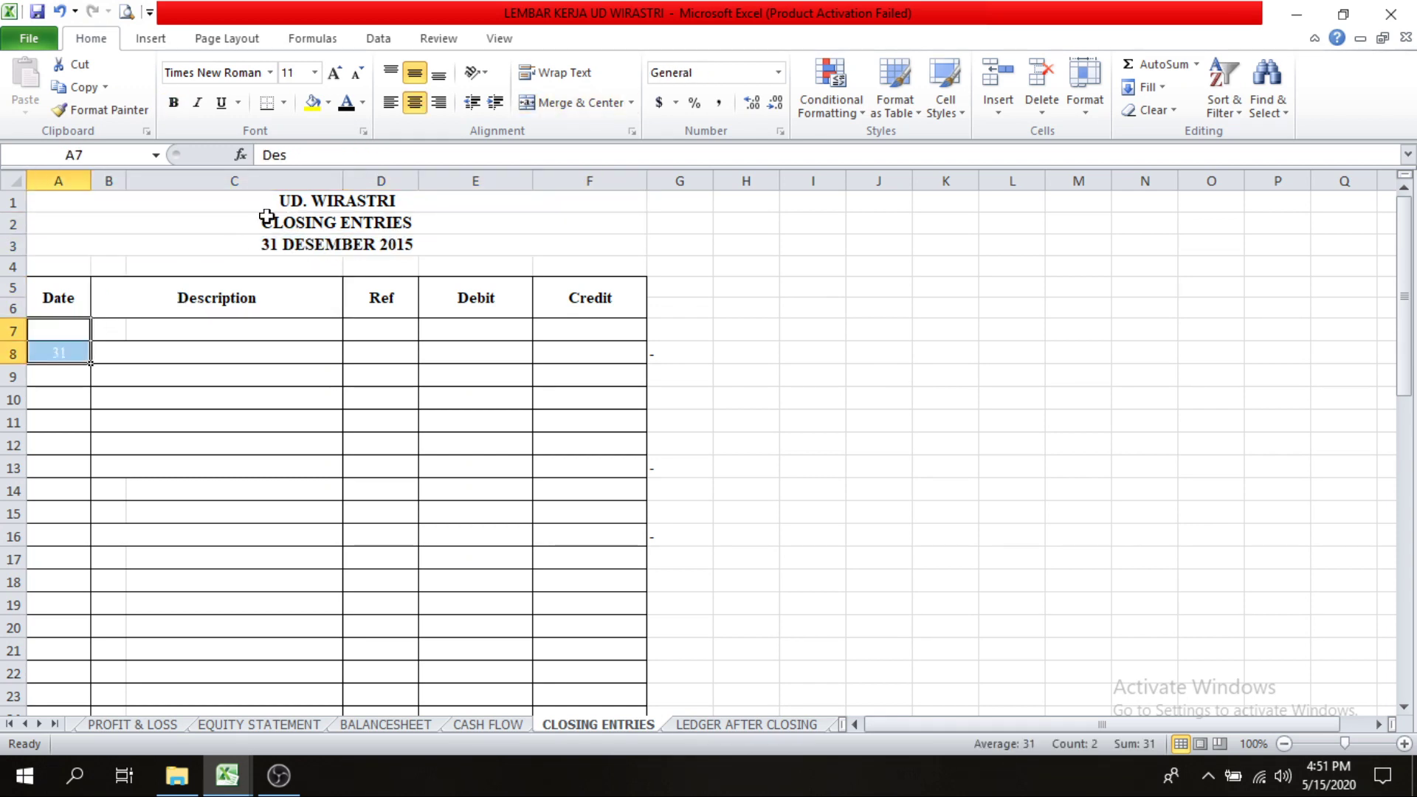
left_click(344, 105)
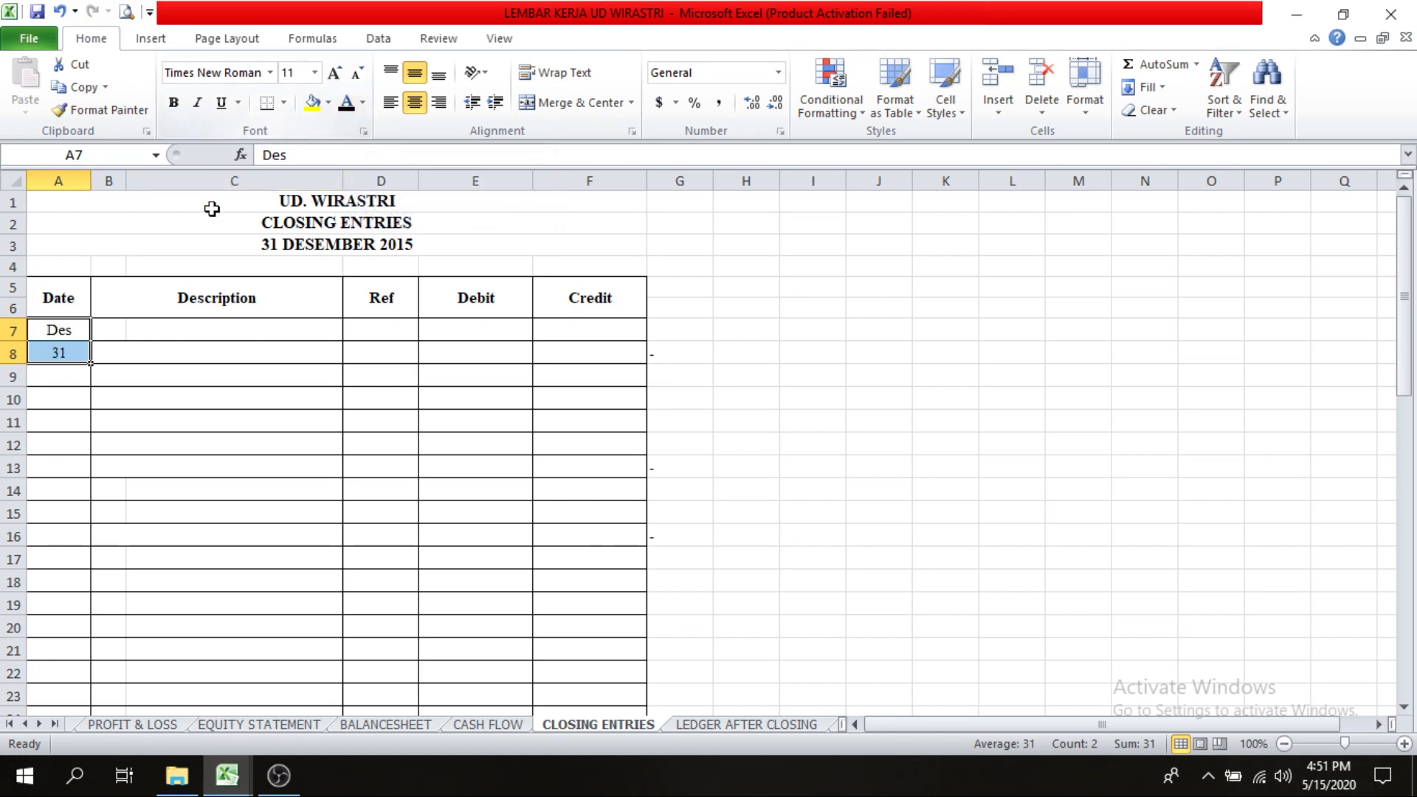
left_click(67, 261)
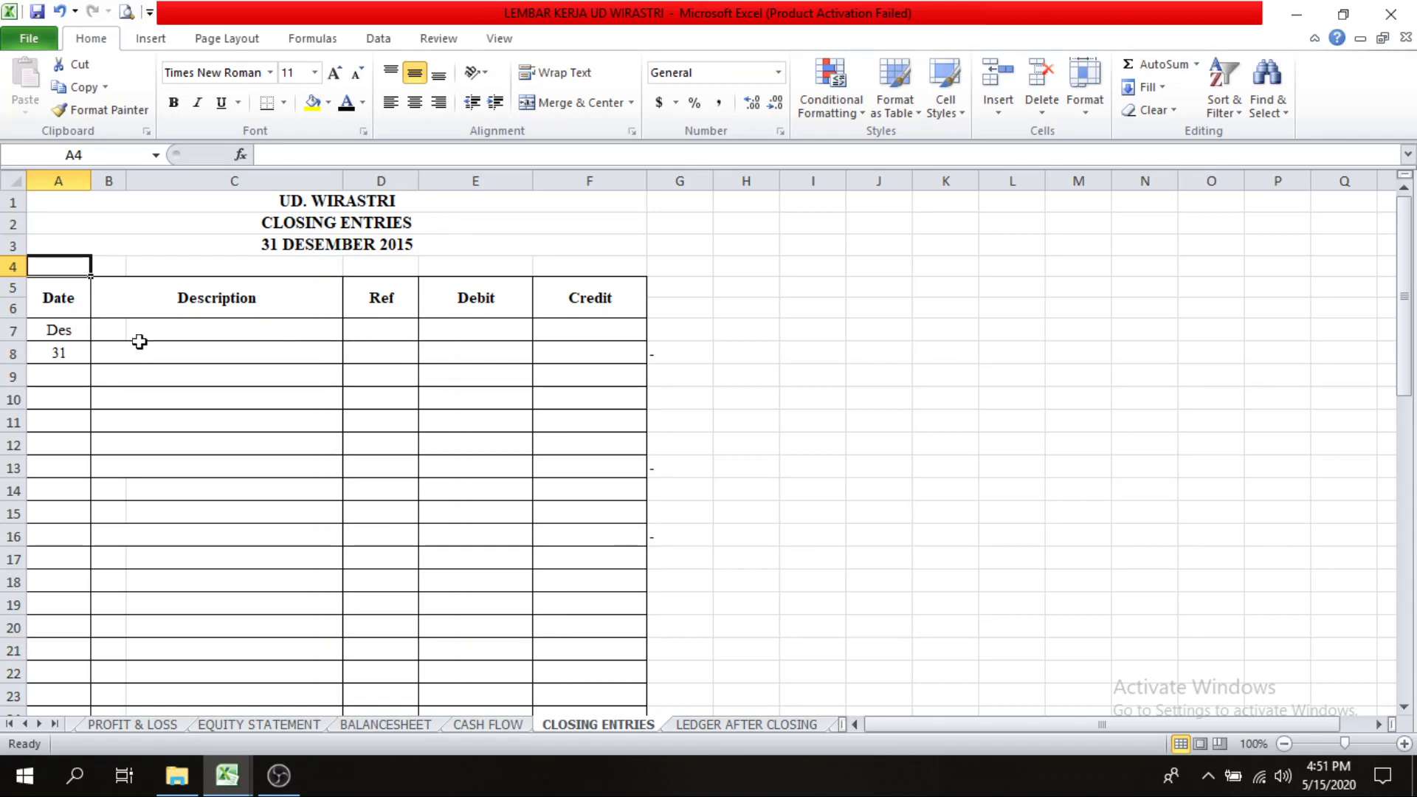
Step: Enter the notes "pendapatan" in cell I7 and "beban" in cell I9 beside the closing entries table
left_click(818, 324)
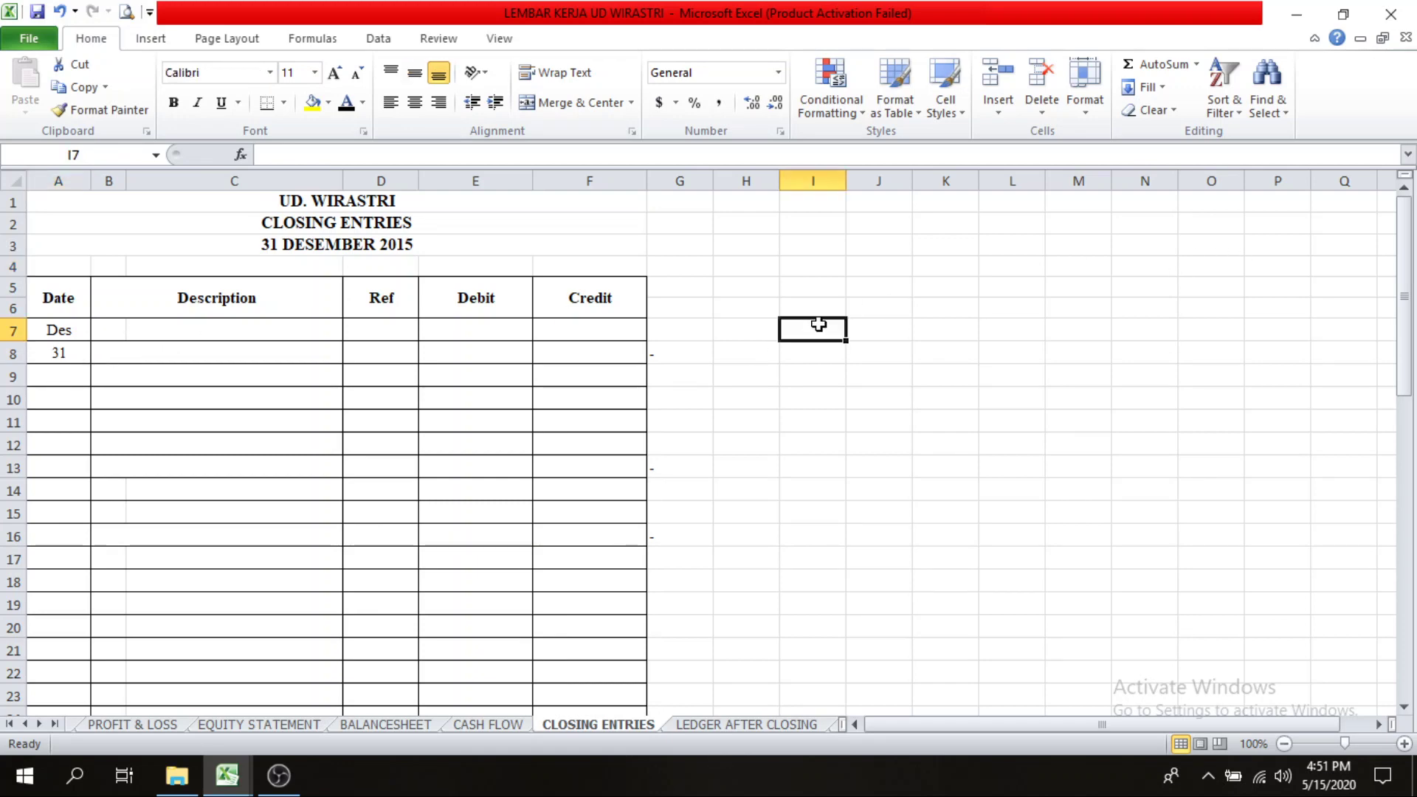
type("p")
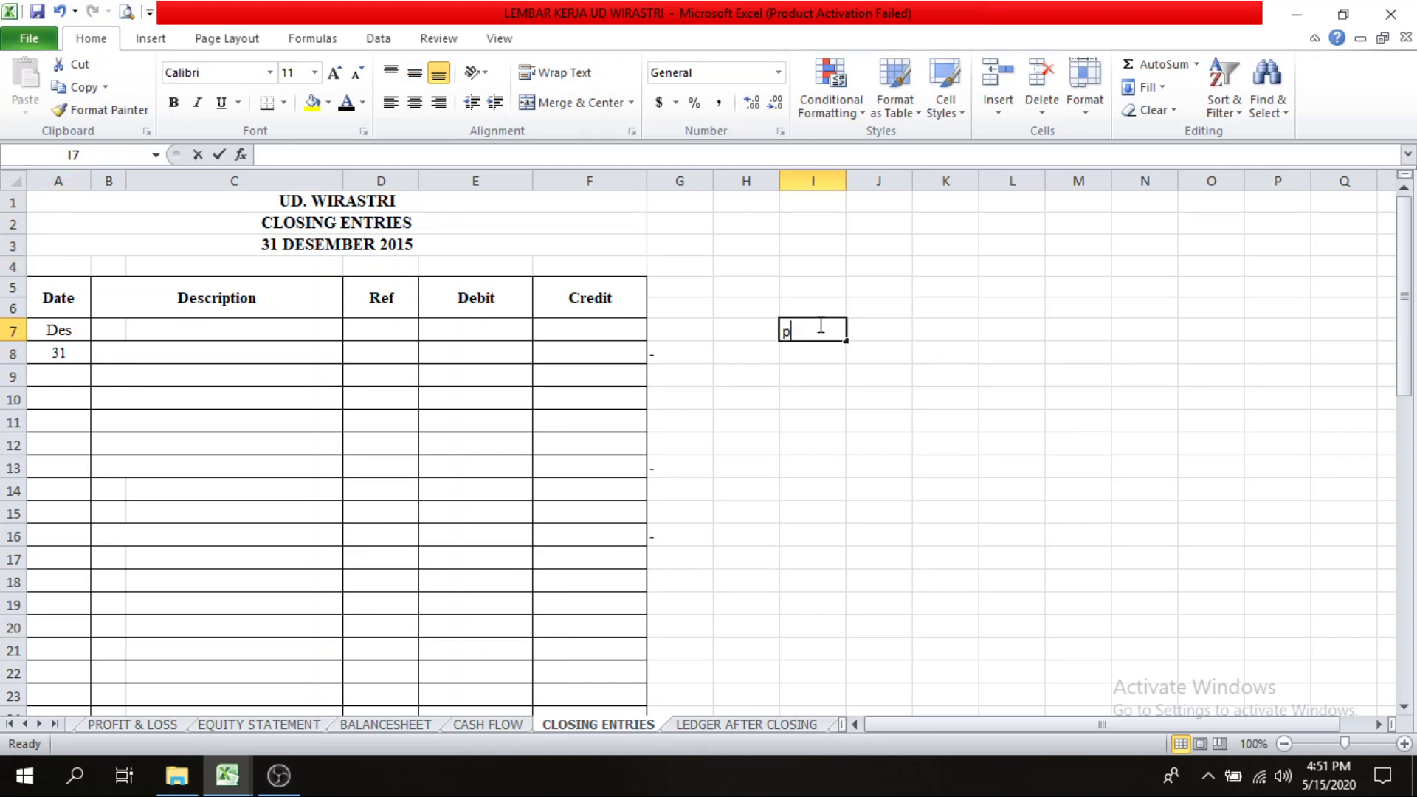
type("endapatan")
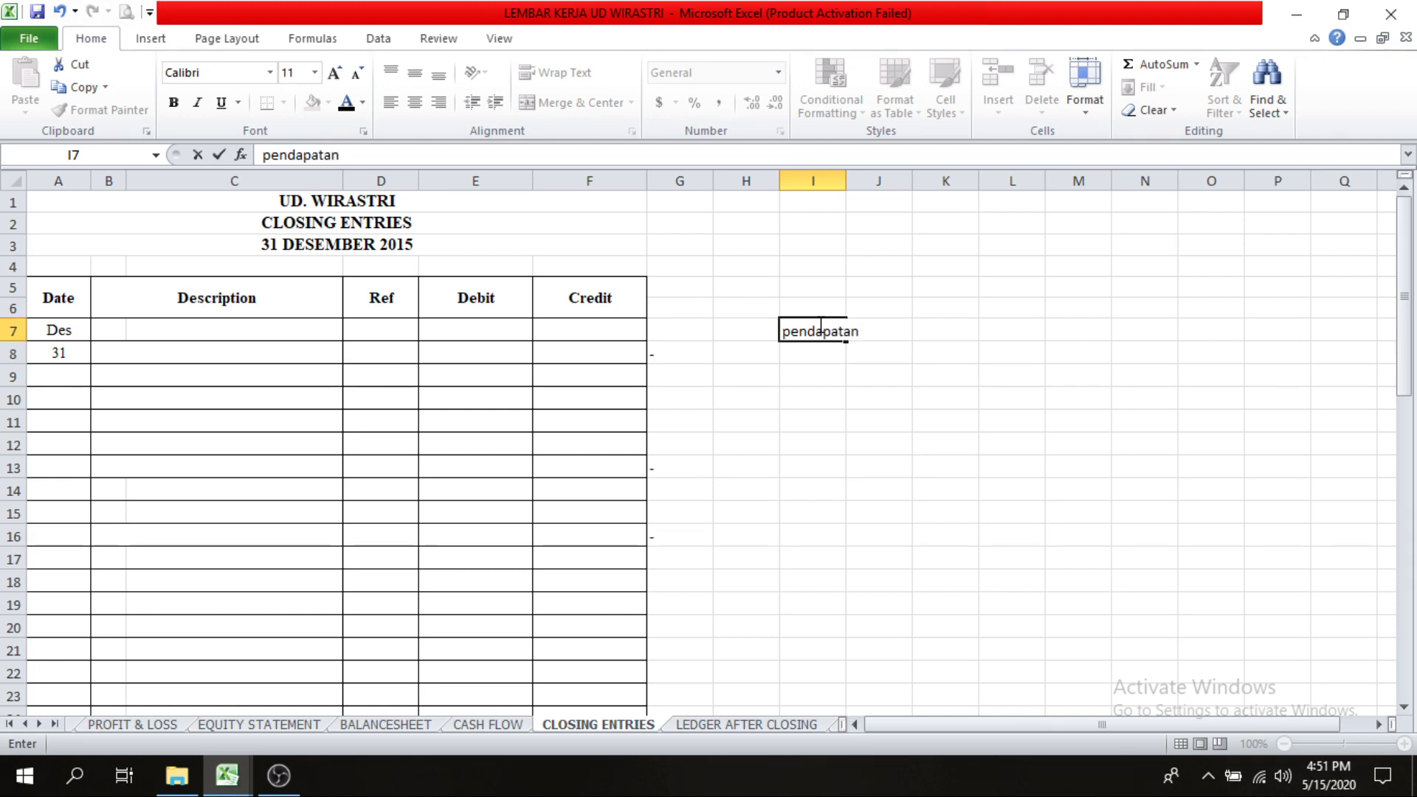
key("Return")
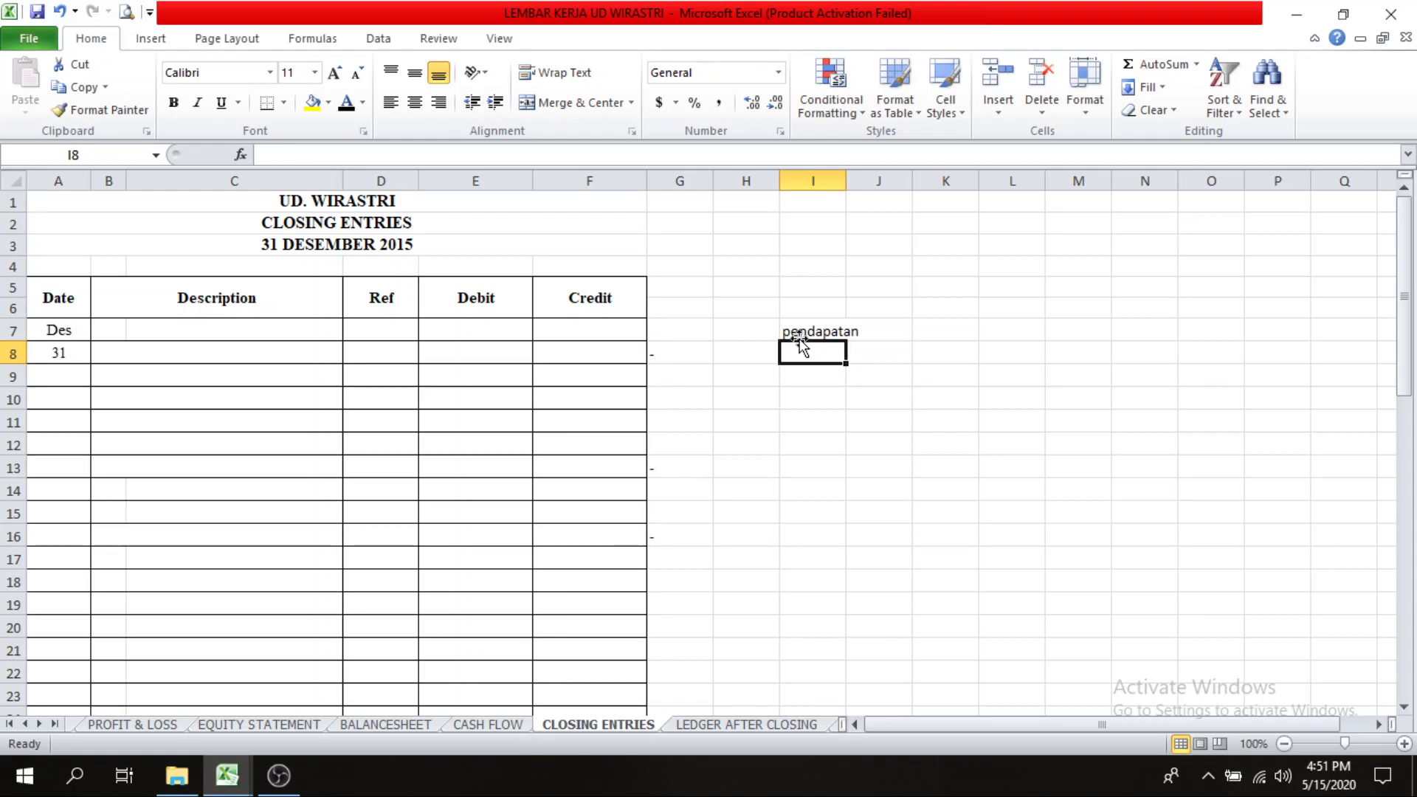
left_click(814, 373)
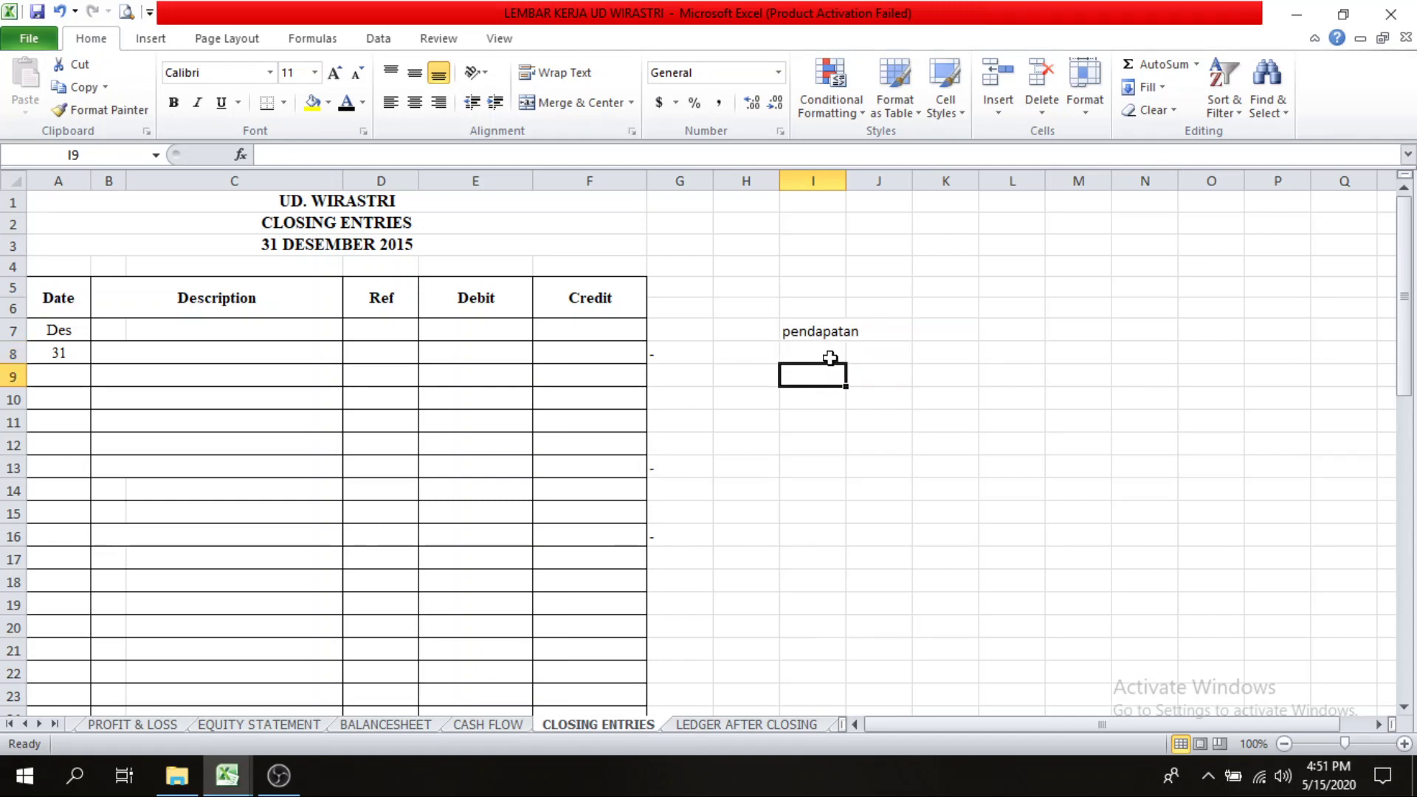
type("beban")
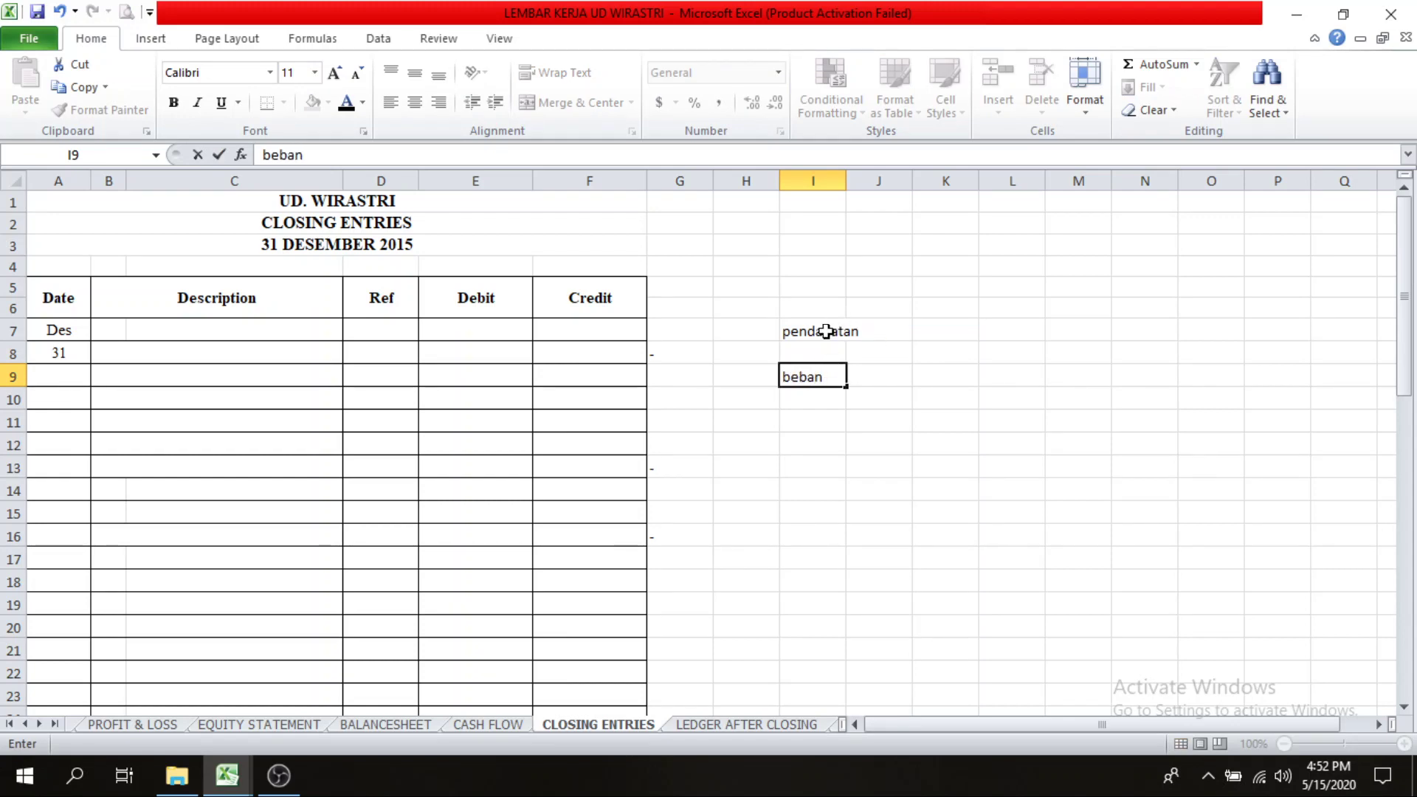
left_click(830, 329)
left_click_drag(801, 340, 803, 385)
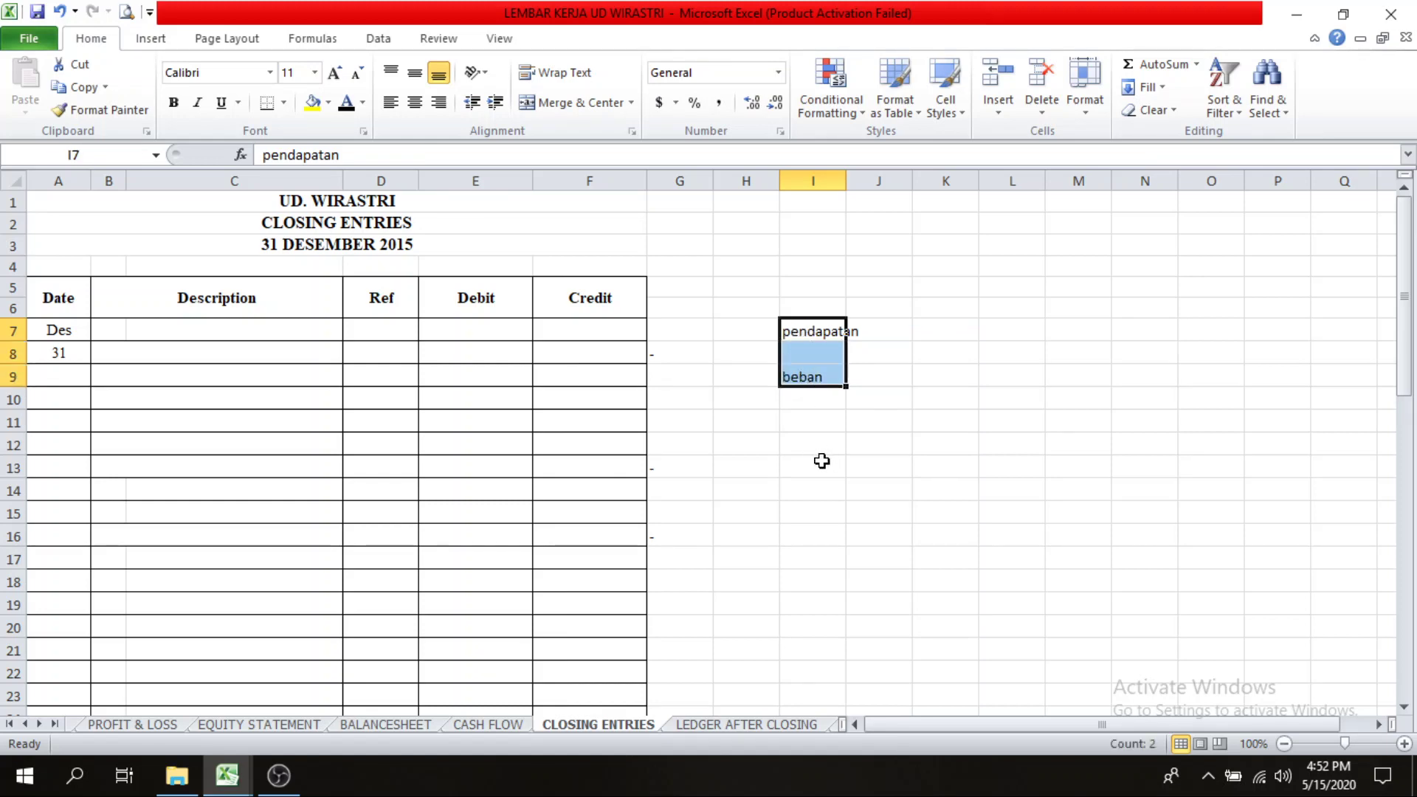
Step: Enter the note "prive /pengambilan oleh pemilik" in cell I11
left_click(823, 419)
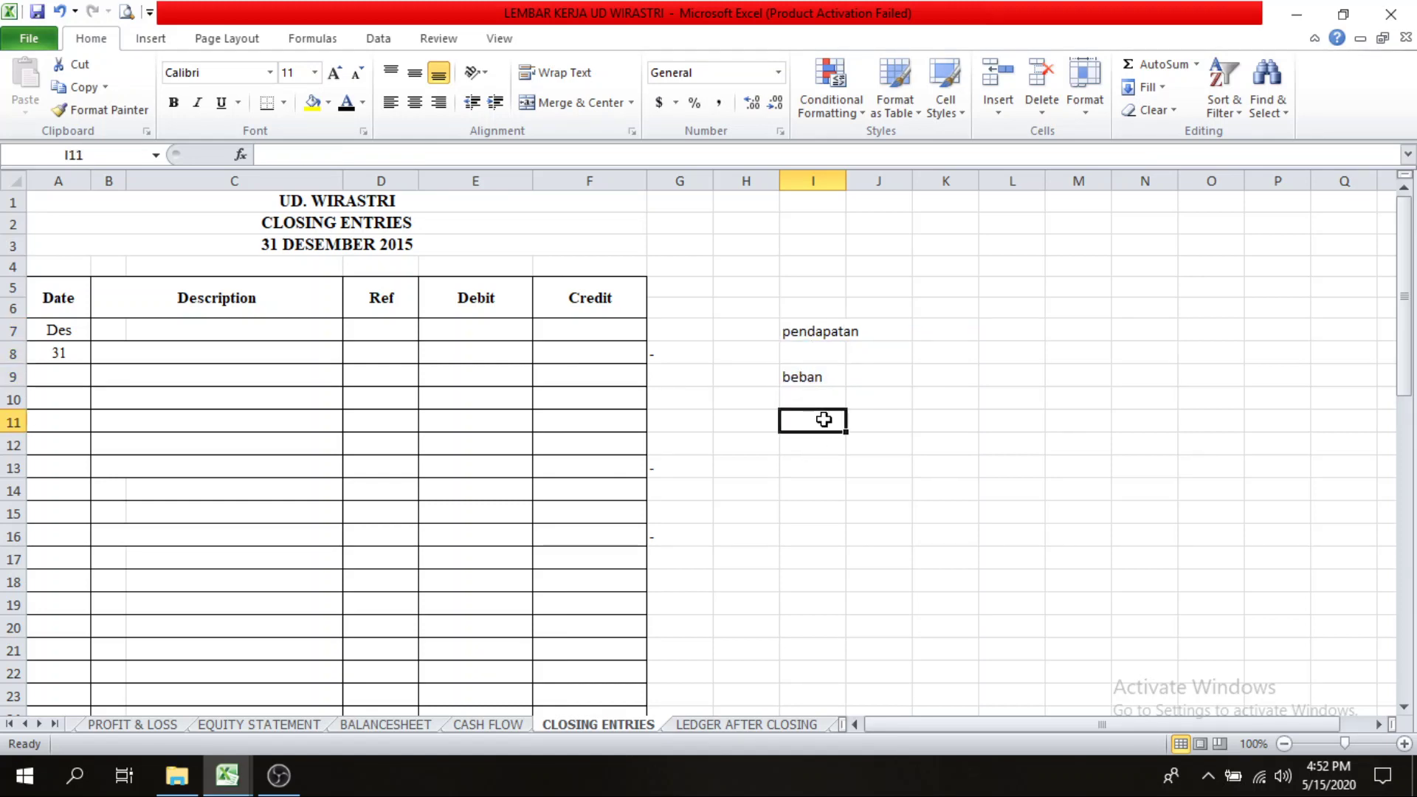
type("p")
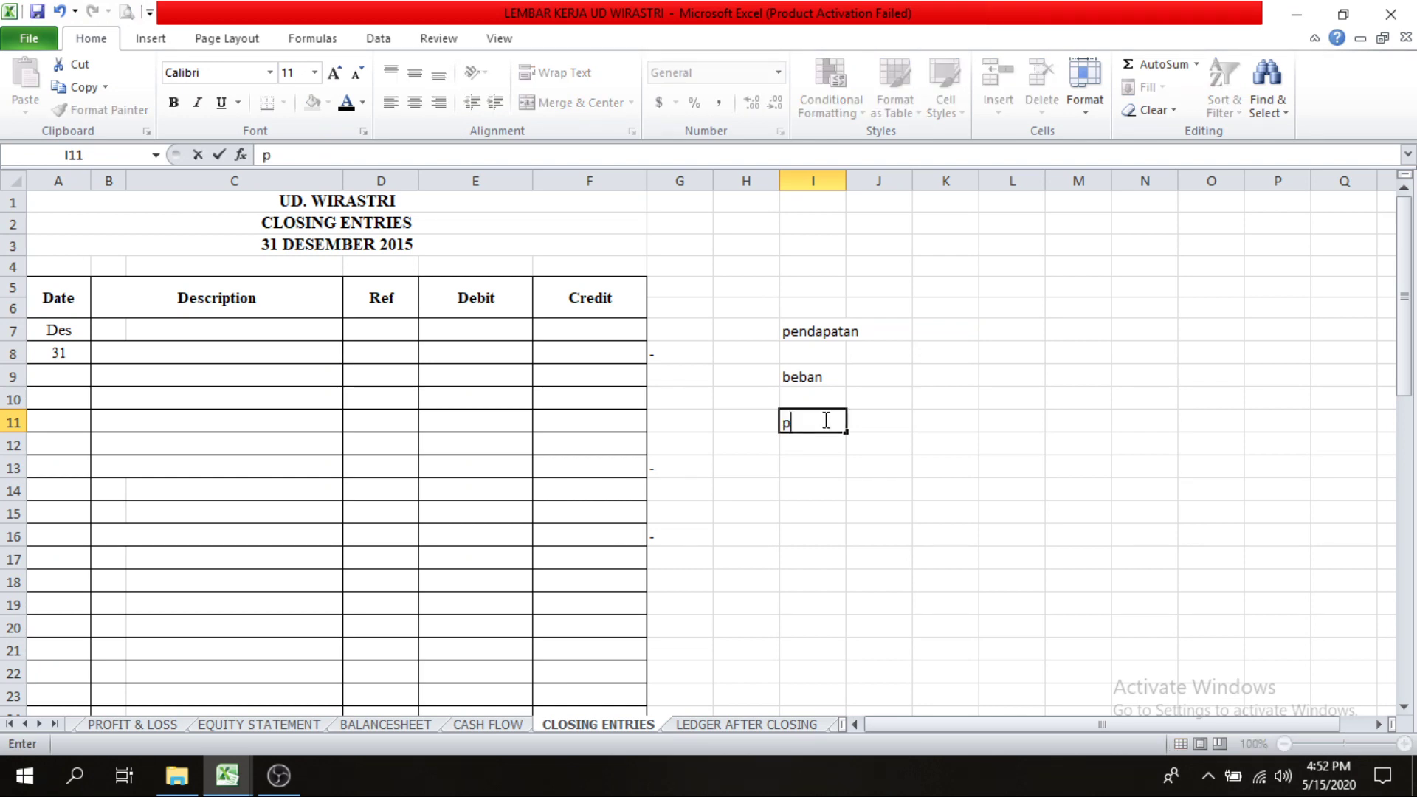
type("rive /peng")
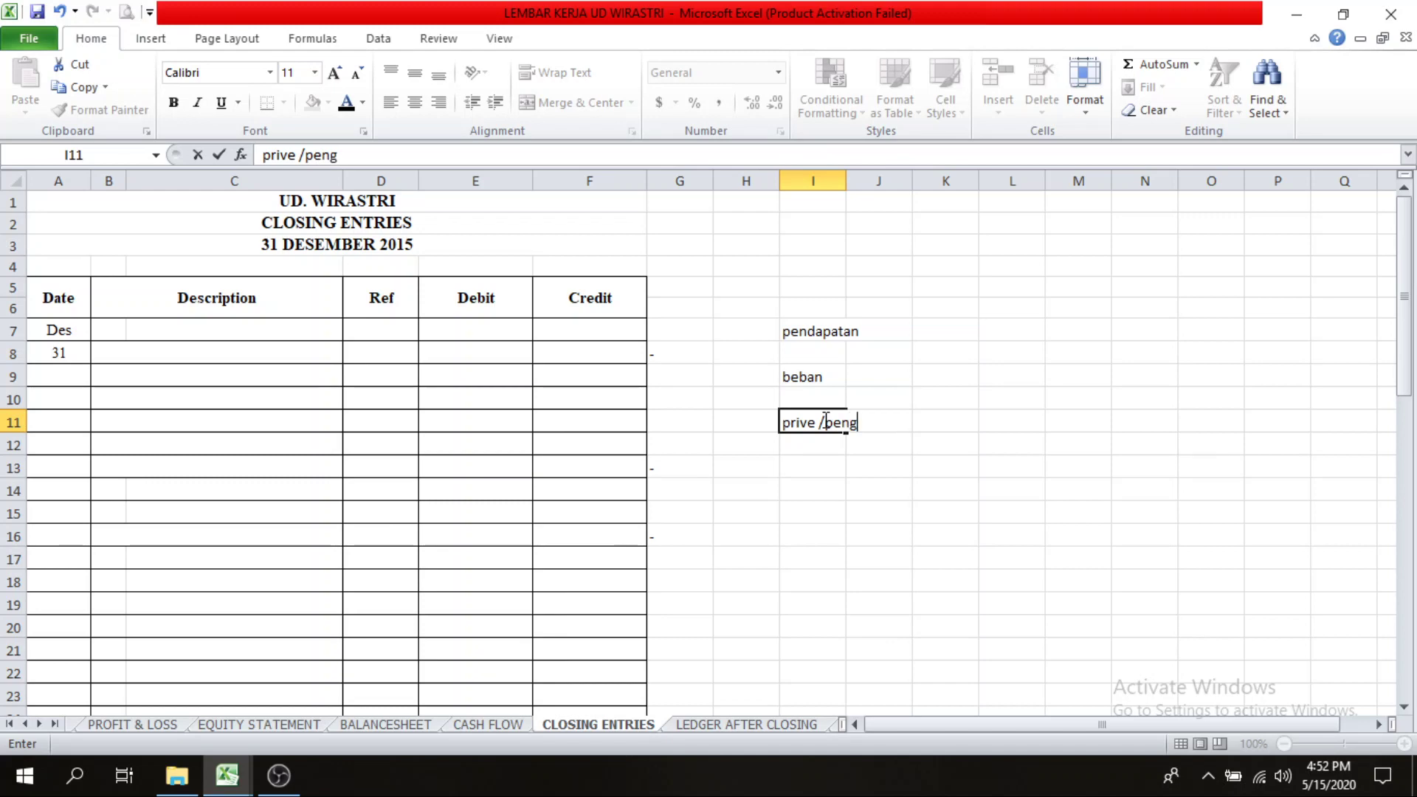
type("ambilan")
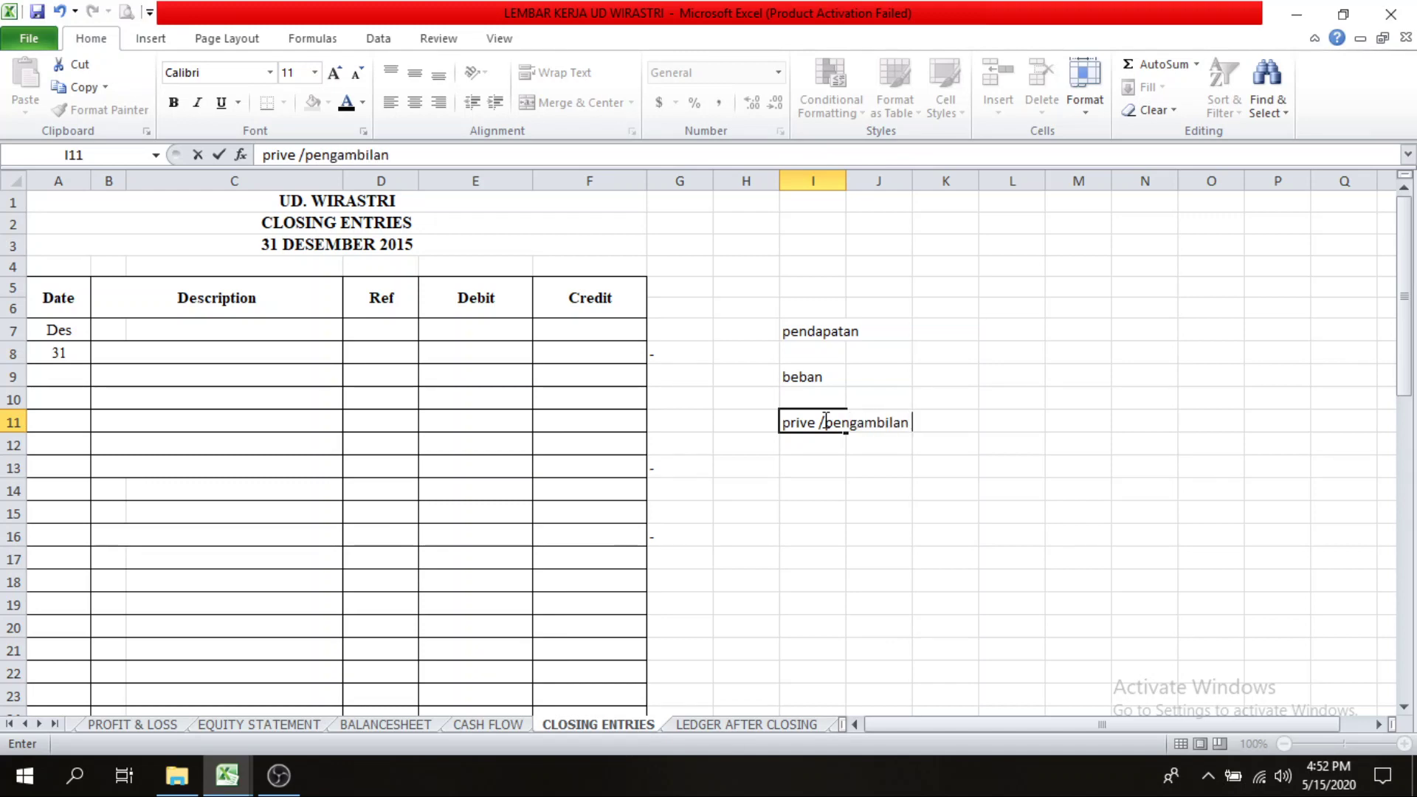
type(" oleh pemilik")
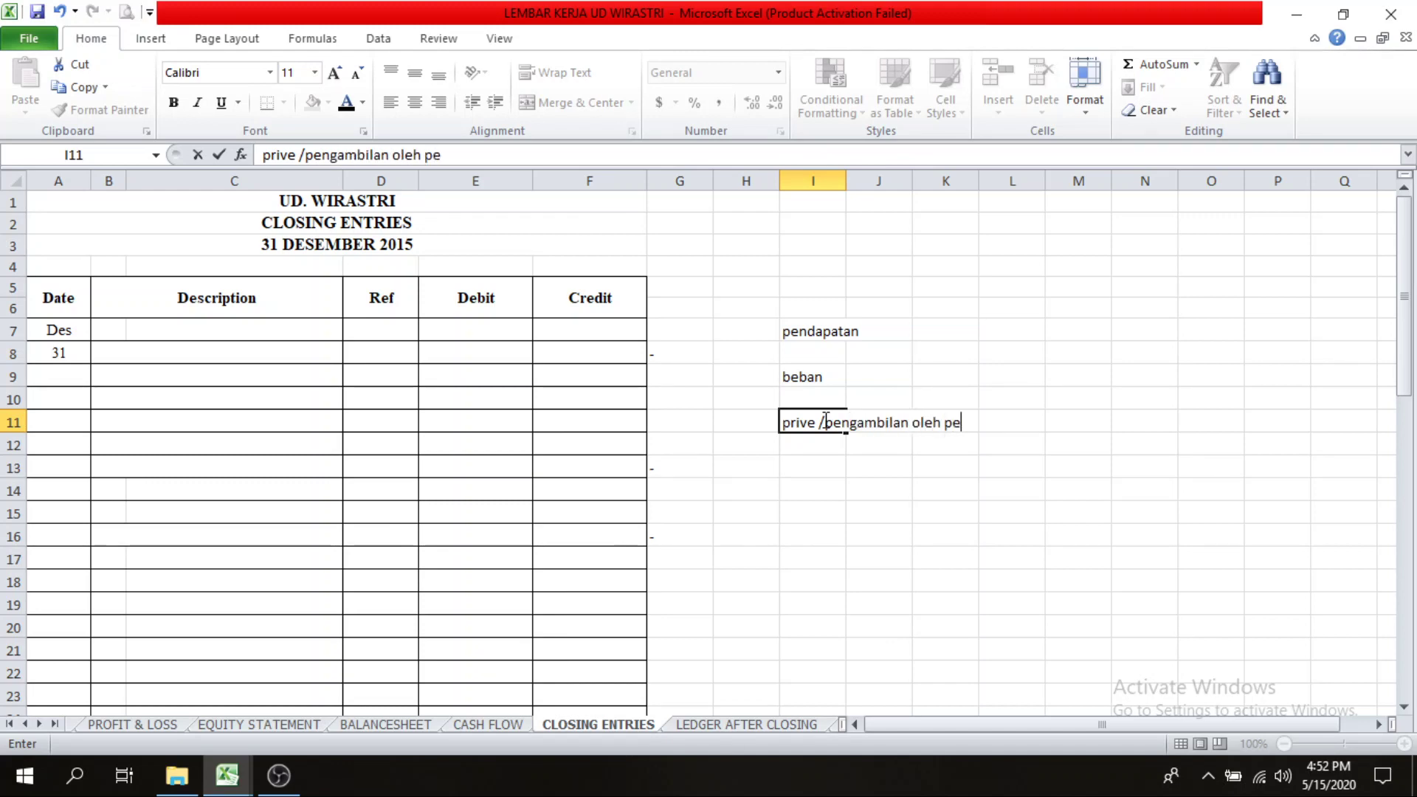
left_click(803, 484)
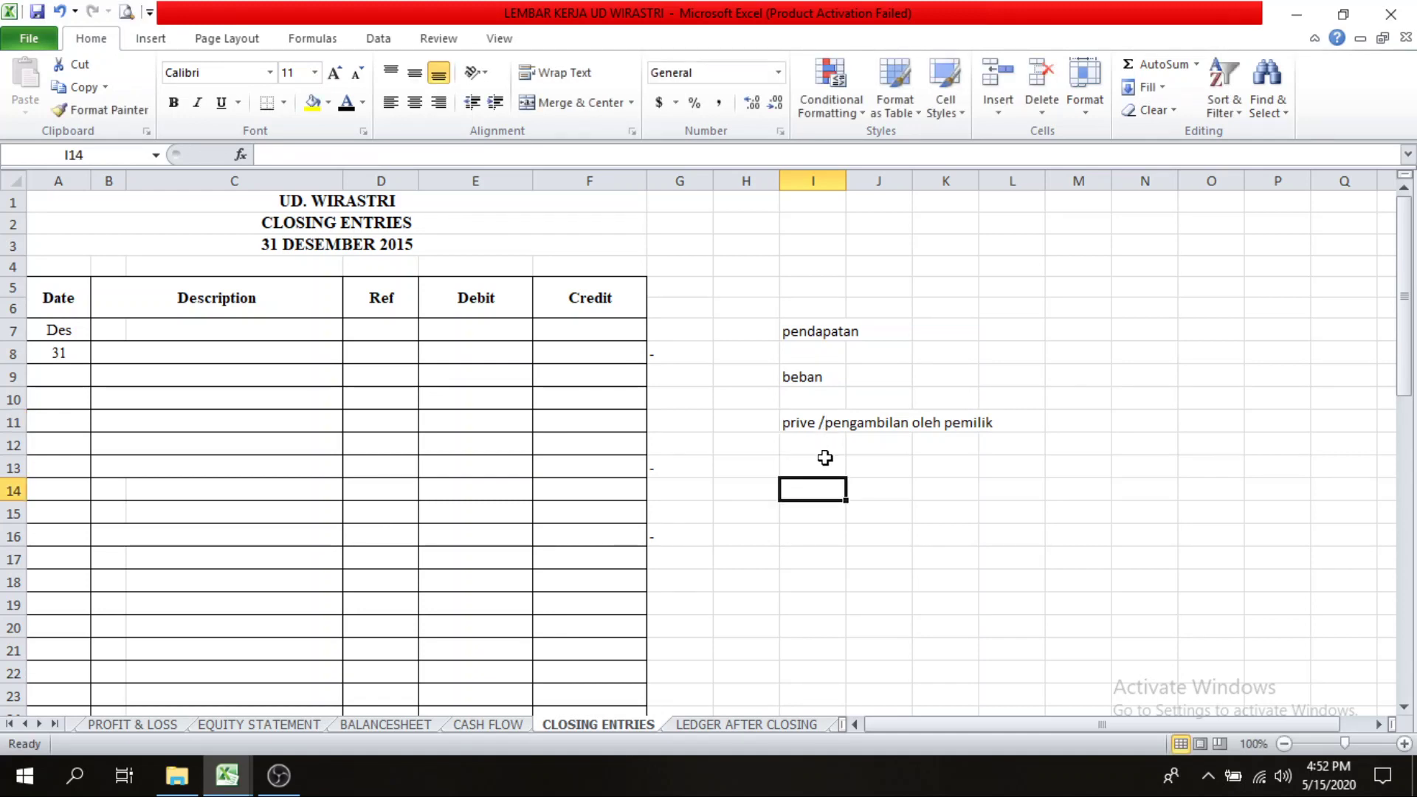
Step: Enter the note "saldo laba rugi / ikhtisar laba rug" in cell I13
left_click(814, 469)
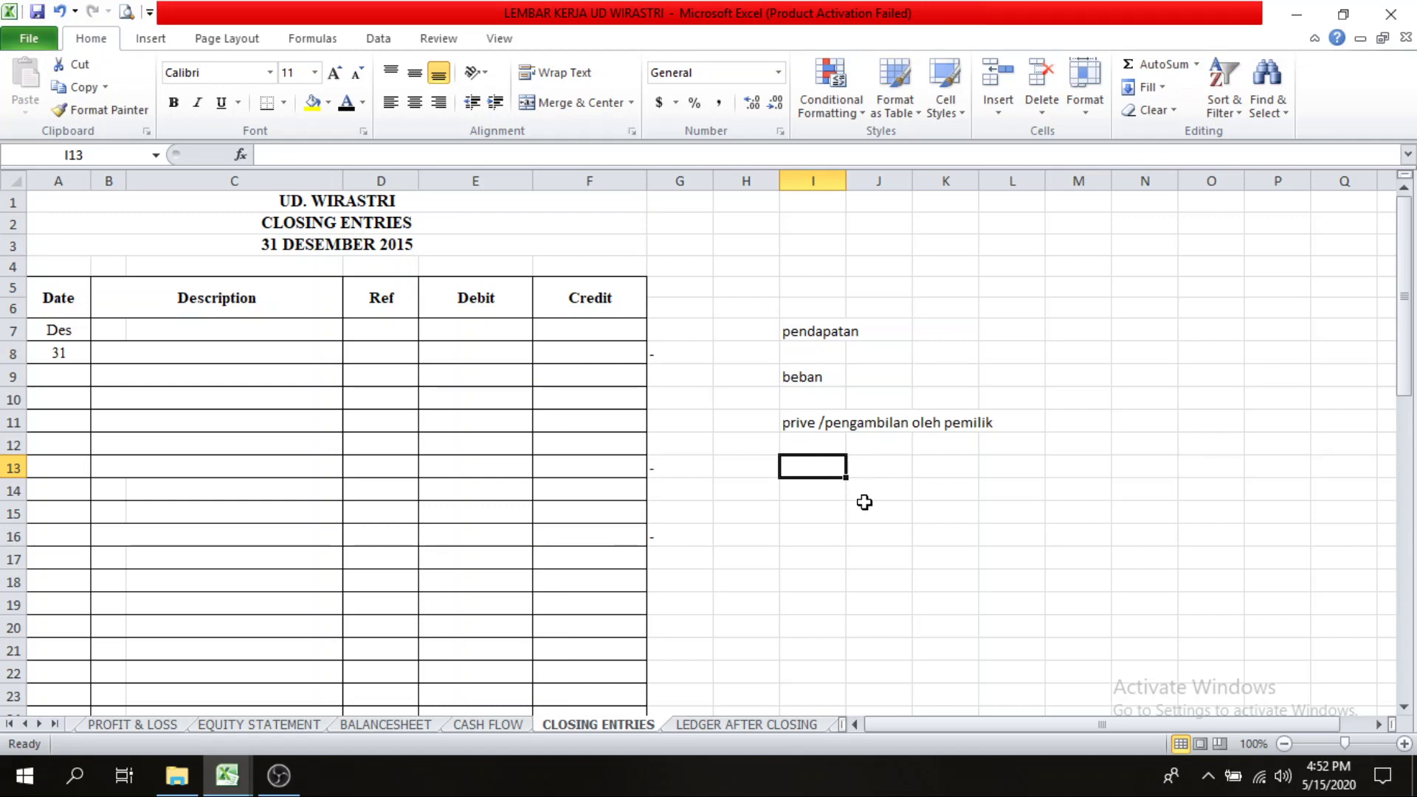
type("sa")
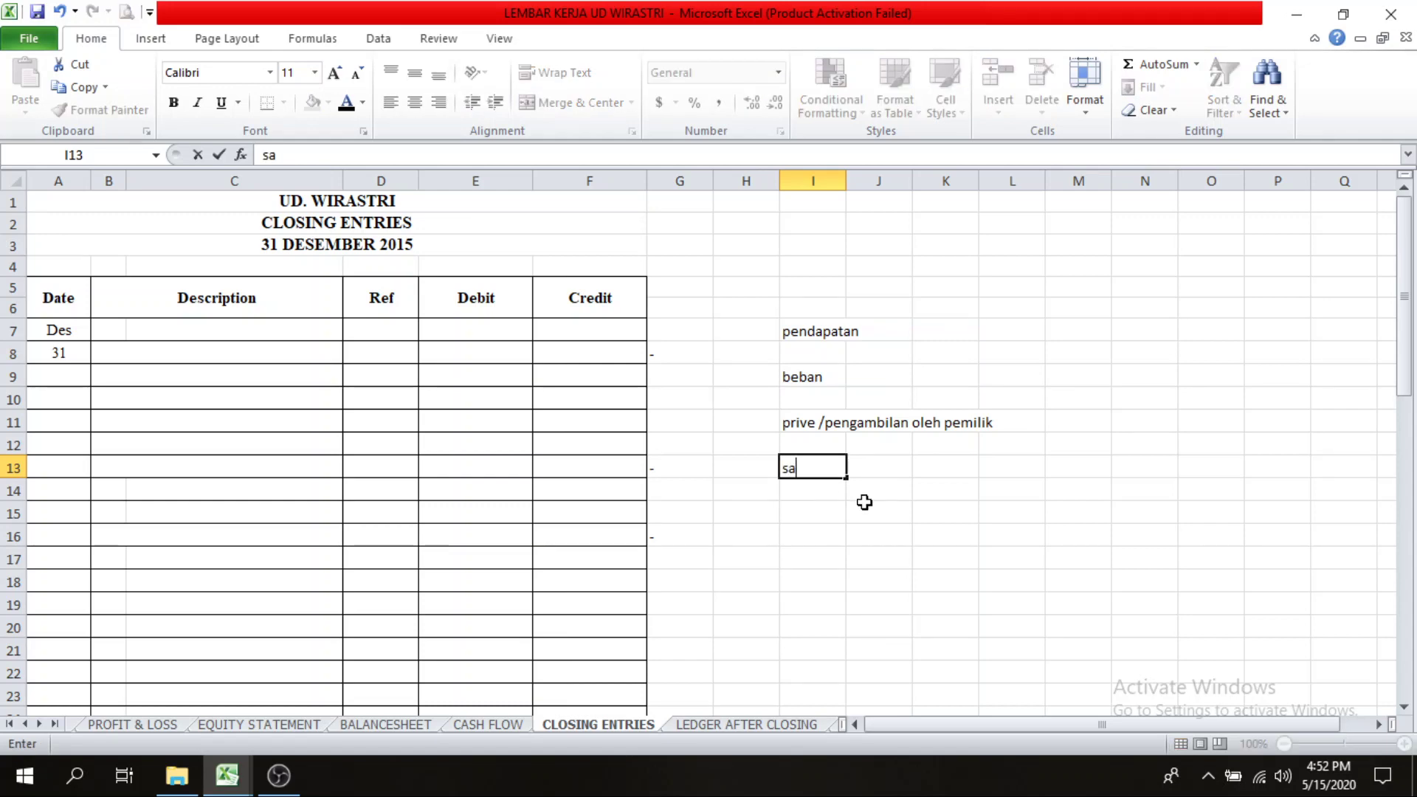
type("ldo laba")
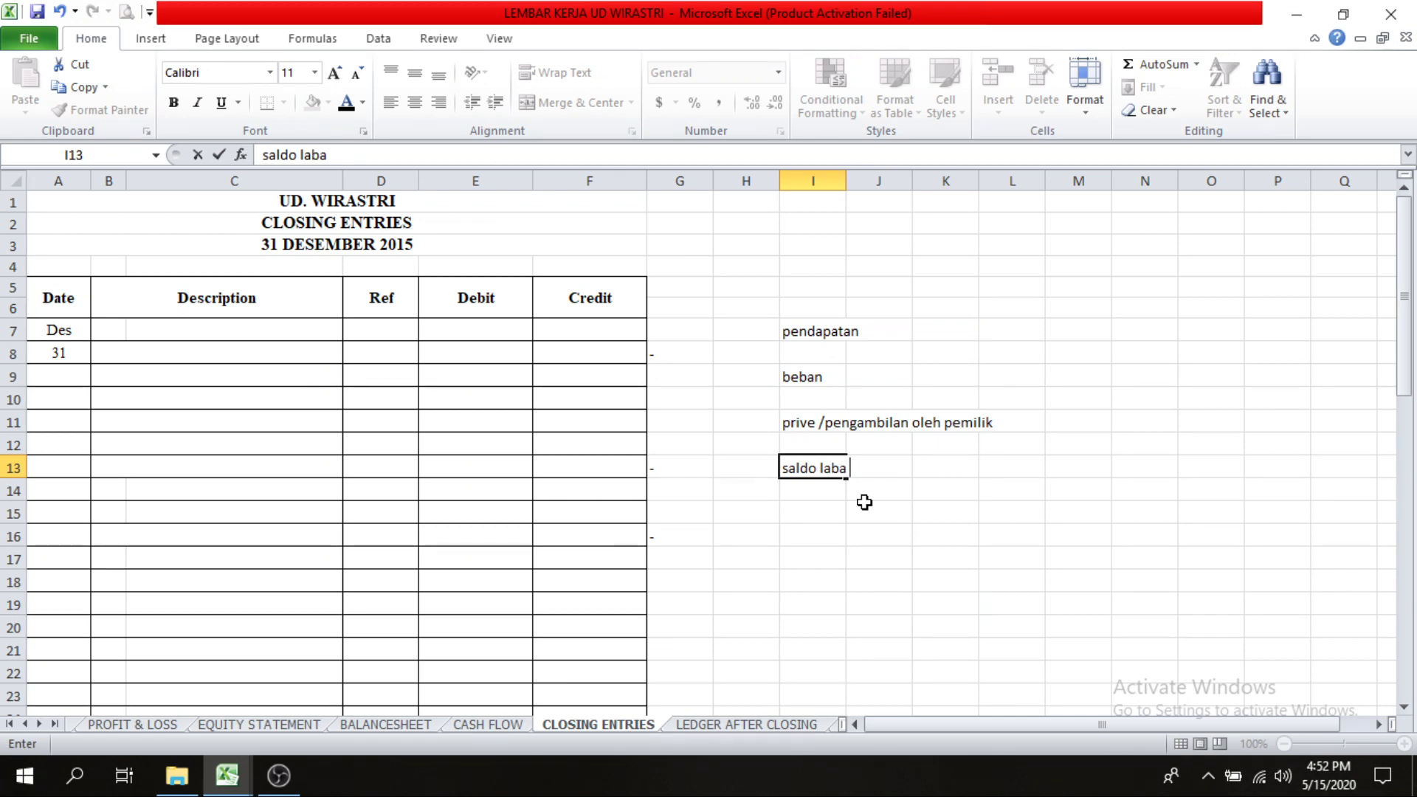
type(" rugi / ik")
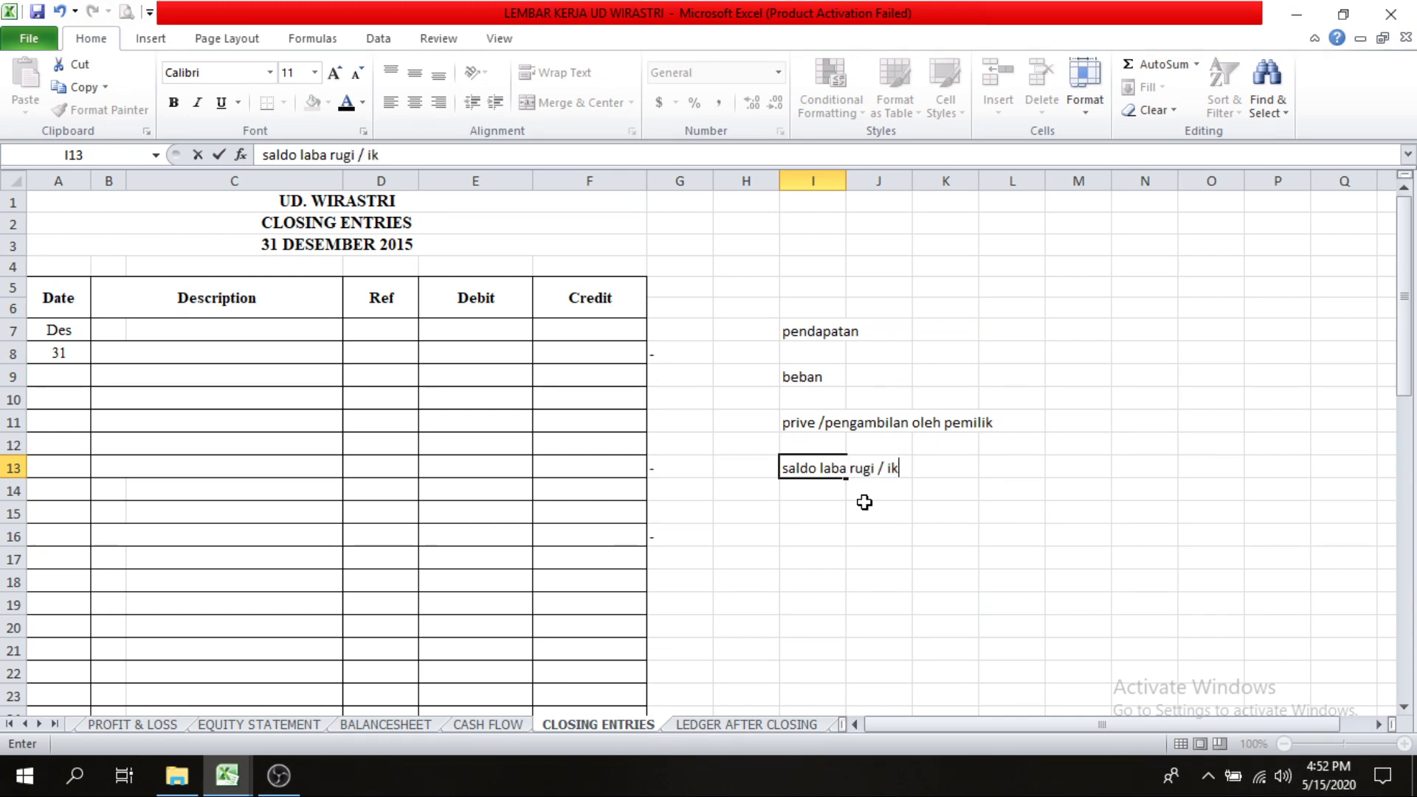
type("hisar")
type("tisar")
type(" laba rug")
key("Return")
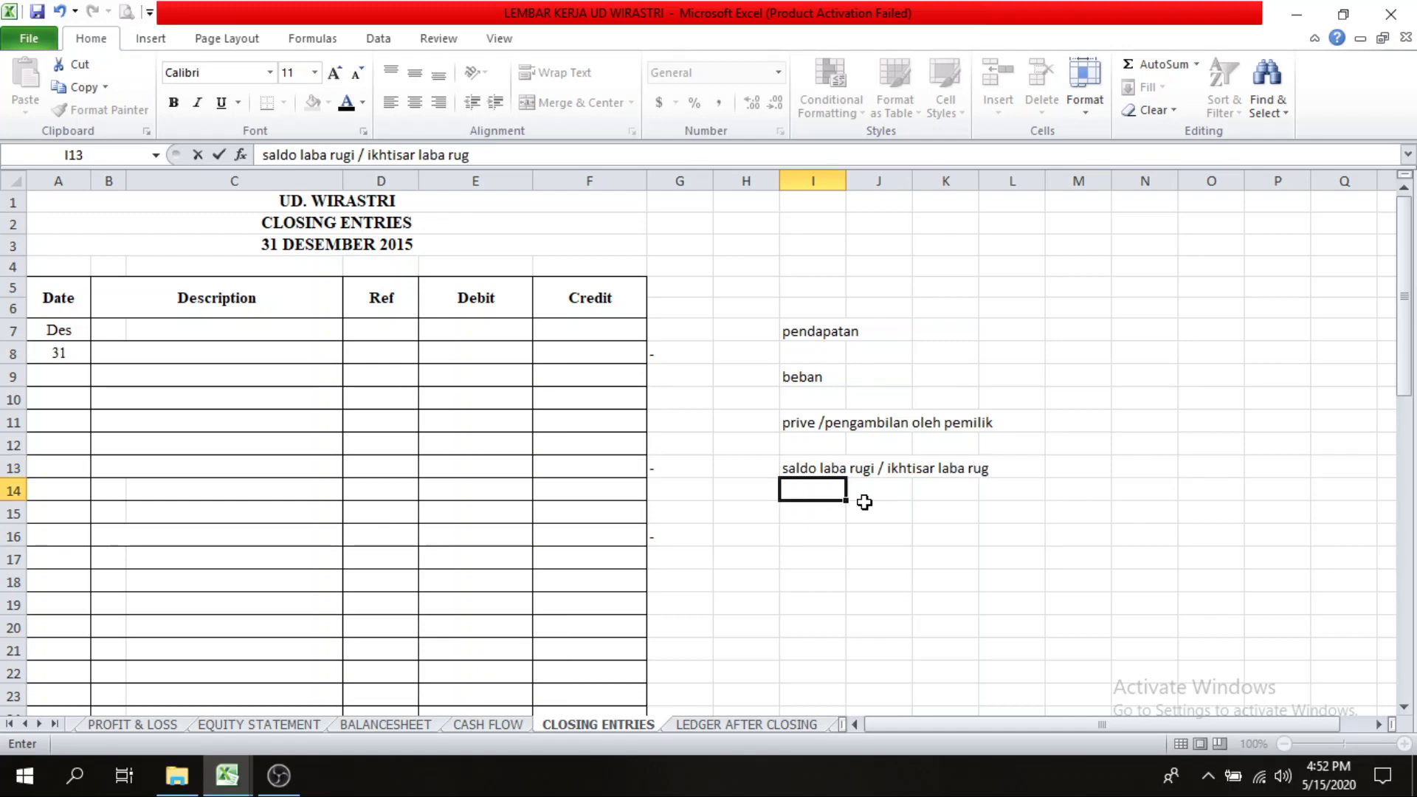
left_click_drag(812, 331, 1033, 484)
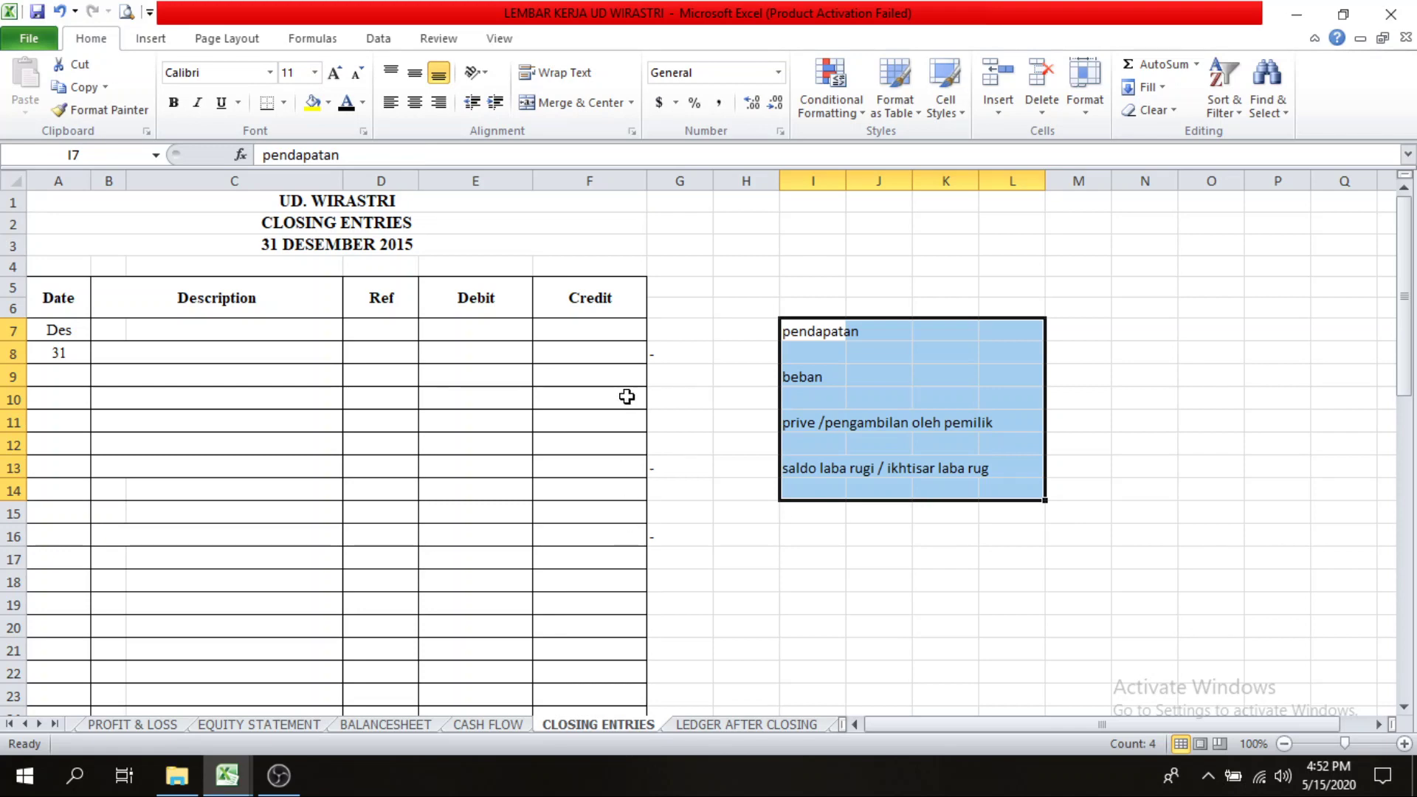
left_click(626, 366)
left_click(753, 310)
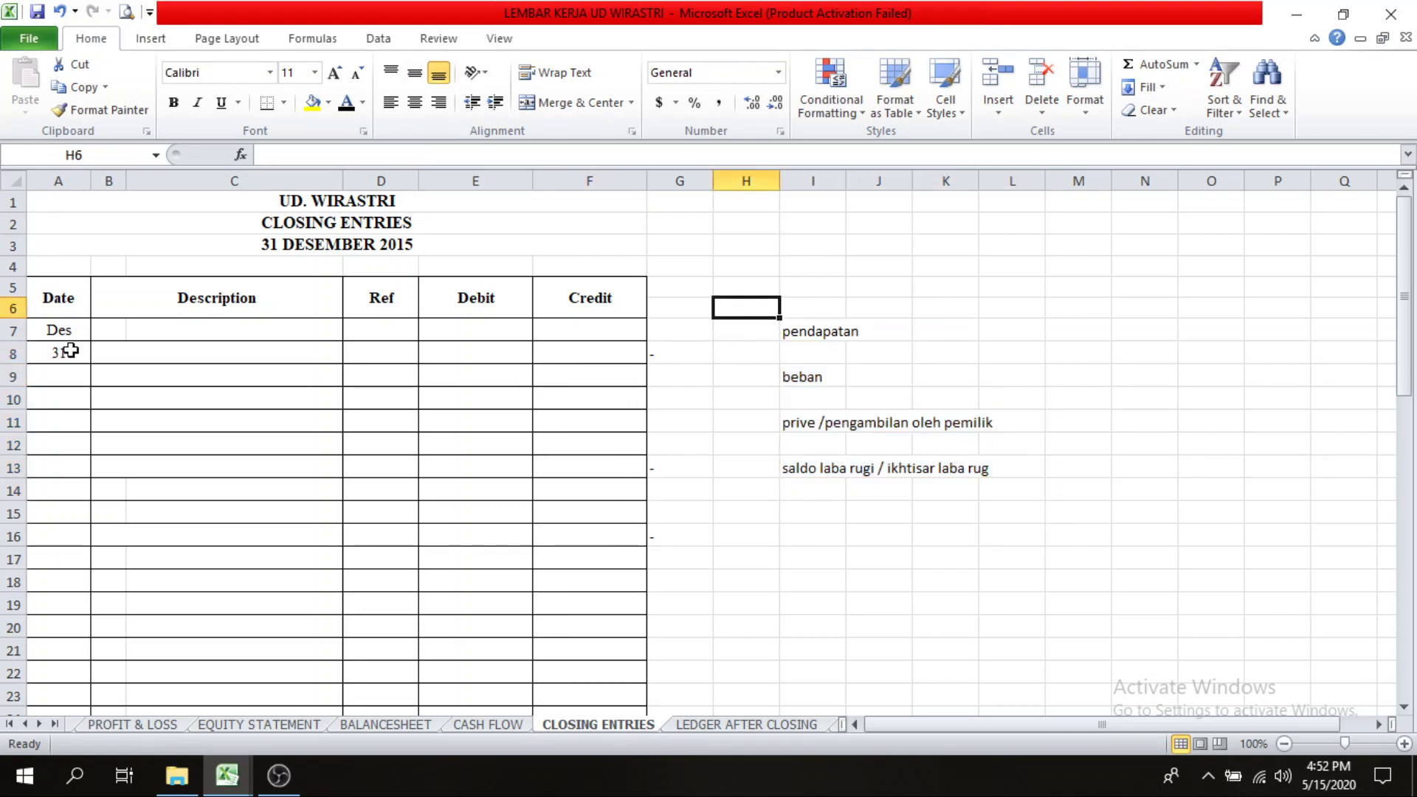
Step: Apply a black font colour to the hidden Sales entry in cell B7 of the Description column
left_click(96, 329)
left_click(98, 399)
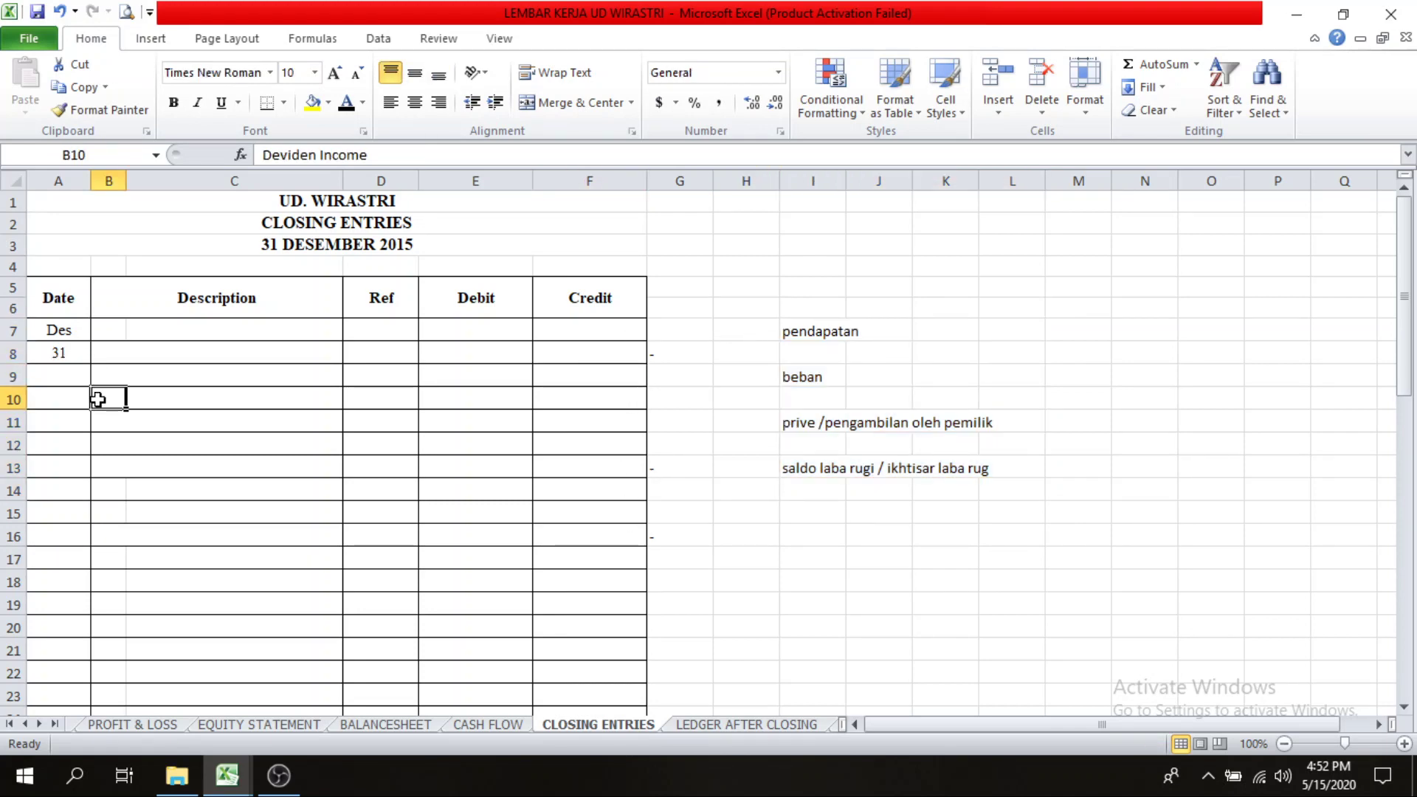
left_click(112, 335)
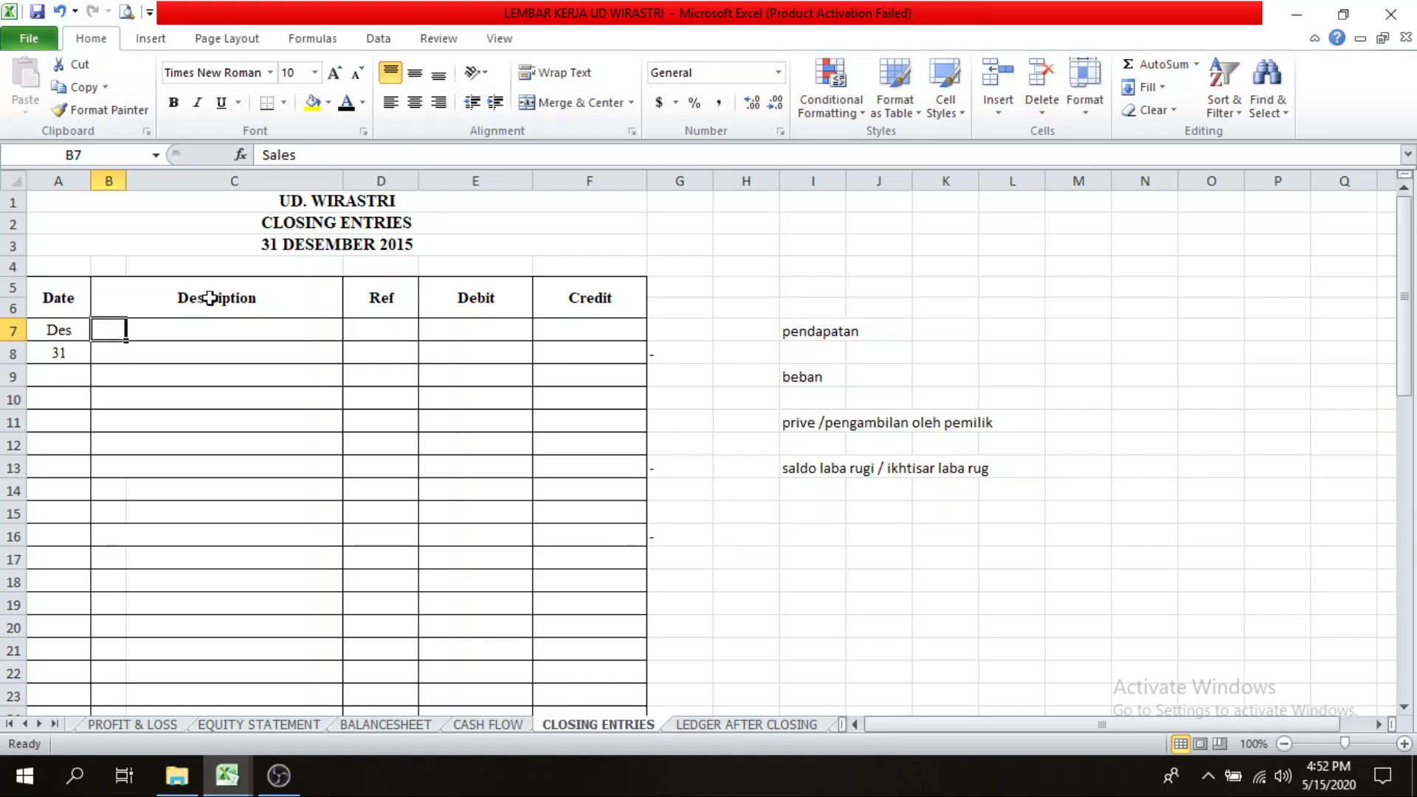
left_click(343, 108)
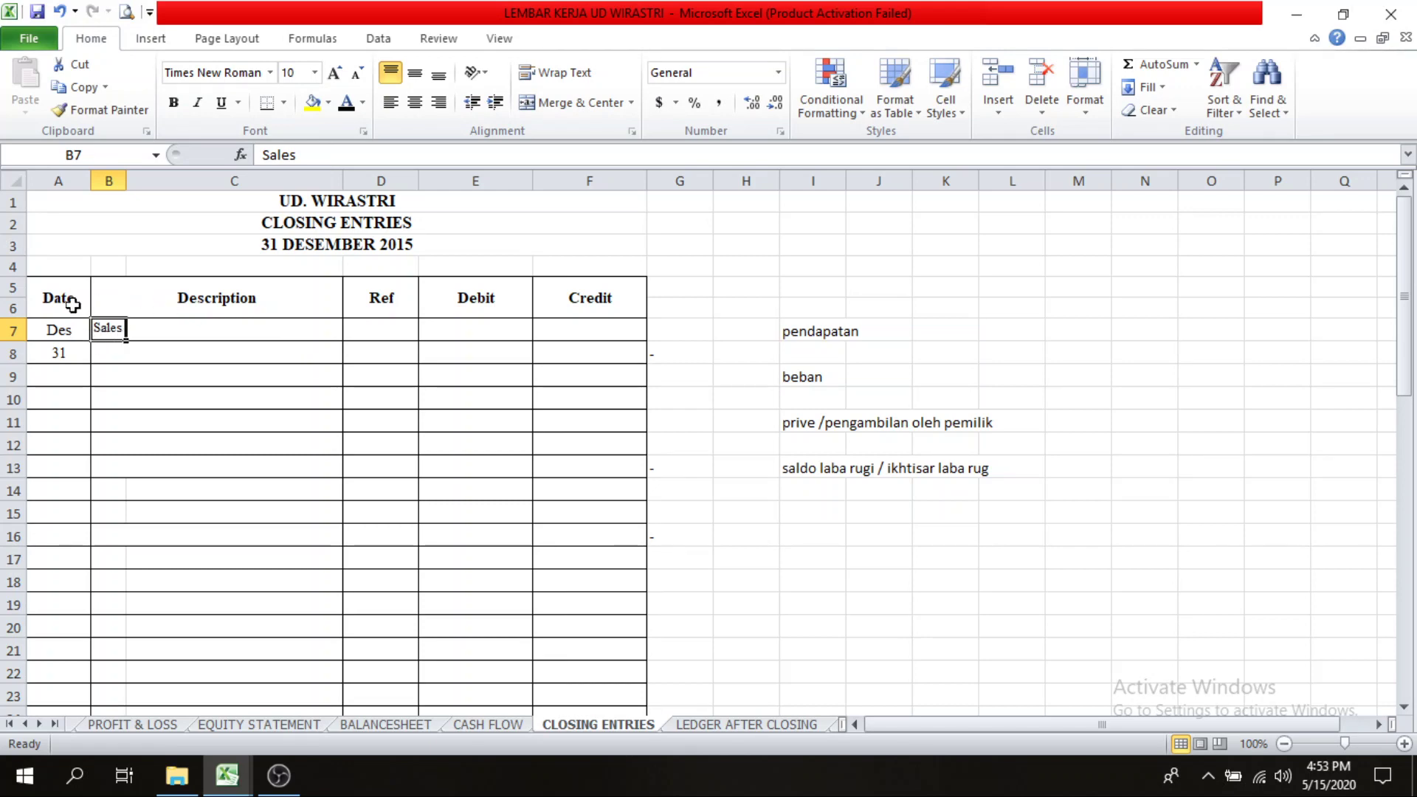
left_click_drag(54, 332, 51, 402)
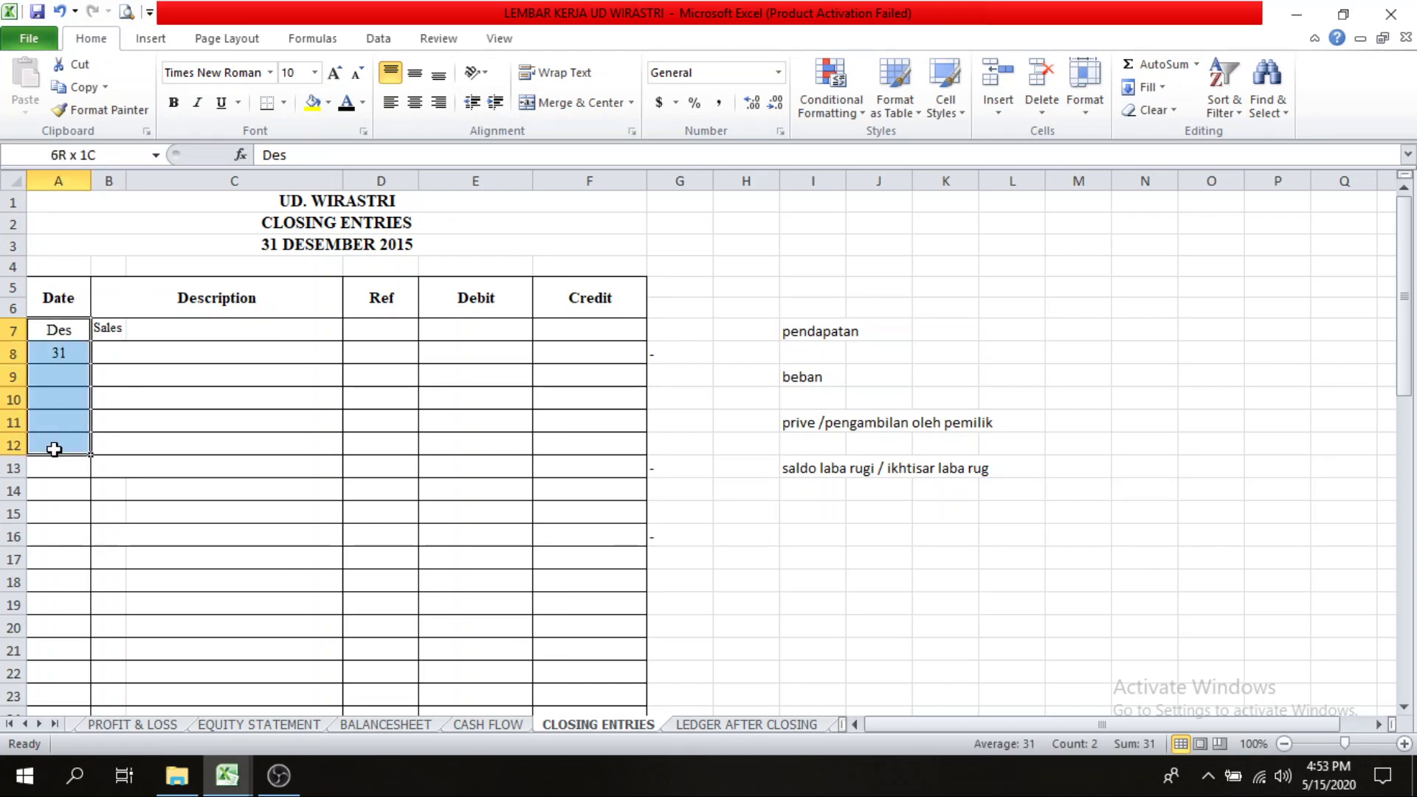
left_click(51, 396)
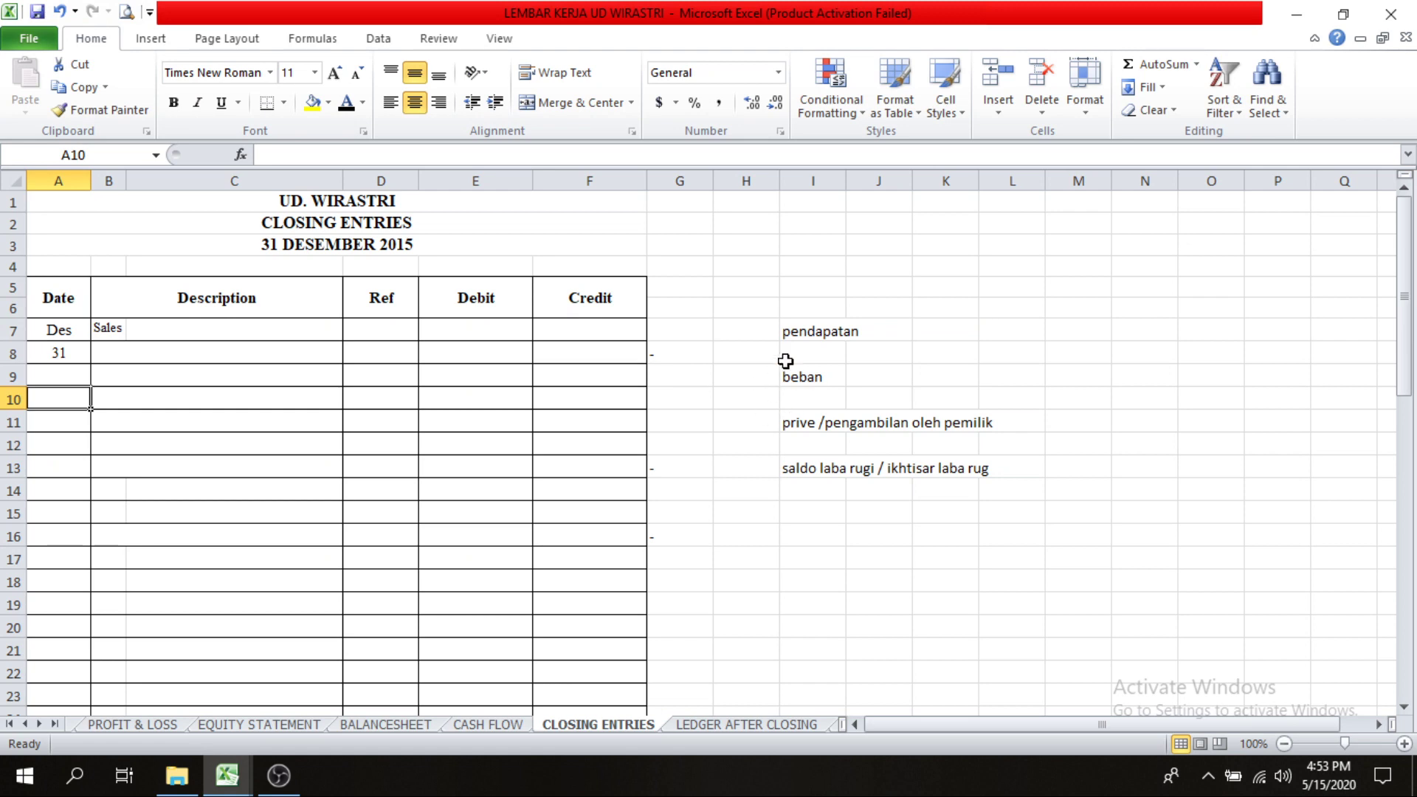
left_click(803, 331)
left_click(798, 392)
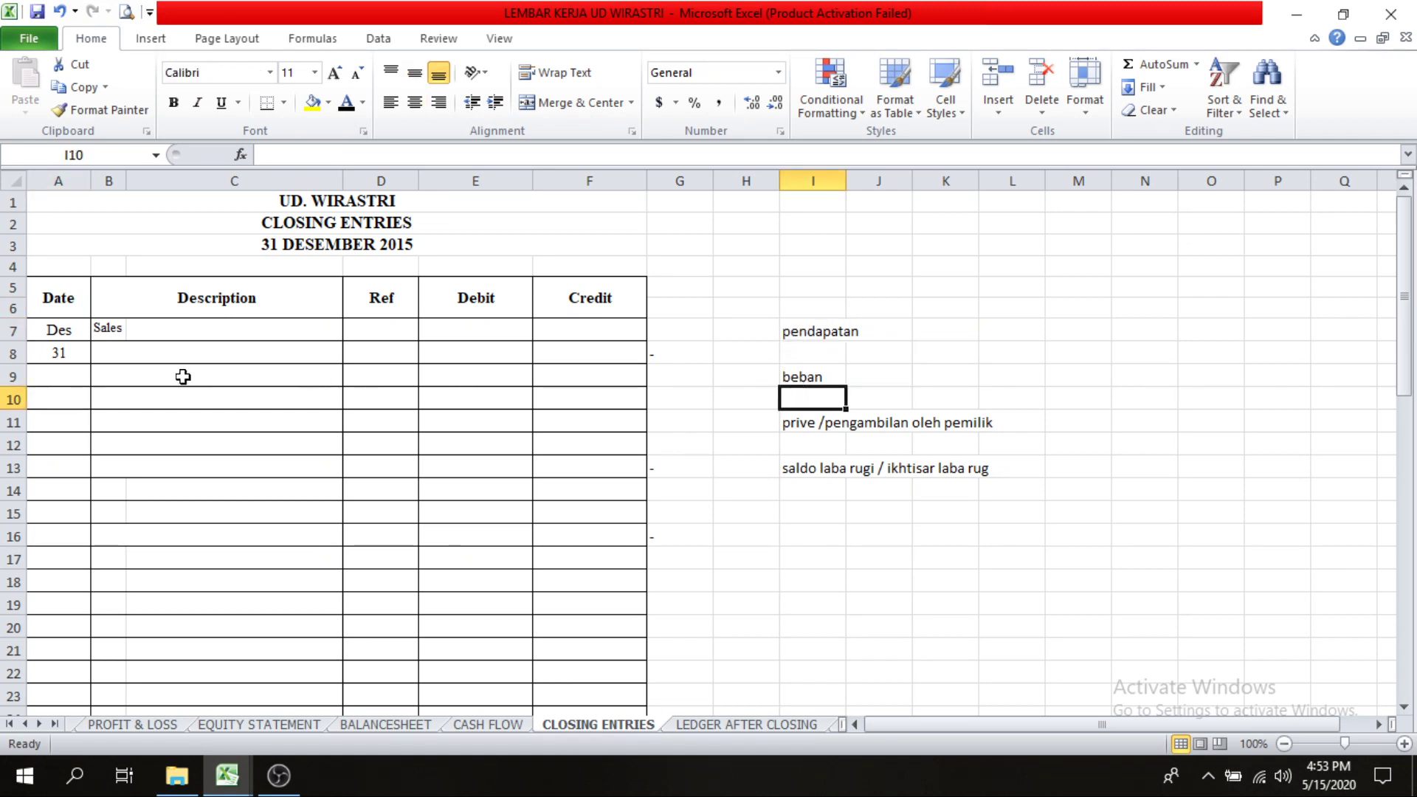
left_click(62, 355)
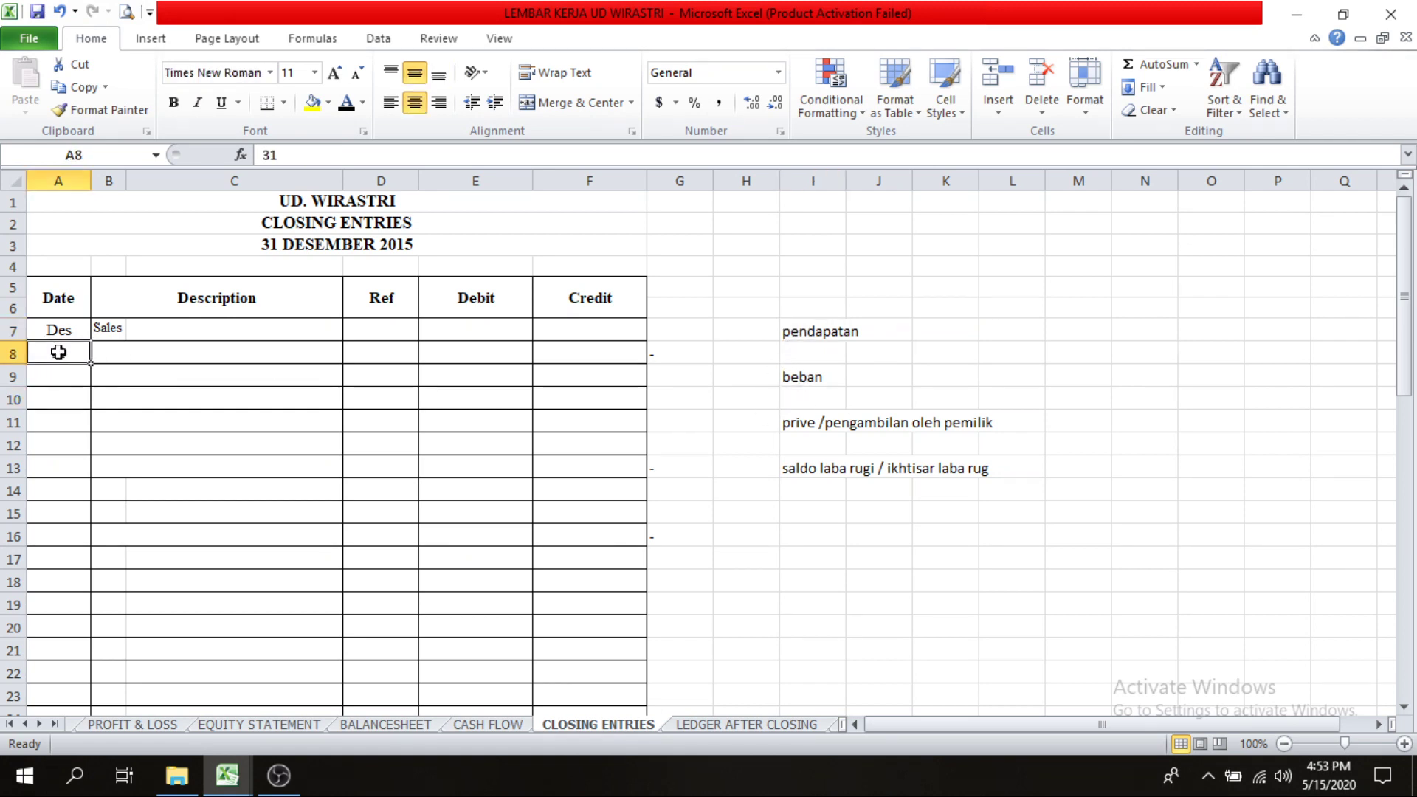
left_click(841, 333)
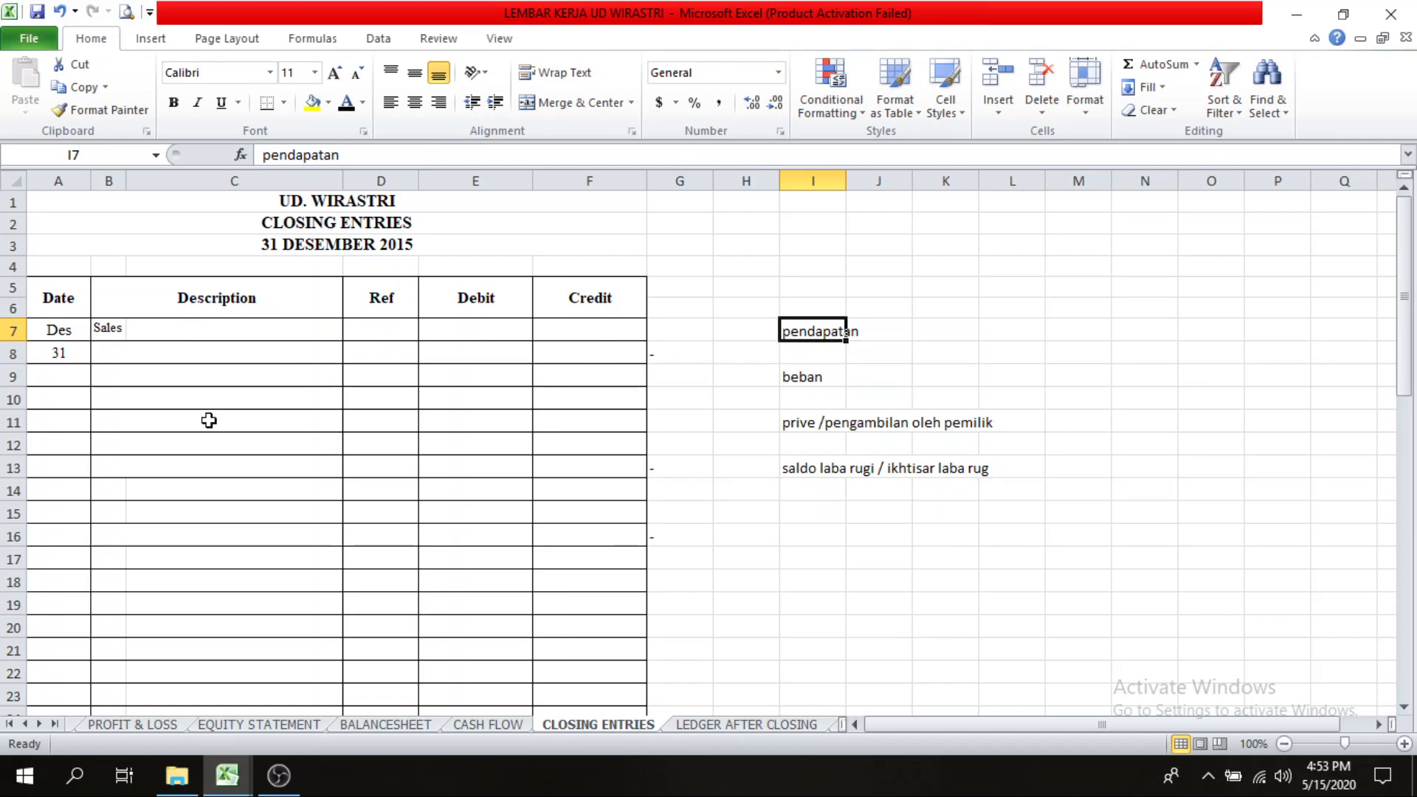
Step: Examine the Sales account code and the Income Statement amounts from the Sales row down on the WORKSHEET AFTER TAX sheet
left_click(106, 328)
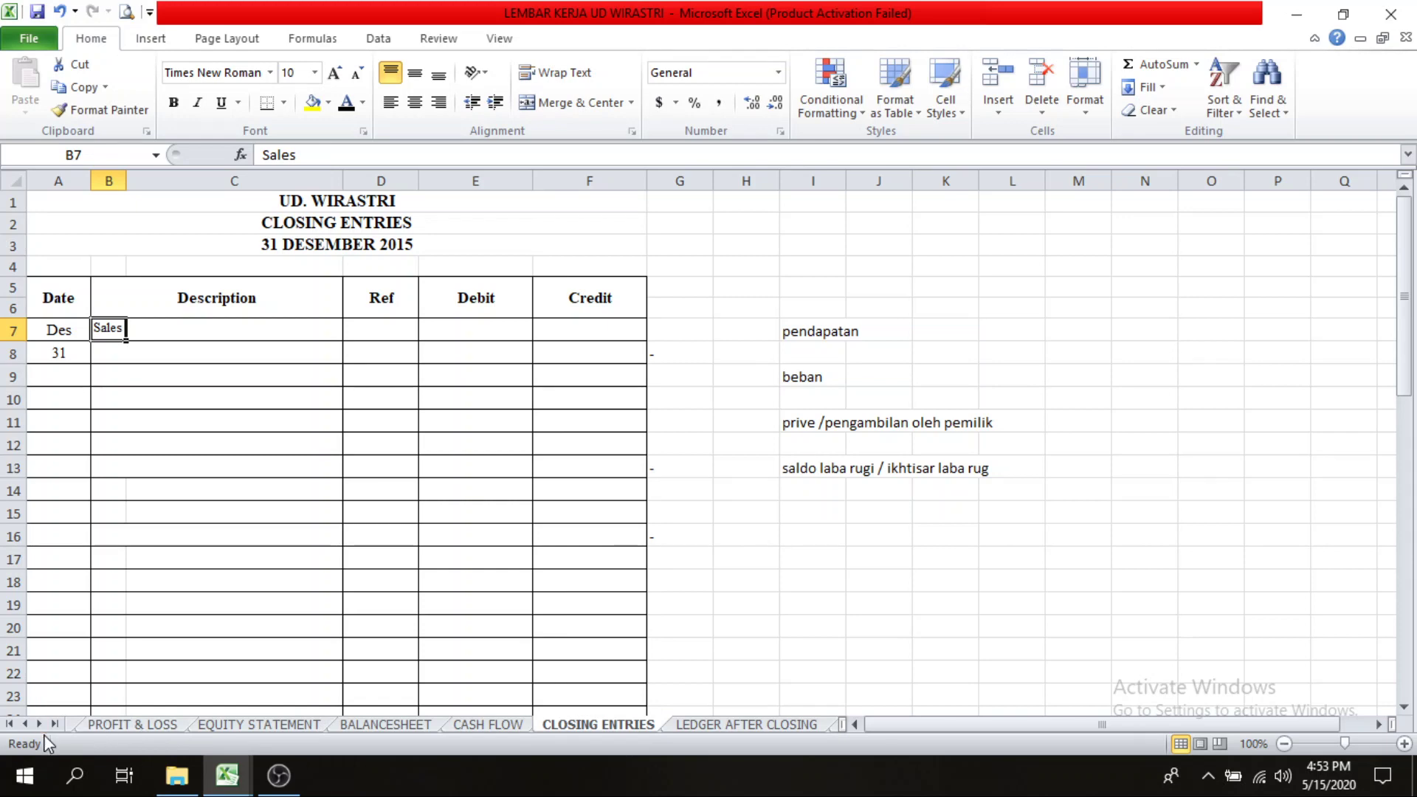
left_click(26, 726)
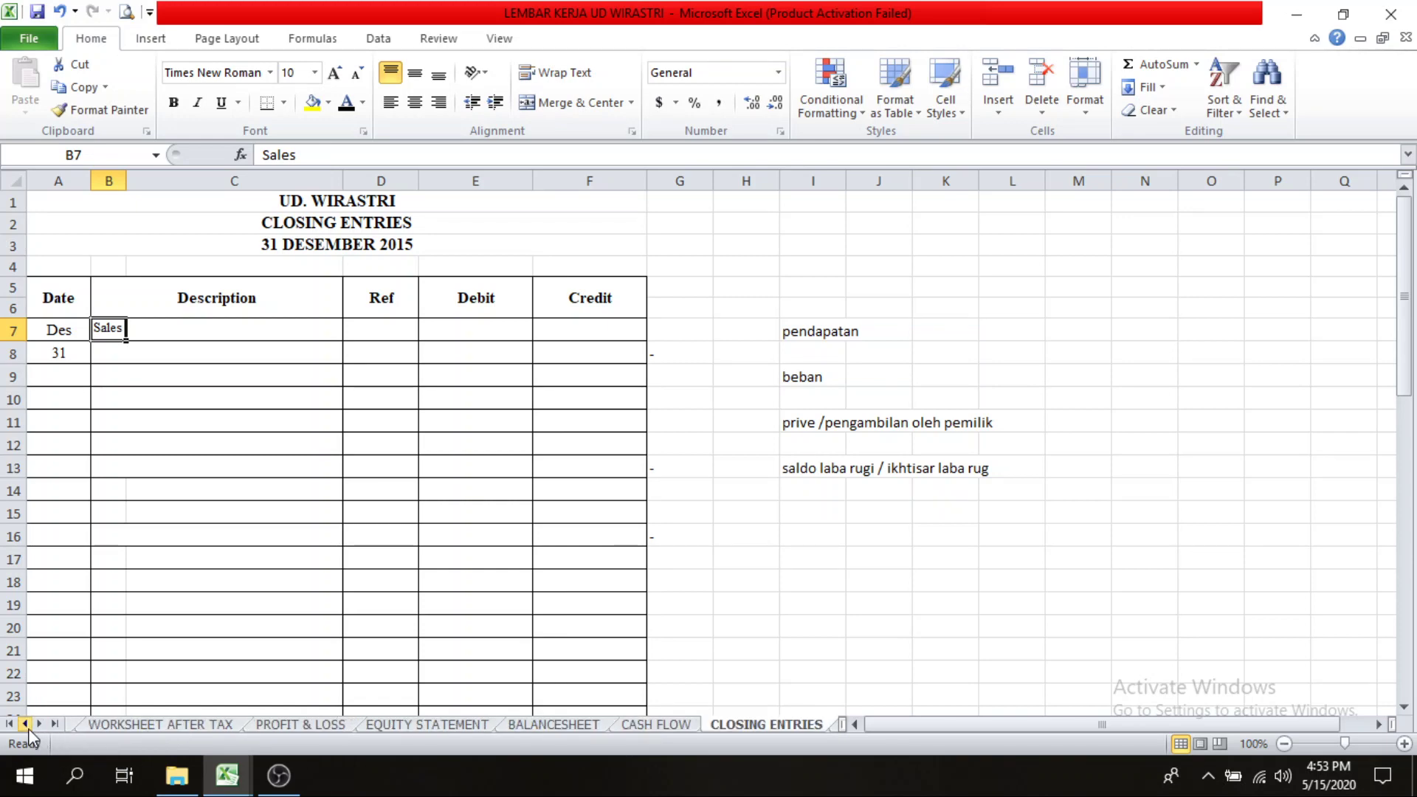
left_click(26, 726)
left_click(246, 726)
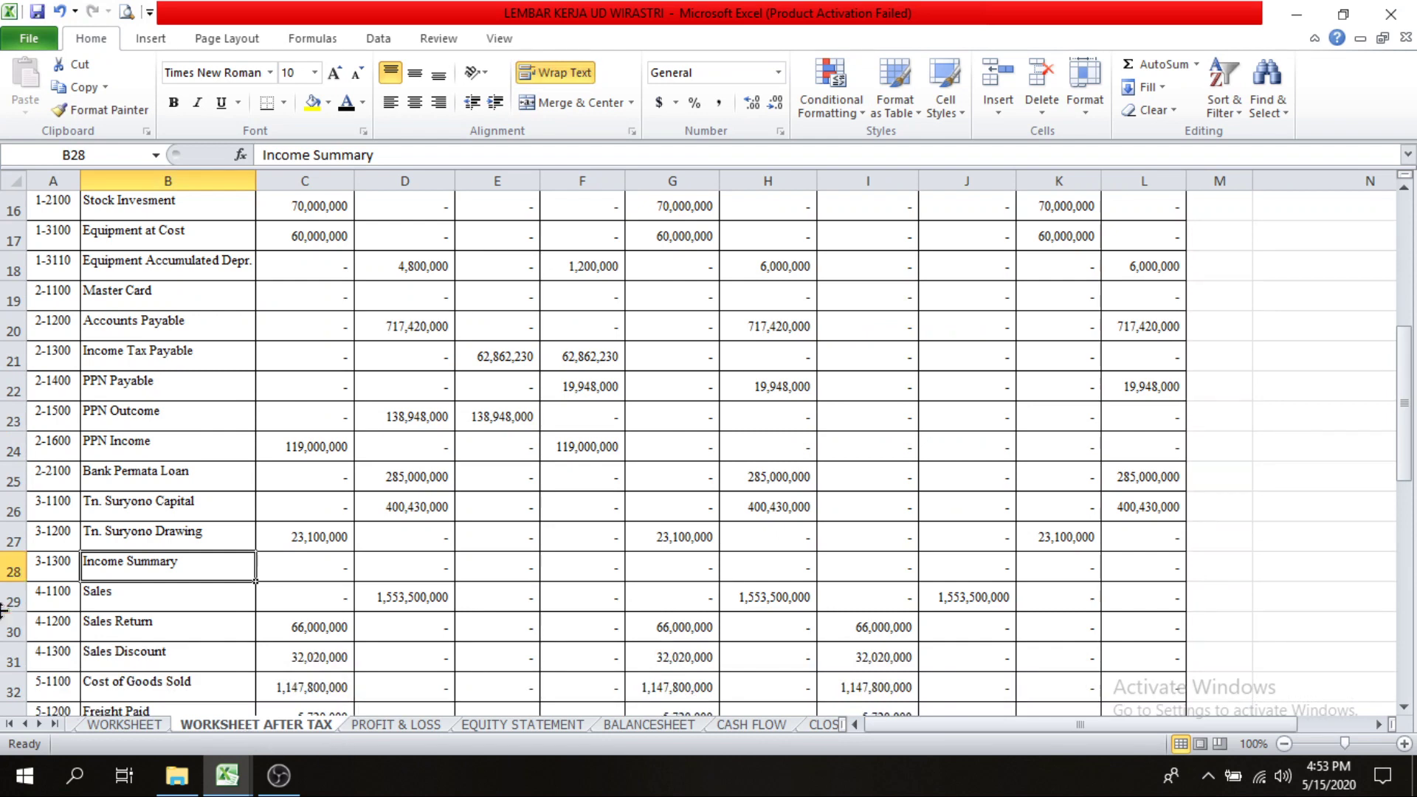
left_click(56, 599)
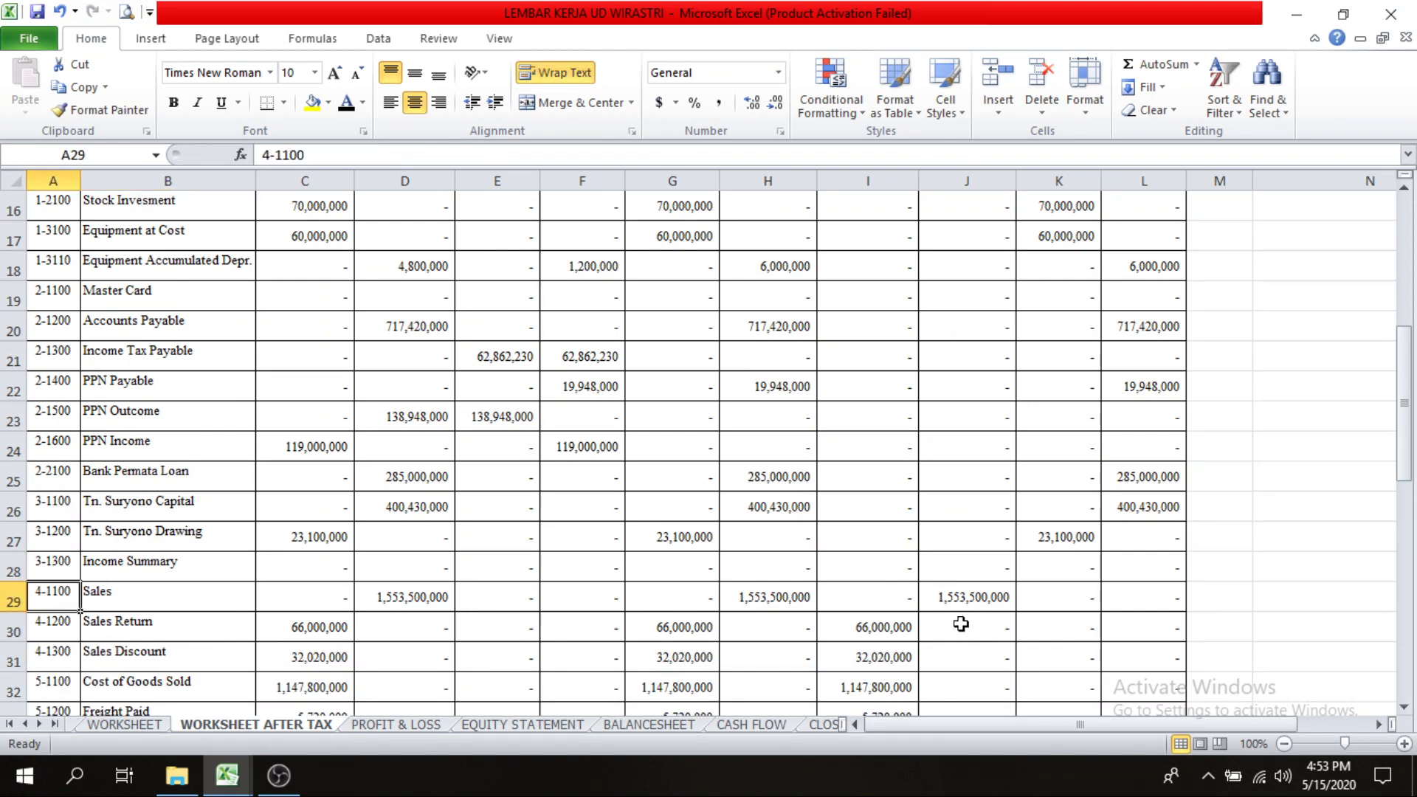
left_click(885, 591)
scroll(878, 594, "down", 5)
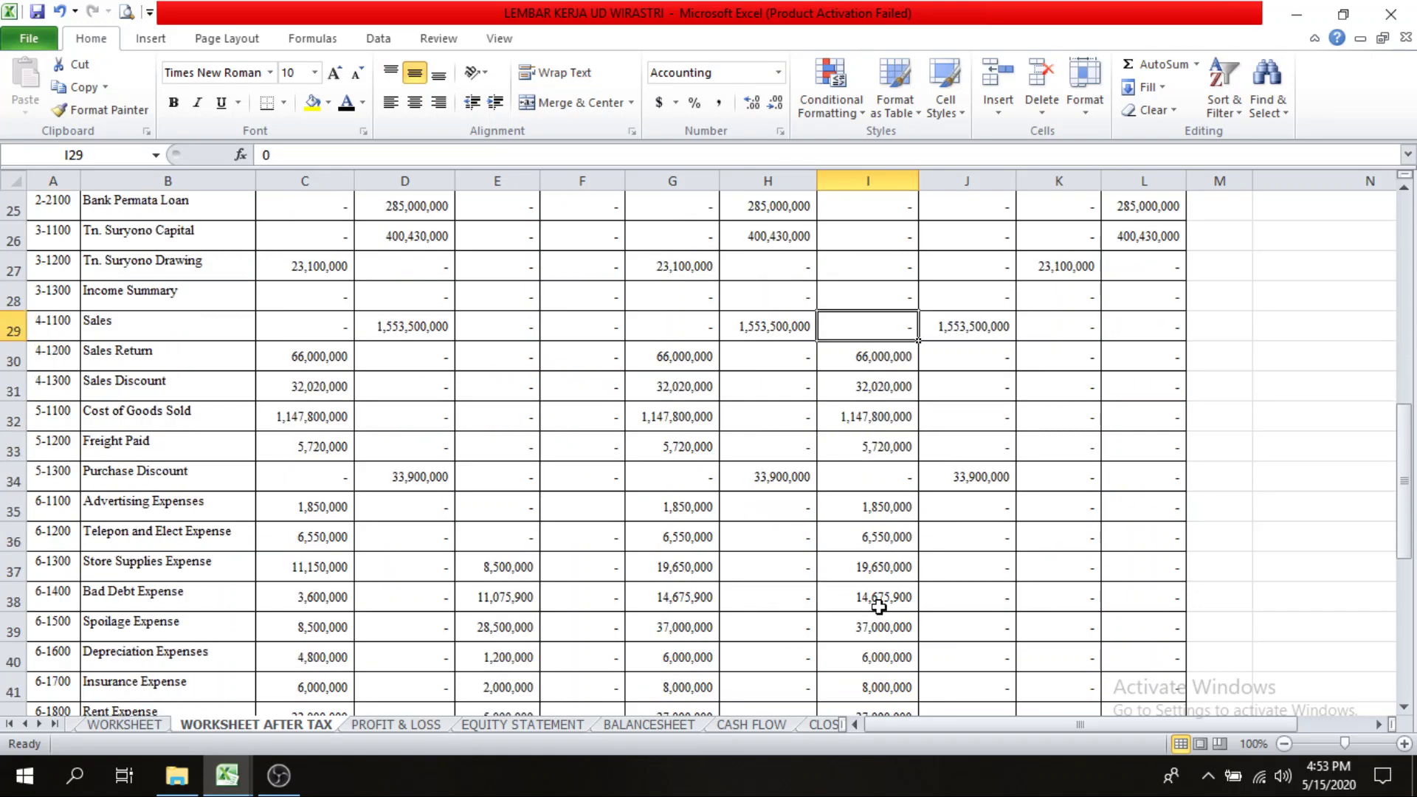
scroll(863, 353, "up", 3)
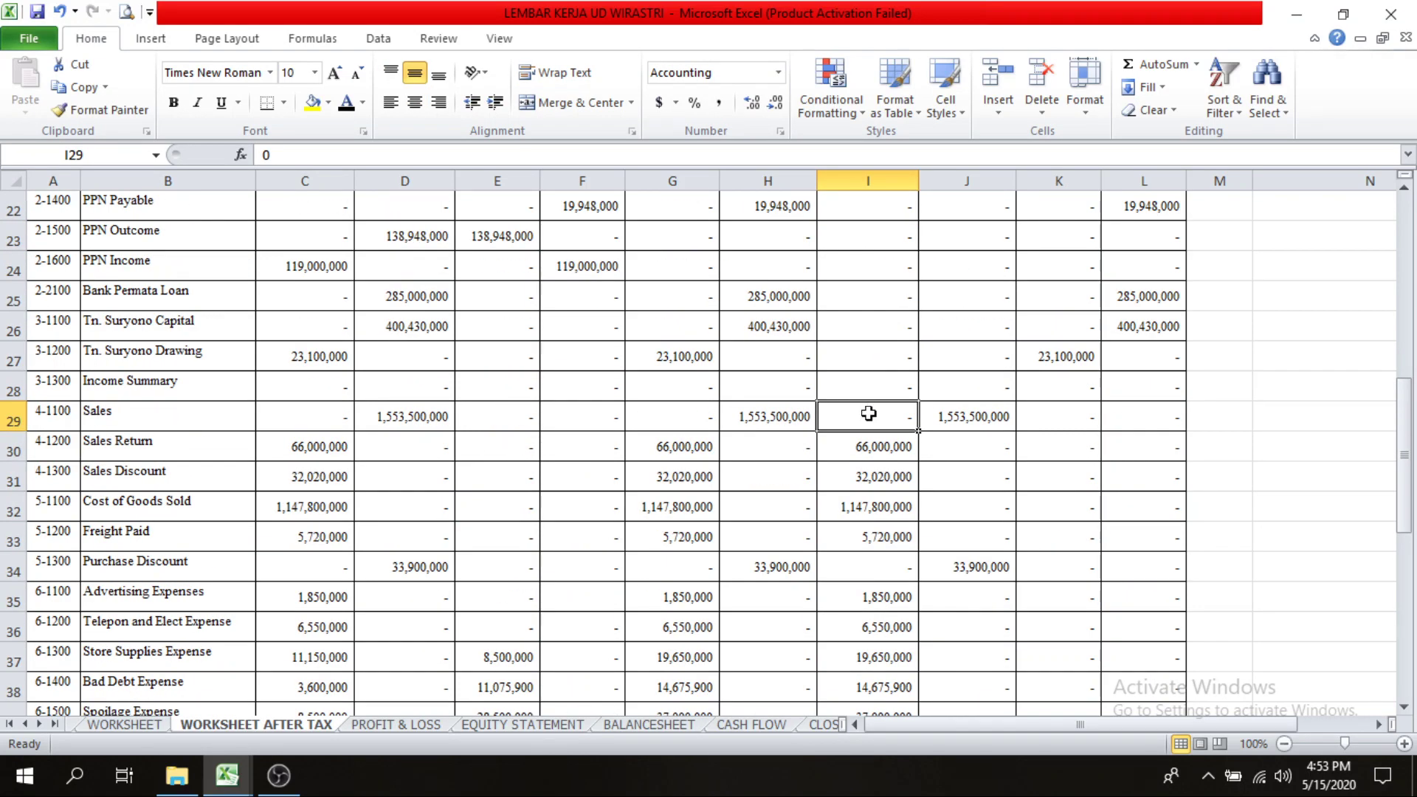
left_click_drag(868, 413, 964, 623)
scroll(966, 612, "up", 7)
scroll(952, 633, "down", 1)
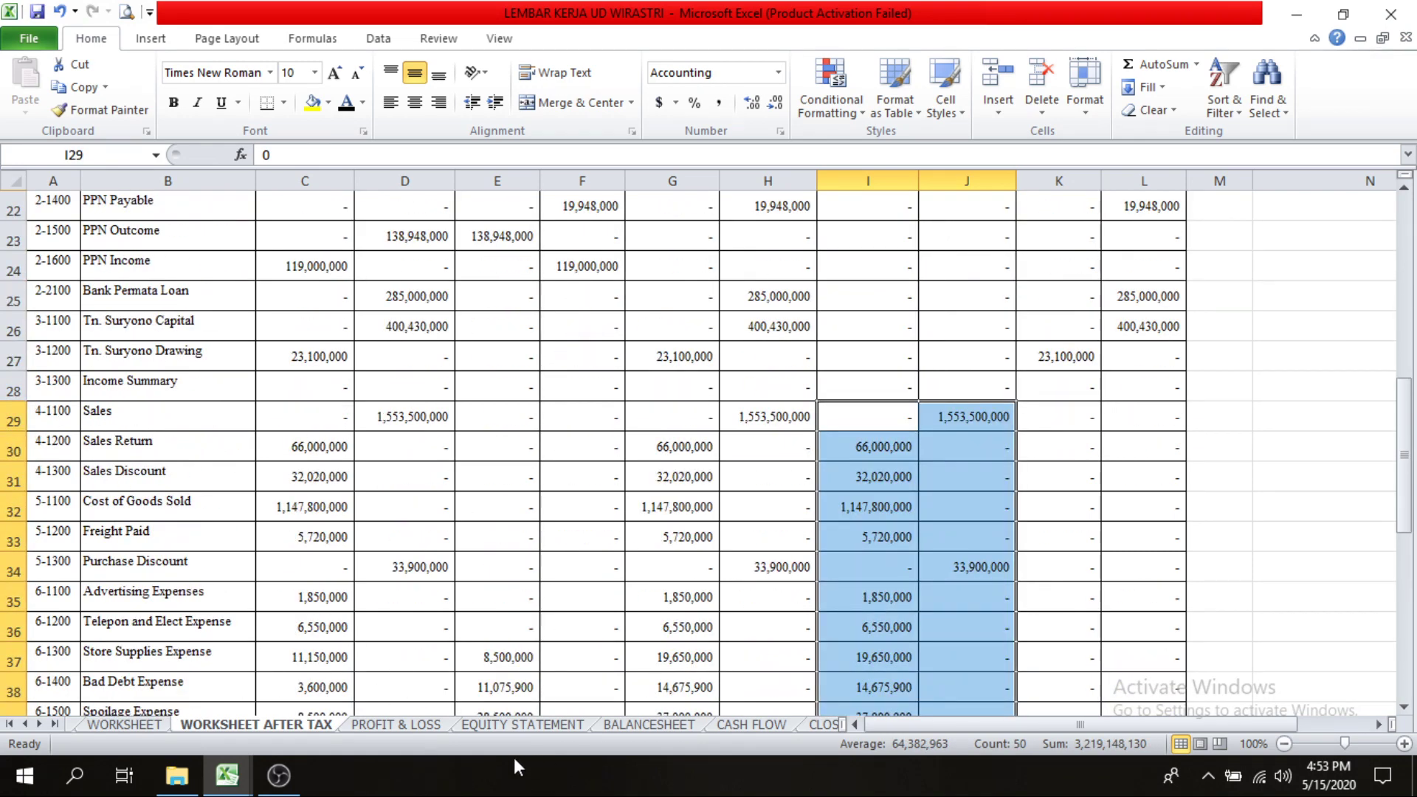
Step: Enter the account code range "4-9" as text in cell M7 of the CLOSING ENTRIES sheet, in the pendapatan row
left_click(40, 724)
left_click(40, 724)
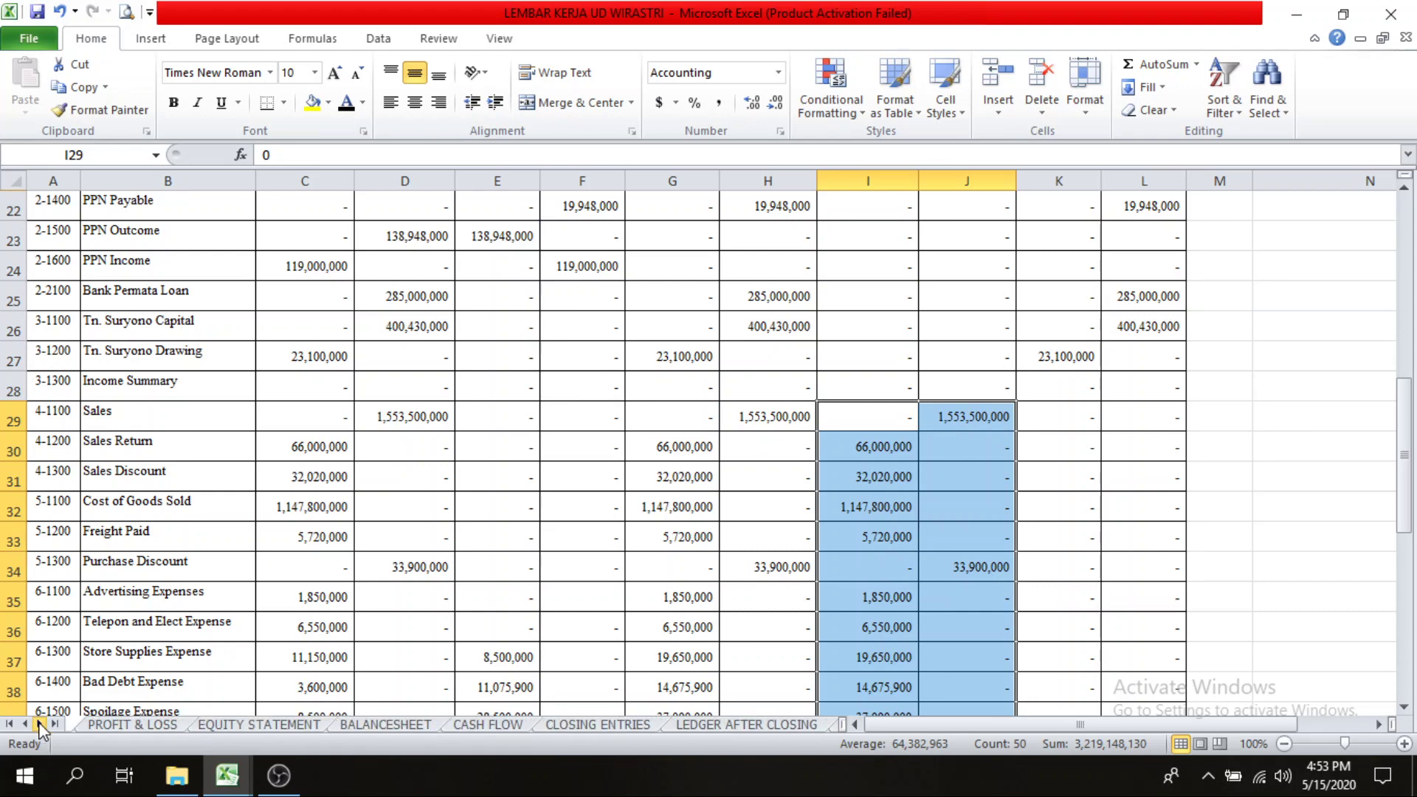
left_click(626, 729)
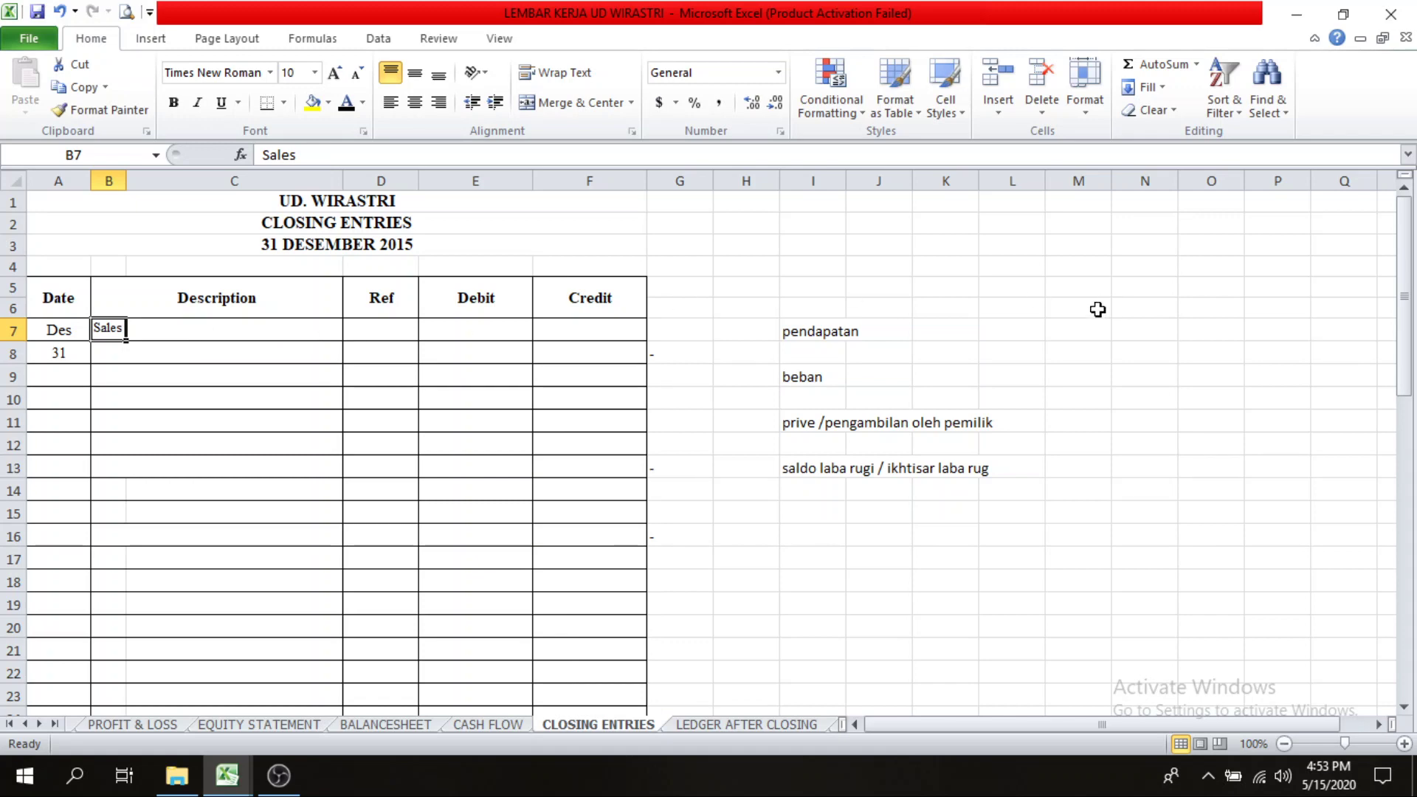
left_click(1081, 326)
type("4")
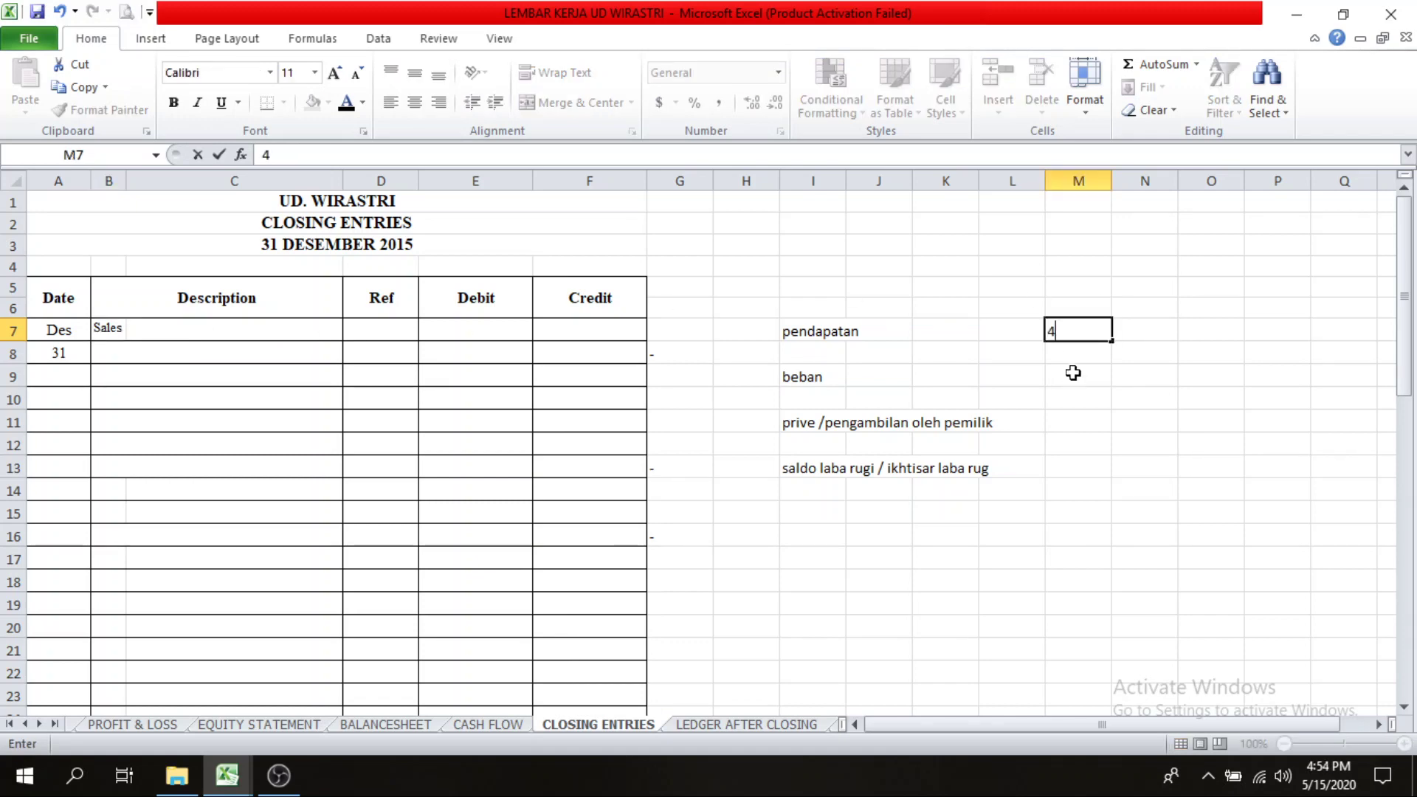
type(" -9")
key("Tab")
left_click(1078, 330)
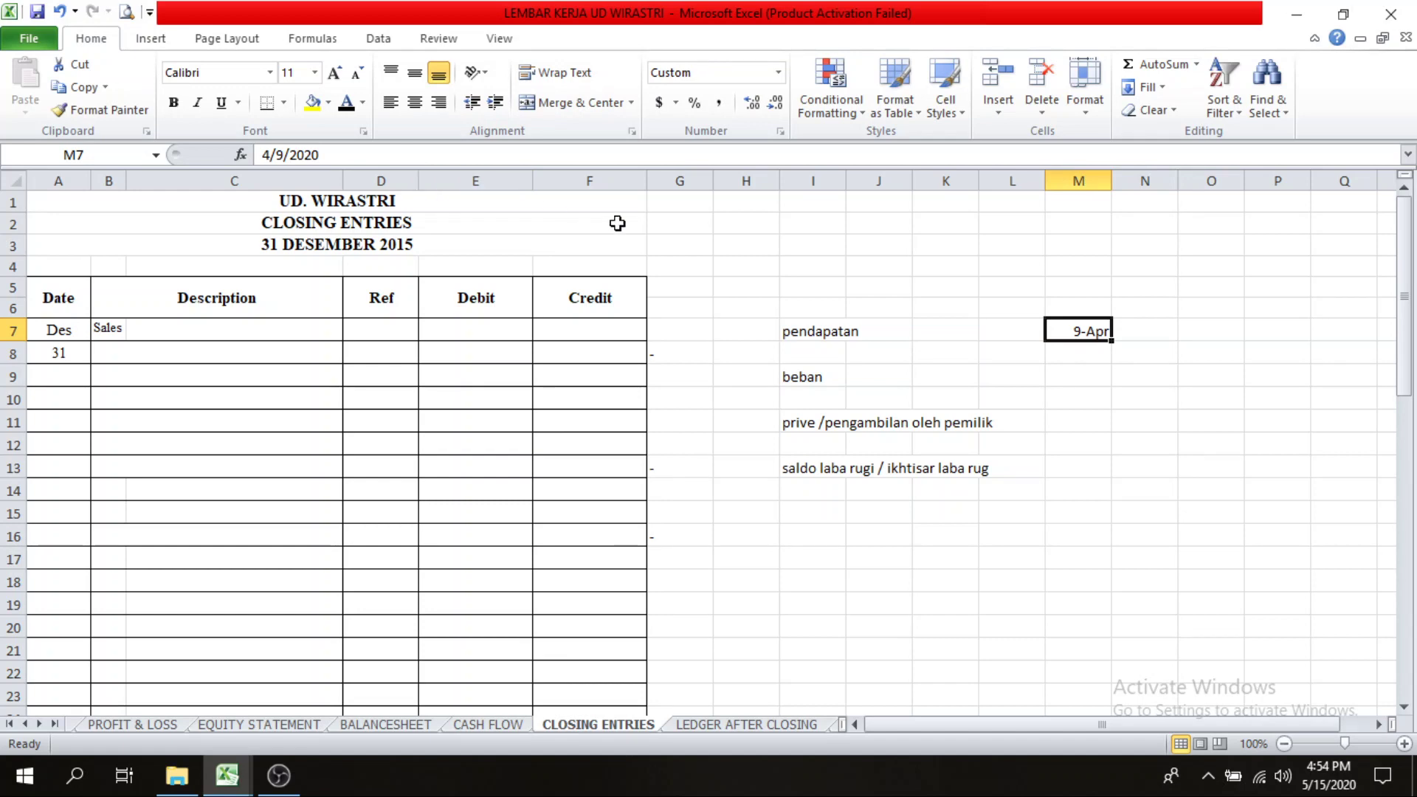
type("'4-9")
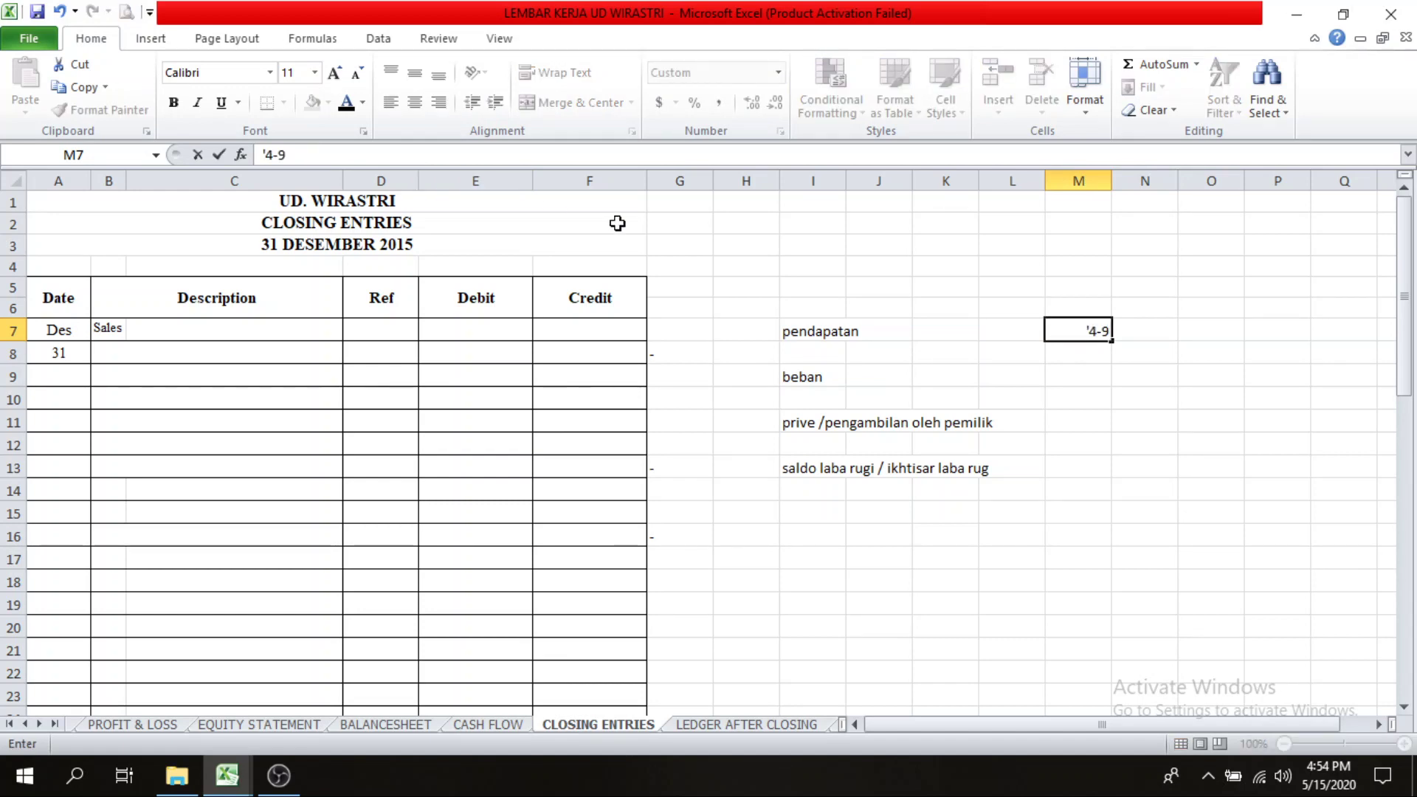
key("Return")
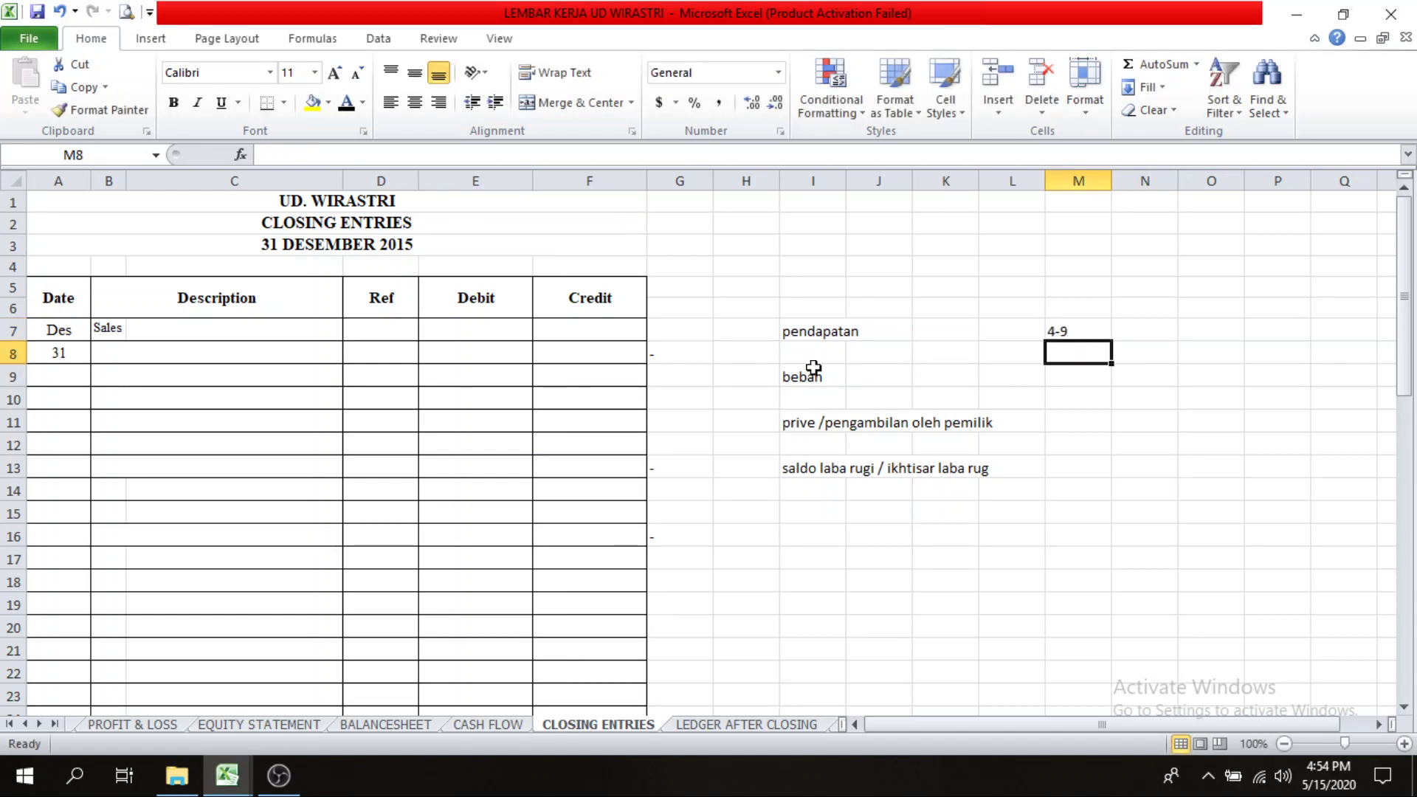
Step: Check the Sales credit on the WORKSHEET AFTER TAX sheet and apply a black font colour to the hidden Debit amount in E7 of CLOSING ENTRIES
left_click(112, 353)
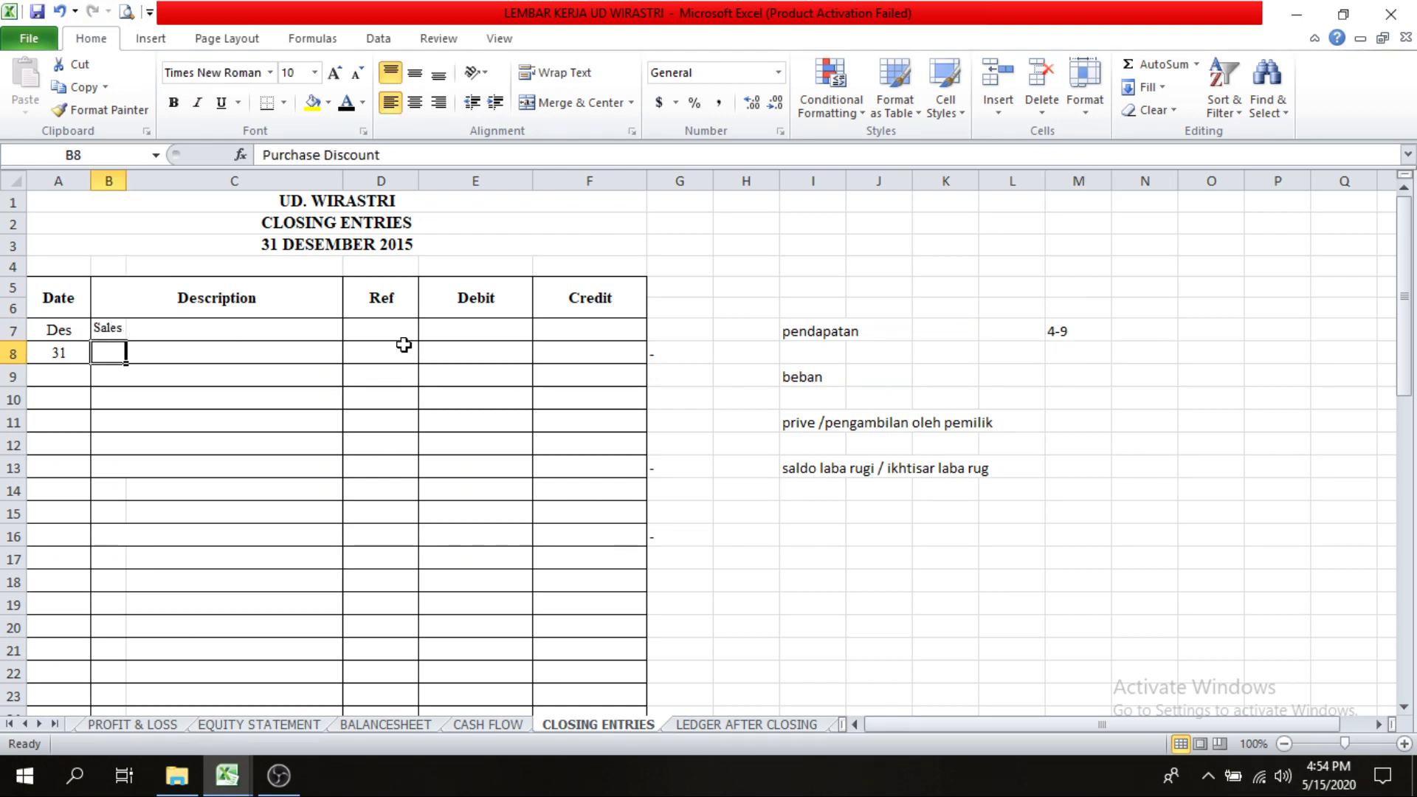
left_click(469, 332)
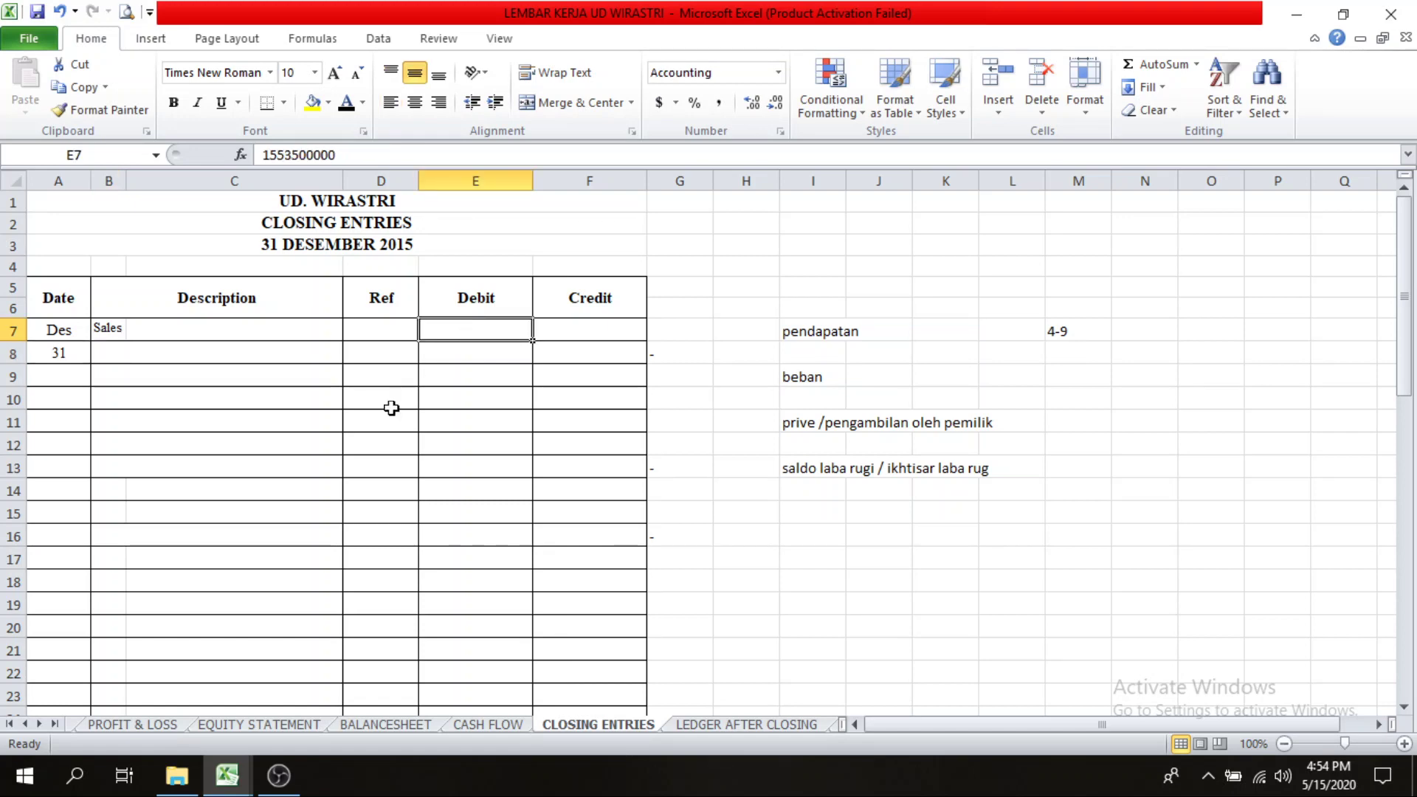
left_click(29, 725)
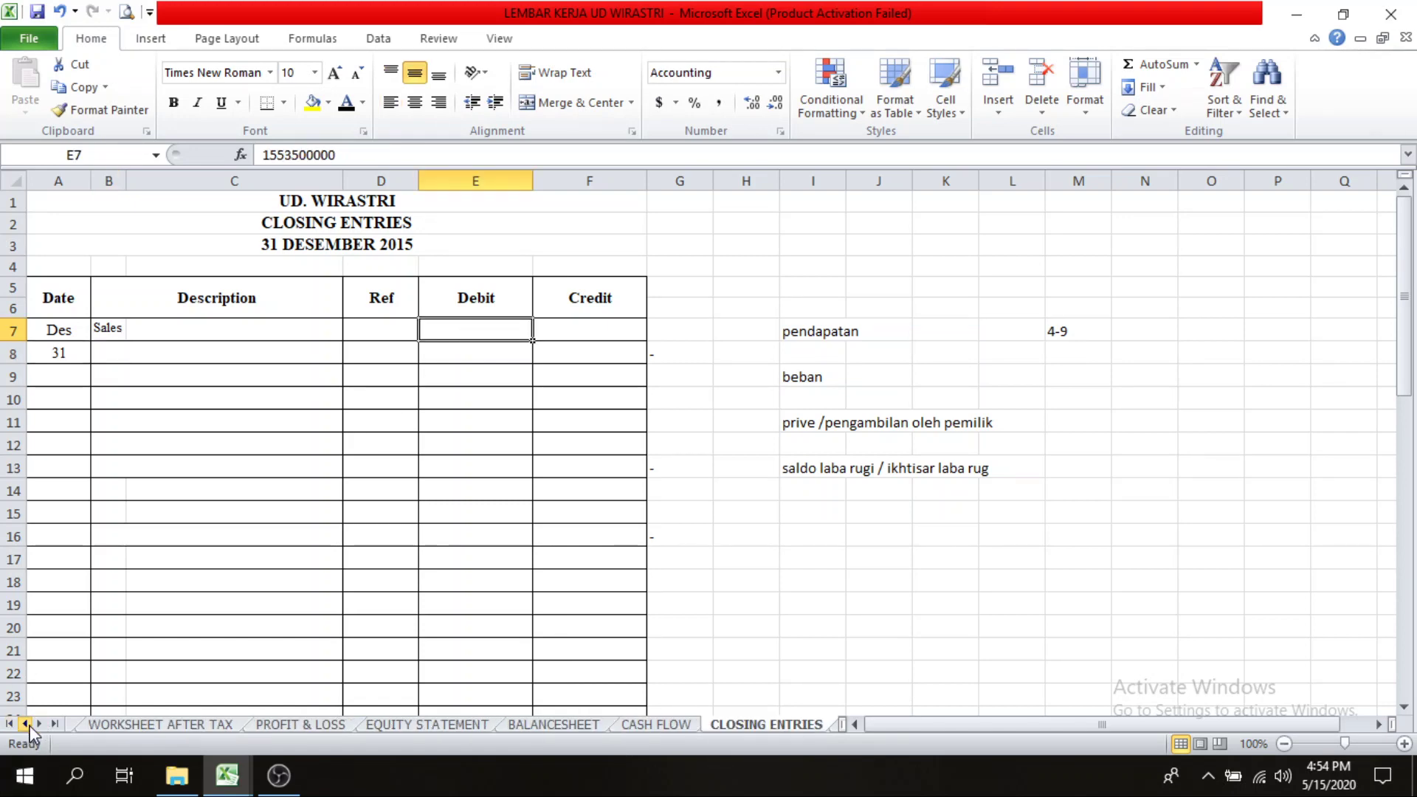
left_click(214, 726)
left_click(983, 419)
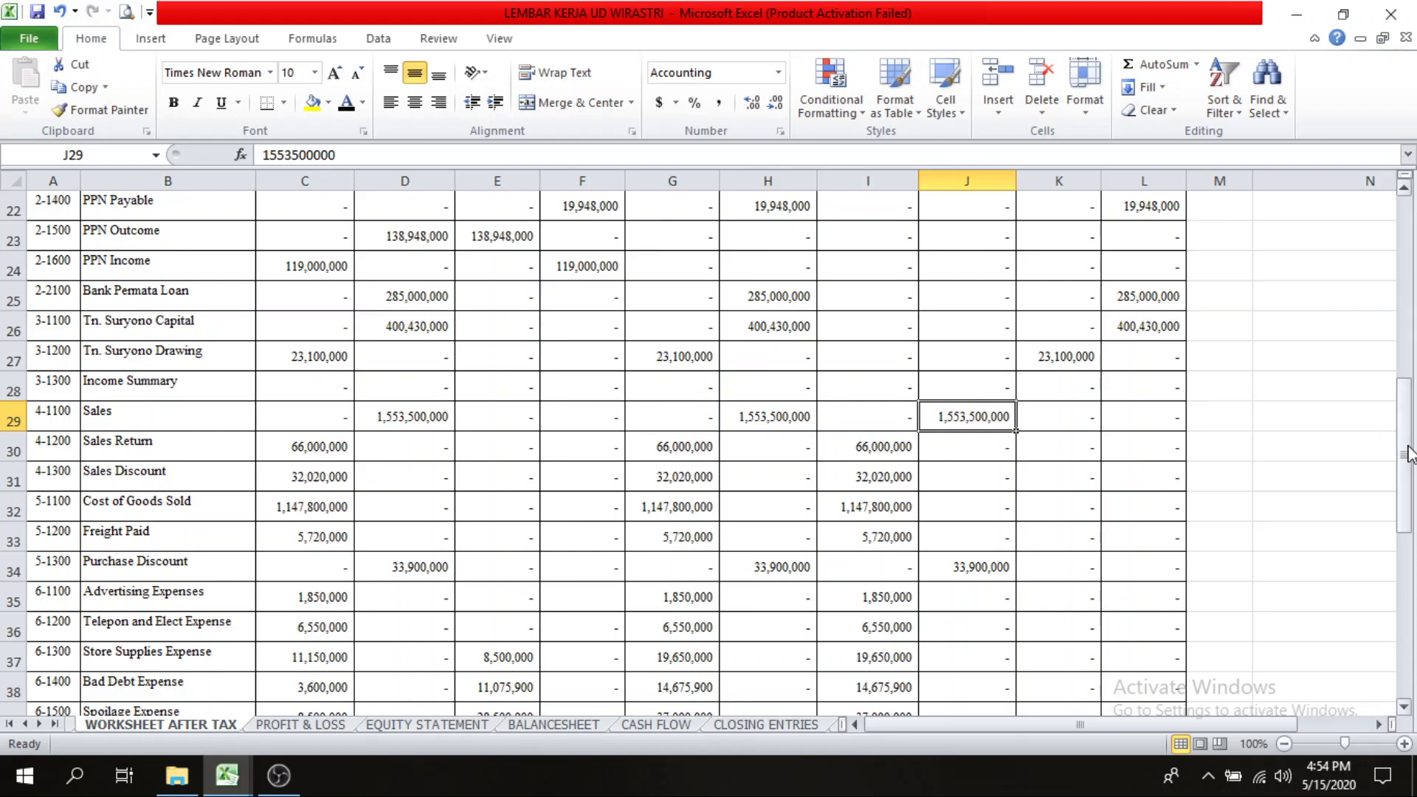
mouse_move(1409, 453)
left_mouse_down()
mouse_move(1413, 301)
mouse_move(1411, 436)
left_mouse_up()
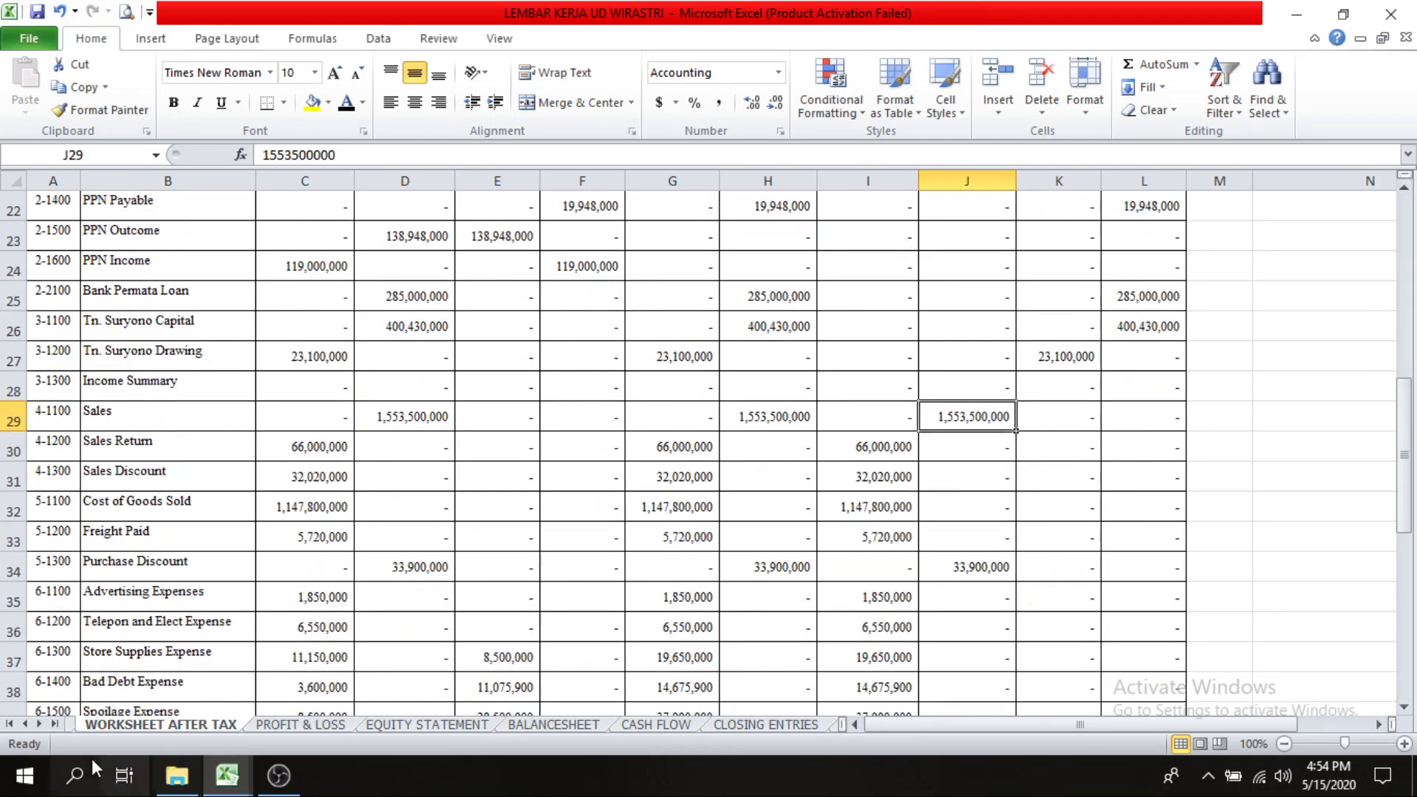
left_click(39, 724)
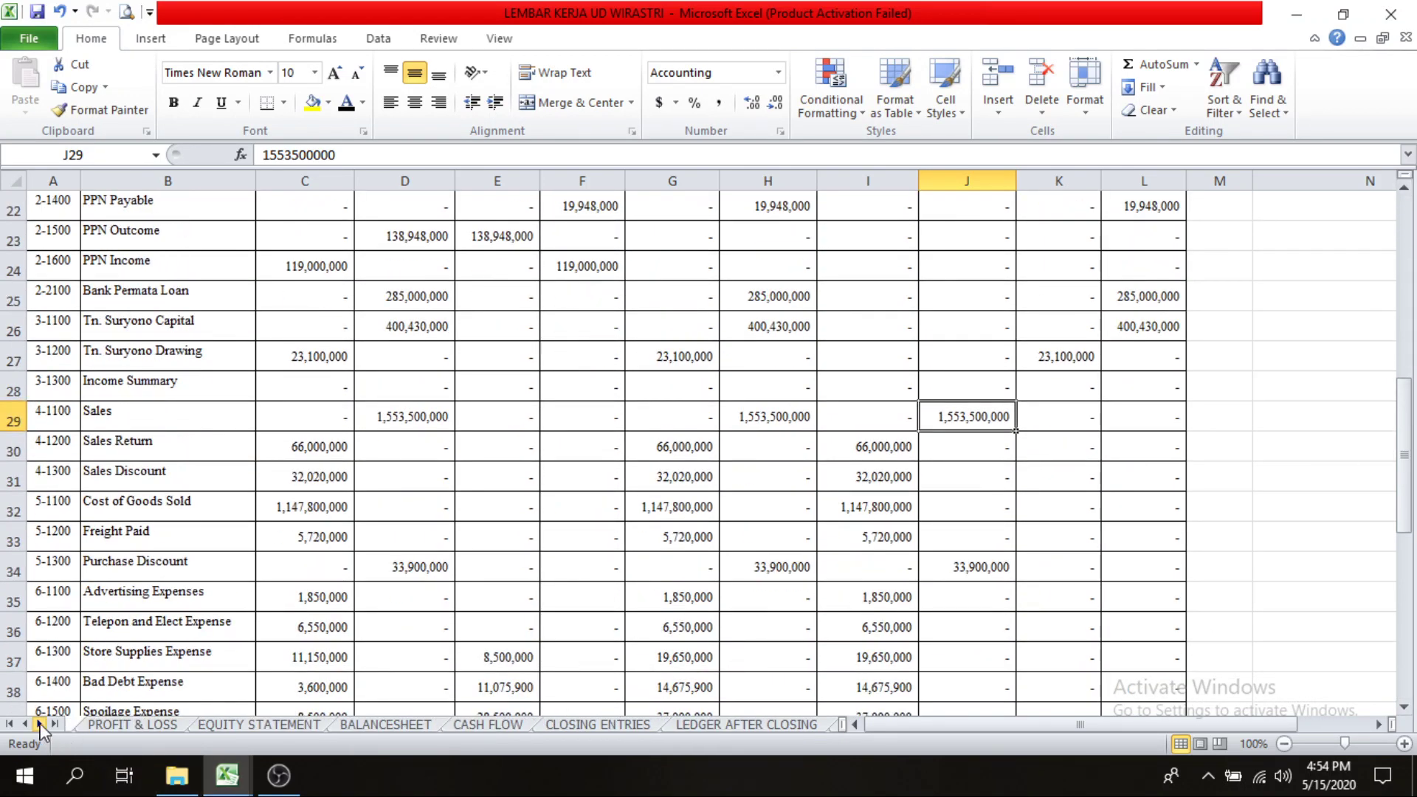
left_click(597, 726)
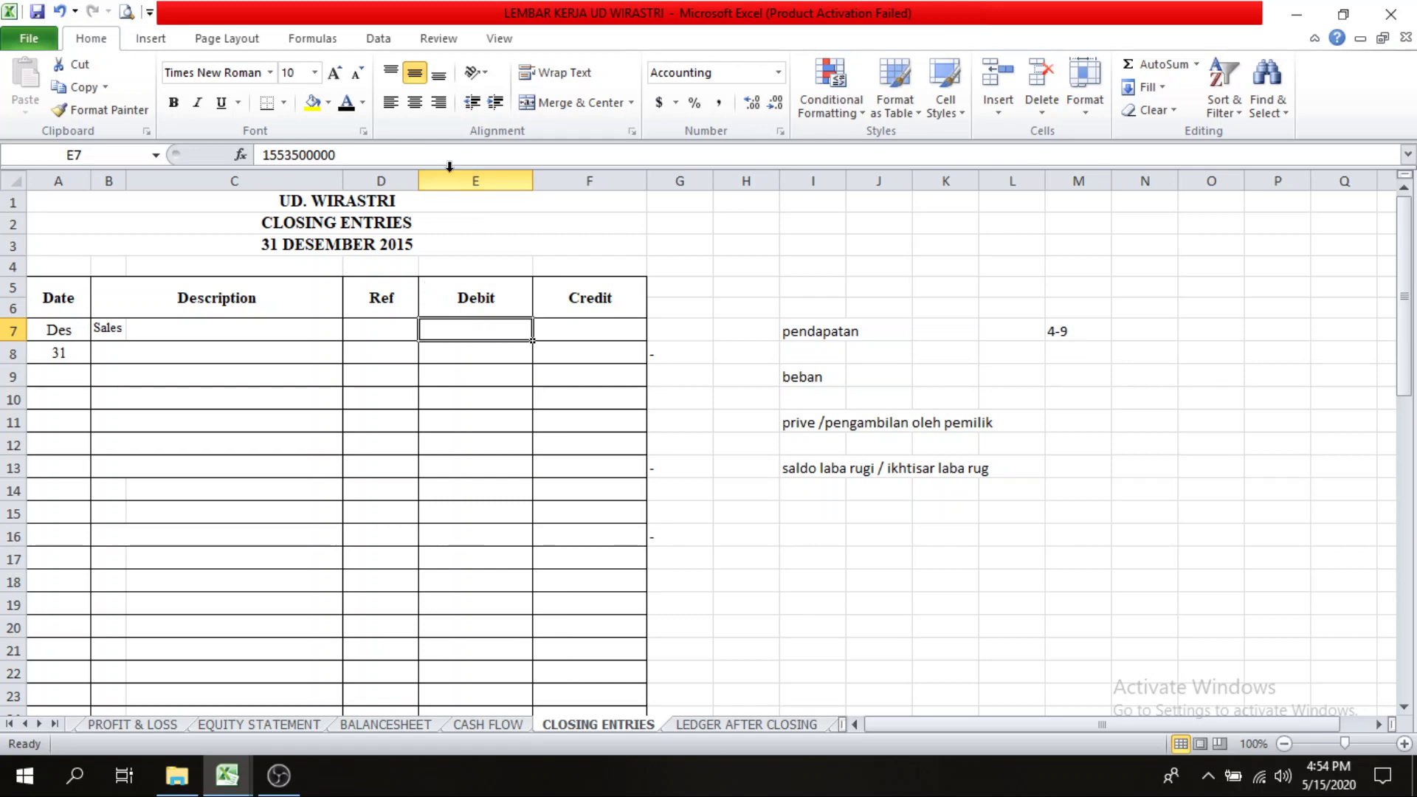
left_click(345, 105)
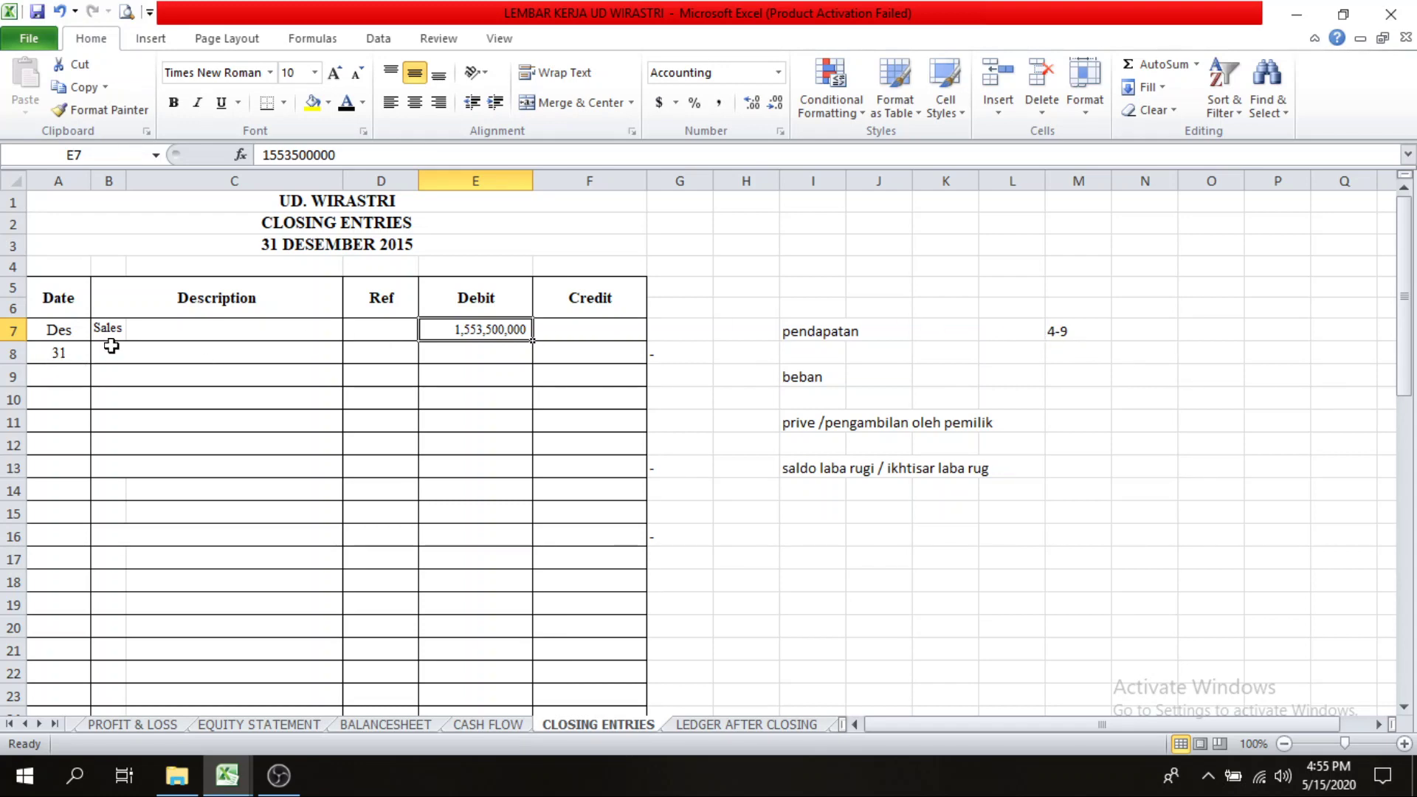
left_click_drag(115, 328, 237, 231)
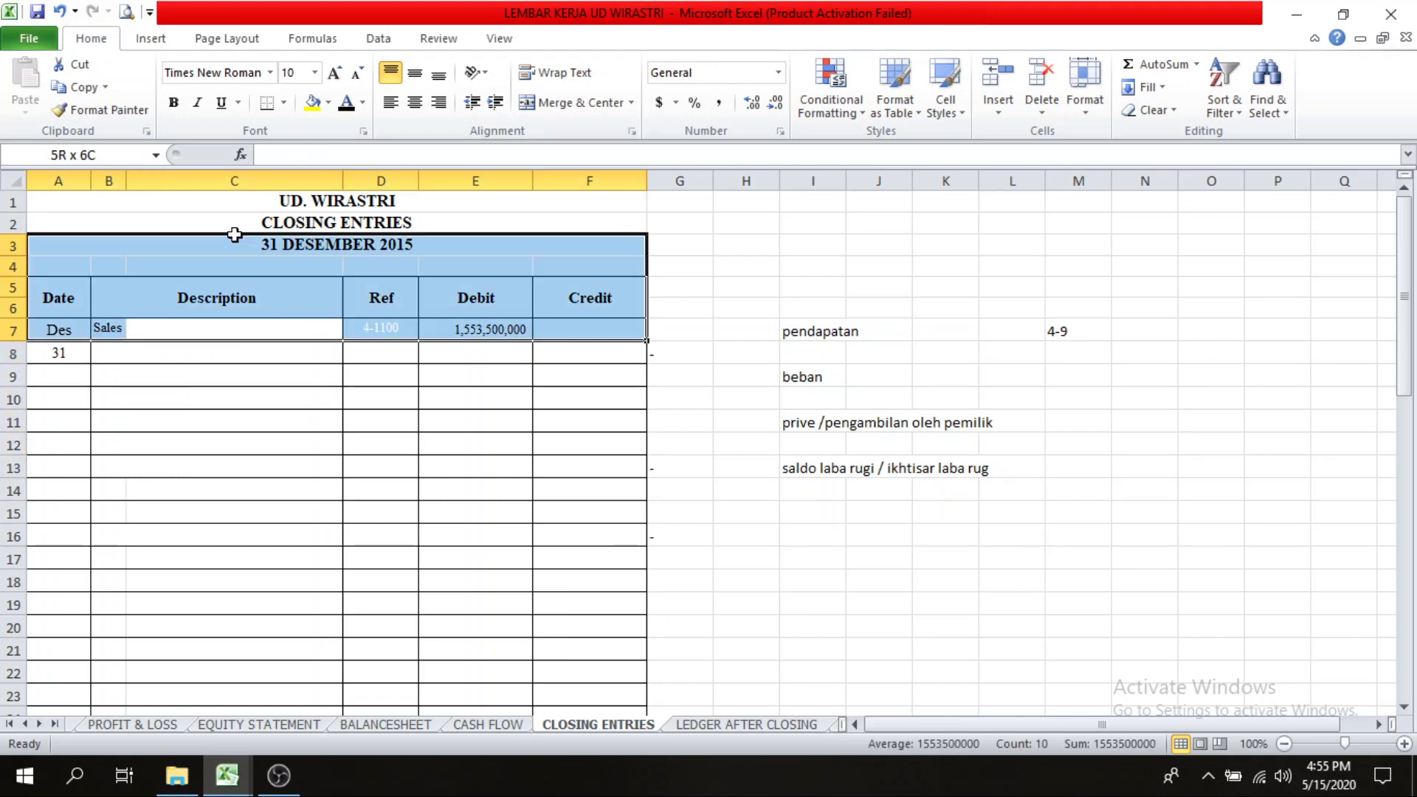
left_click(443, 354)
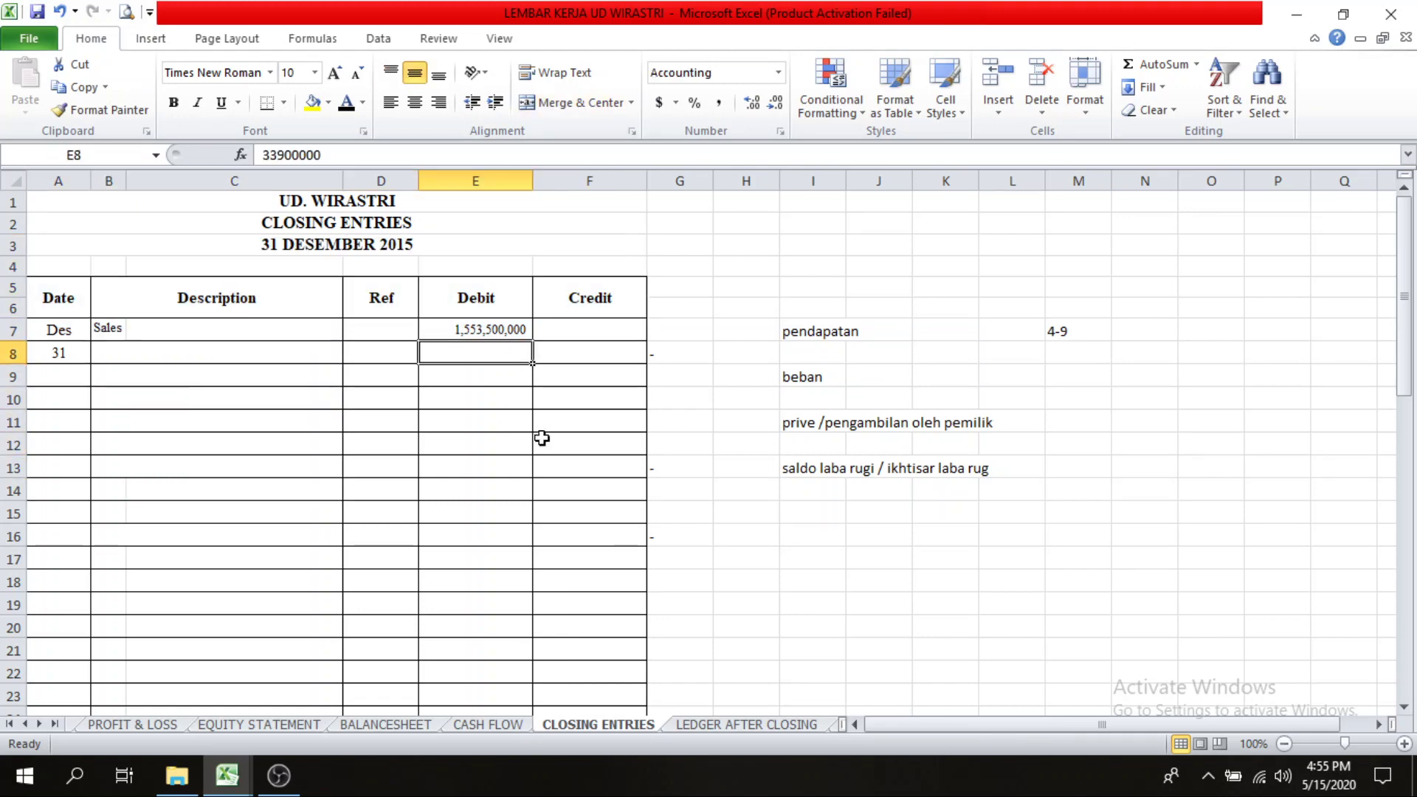
left_click(480, 327)
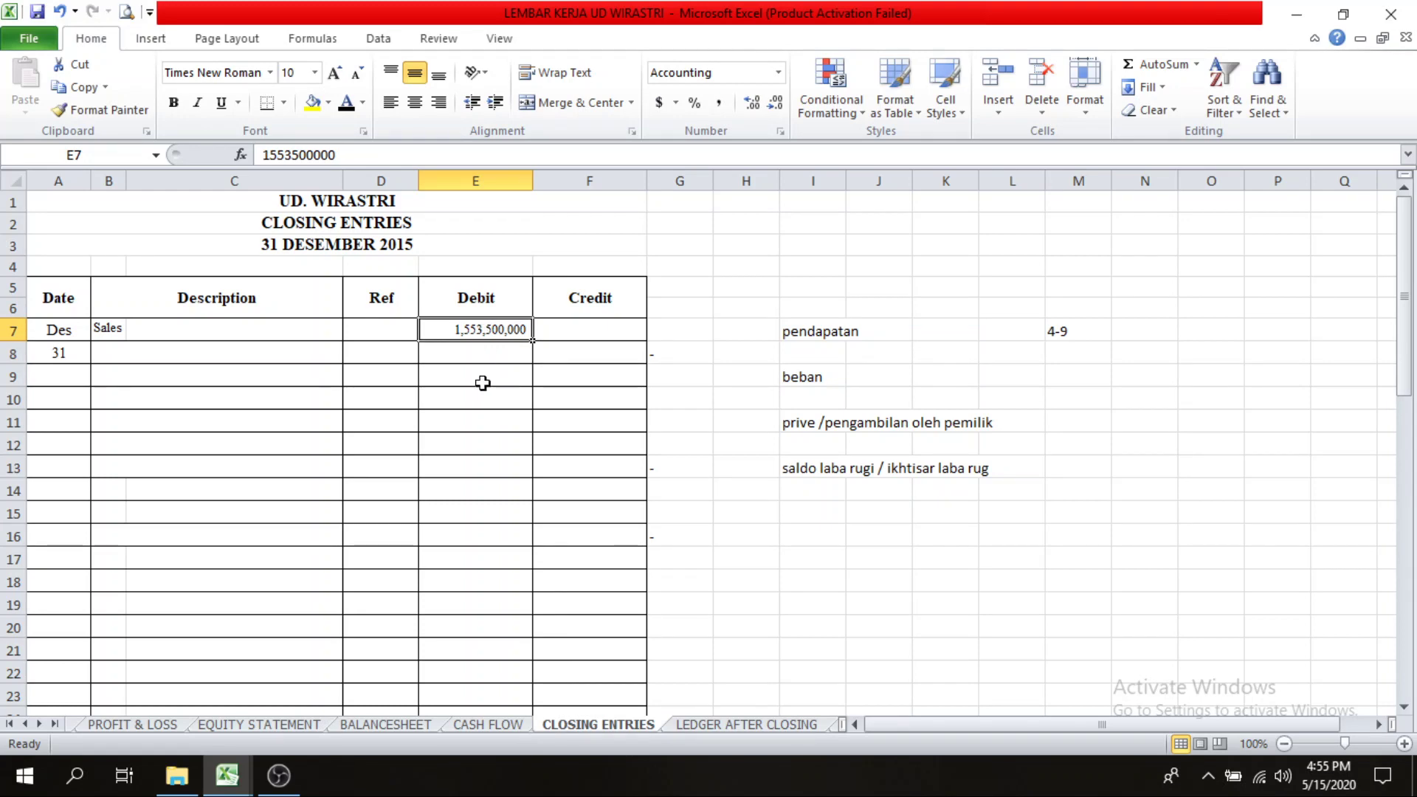
Step: Review the Income Statement credit column on the WORKSHEET AFTER TAX sheet from Sales down, including its headers, and return to the CLOSING ENTRIES sheet
left_click(40, 724)
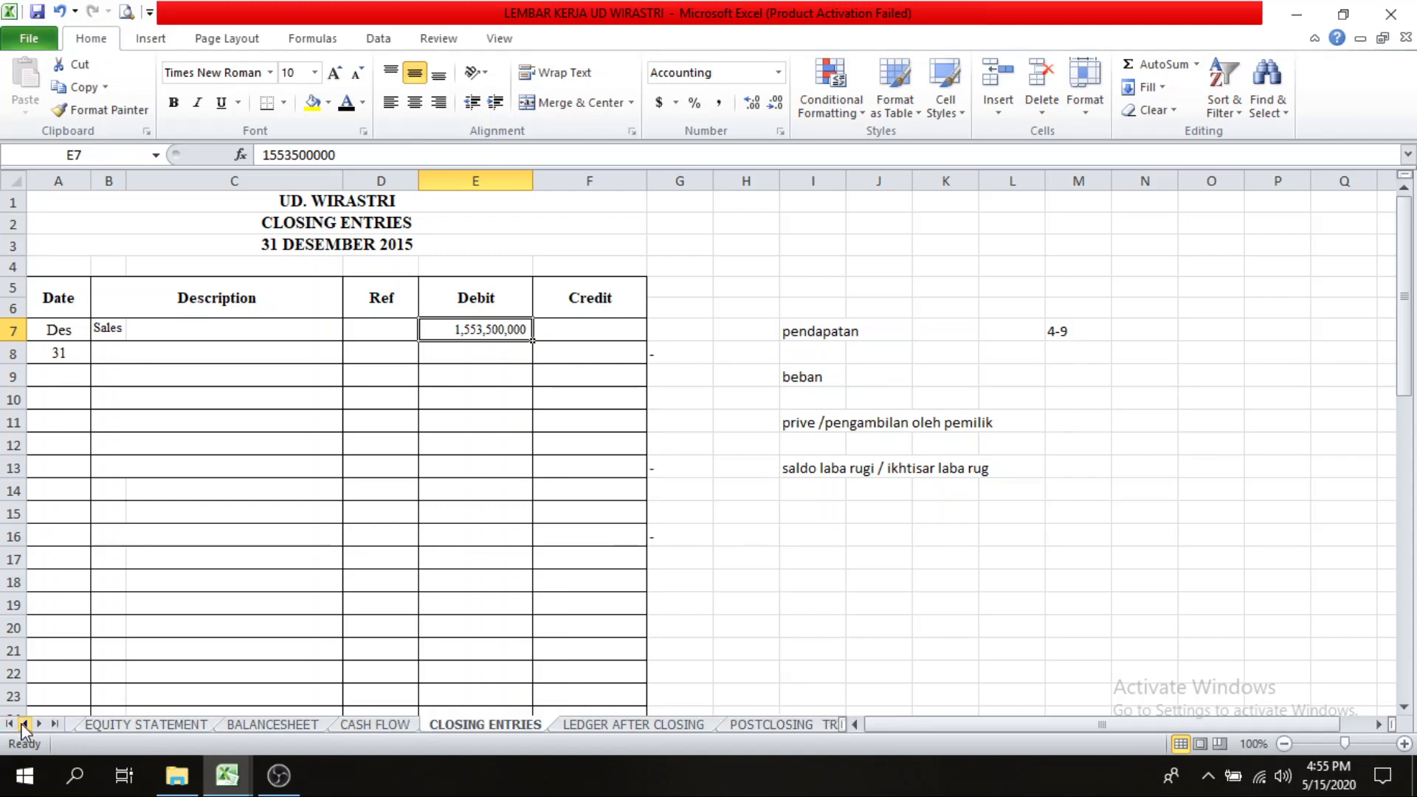
left_click(24, 725)
left_click(24, 724)
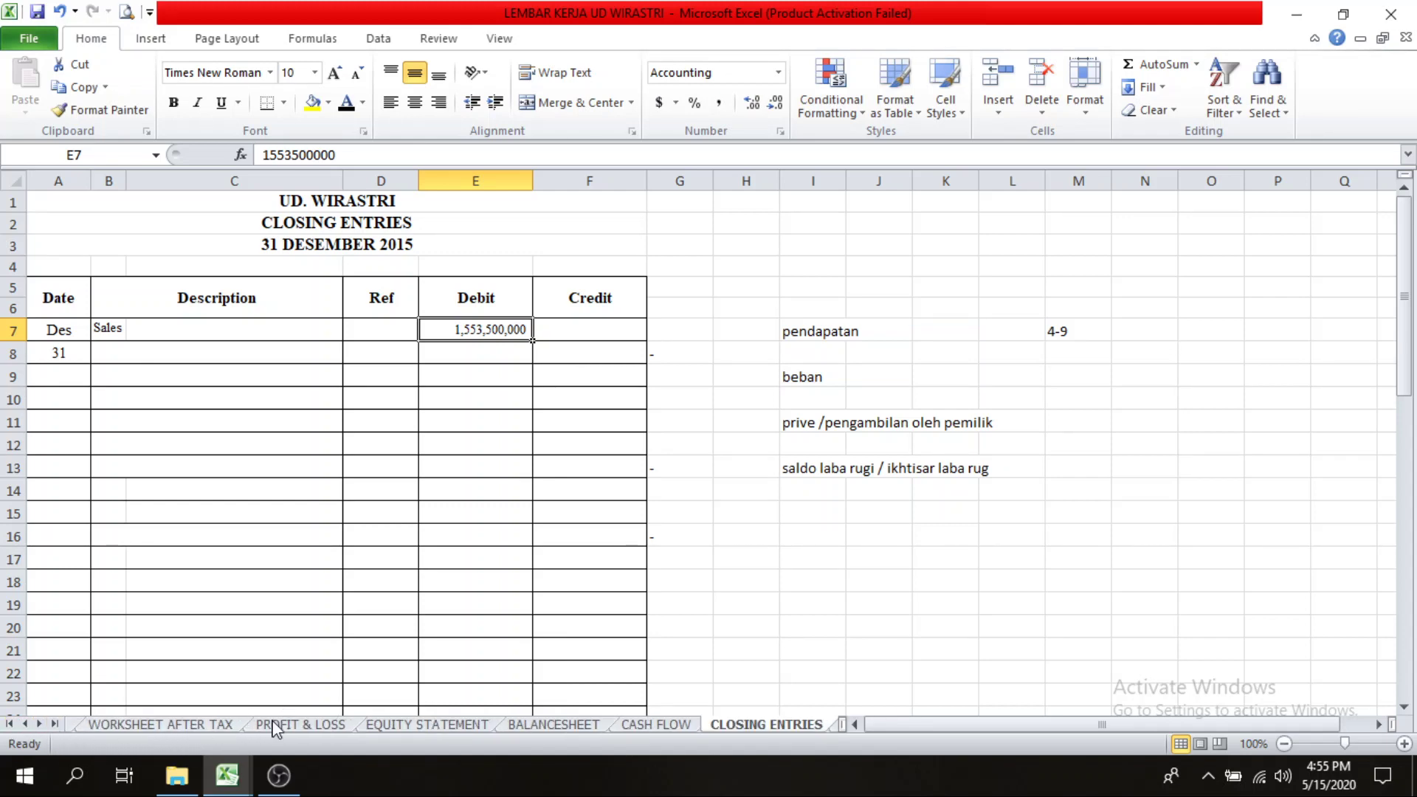
left_click(179, 724)
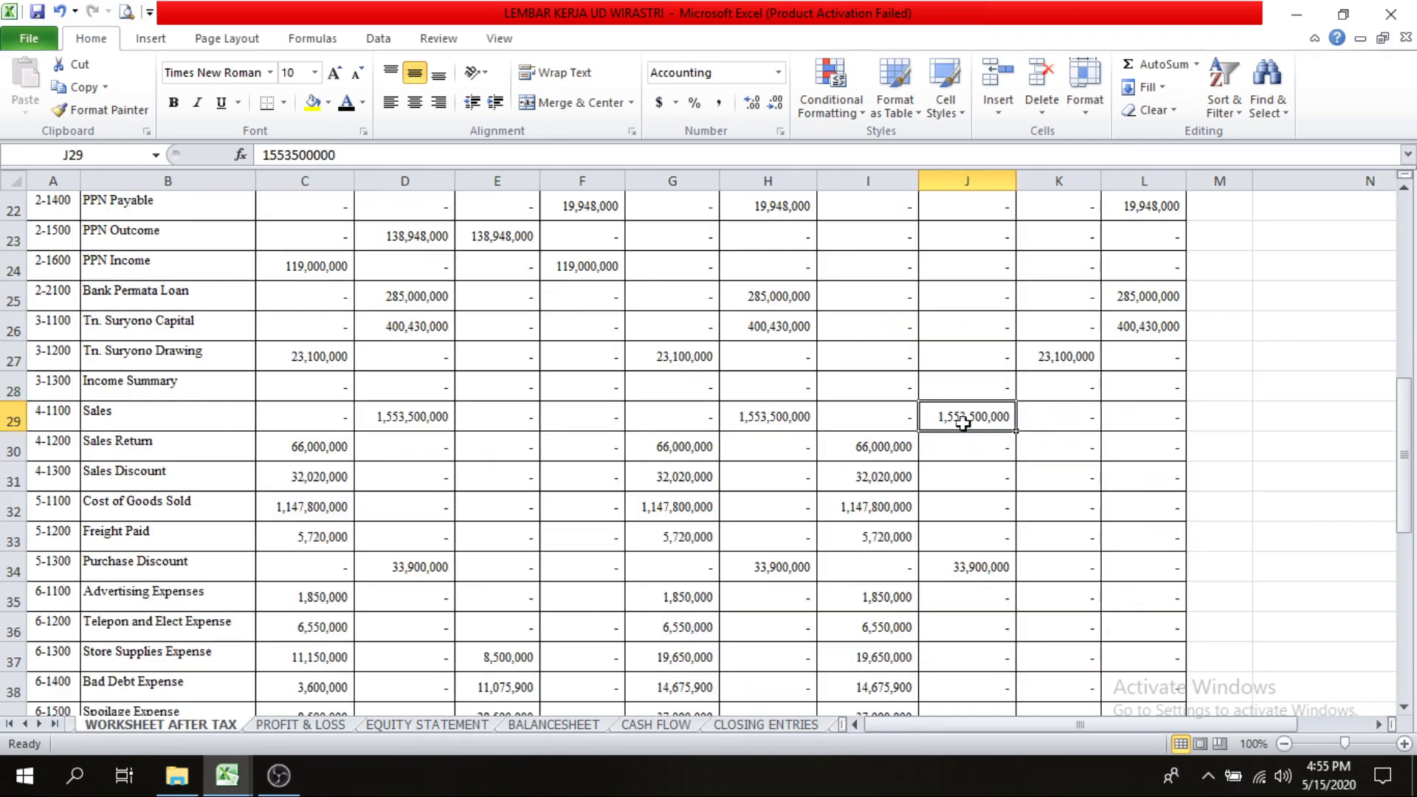
left_click_drag(963, 422, 986, 538)
scroll(986, 537, "up", 8)
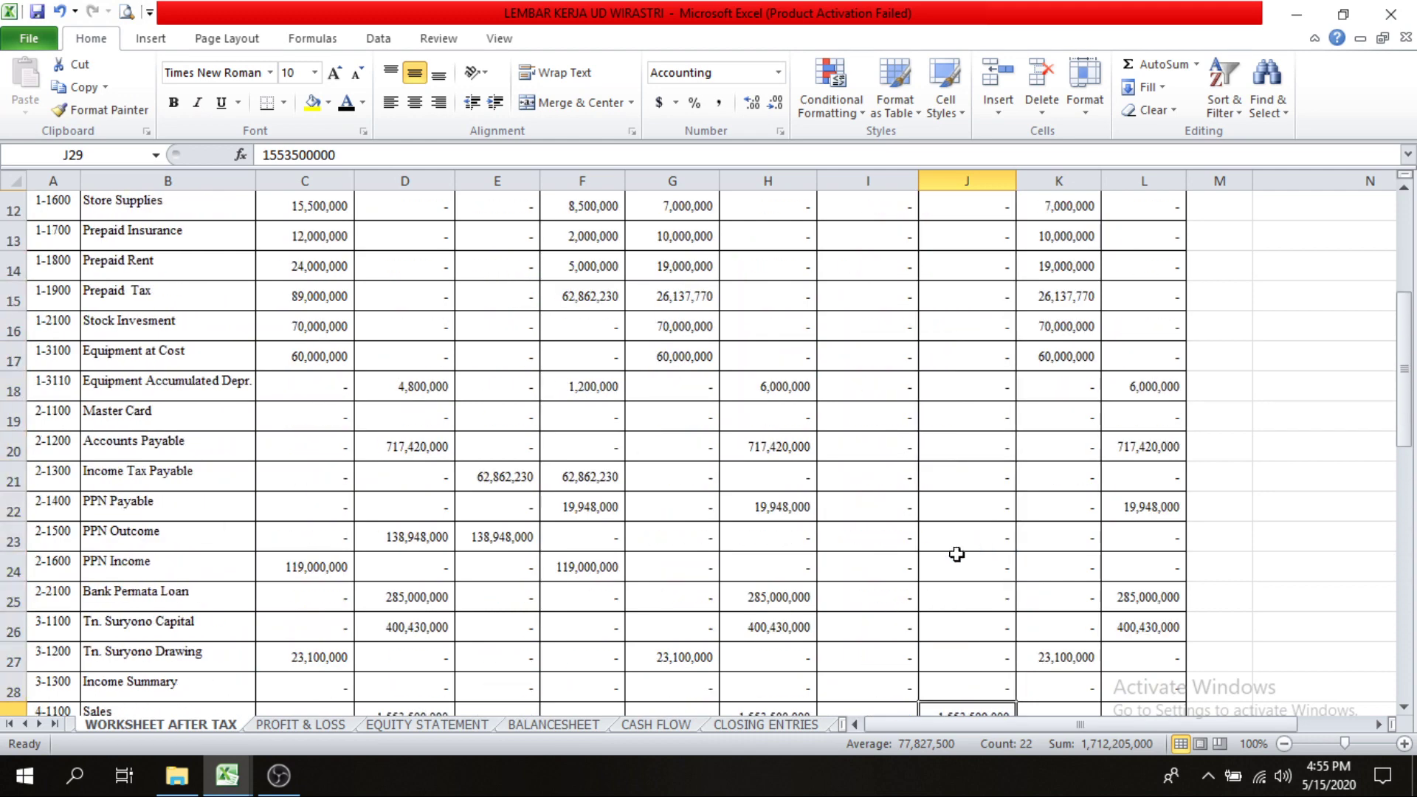
scroll(956, 553, "up", 4)
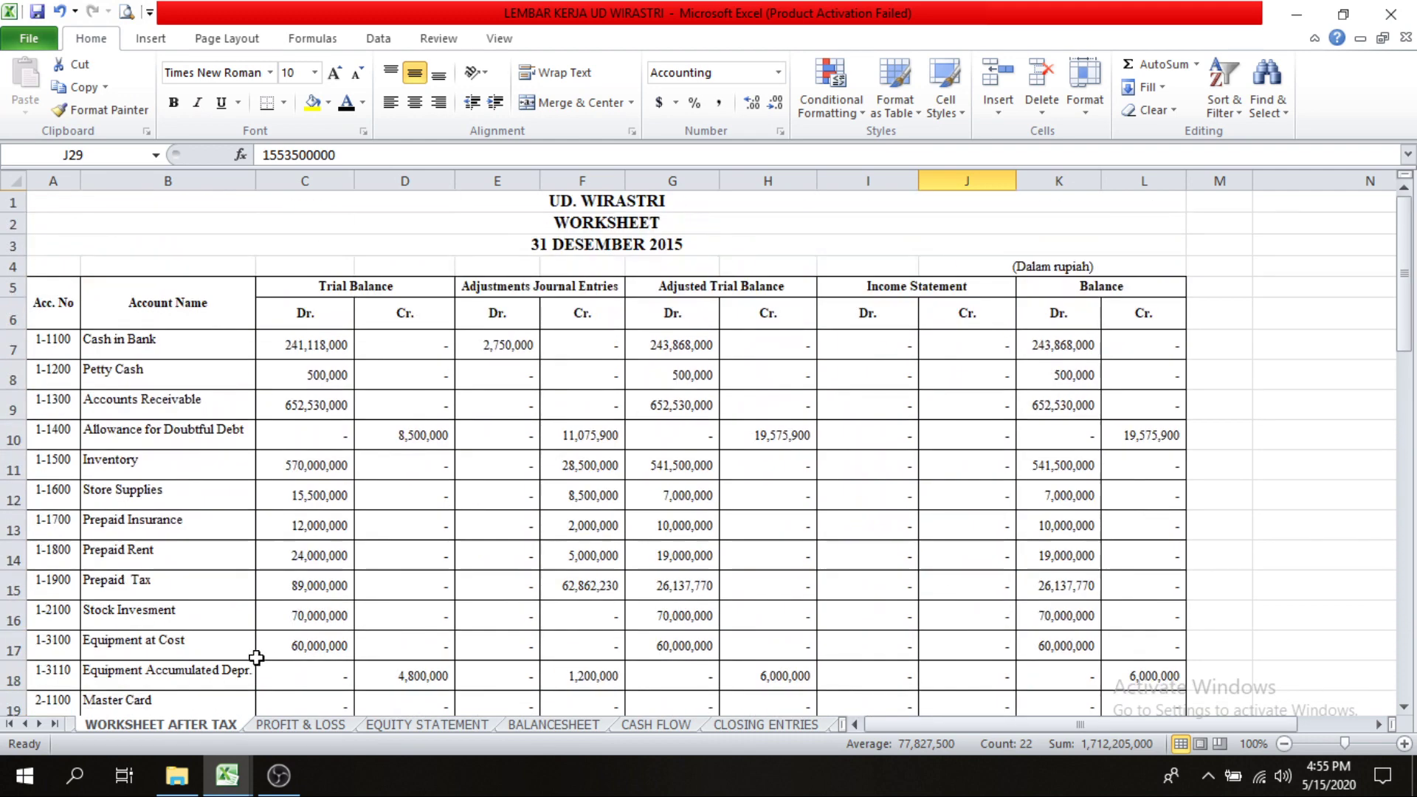
left_click(35, 723)
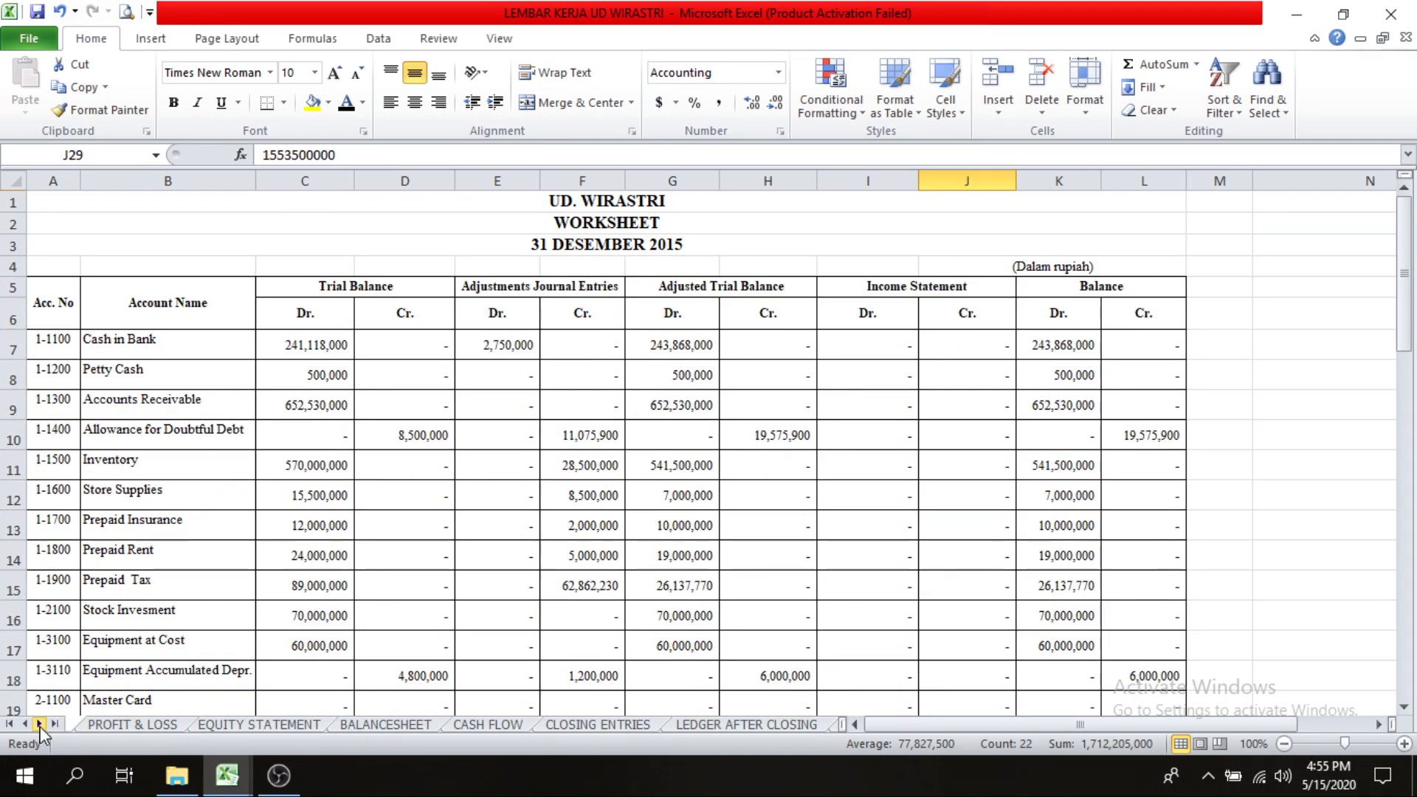
left_click(40, 726)
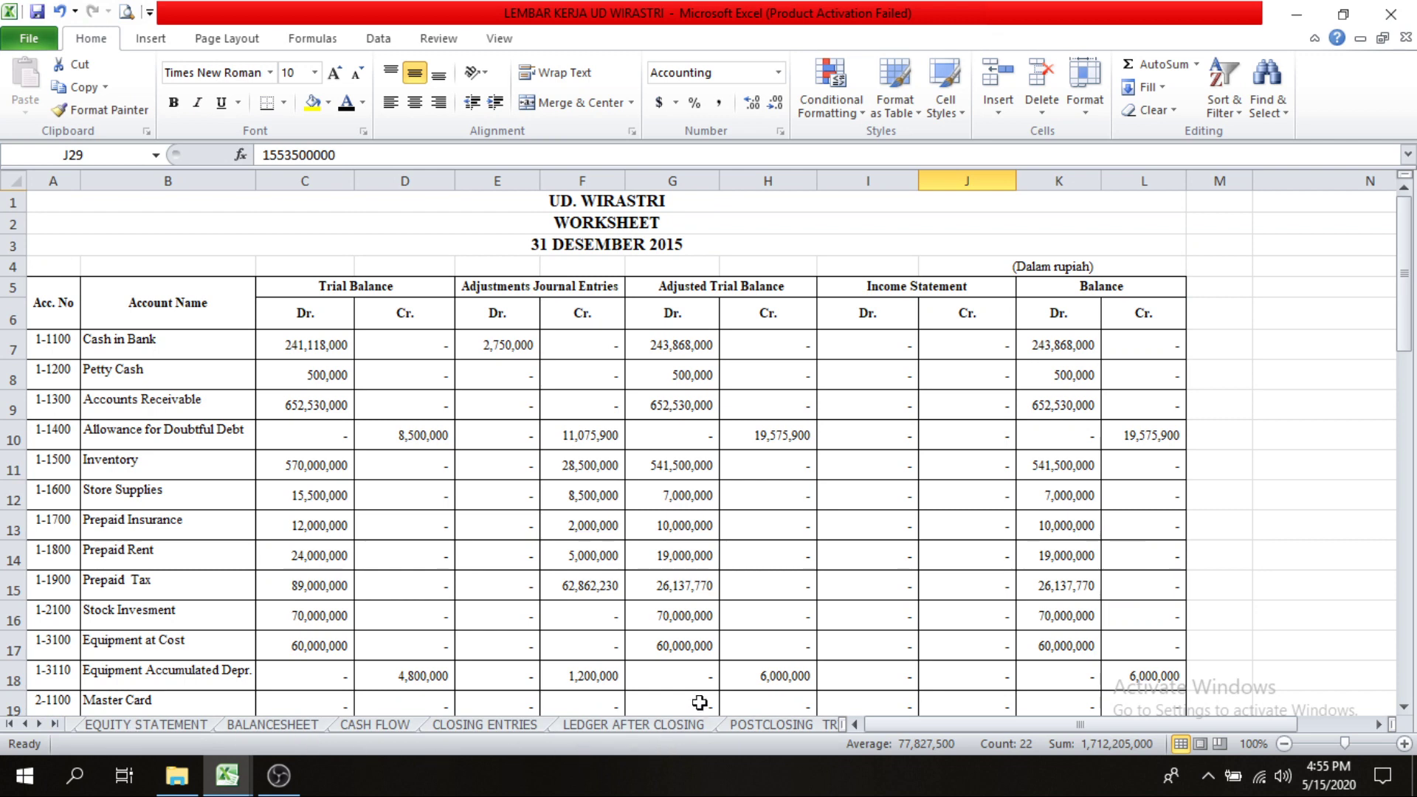
left_click(473, 725)
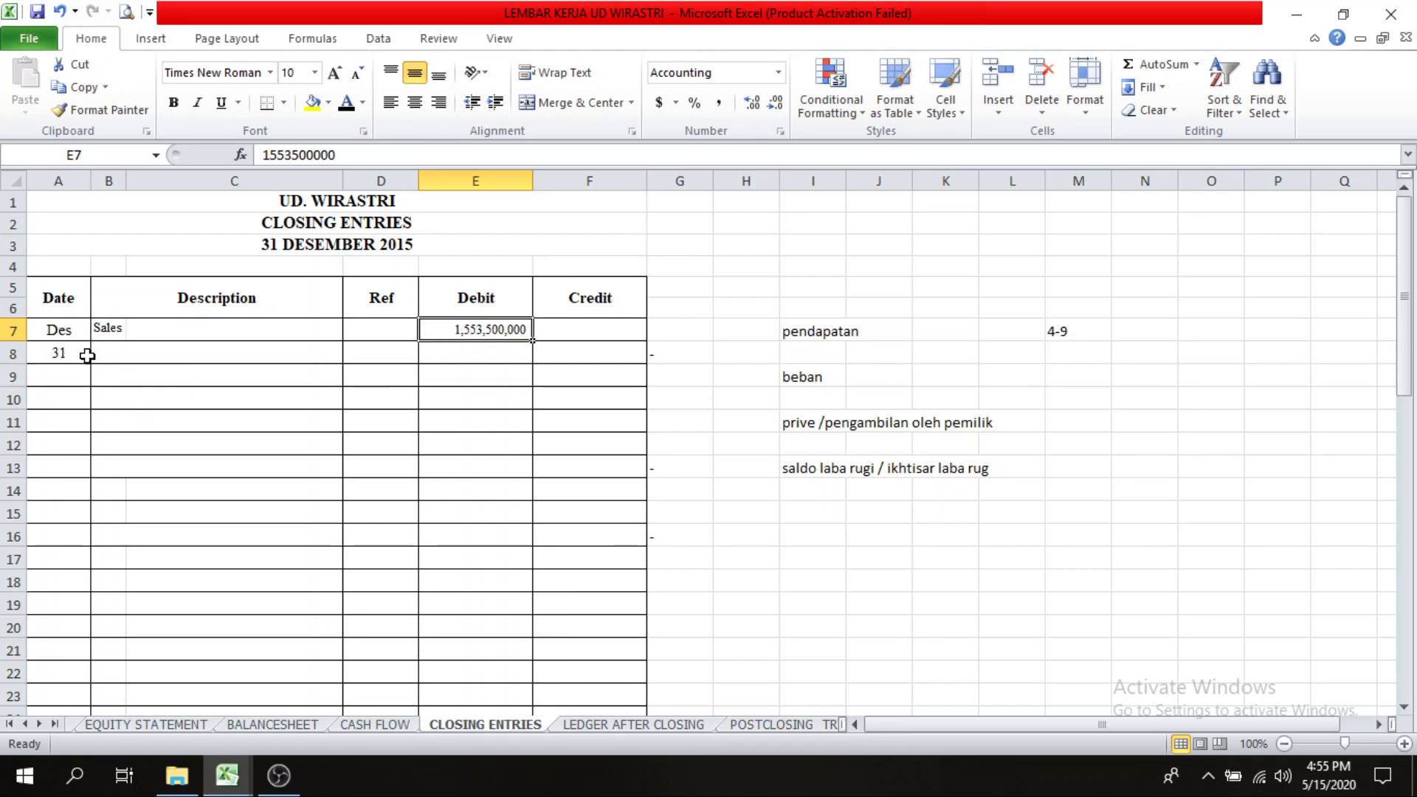
Step: Apply a black font colour to the hidden Income Summary description in C14 of CLOSING ENTRIES, below the revenue account rows
left_click(122, 370)
left_click(124, 423)
left_click(118, 444)
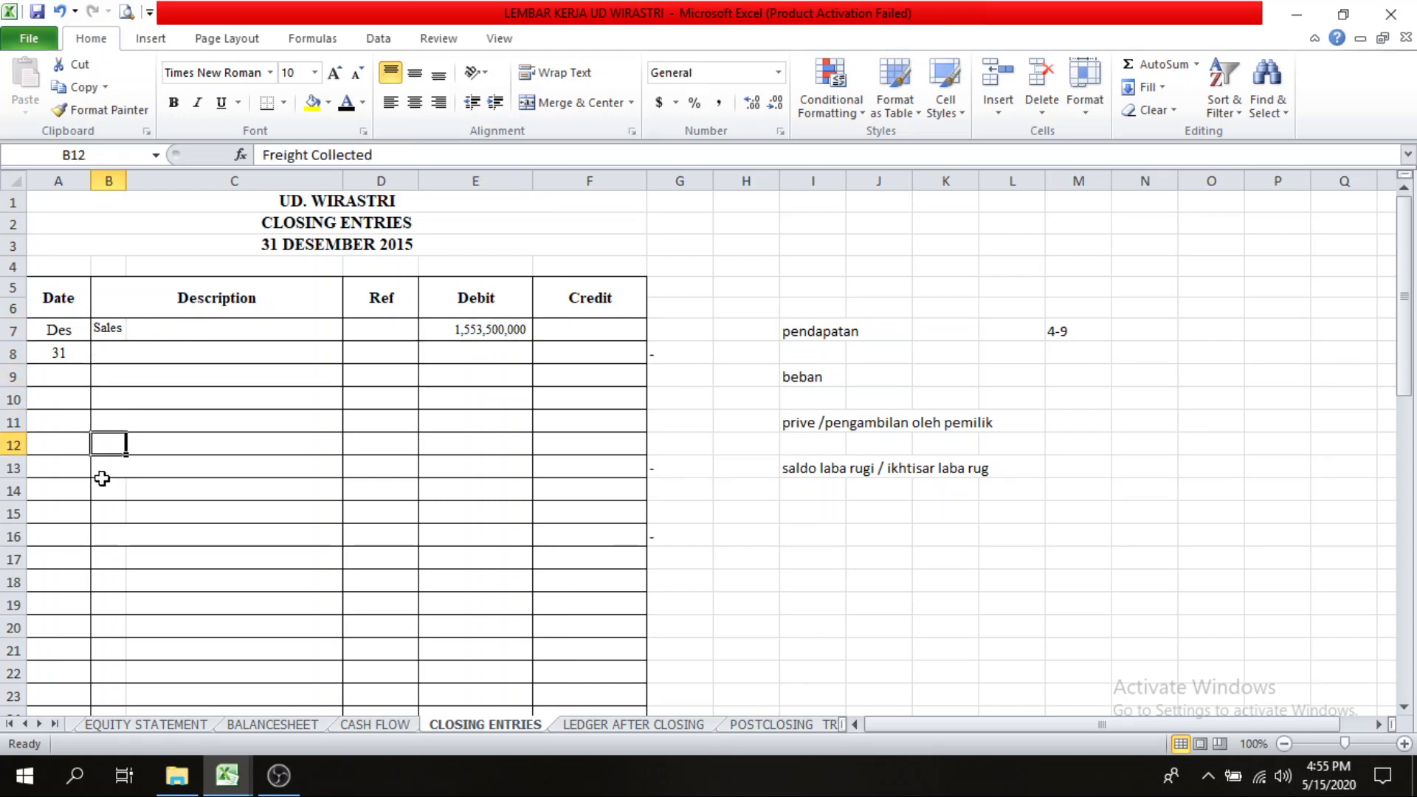
left_click(158, 481)
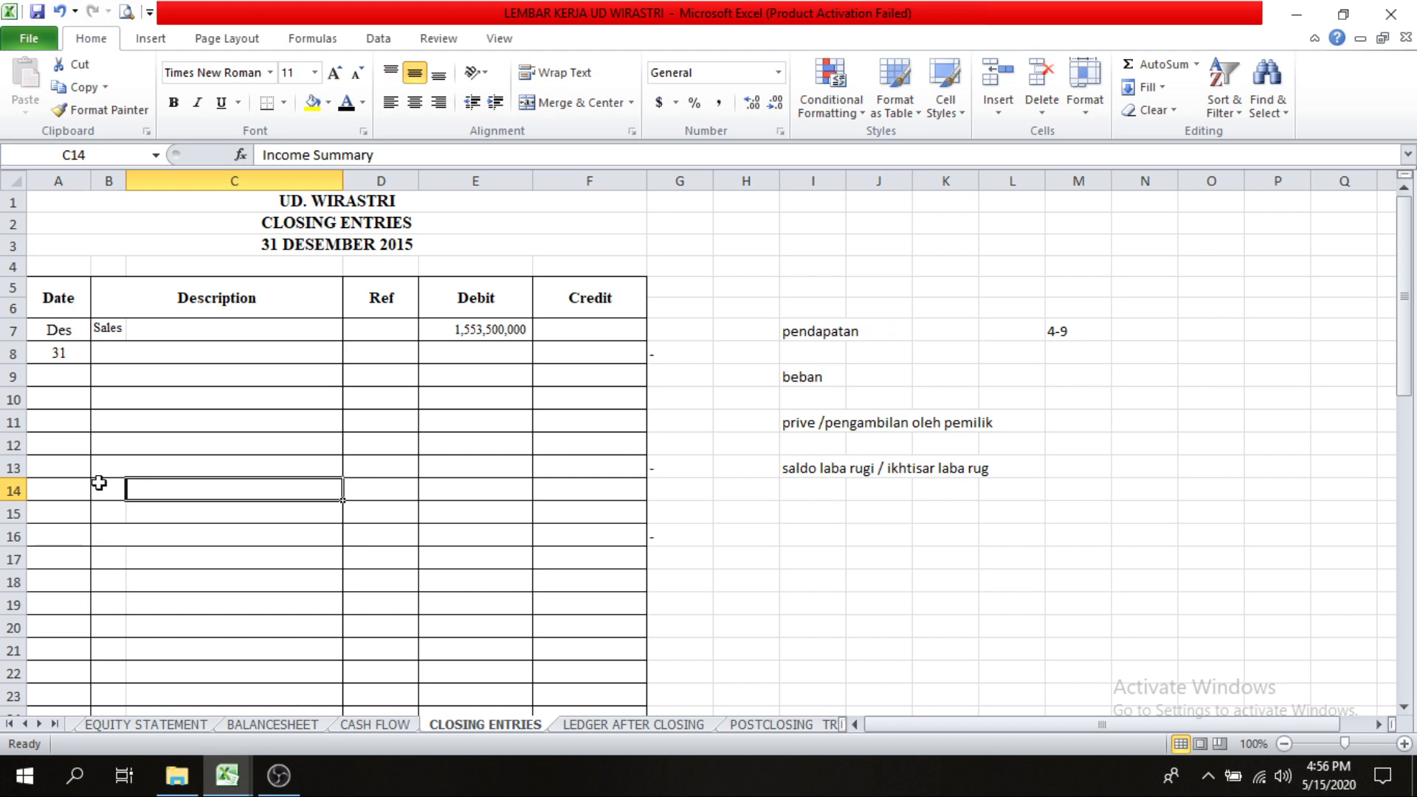
left_click(99, 483)
left_click(136, 490)
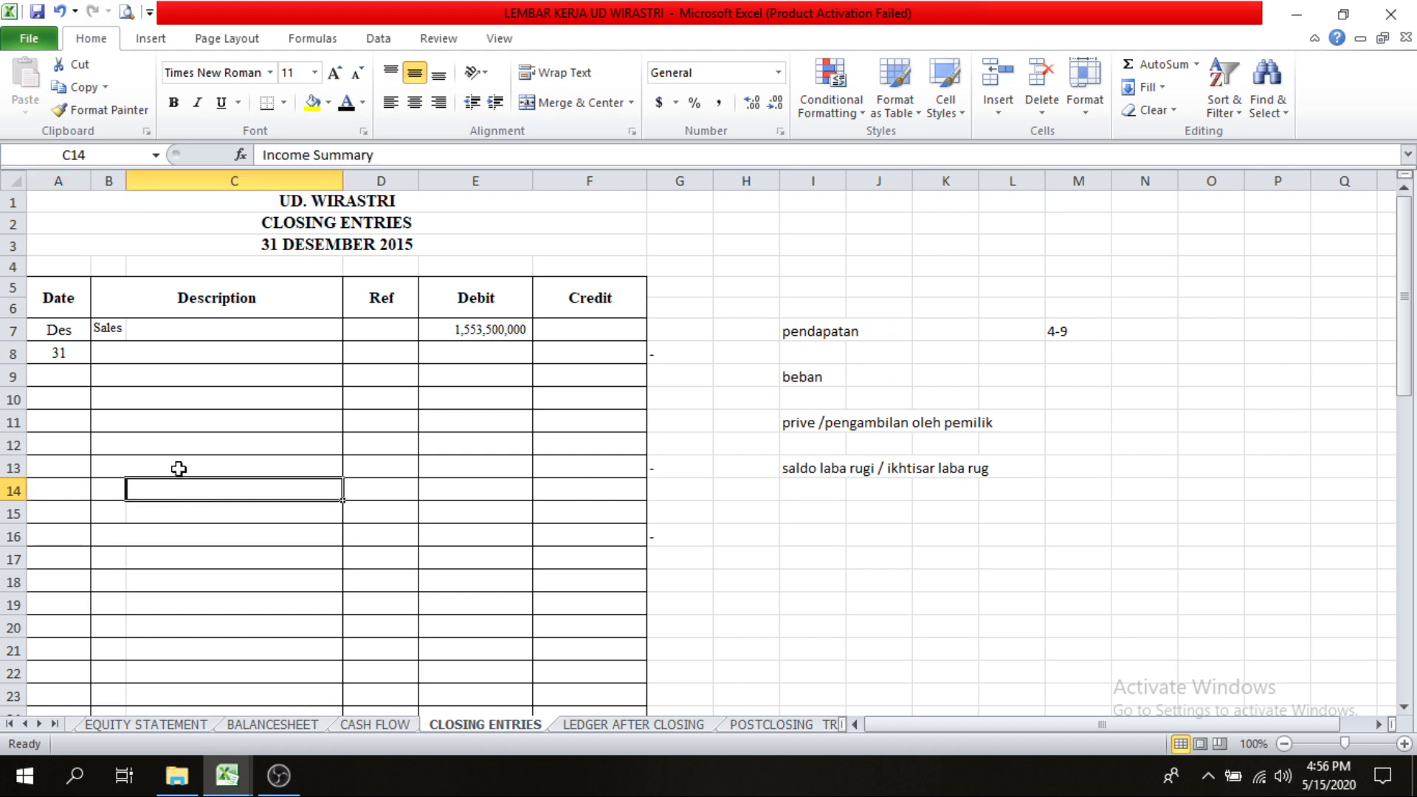
left_click(346, 108)
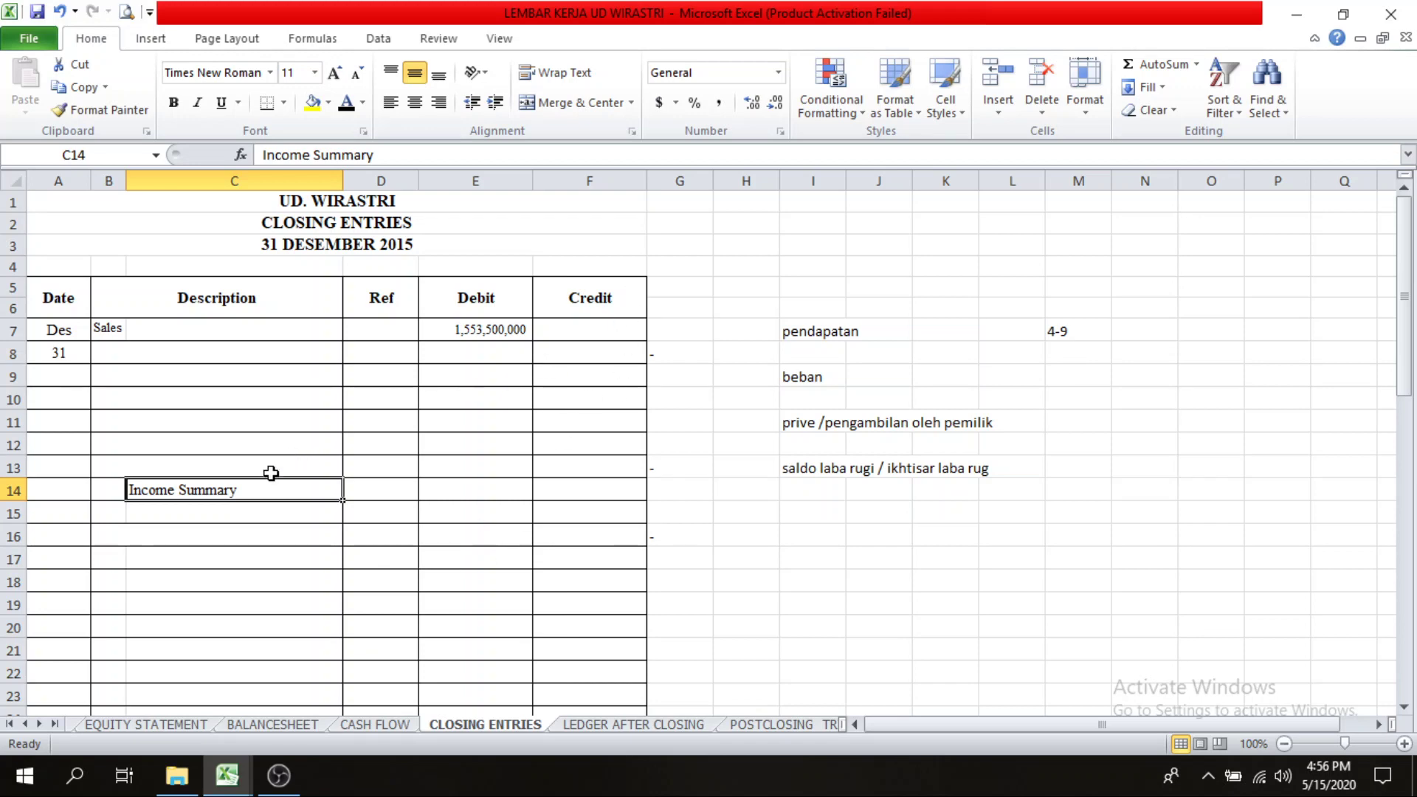
Step: Examine the Income Summary credit formula in F14, the hidden revenue accounts in B7:C13 and the pendapatan code range in M7
left_click(584, 509)
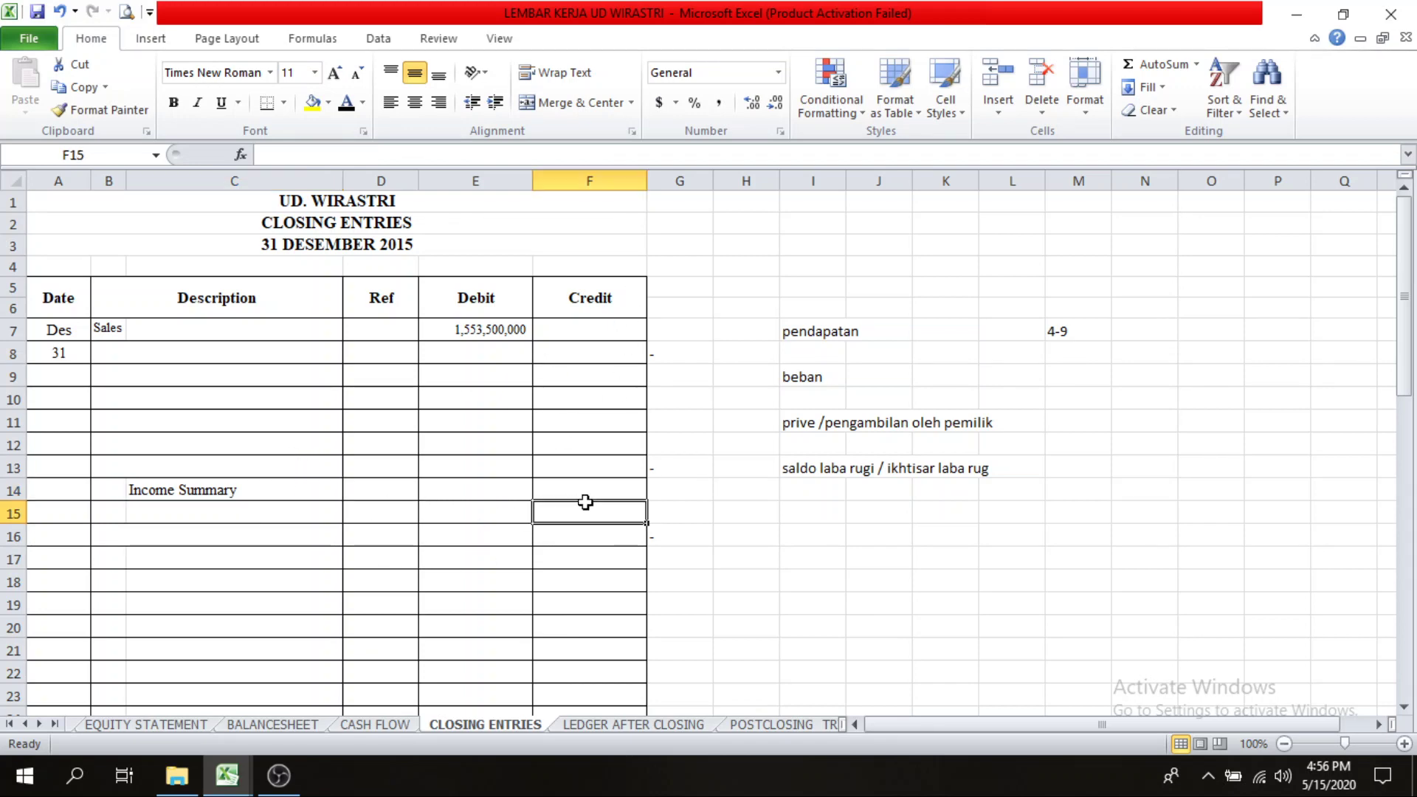
left_click(586, 494)
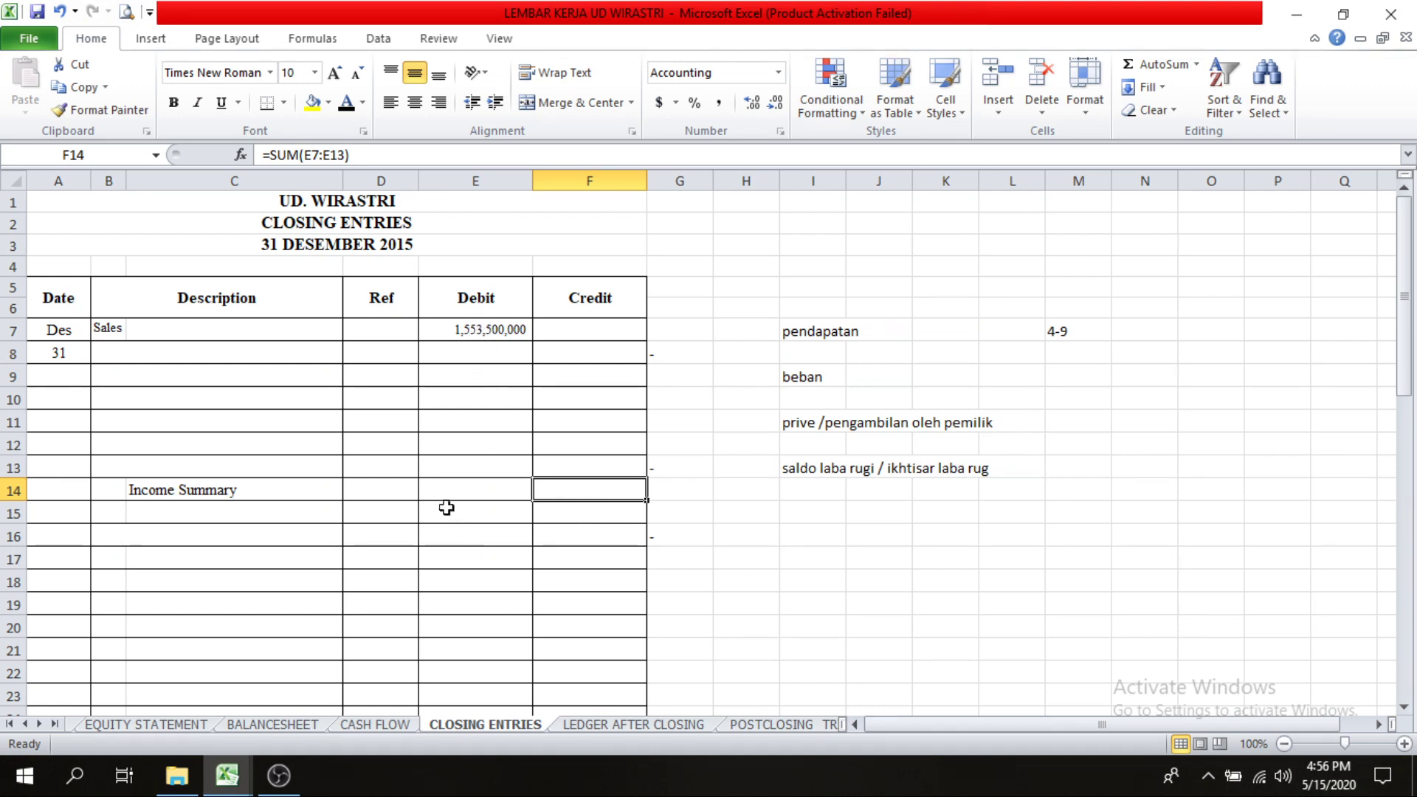
left_click(497, 430)
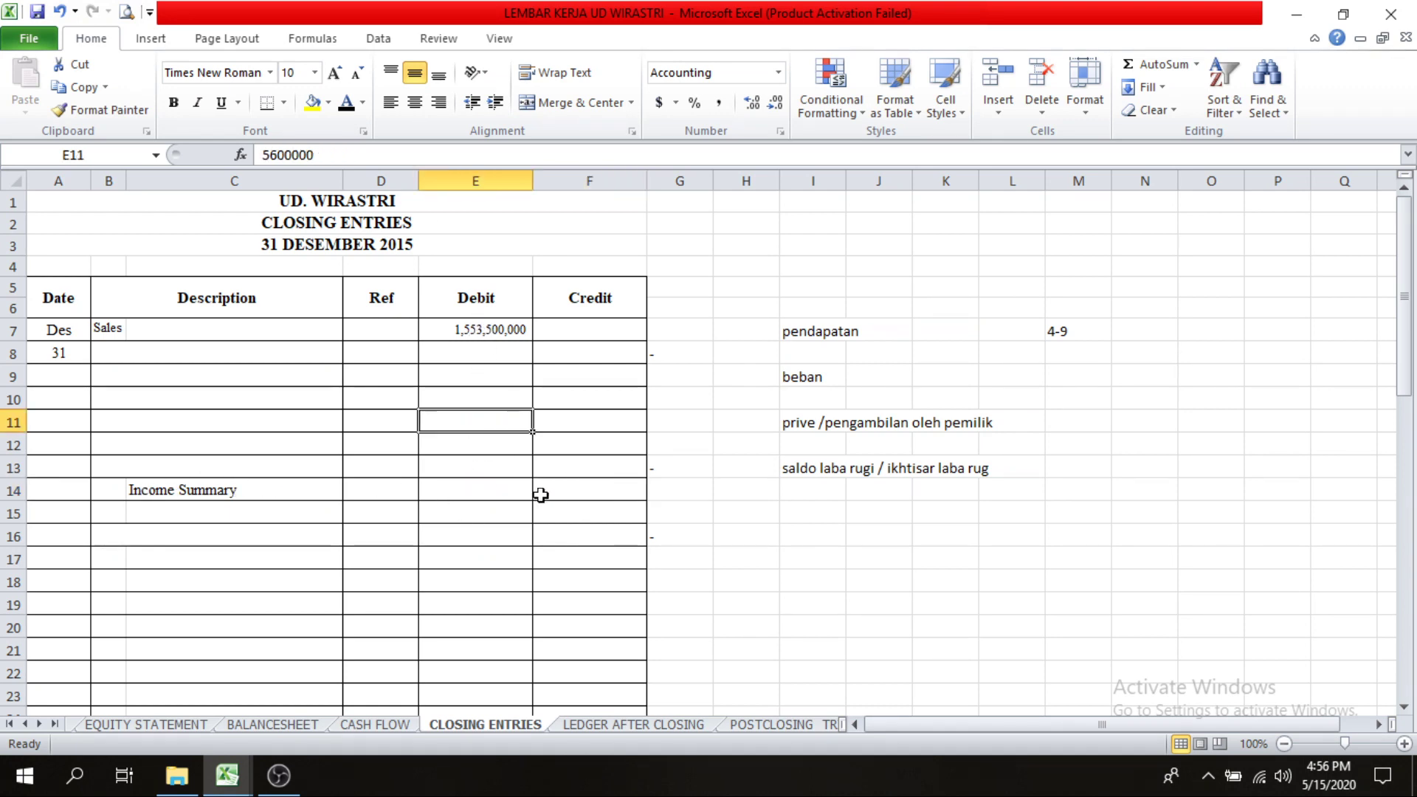
left_click(586, 495)
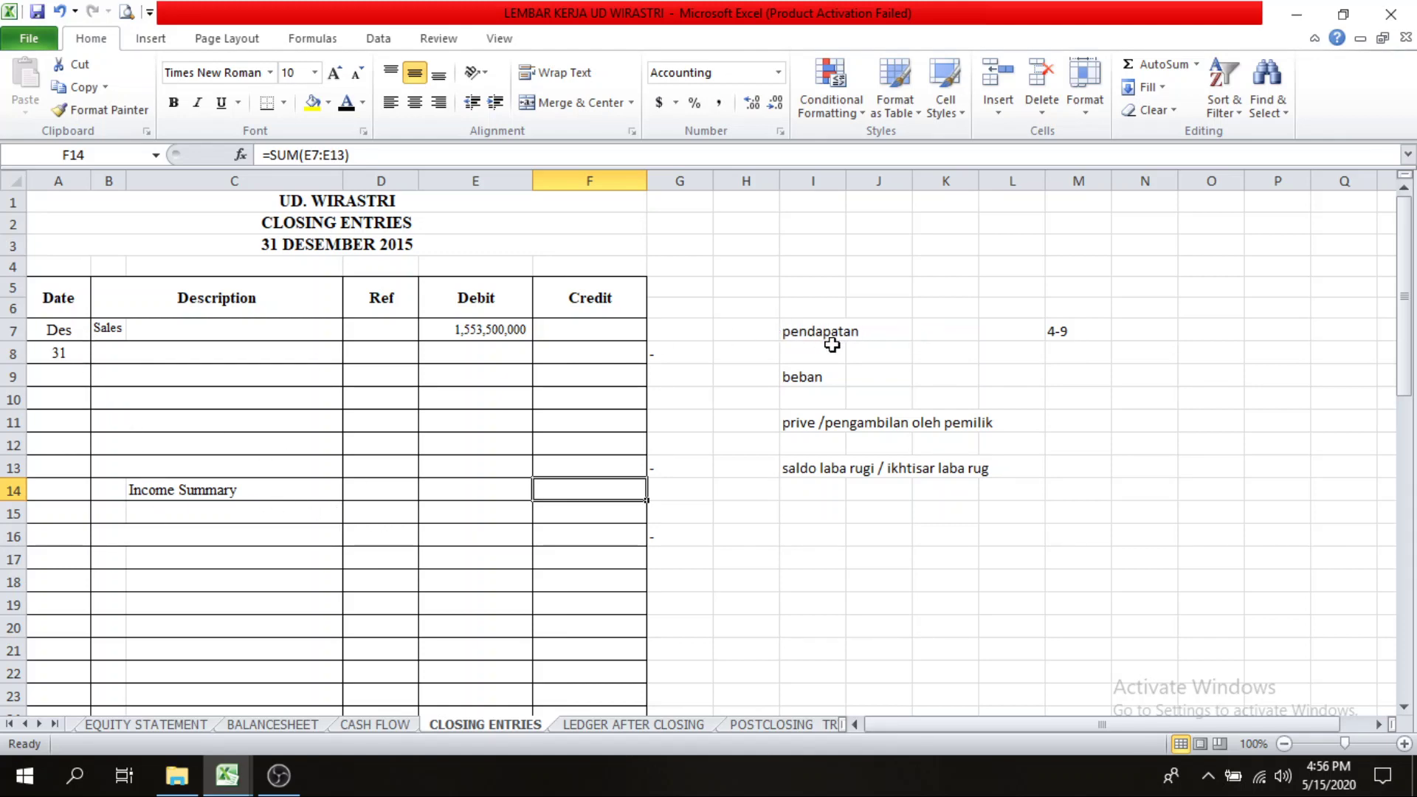
left_click(820, 337)
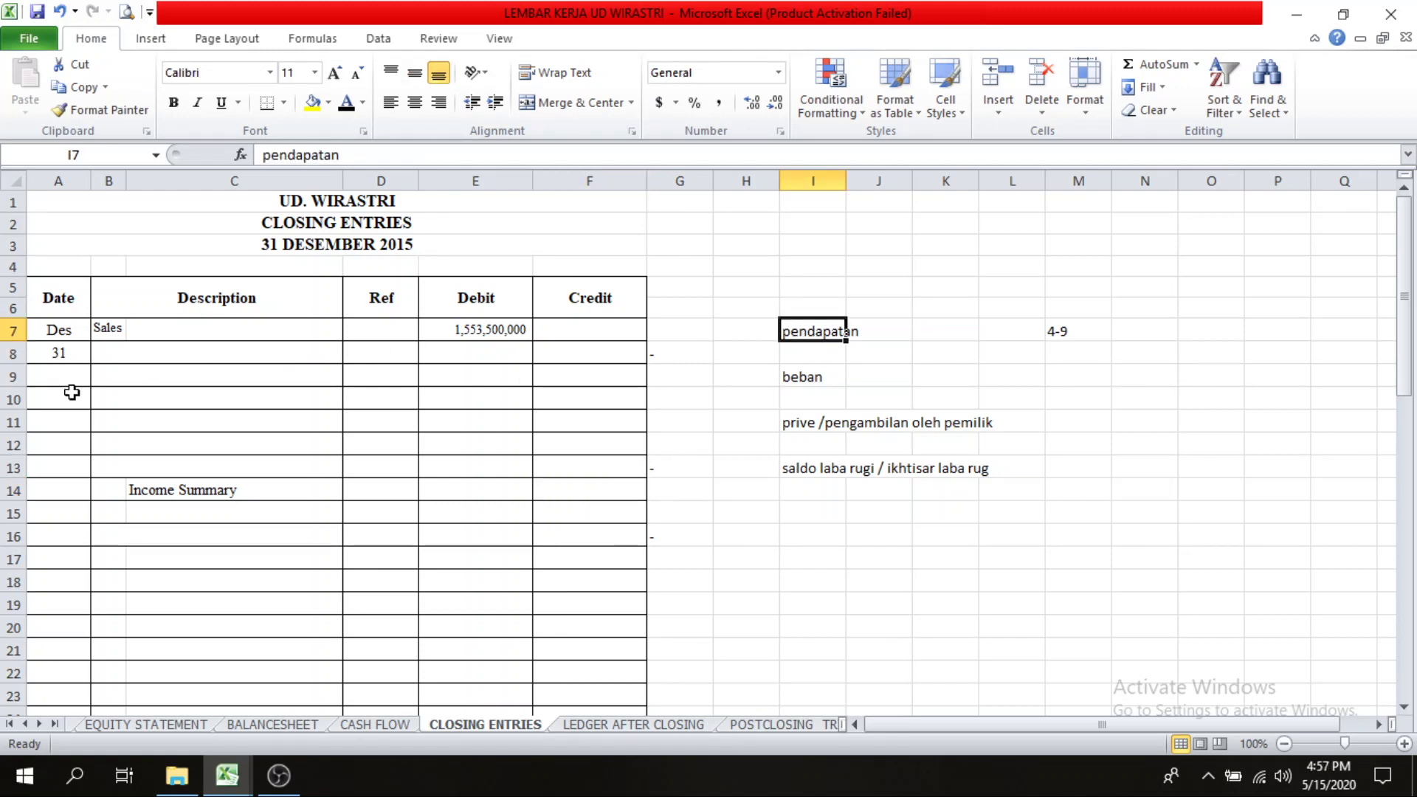
left_click(115, 332)
left_click_drag(115, 331, 142, 470)
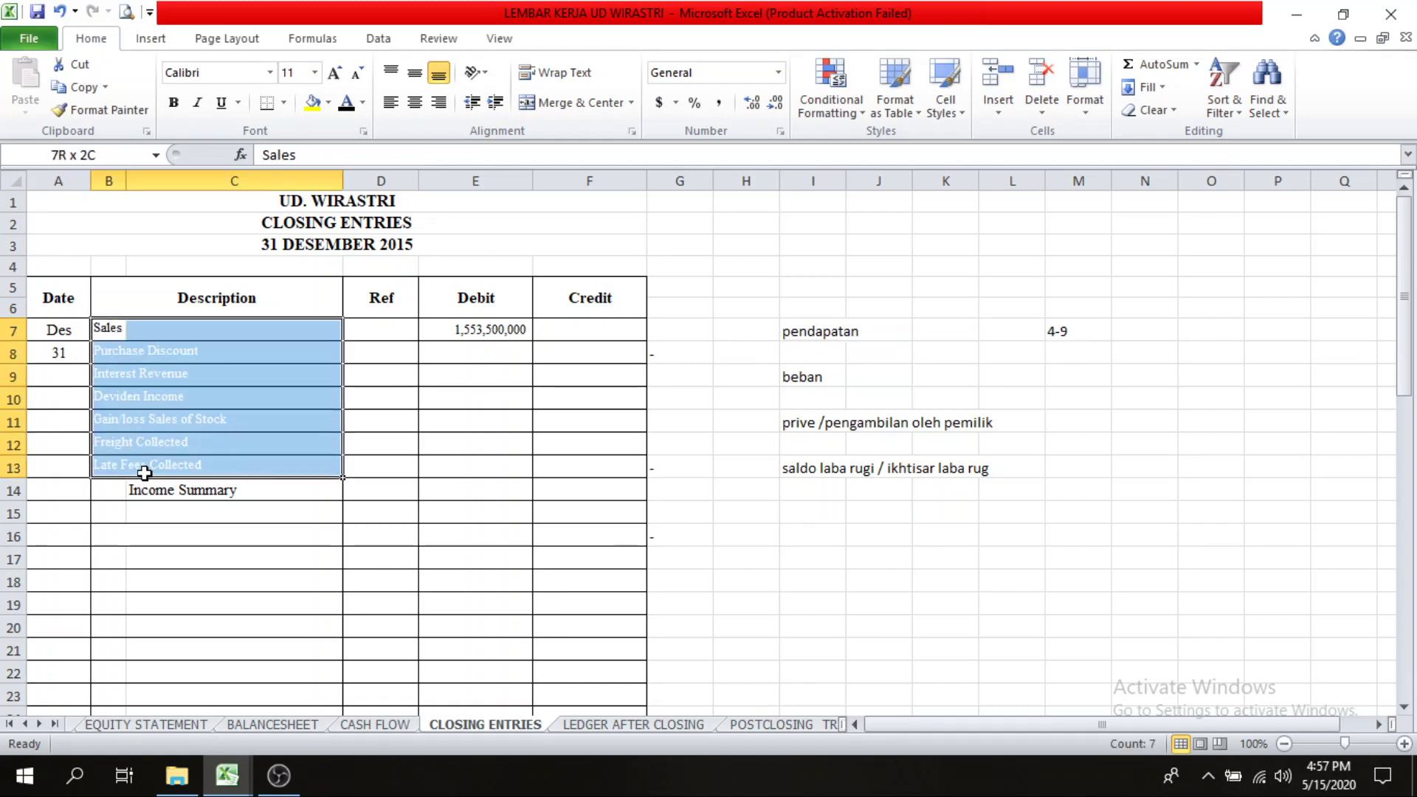
left_click(148, 382)
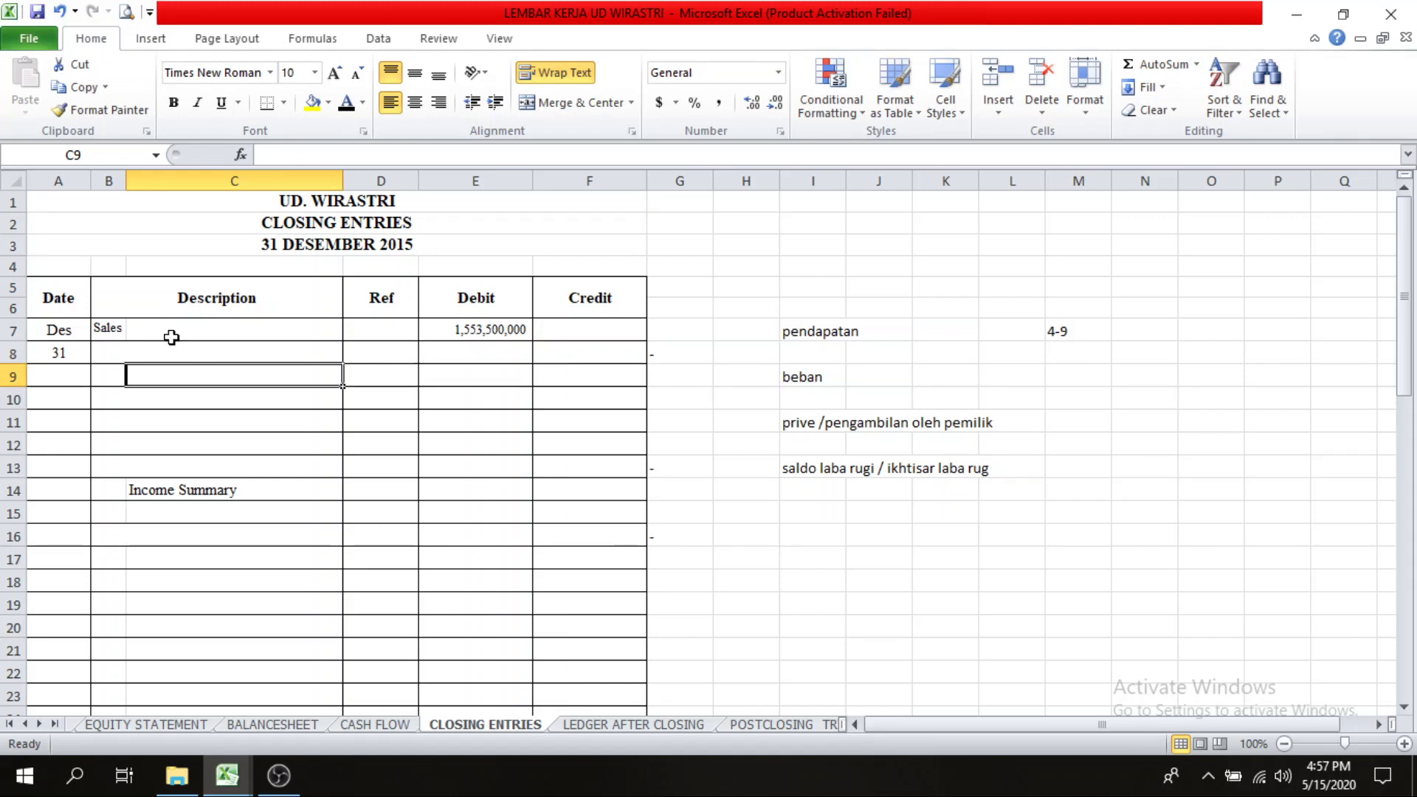
left_click(1061, 338)
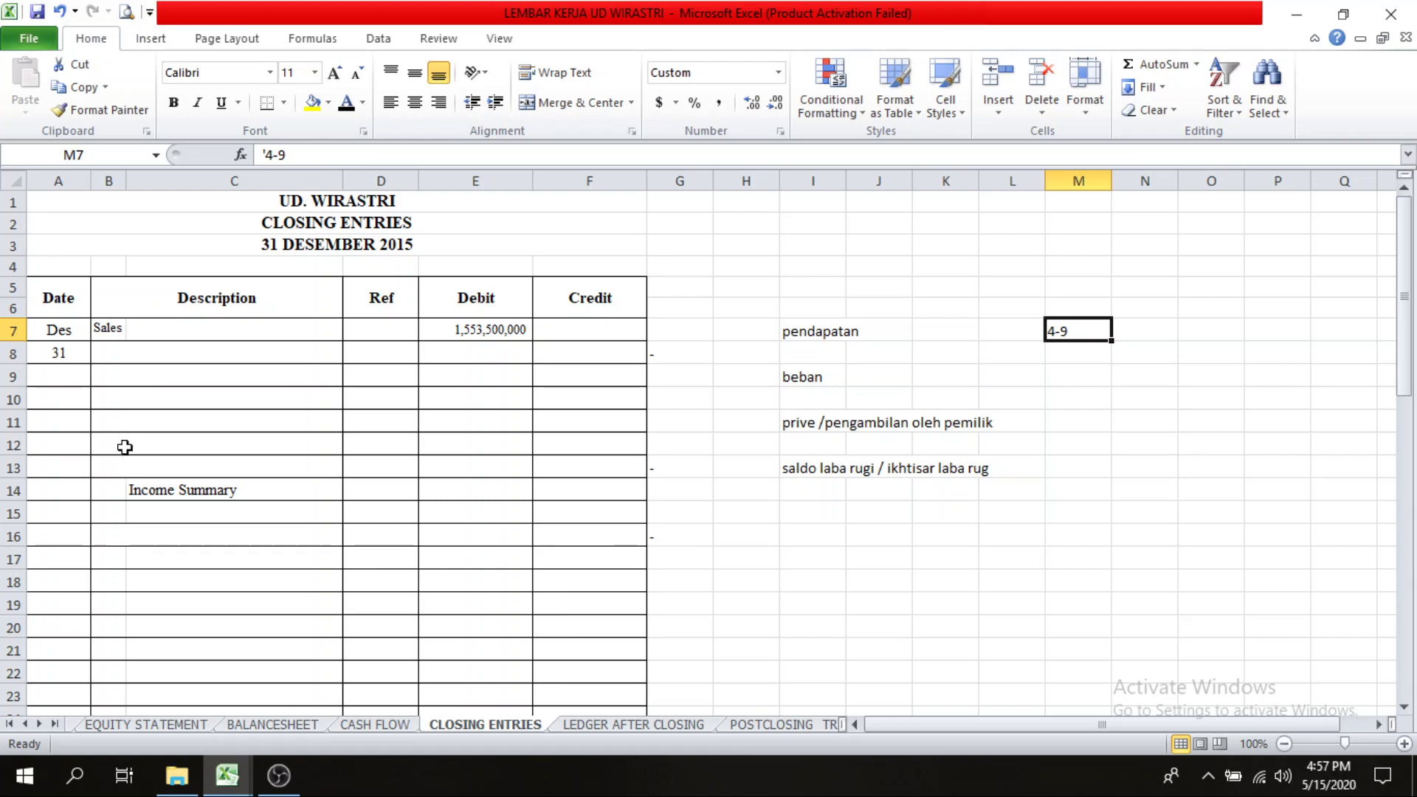
Step: Review the Income Statement credit amounts from Sales to Late Fees Collected on WORKSHEET AFTER TAX and return to CLOSING ENTRIES
left_click(23, 724)
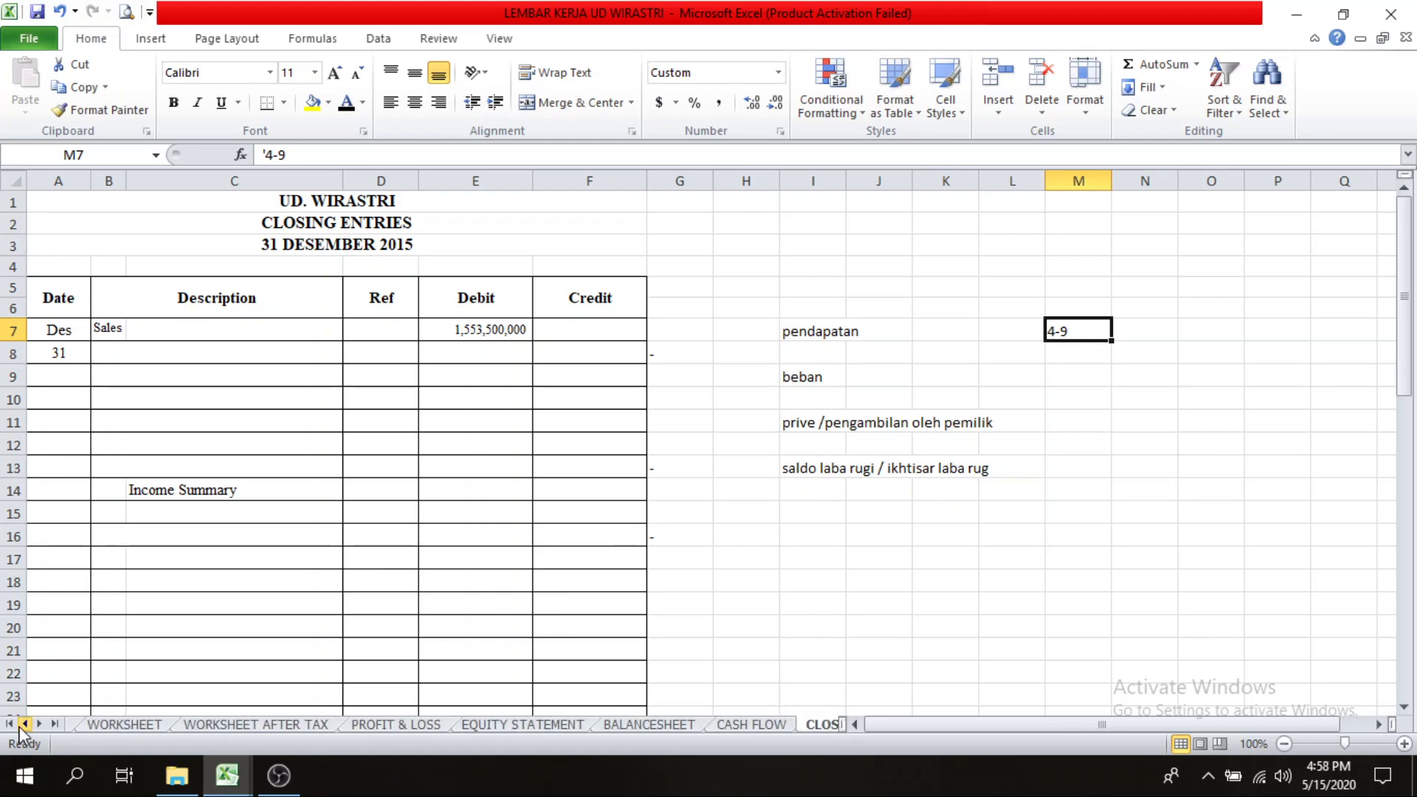
left_click(221, 724)
scroll(1291, 342, "down", 8)
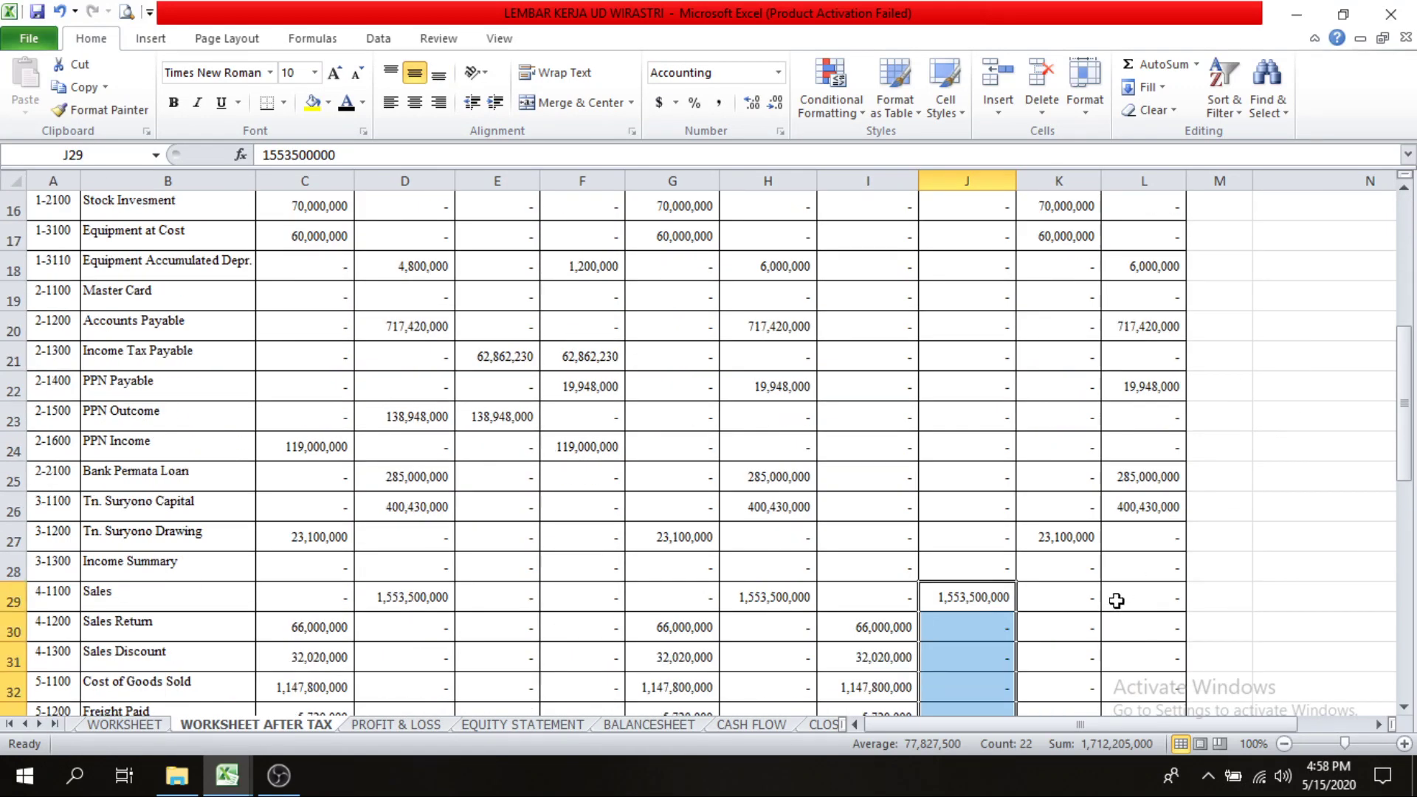
left_click_drag(990, 314, 984, 611)
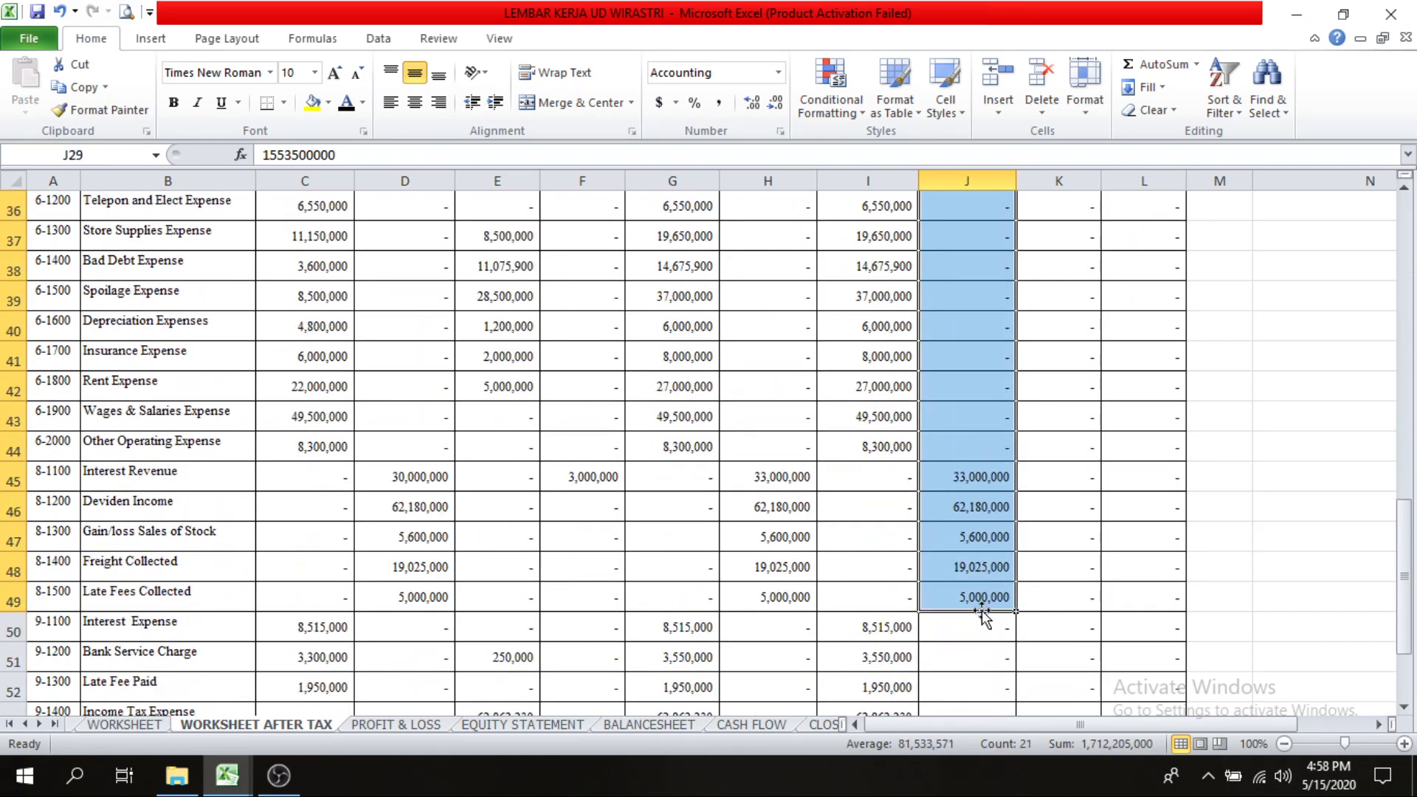
scroll(959, 369, "up", 3)
scroll(933, 421, "down", 4)
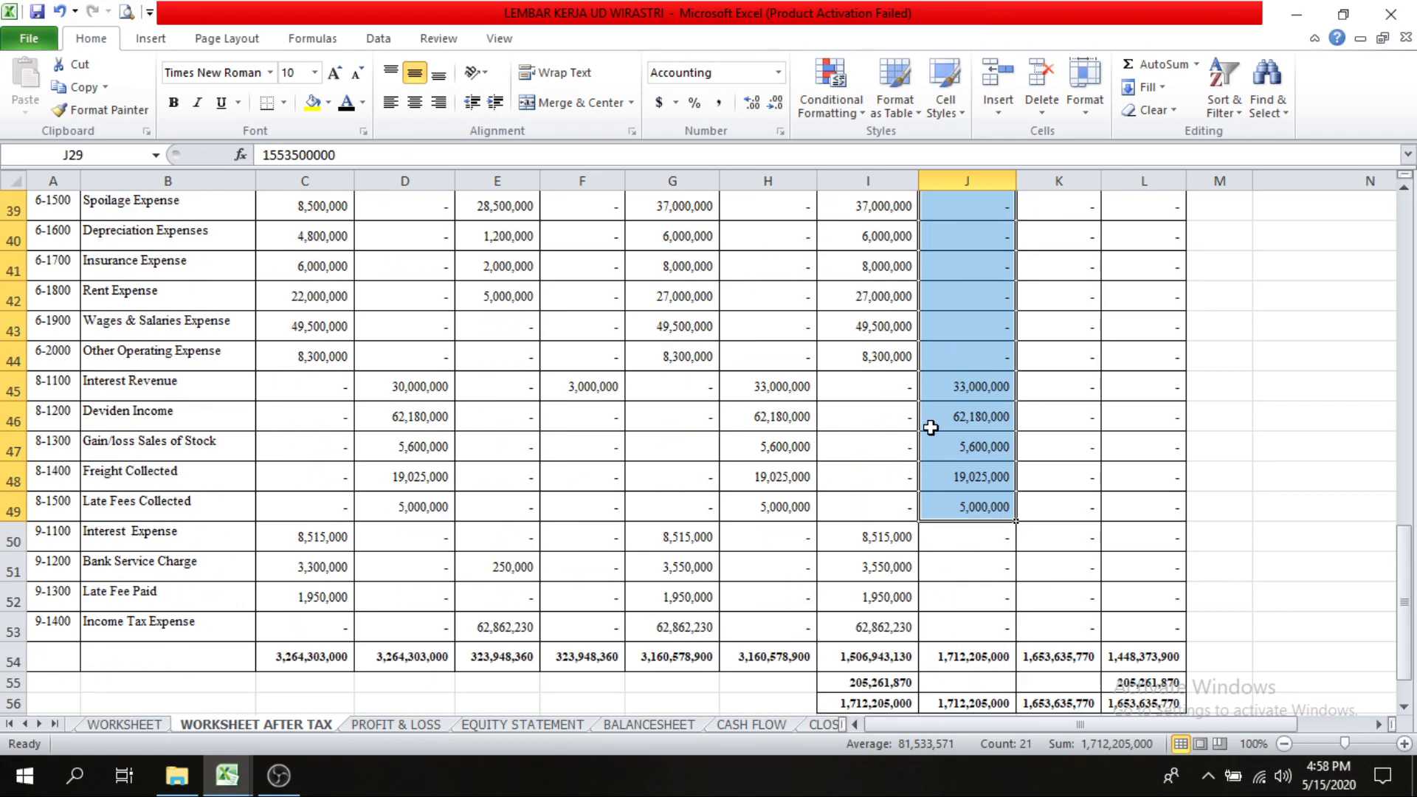
scroll(932, 421, "up", 8)
left_click(317, 622)
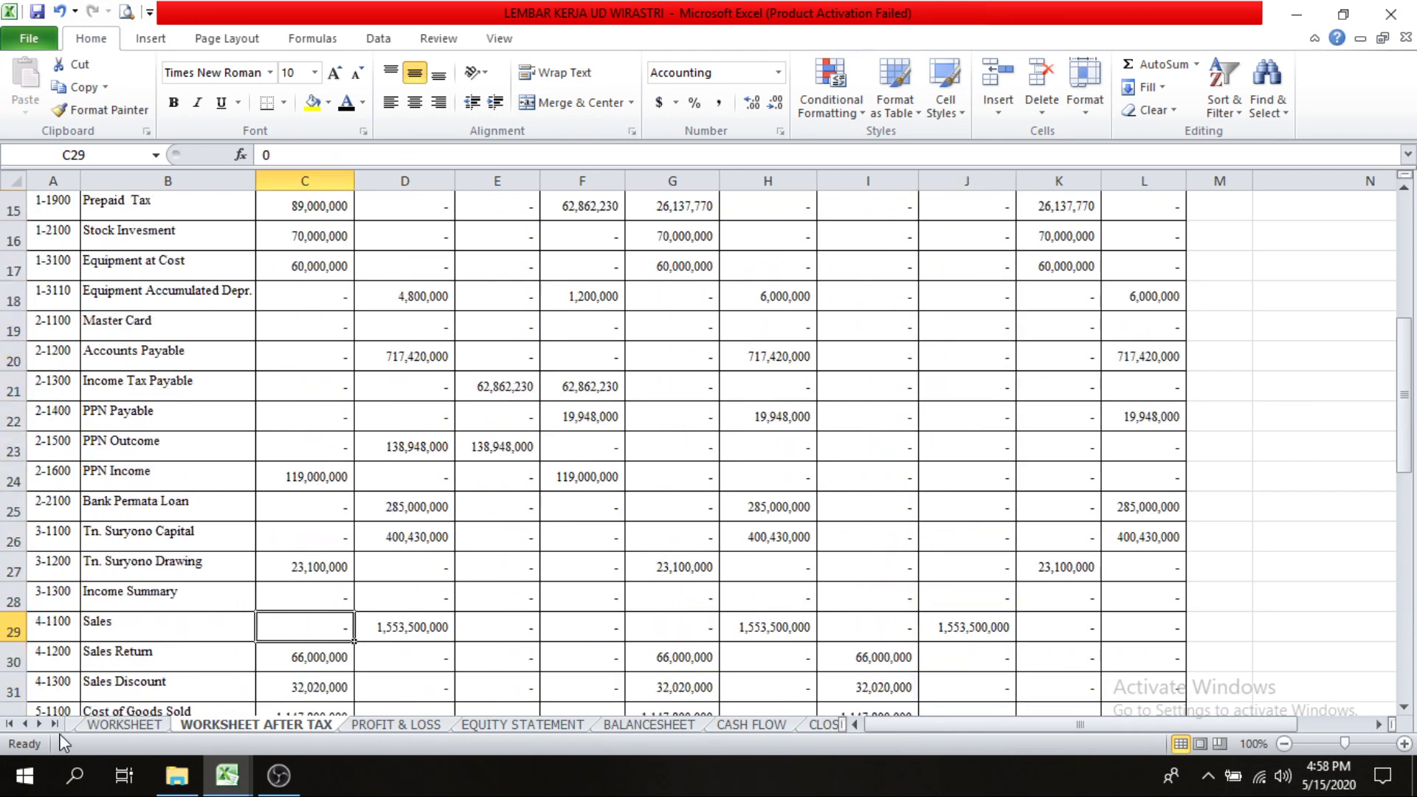
left_click(39, 724)
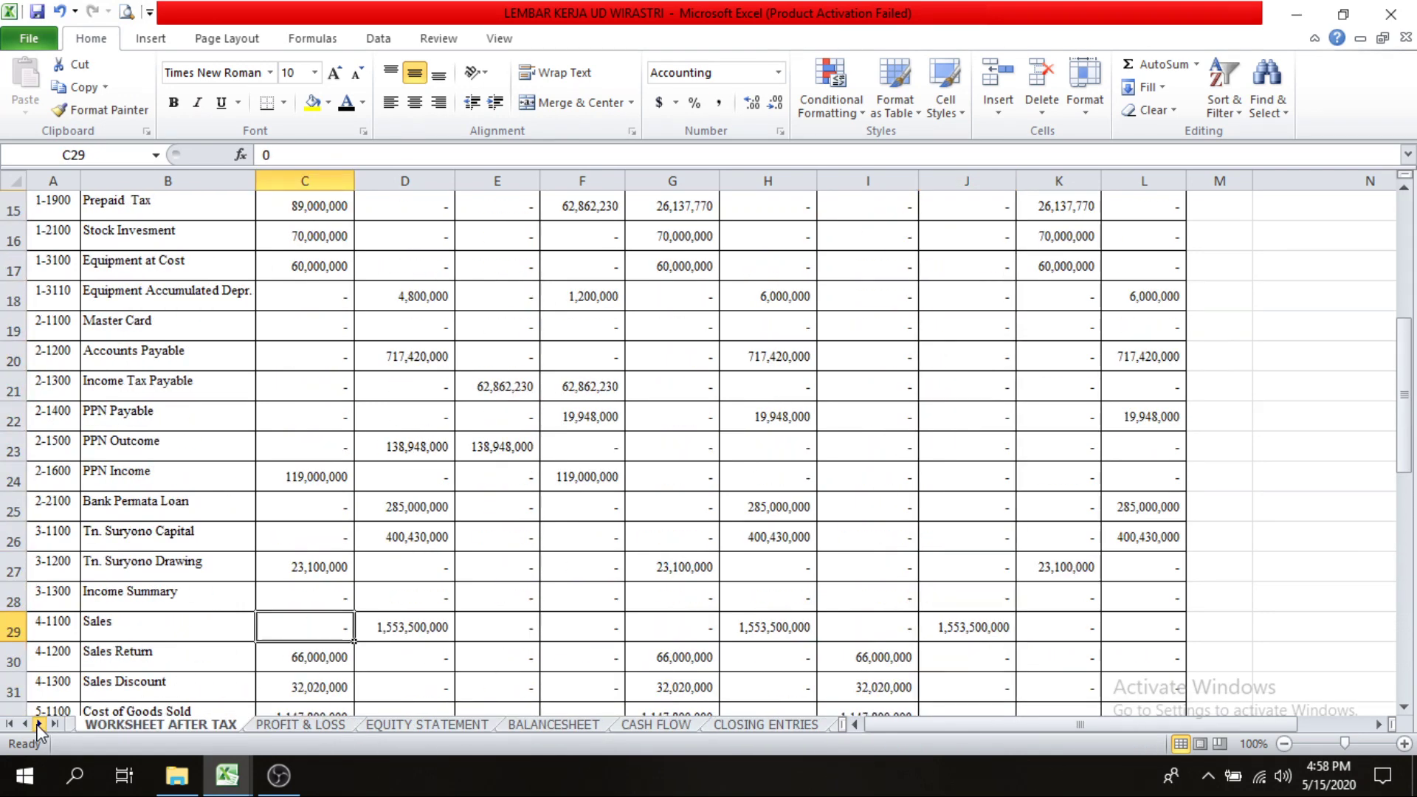
left_click(768, 724)
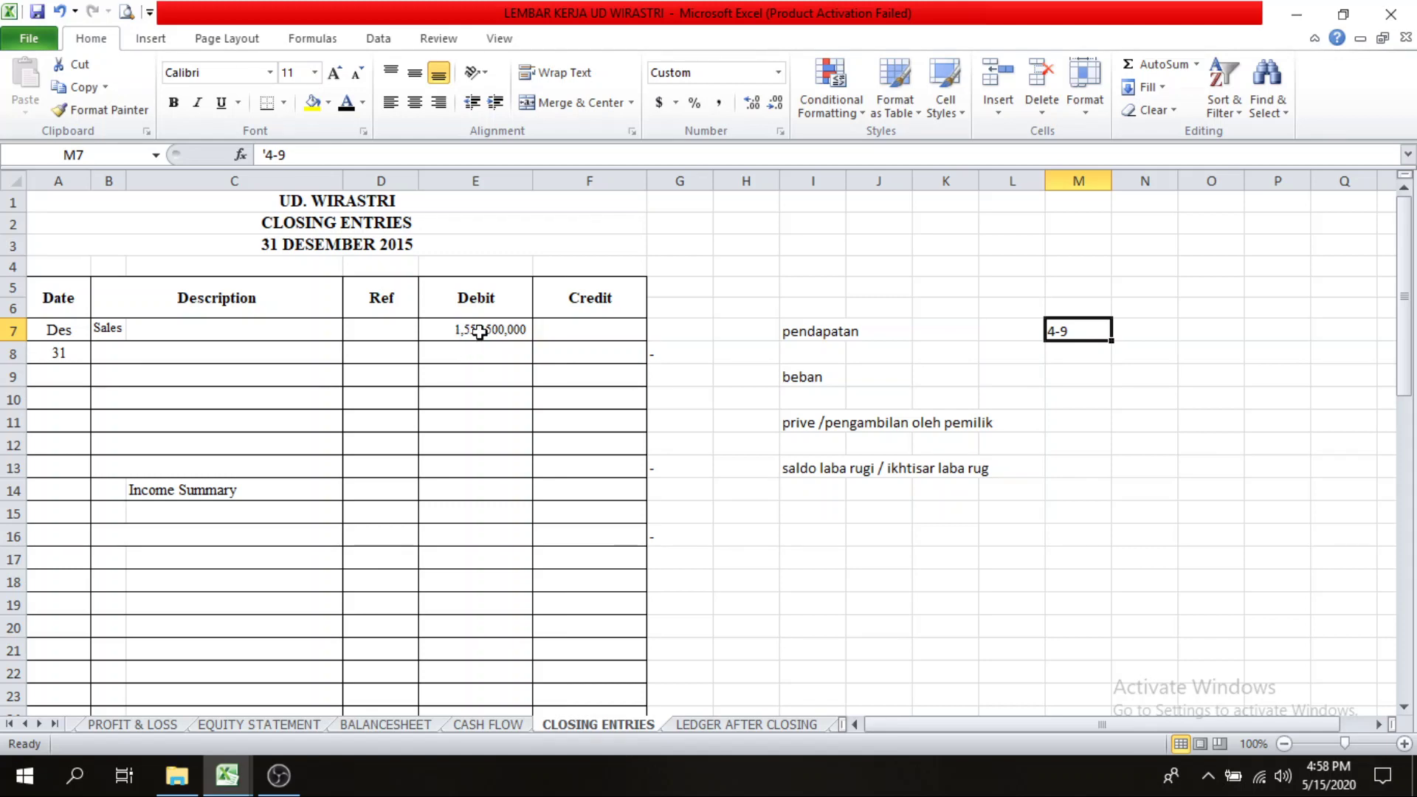
Step: Check the revenue account rows and the Income Summary credit in F14, and apply a black font colour to the day 31 in A16
left_click(111, 334)
left_click_drag(111, 333, 110, 352)
left_click(111, 443)
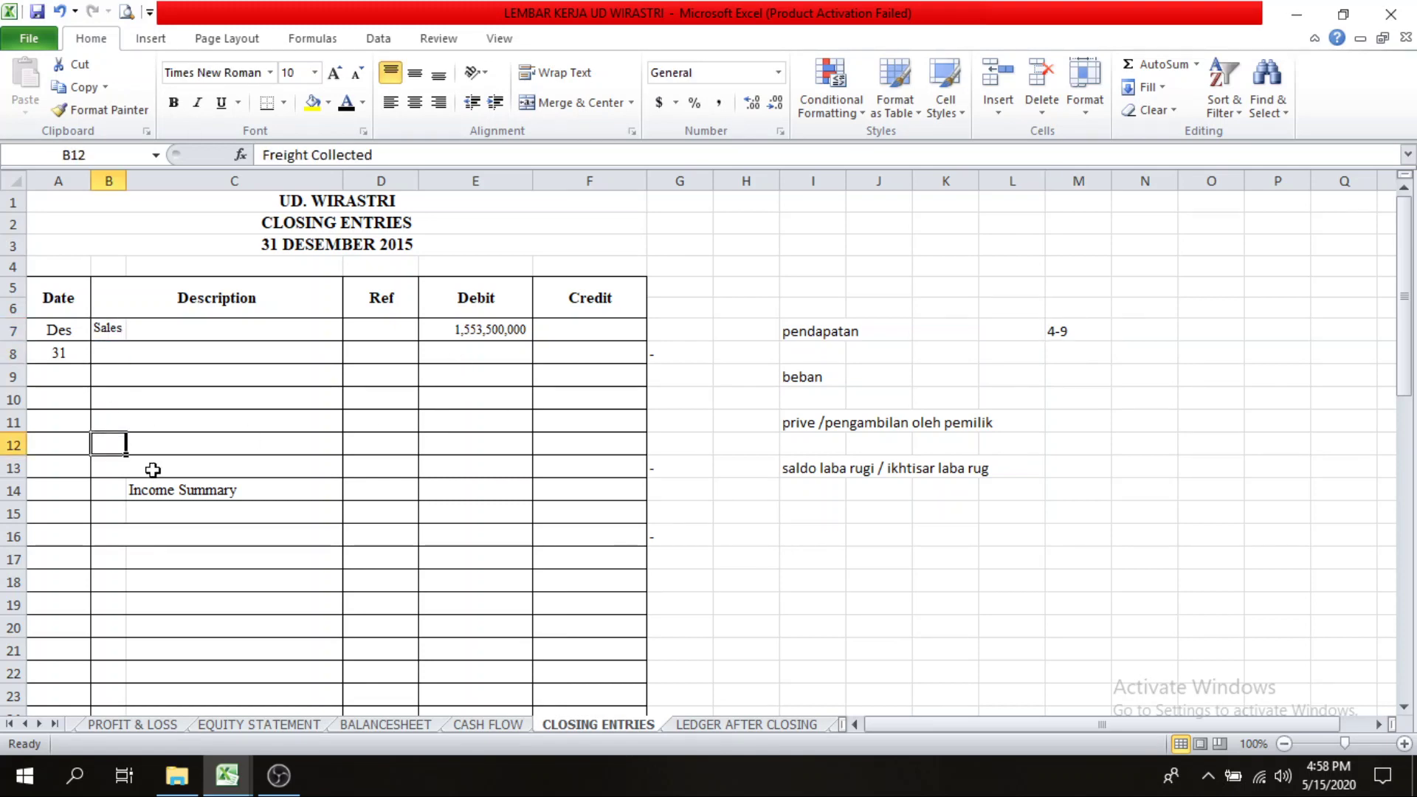
left_click(152, 469)
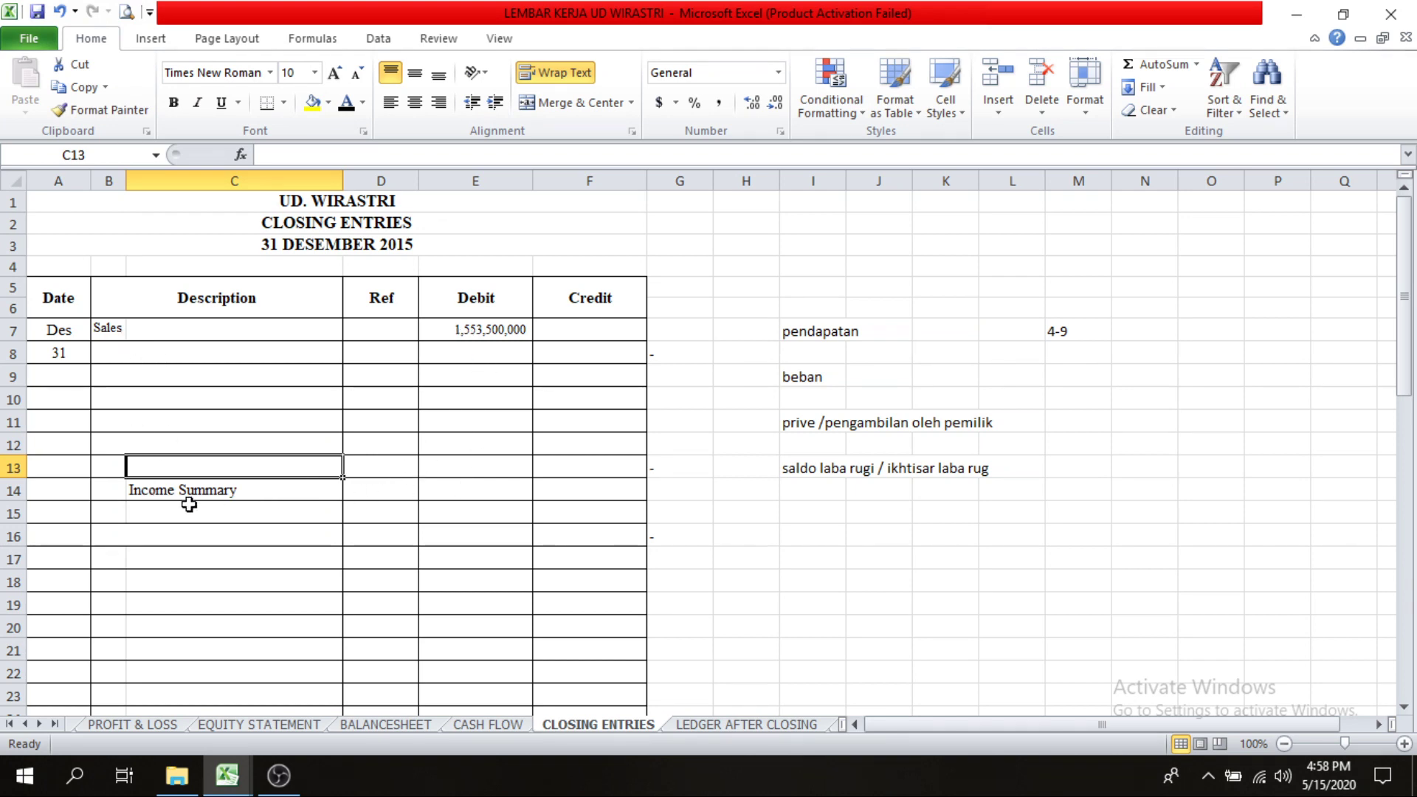
left_click(582, 496)
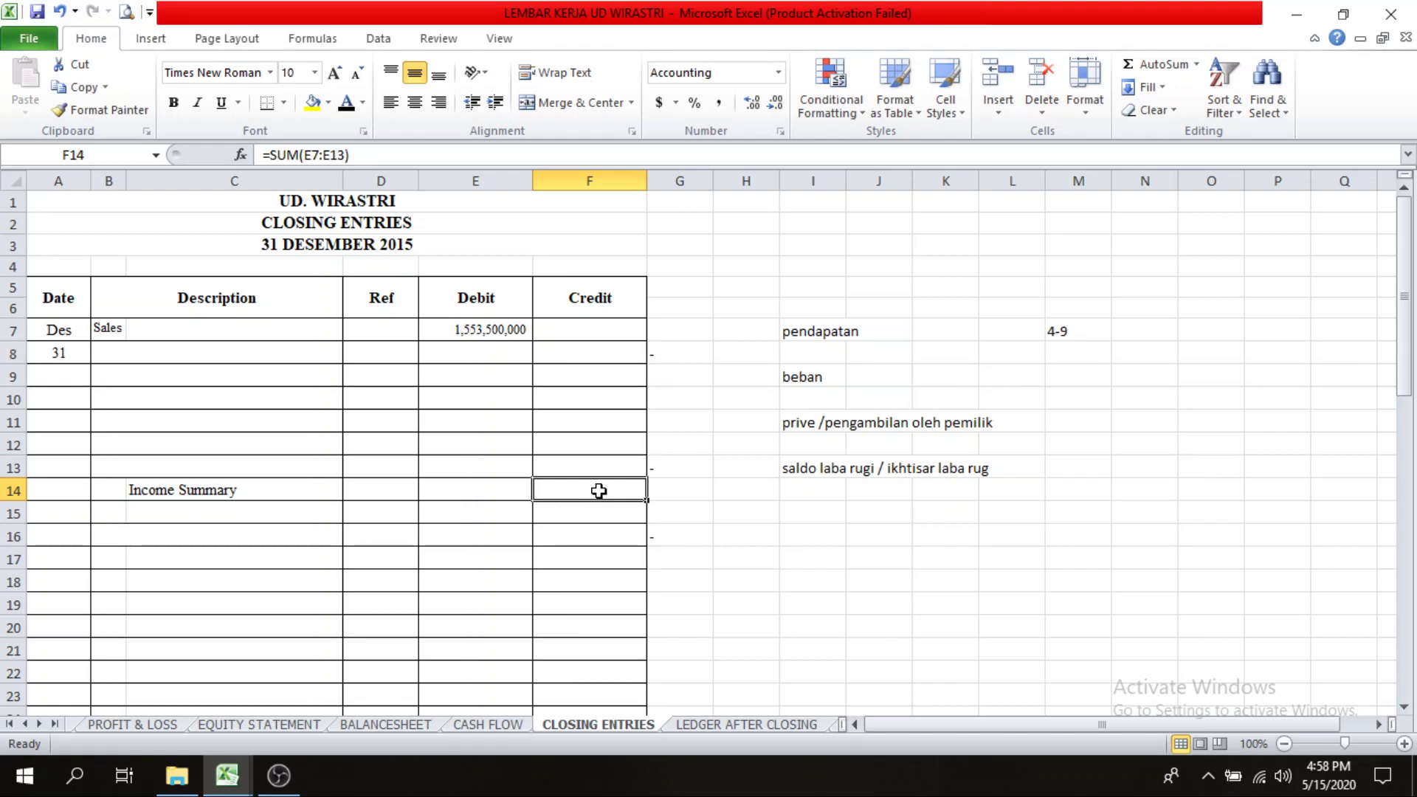
left_click(63, 523)
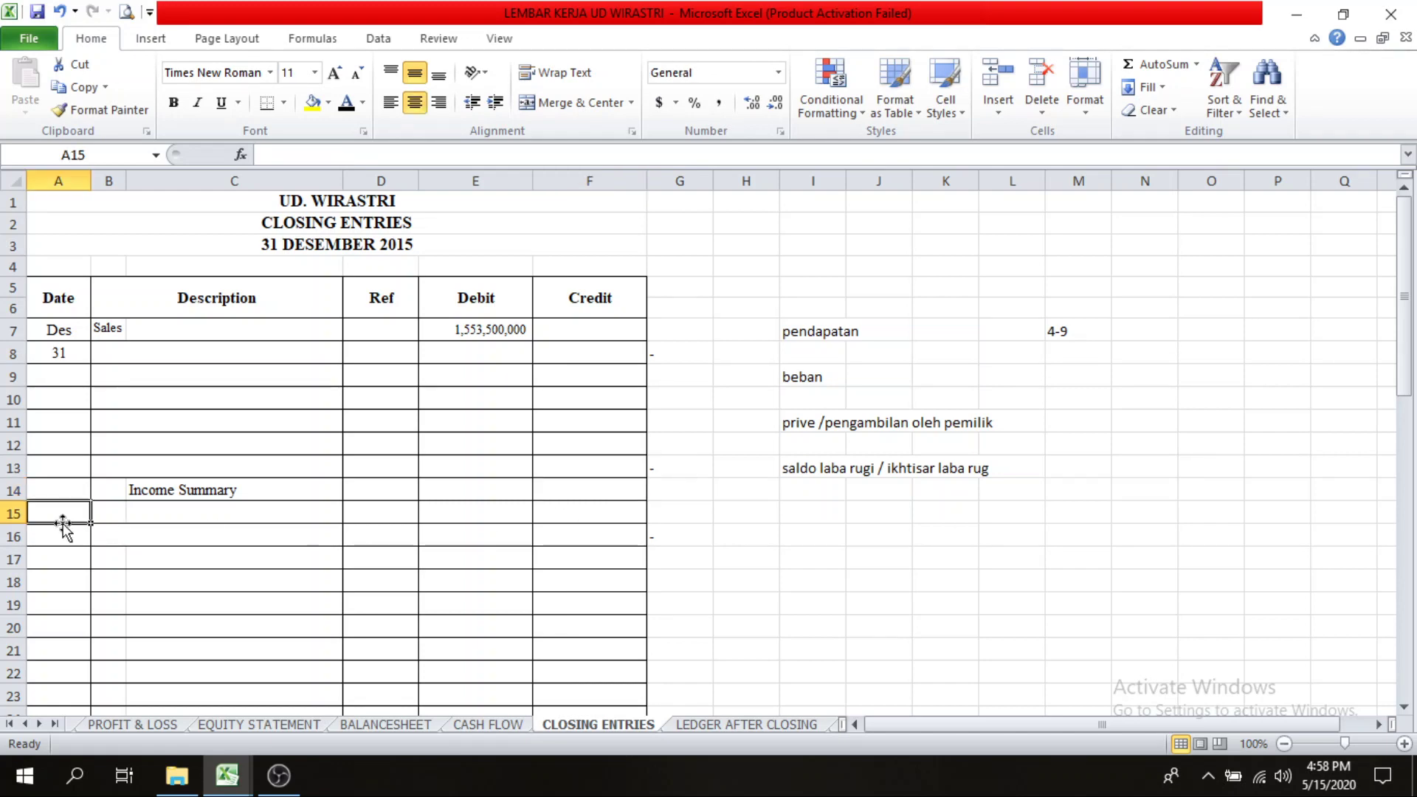
left_click(60, 532)
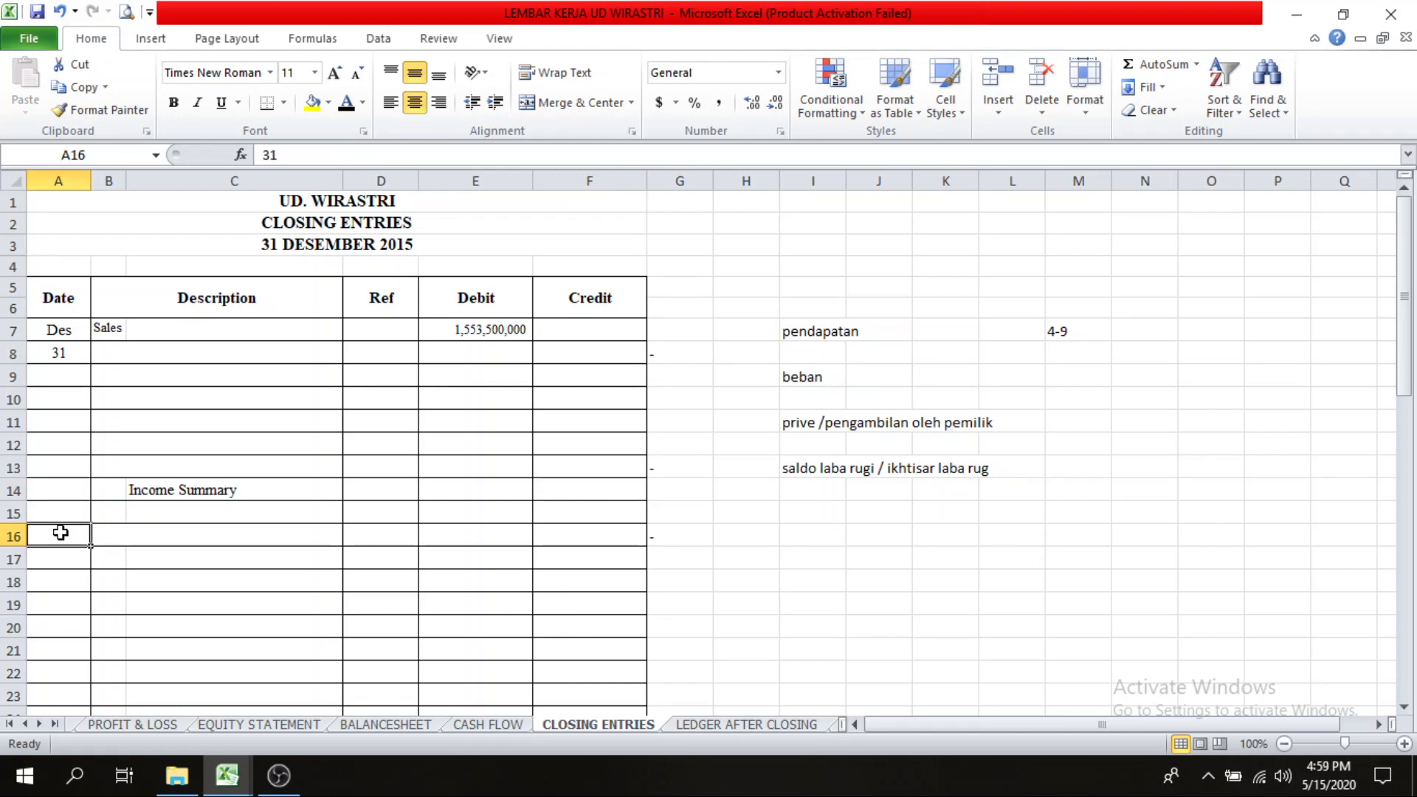
left_click(346, 105)
Step: Apply a black font colour to the hidden Income Summary in B16 and Sales Return in C17 for the beban closing entry
left_click(824, 378)
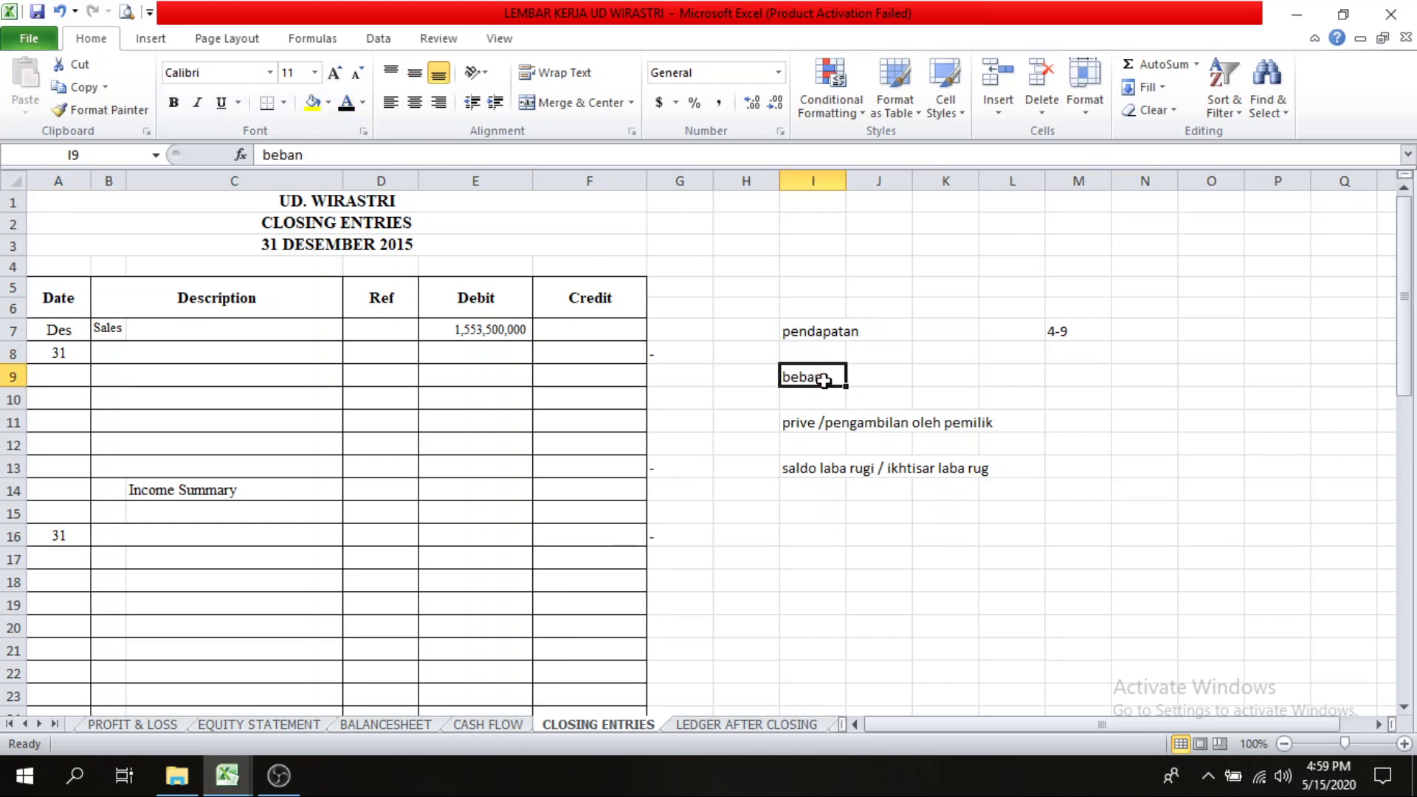
left_click(118, 534)
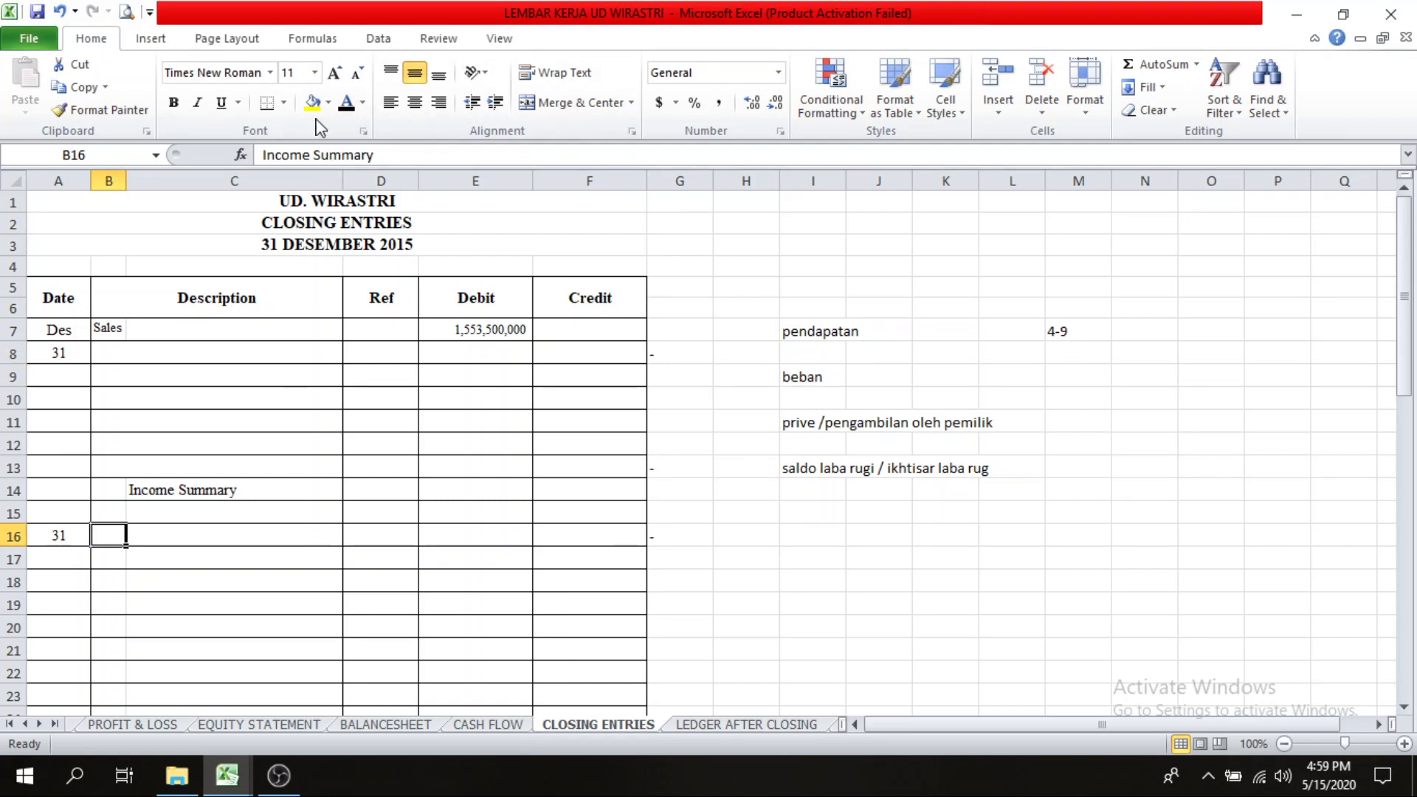
left_click(240, 565)
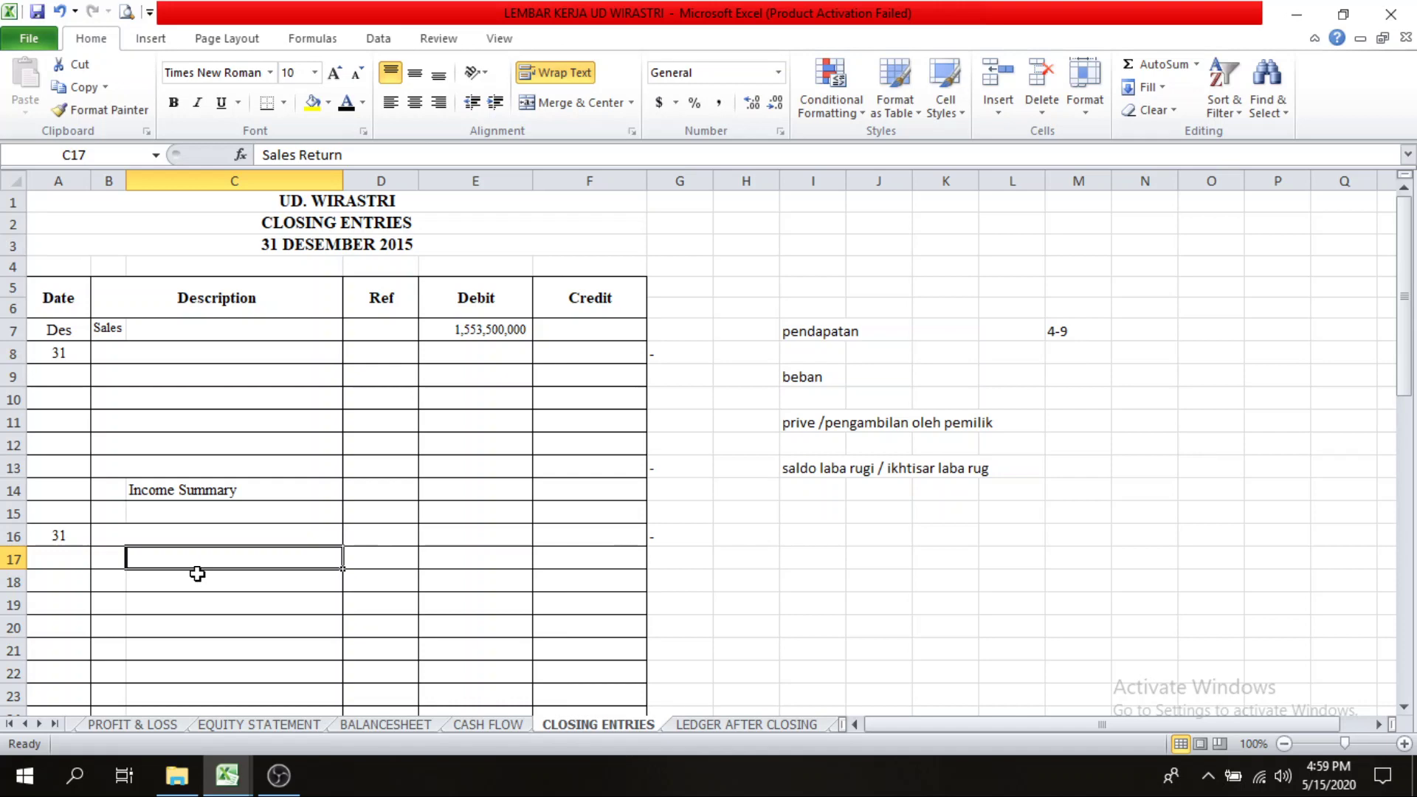
left_click(104, 559)
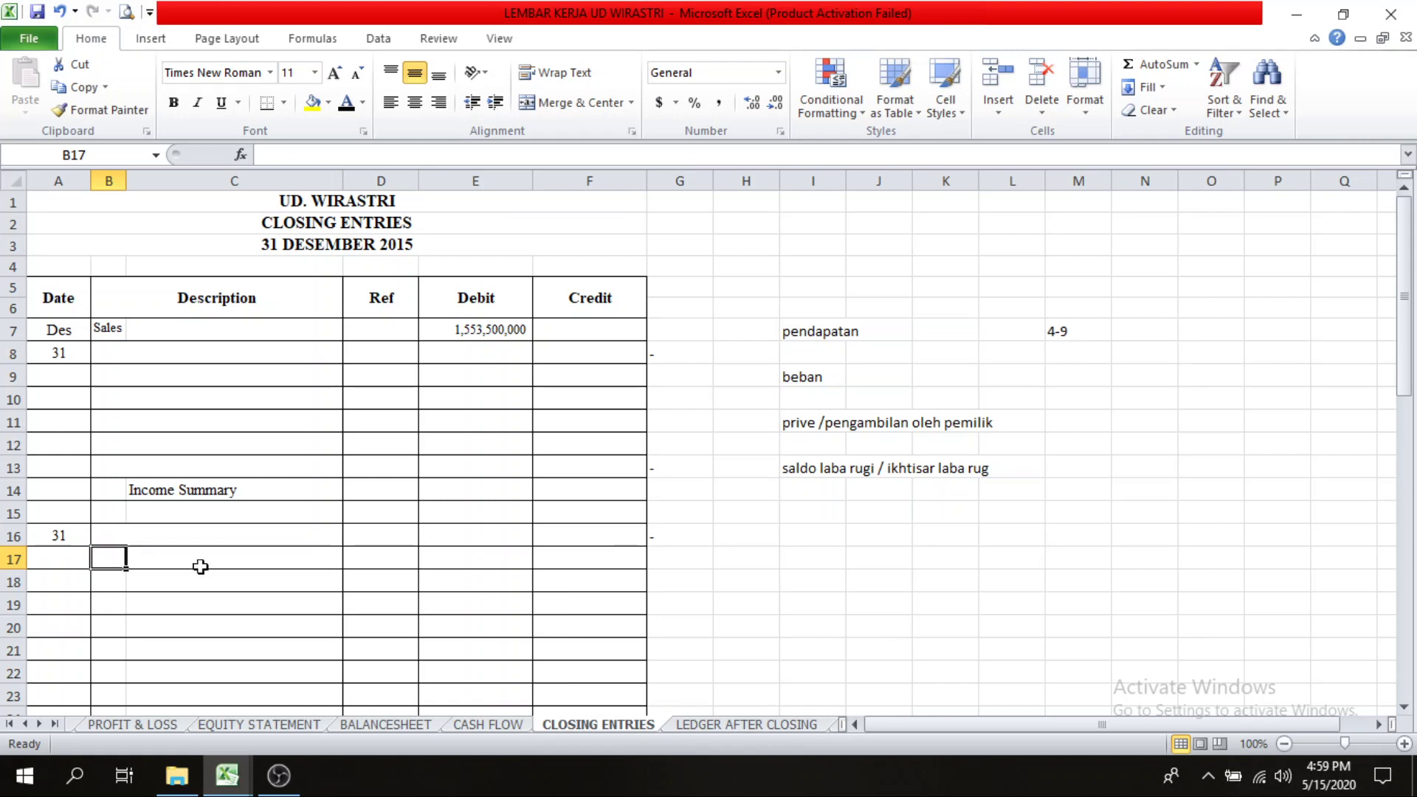
left_click(120, 536)
type("Income Summary")
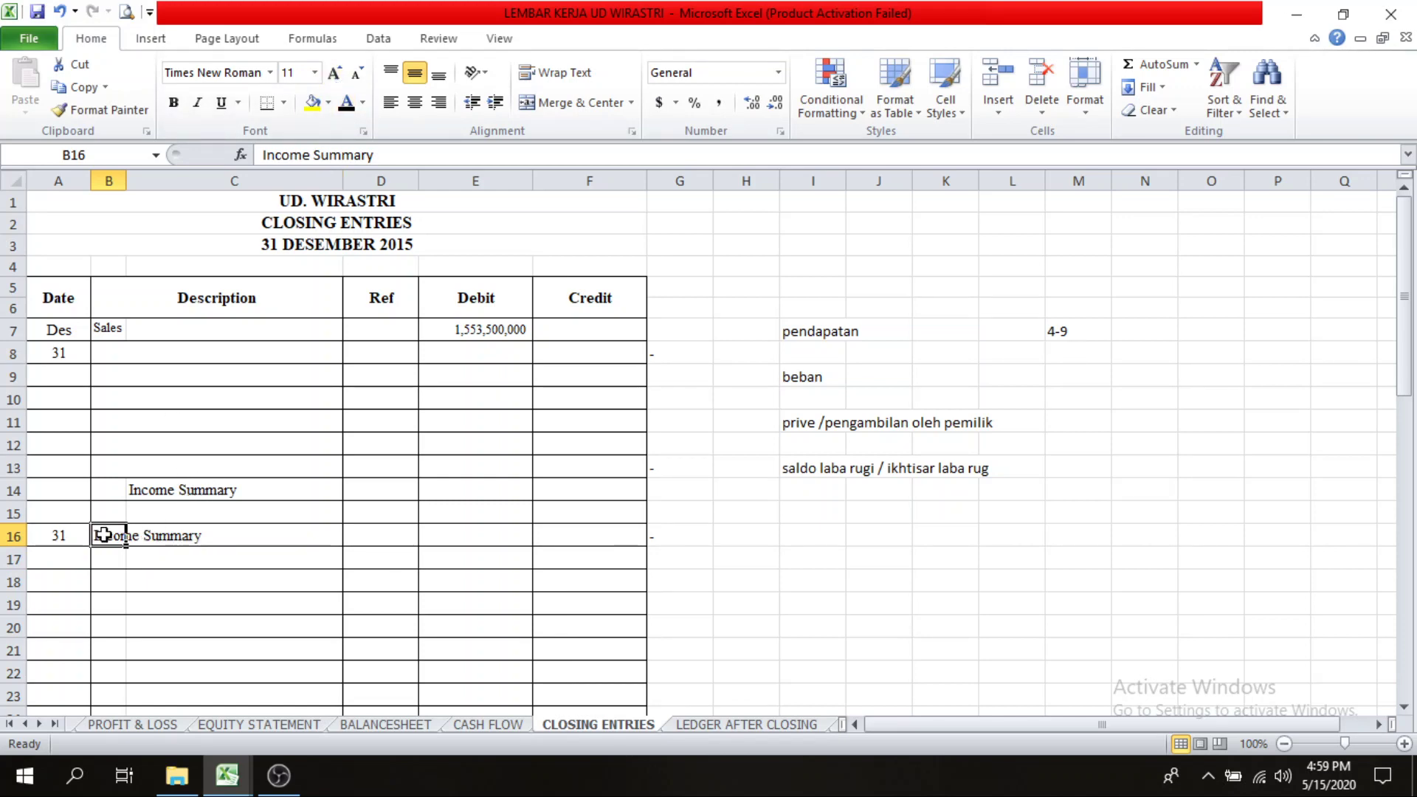
left_click(158, 559)
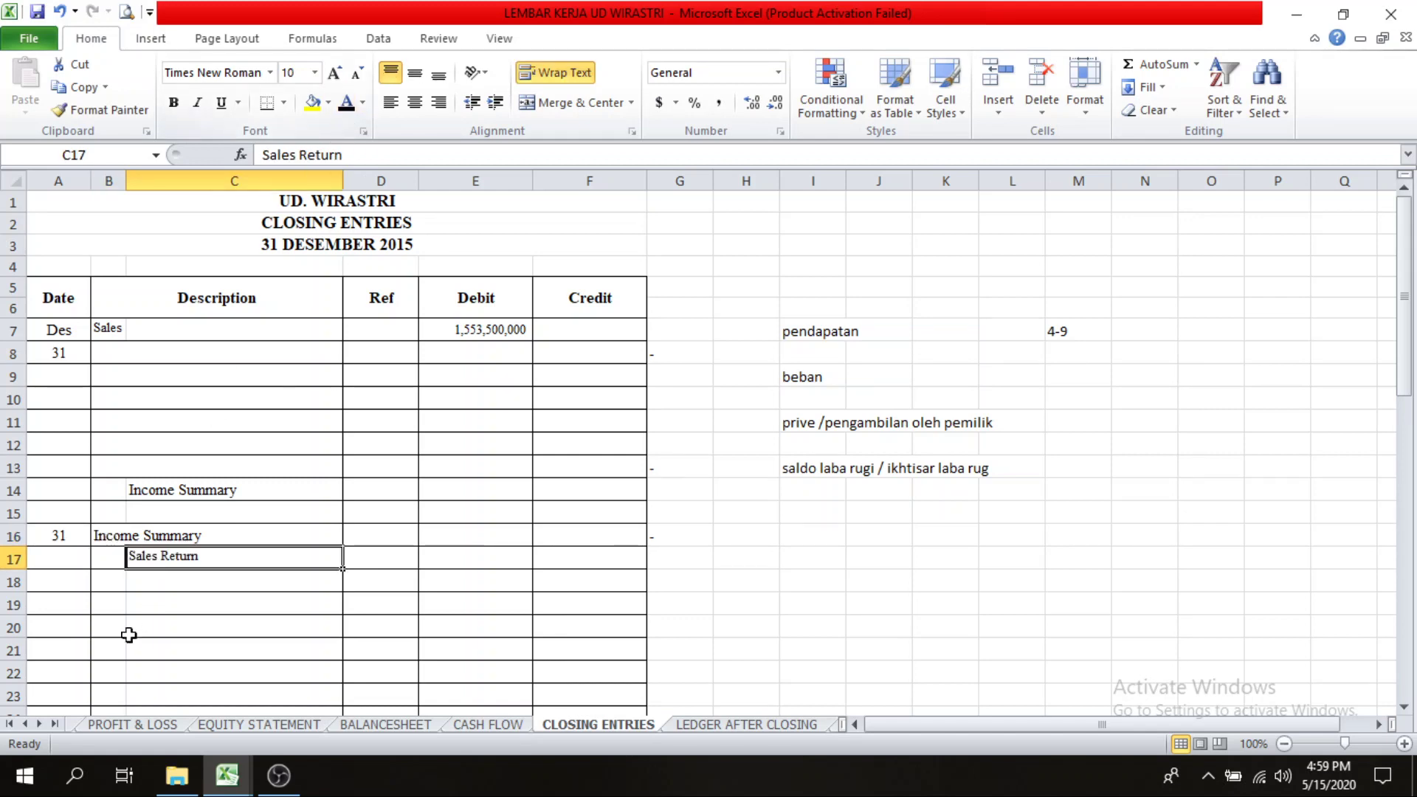
Step: Examine the expense account rows under Income Summary, from Sales Return in C17 down to C26
scroll(104, 637, "down", 2)
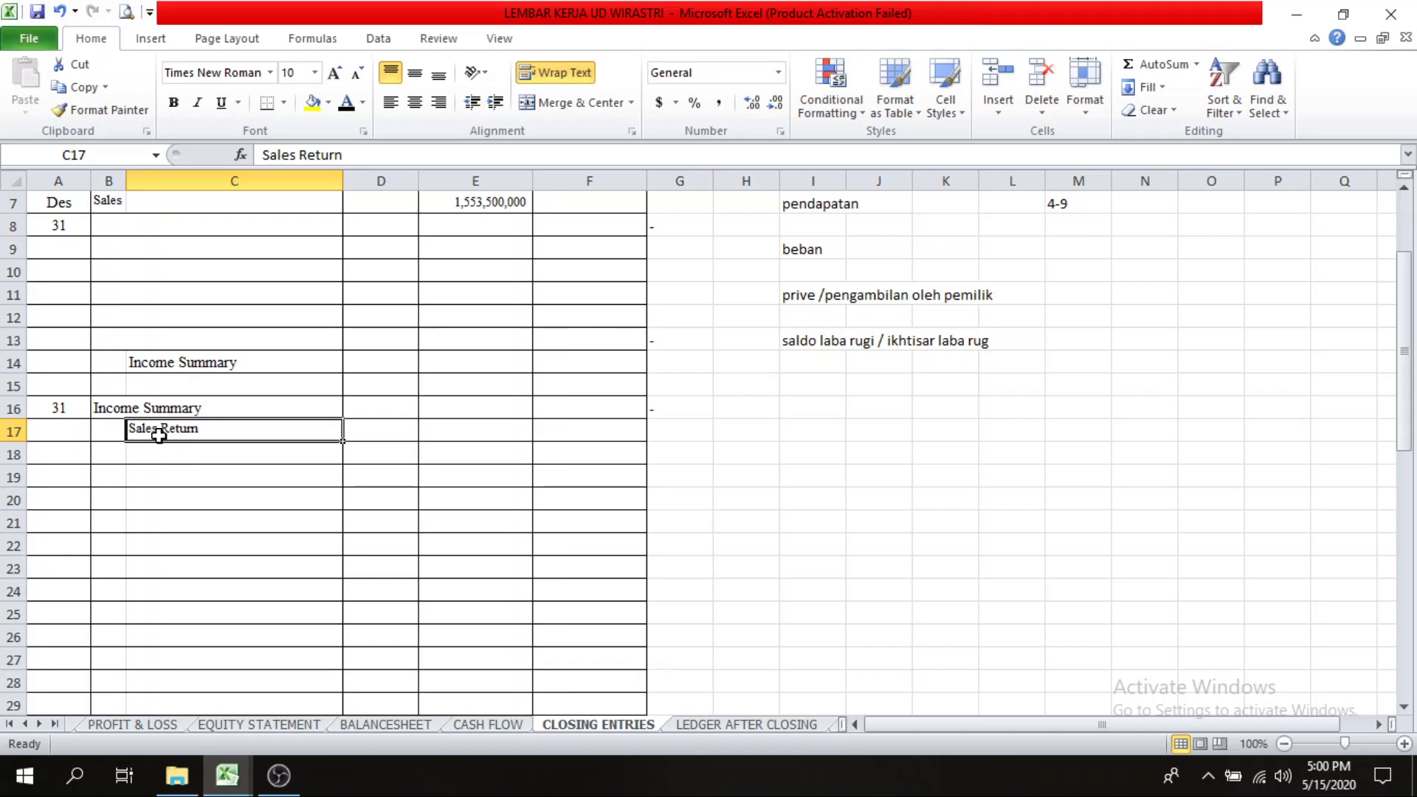
left_click_drag(159, 435, 171, 633)
left_click(168, 635)
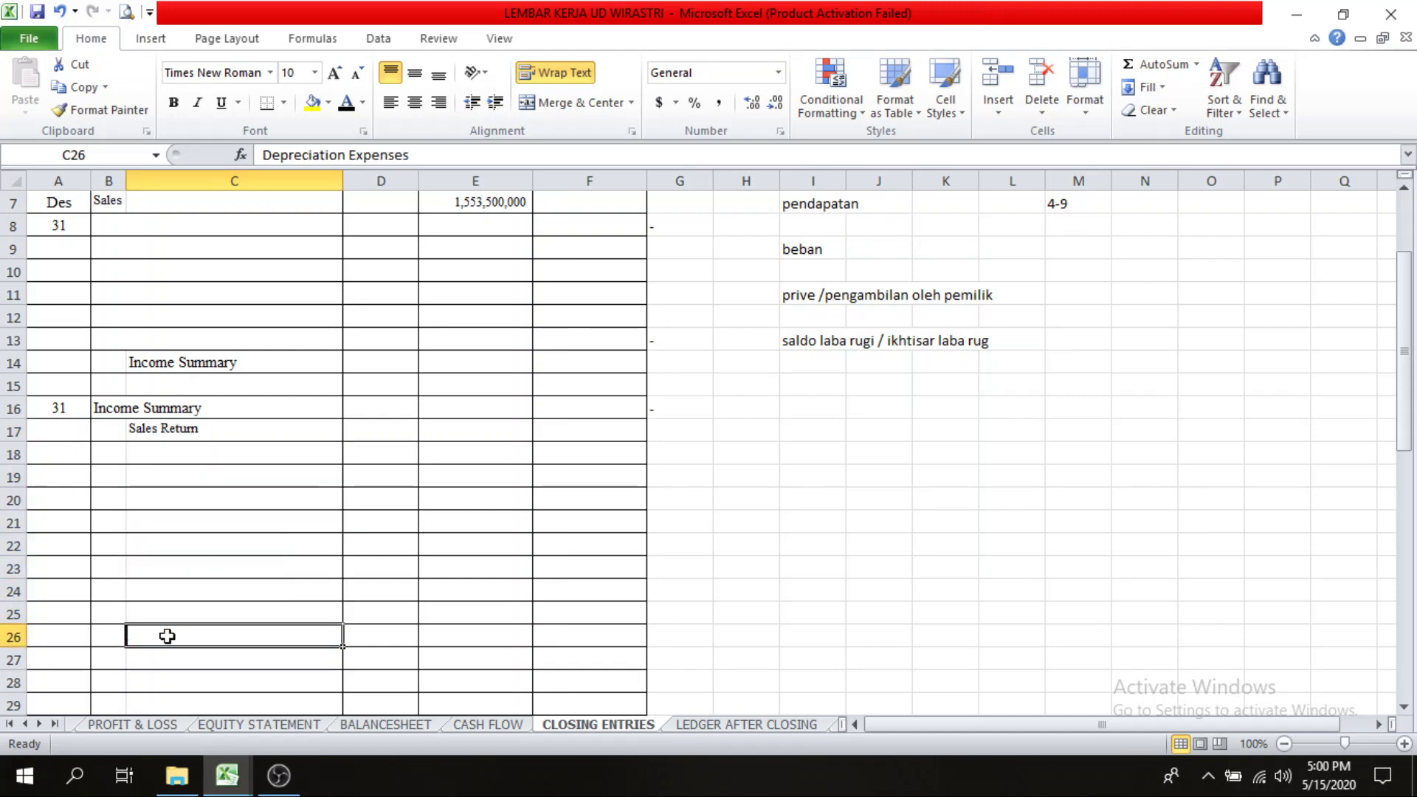
scroll(173, 421, "up", 2)
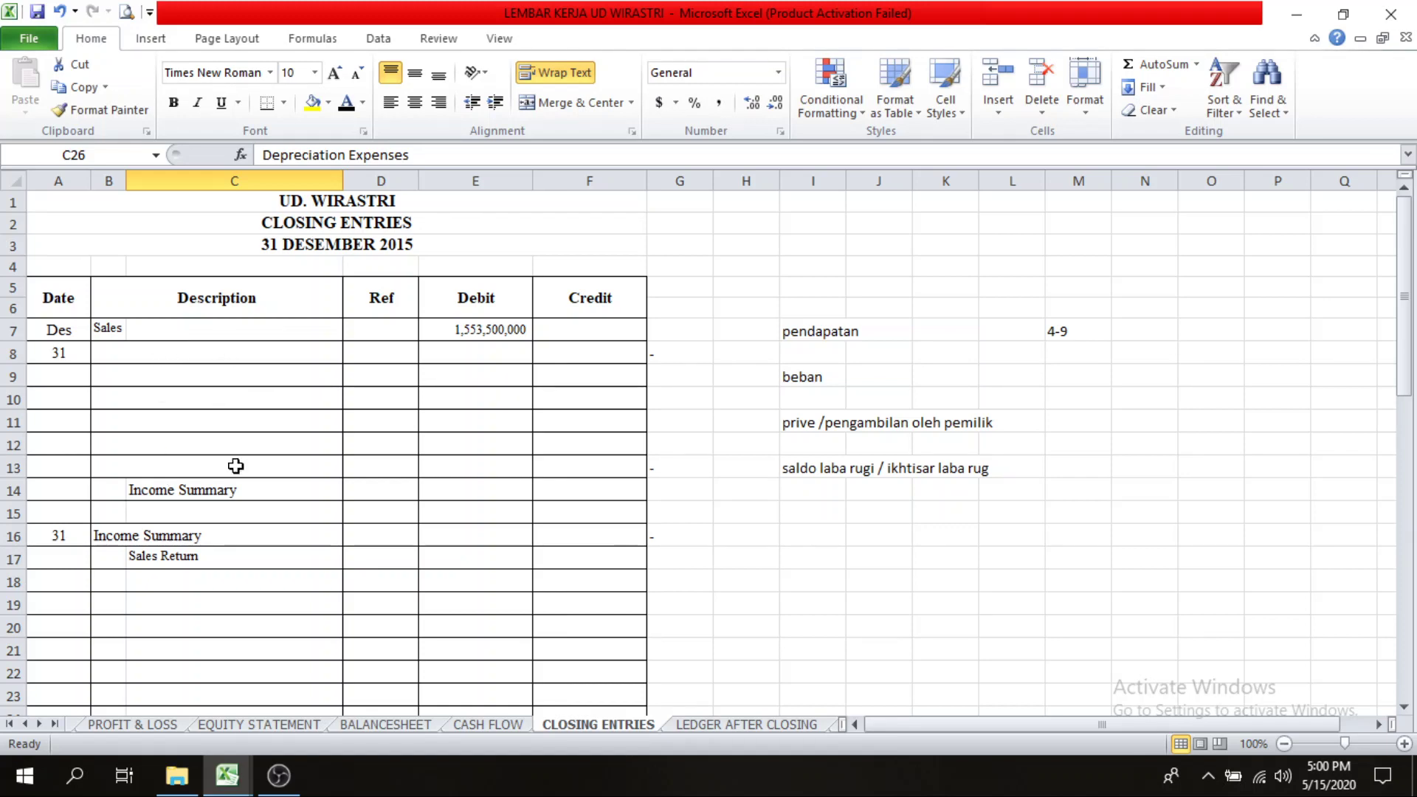
scroll(230, 472, "down", 1)
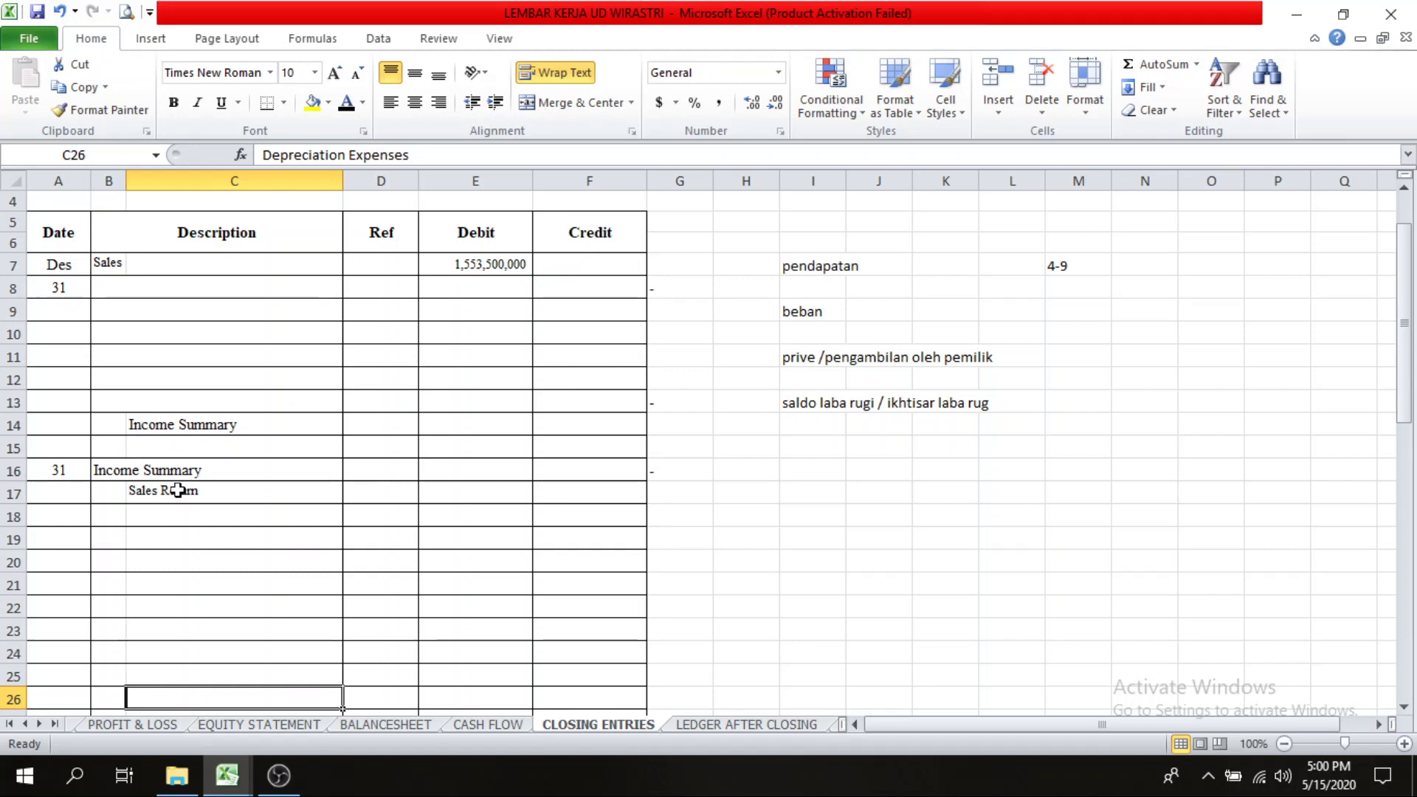
left_click_drag(177, 489, 180, 693)
left_click(210, 520)
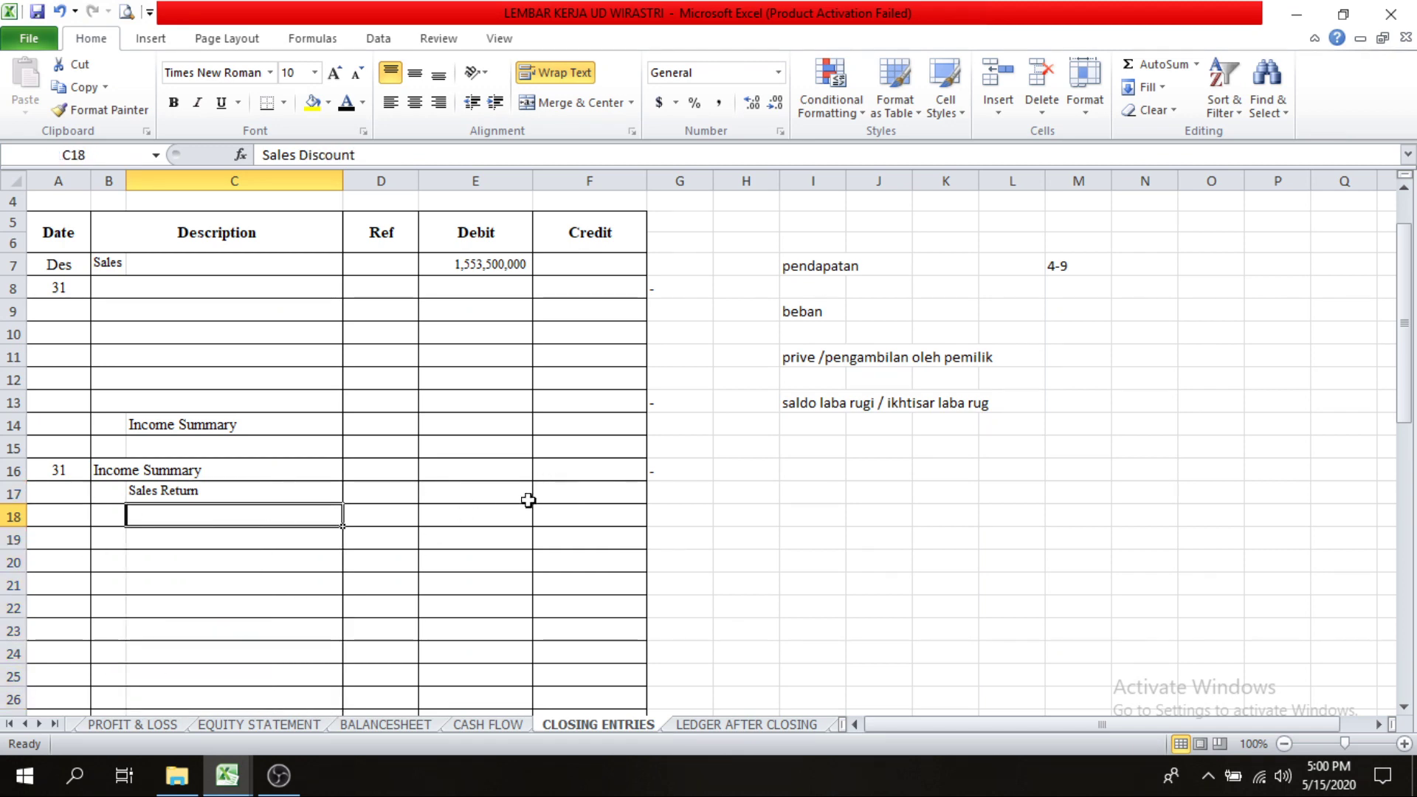
Step: Check the revenue debit amounts in E7:E11 and the expense credit amounts in F17:F24 of the closing entries
left_click(596, 516)
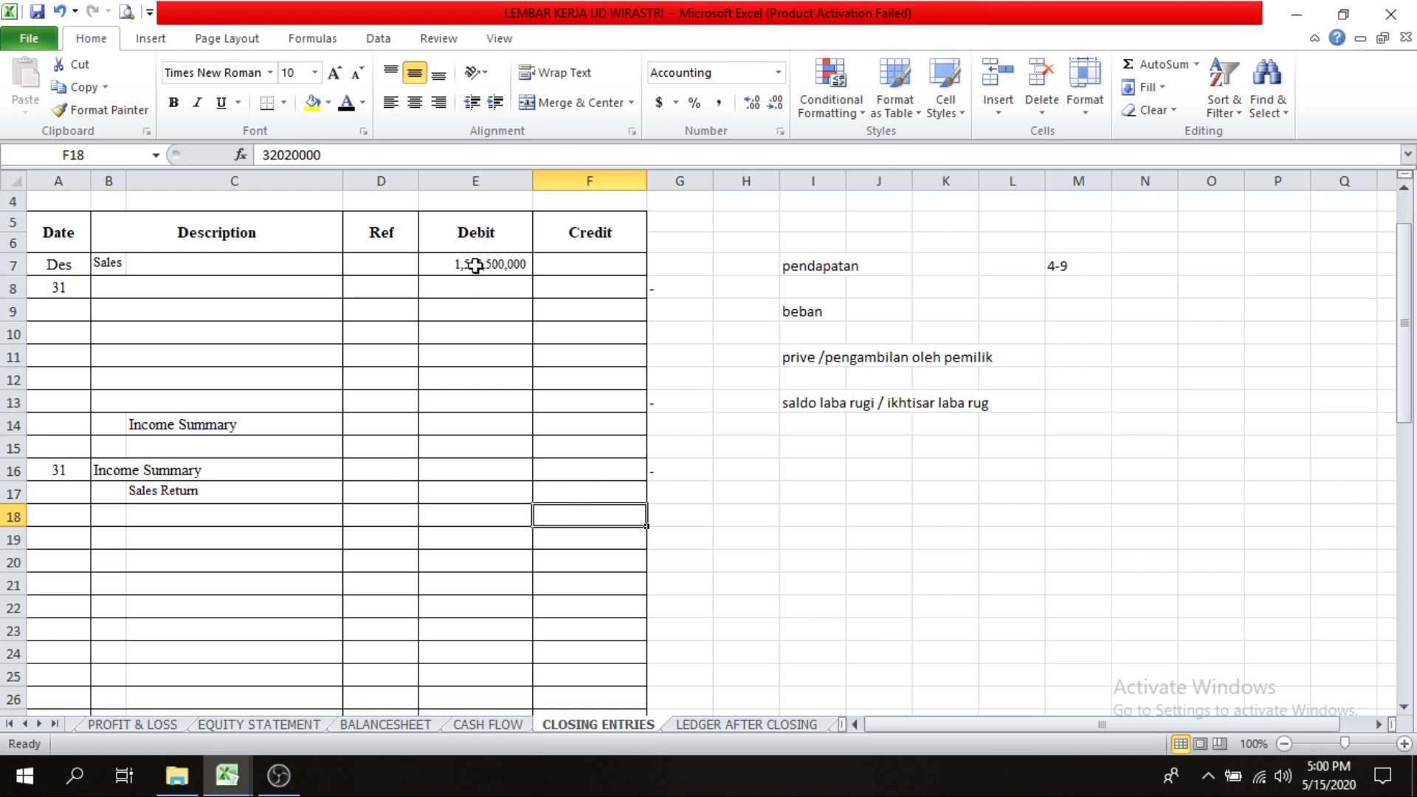
left_click_drag(471, 266, 484, 348)
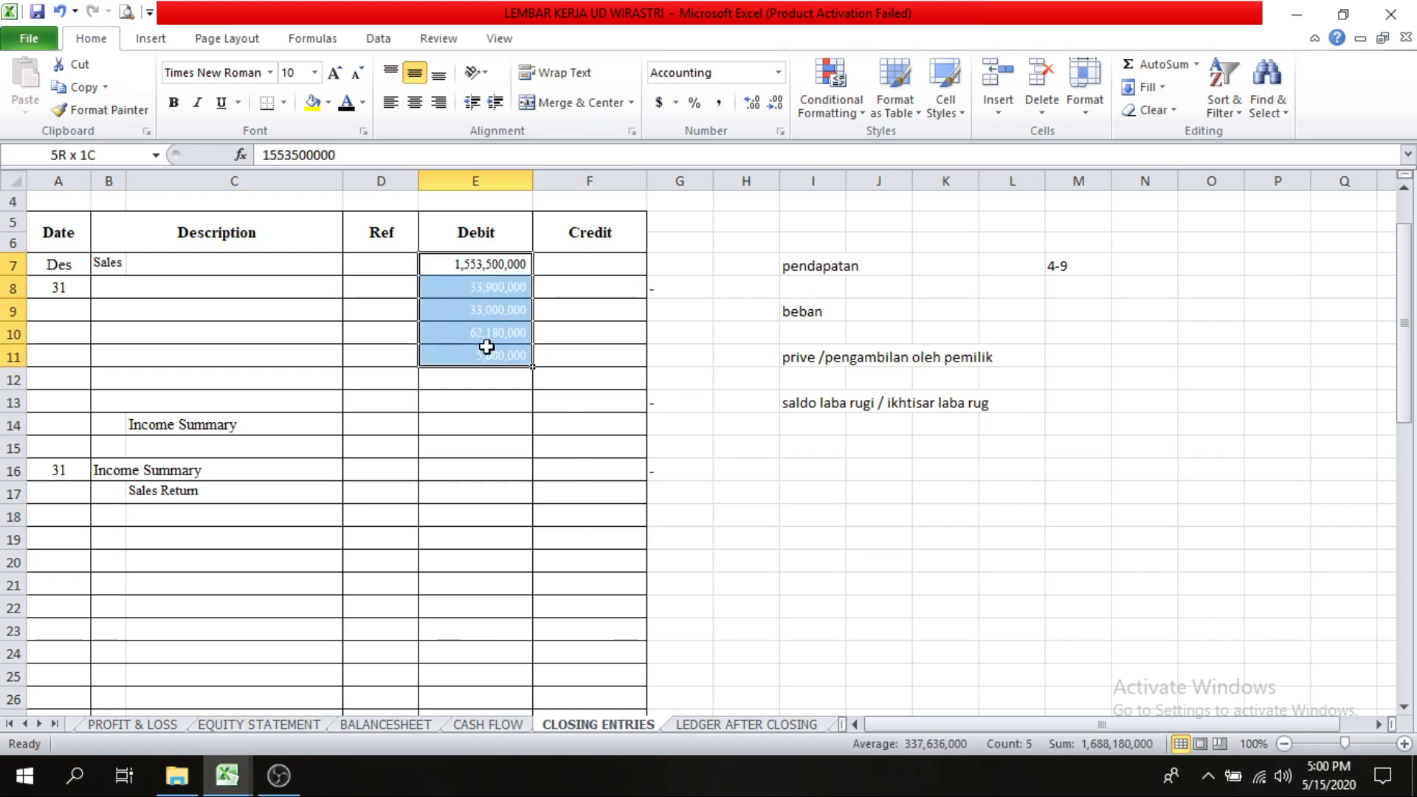
left_click(610, 404)
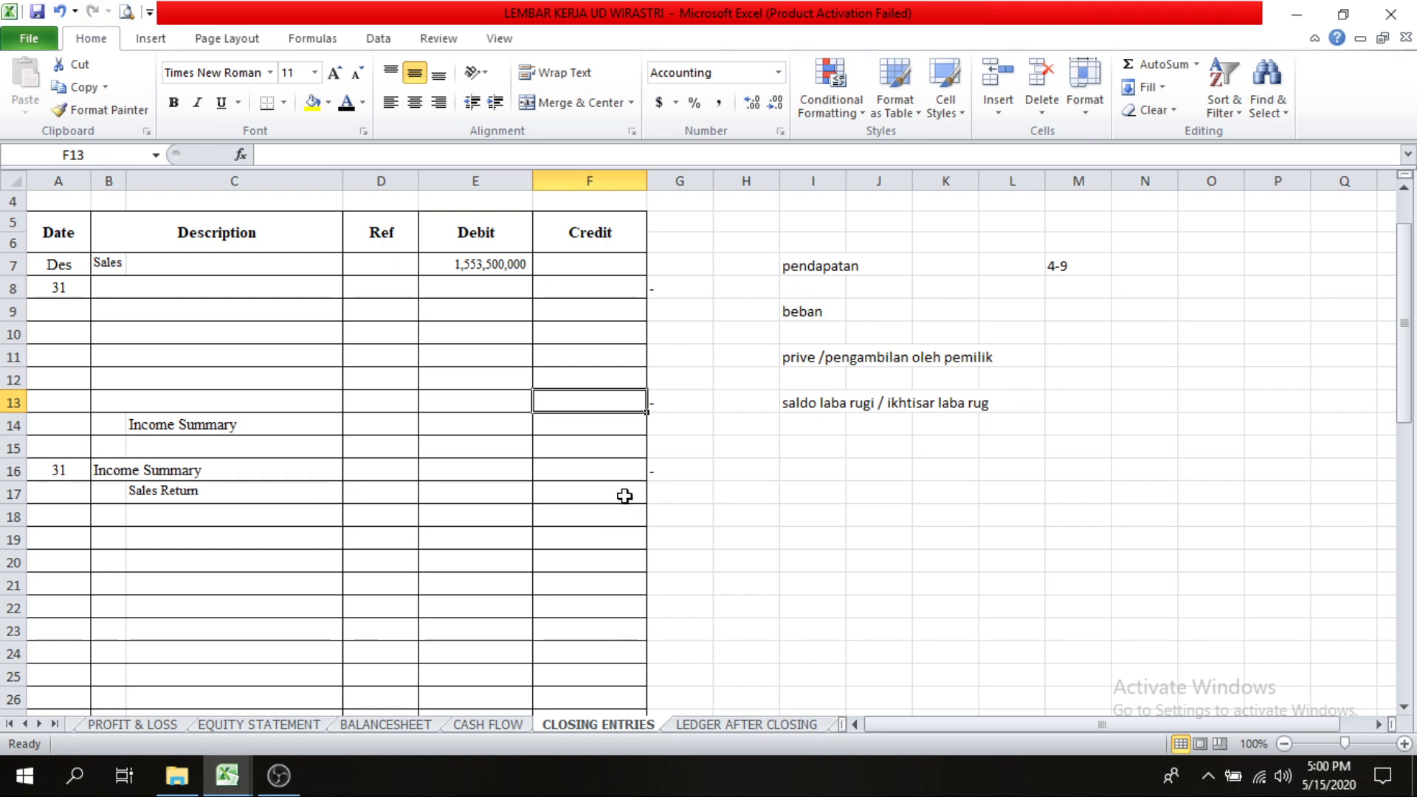
left_click_drag(600, 494, 595, 661)
left_click(746, 629)
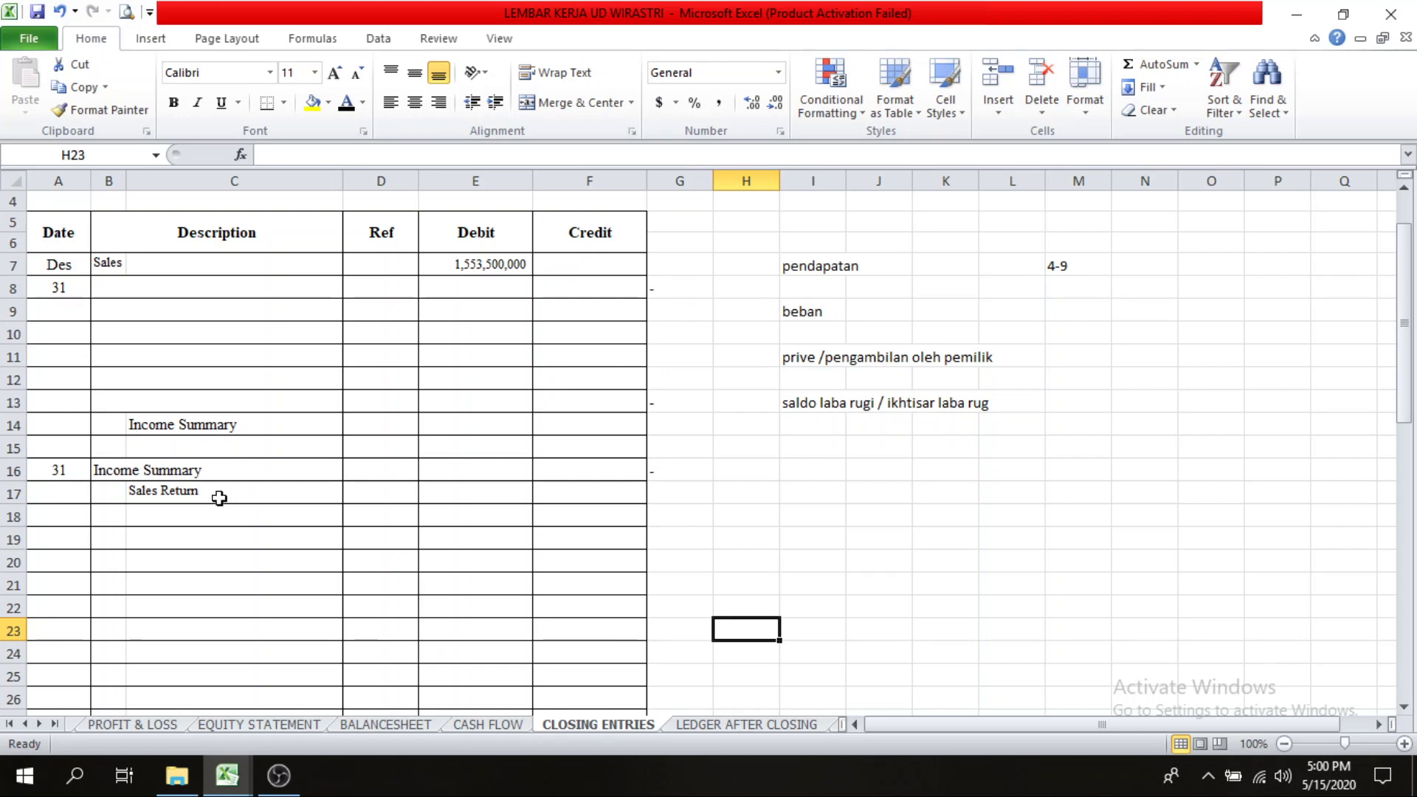
Step: Examine the expense accounts in C18:C28 and the Income Summary debit formula in E16 for the beban closing entry
left_click_drag(215, 509, 231, 703)
scroll(231, 703, "down", 1)
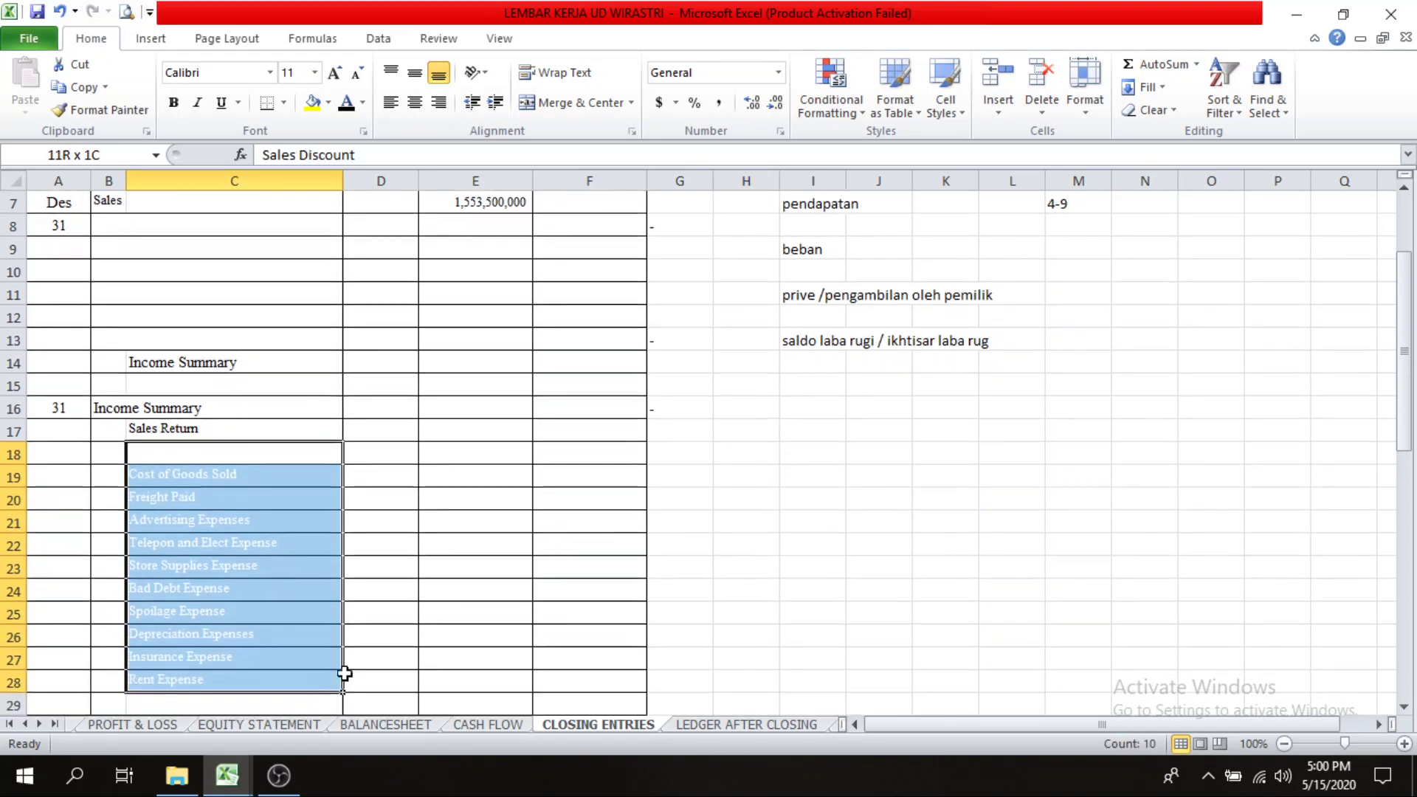
left_click(472, 612)
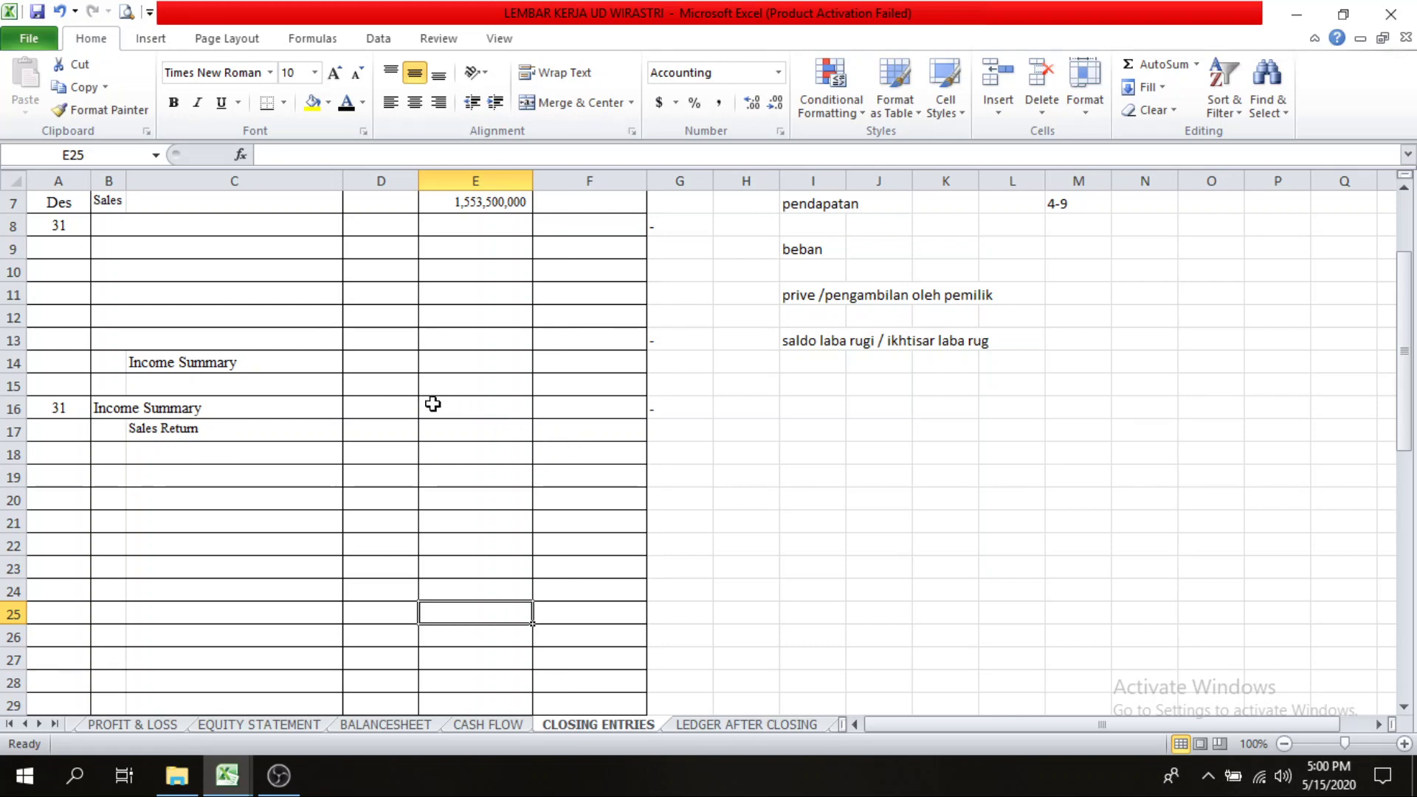
left_click(462, 405)
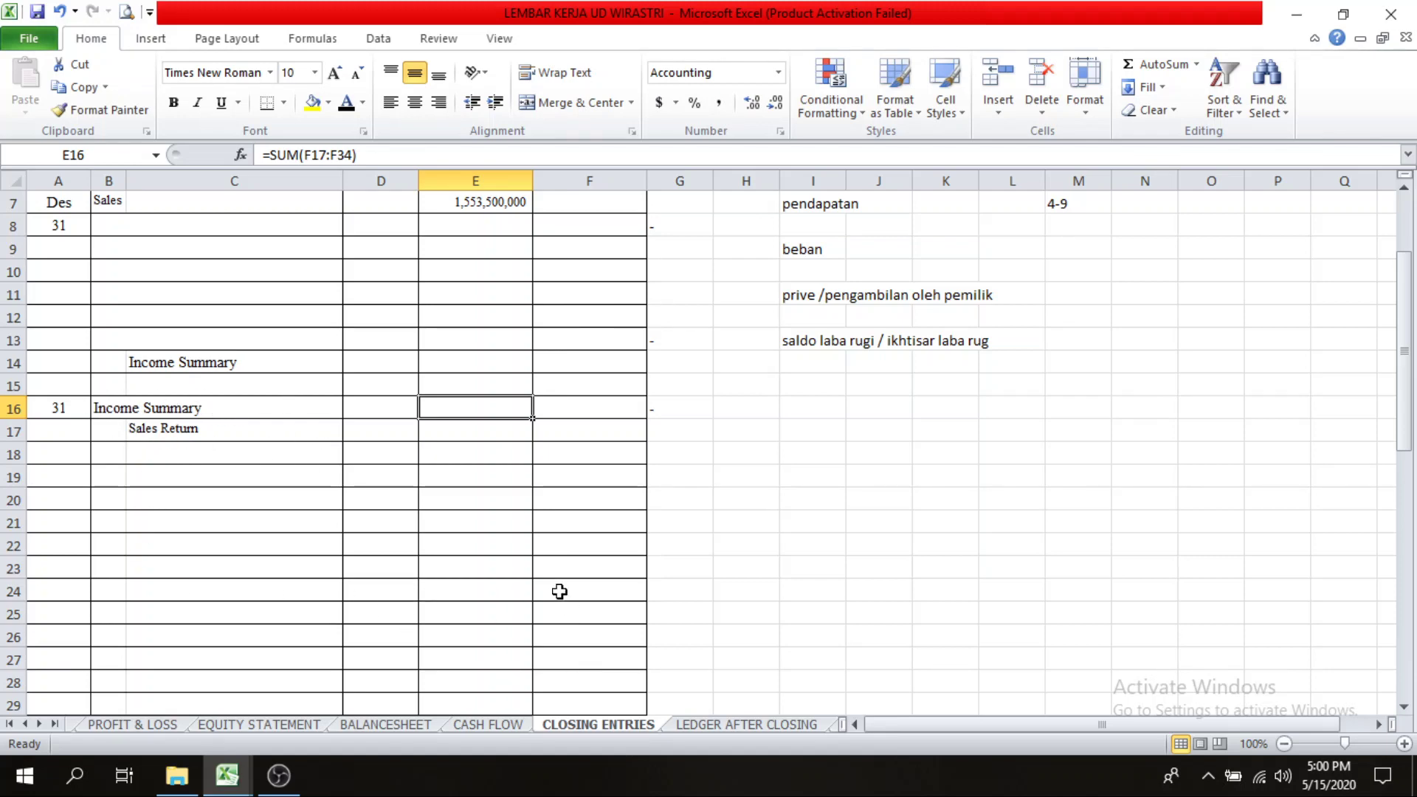
scroll(559, 591, "down", 2)
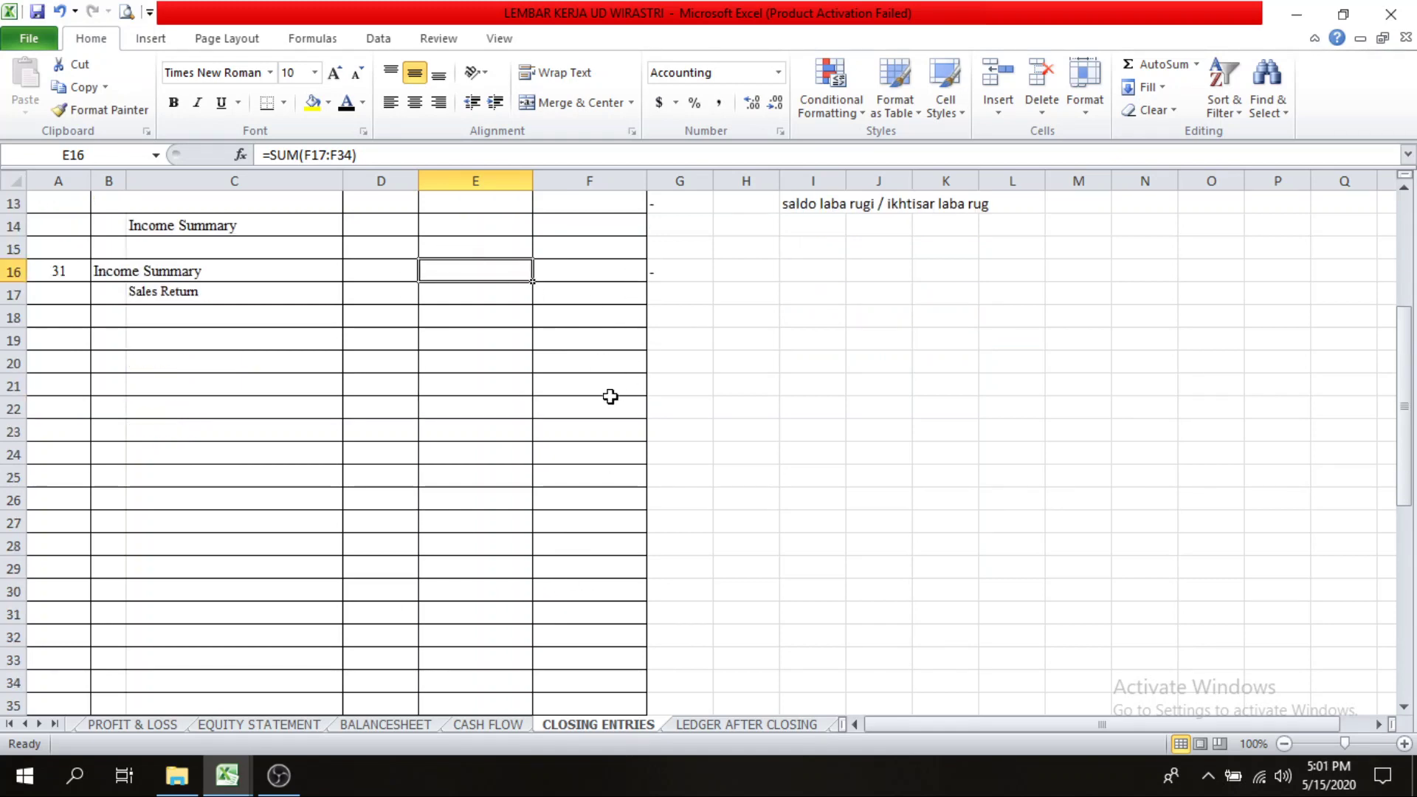
scroll(389, 502, "down", 2)
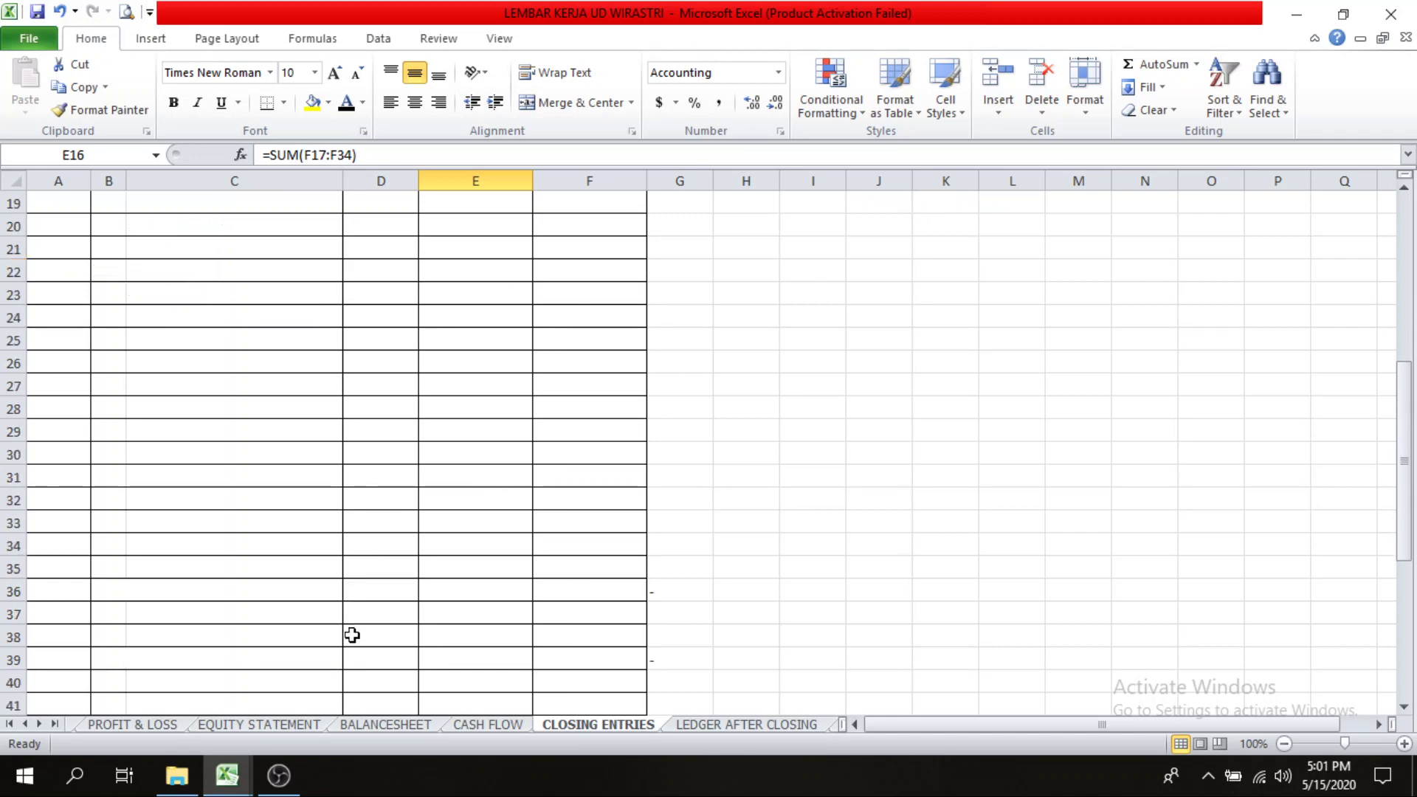
scroll(927, 585, "up", 2)
scroll(928, 590, "down", 1)
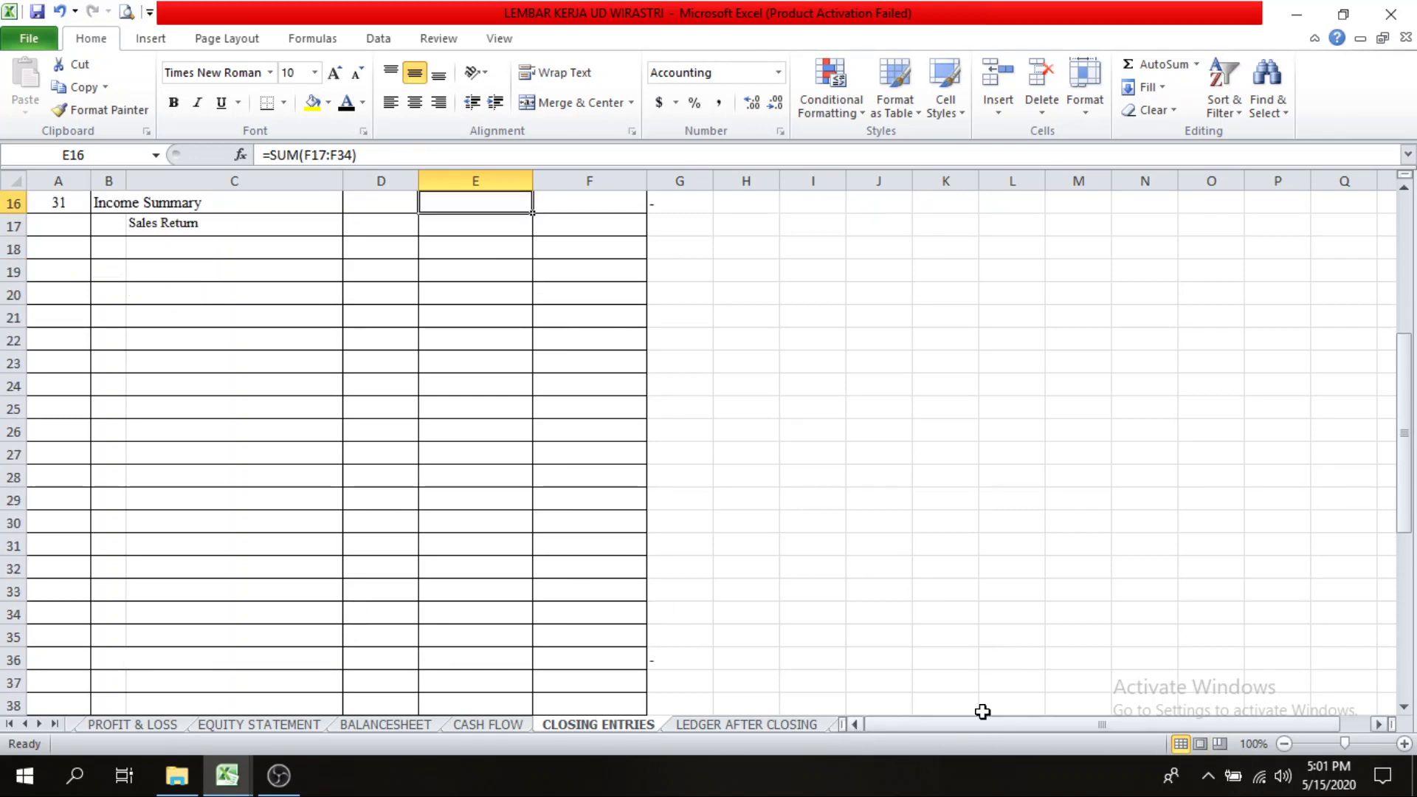
Step: For the prive entry, apply a black font colour to the day 31 in A36, the owner's Capital in B36 and Drawing in C37
scroll(980, 711, "up", 2)
left_click(814, 225)
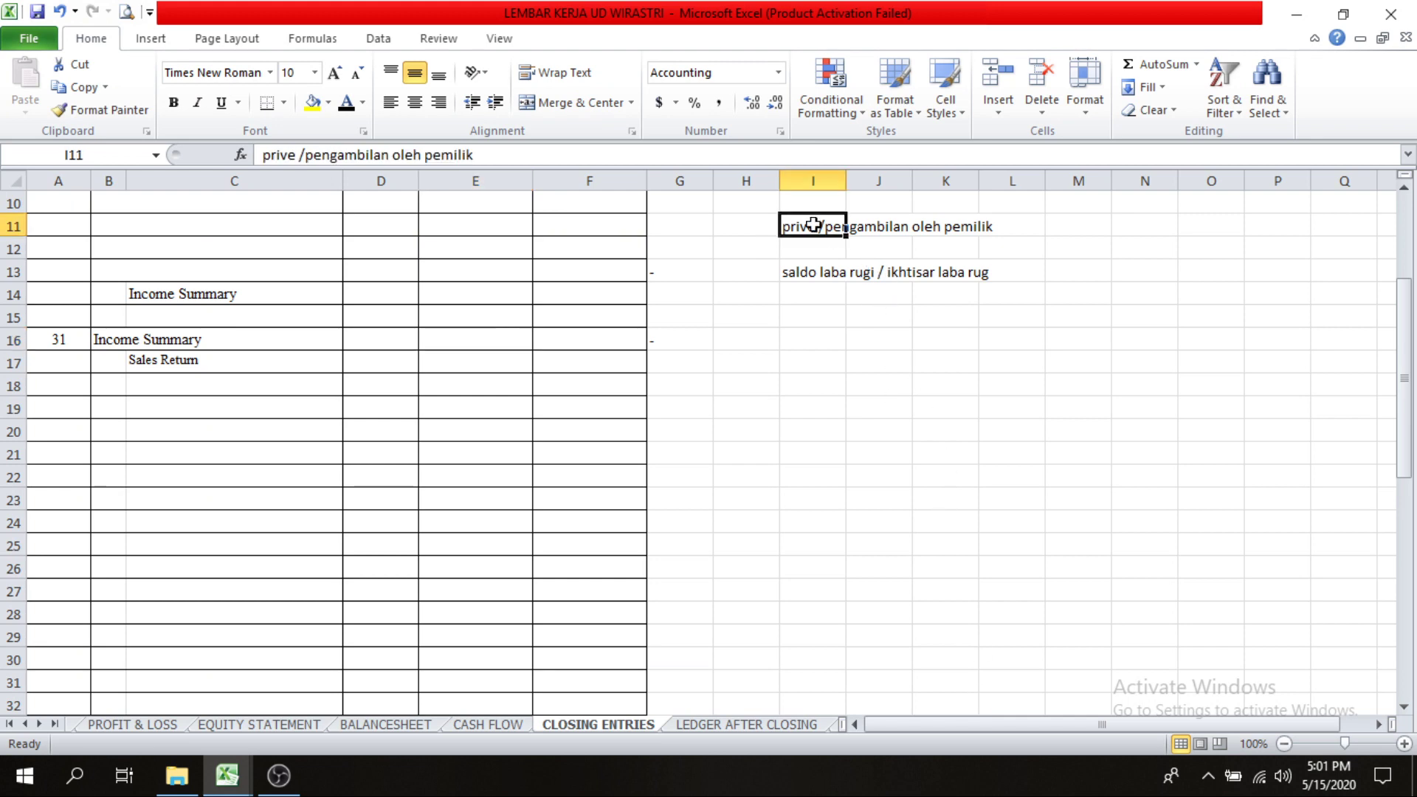
scroll(701, 714, "down", 1)
scroll(709, 708, "up", 1)
scroll(740, 614, "down", 2)
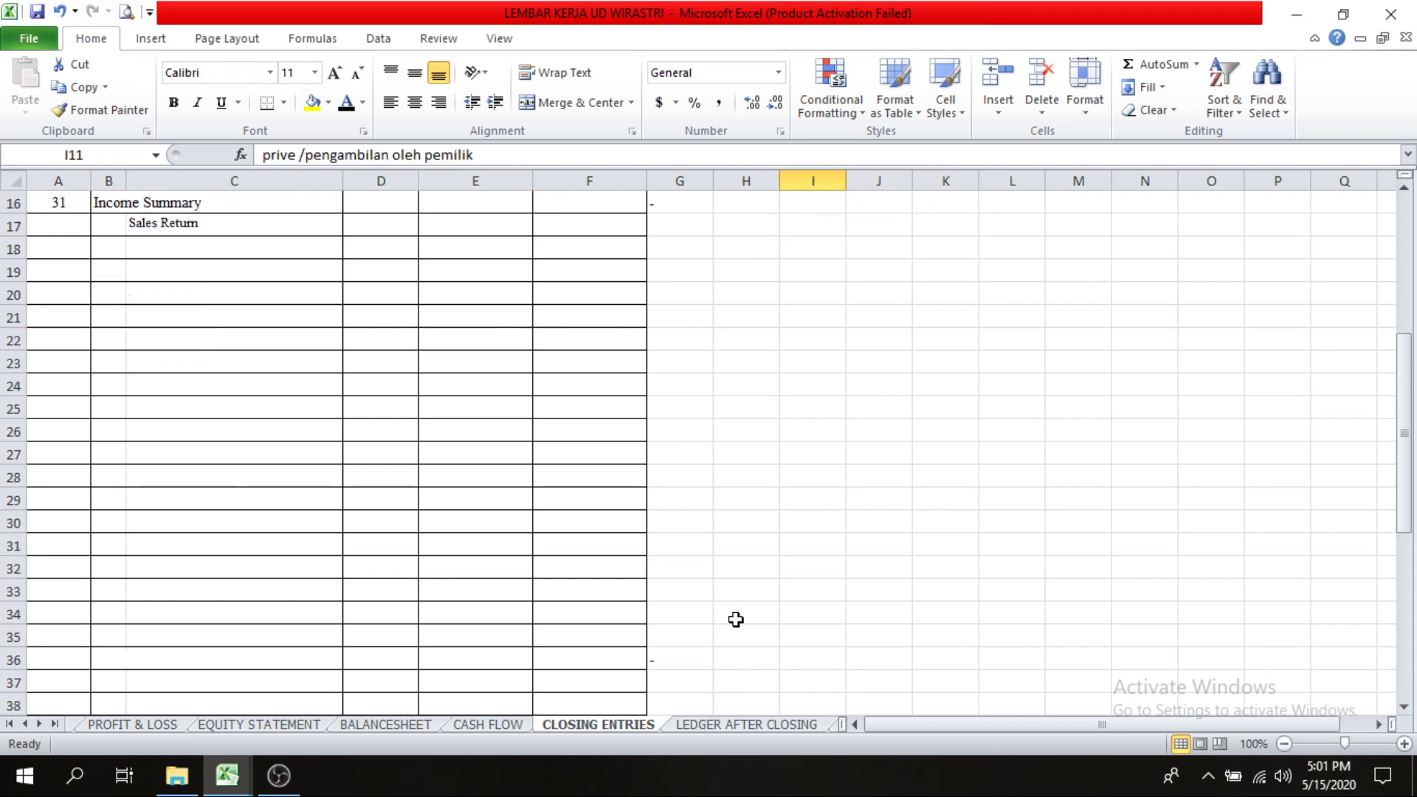
scroll(731, 649, "down", 3)
scroll(705, 605, "up", 1)
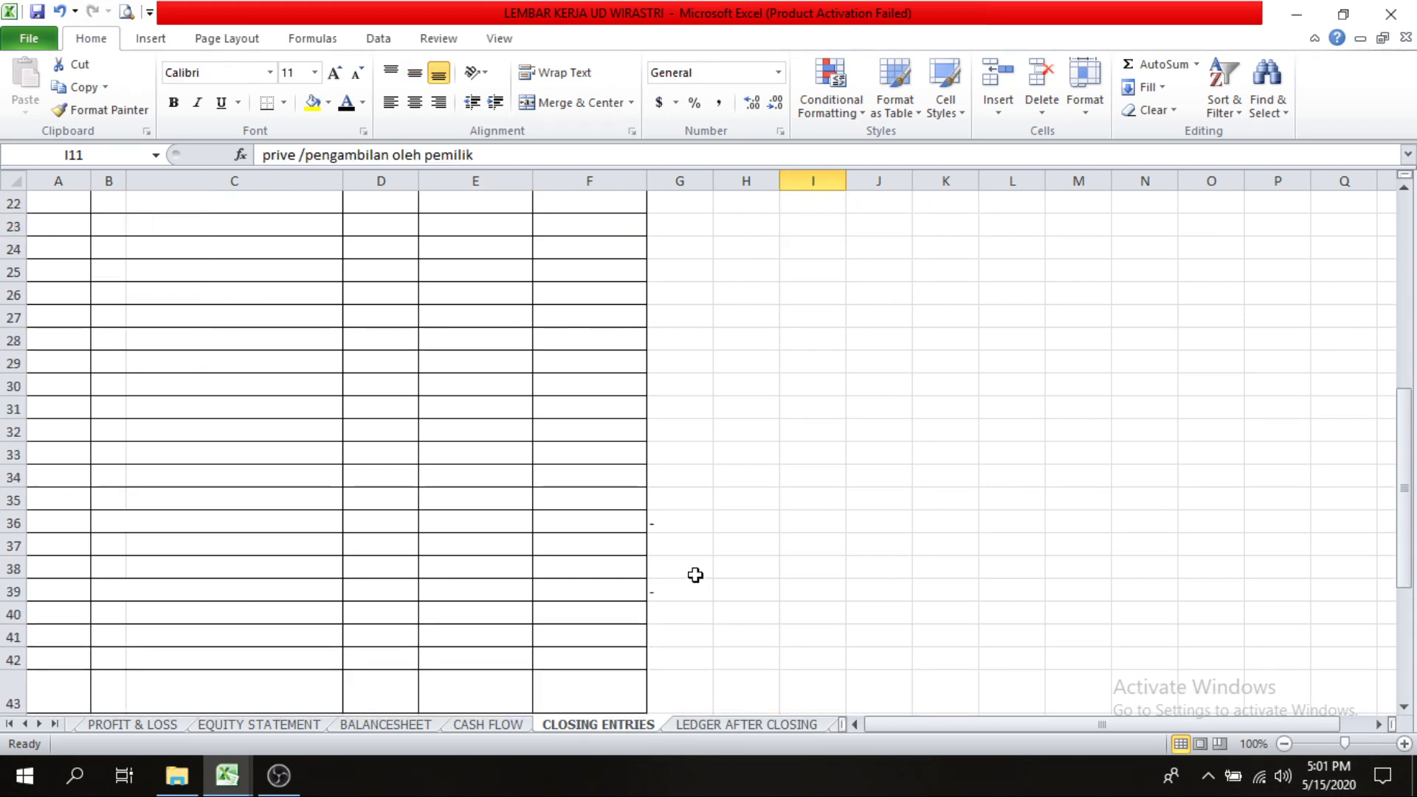
left_click(58, 520)
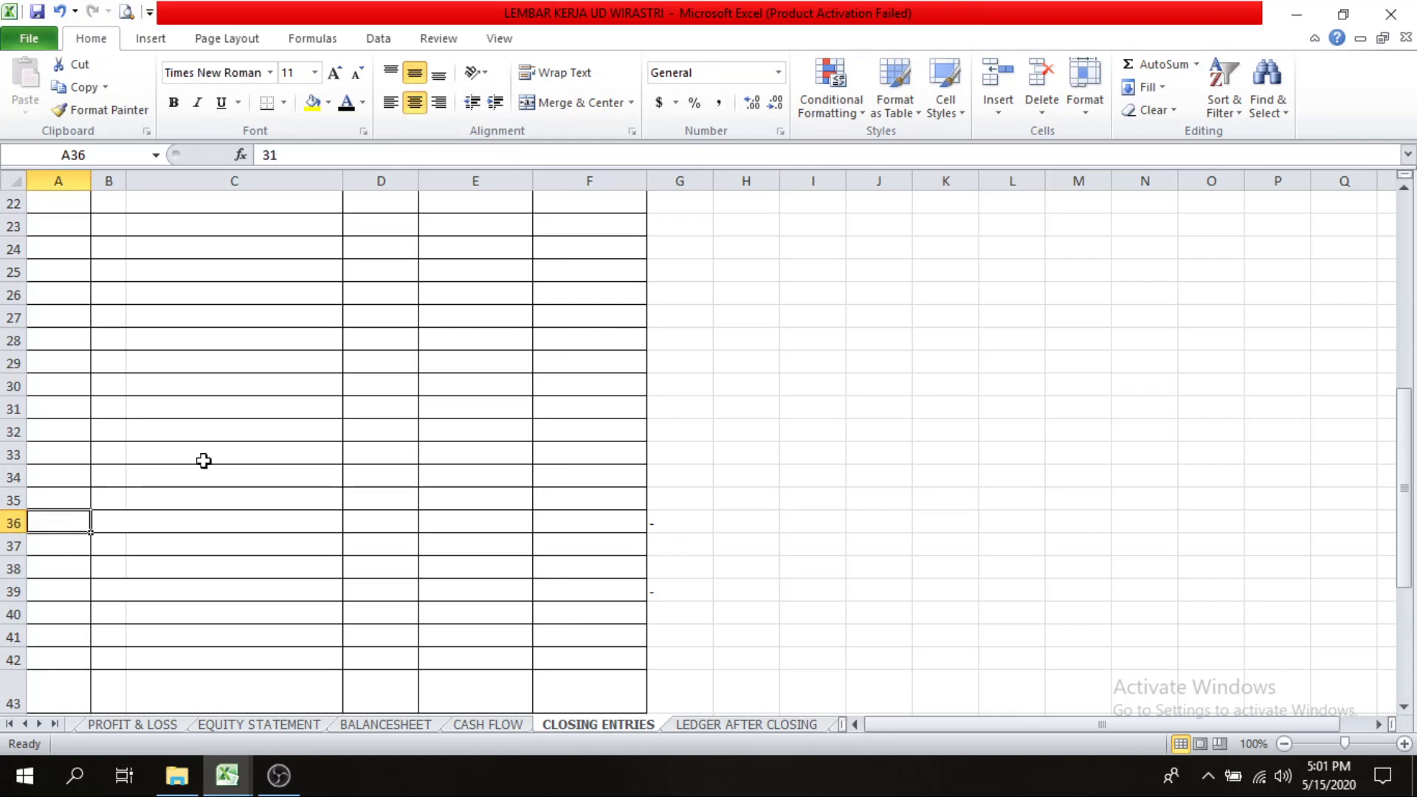
left_click(346, 103)
left_click(107, 524)
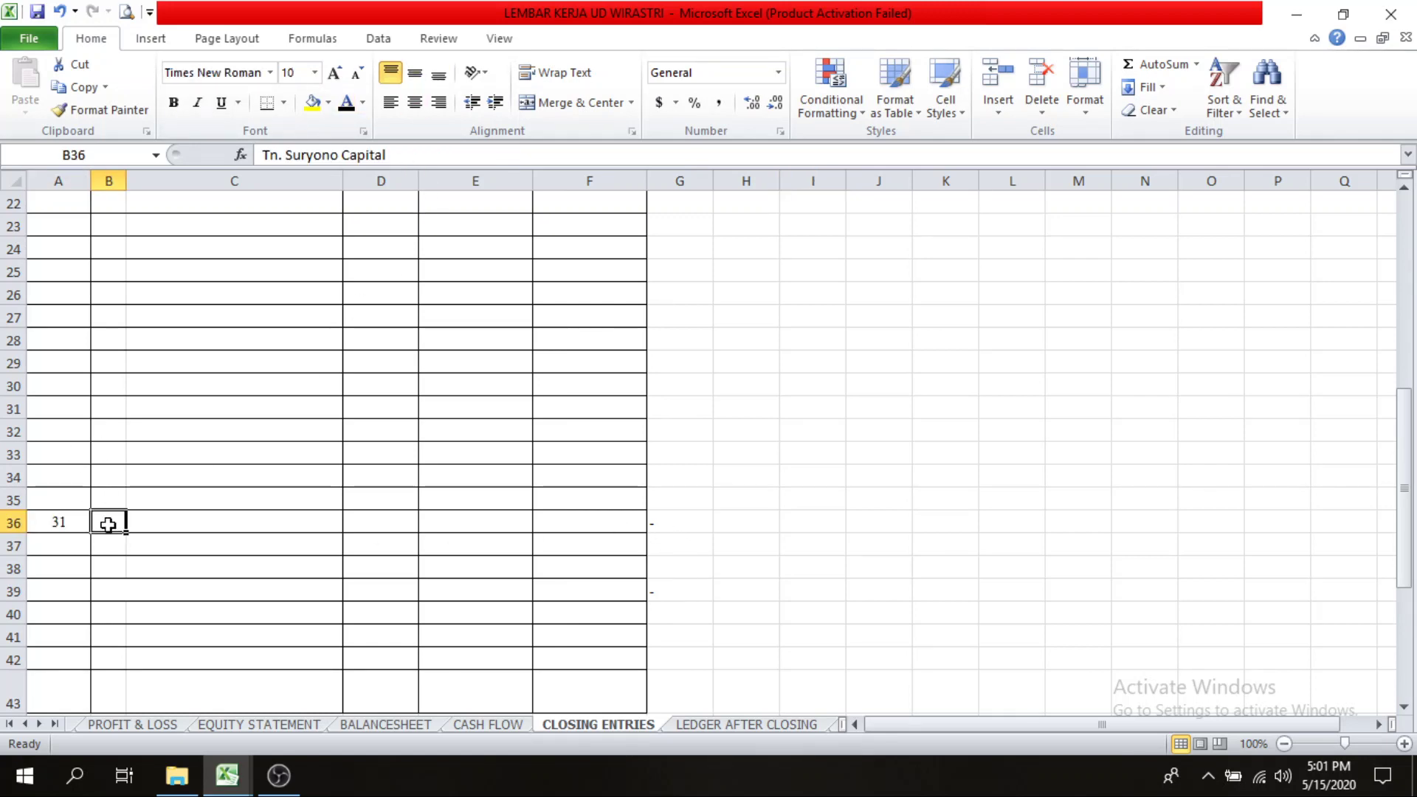
left_click(342, 105)
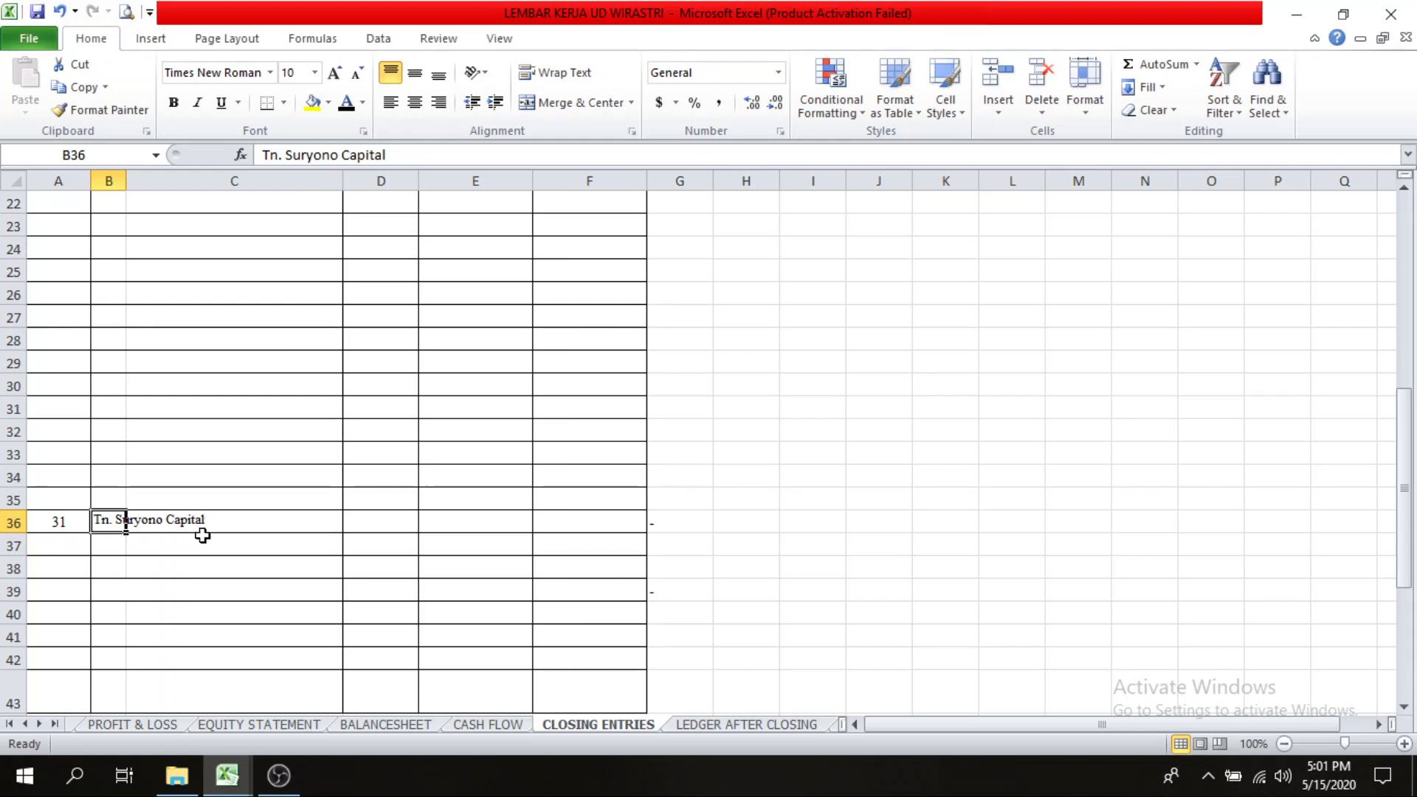
left_click(192, 554)
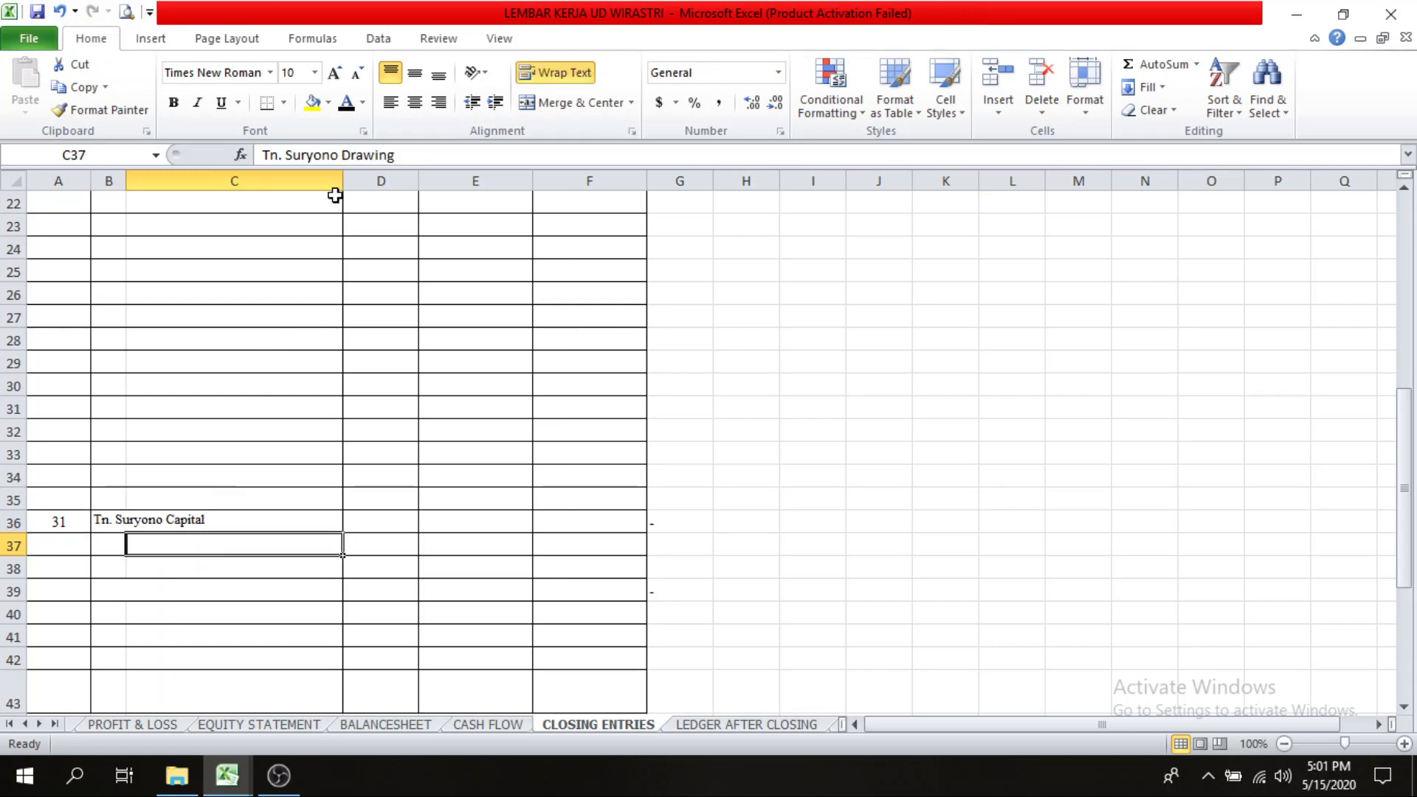
left_click(345, 103)
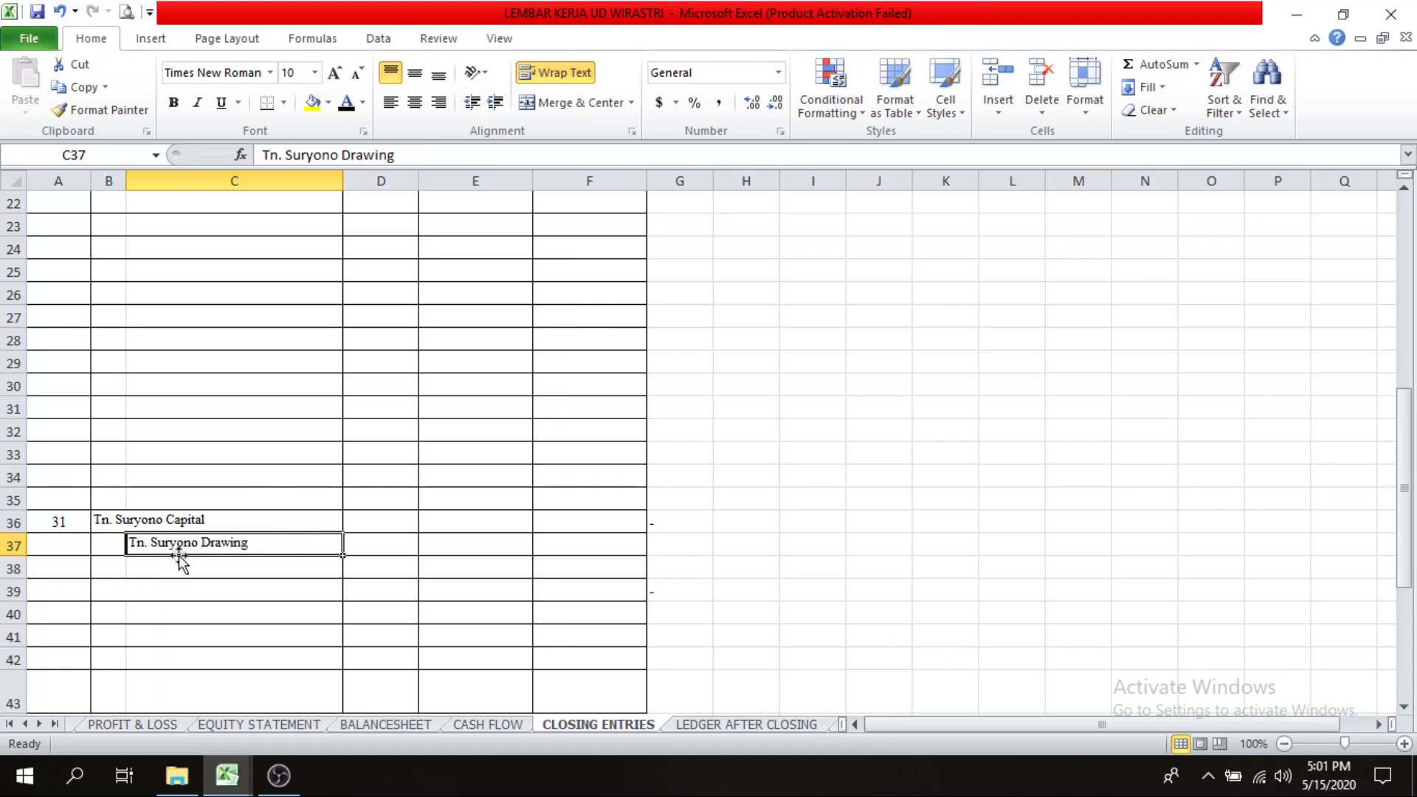
Step: Check the hidden debit in E36 and the linked credit in F37 of the owner's drawing closing entry
scroll(180, 558, "up", 1)
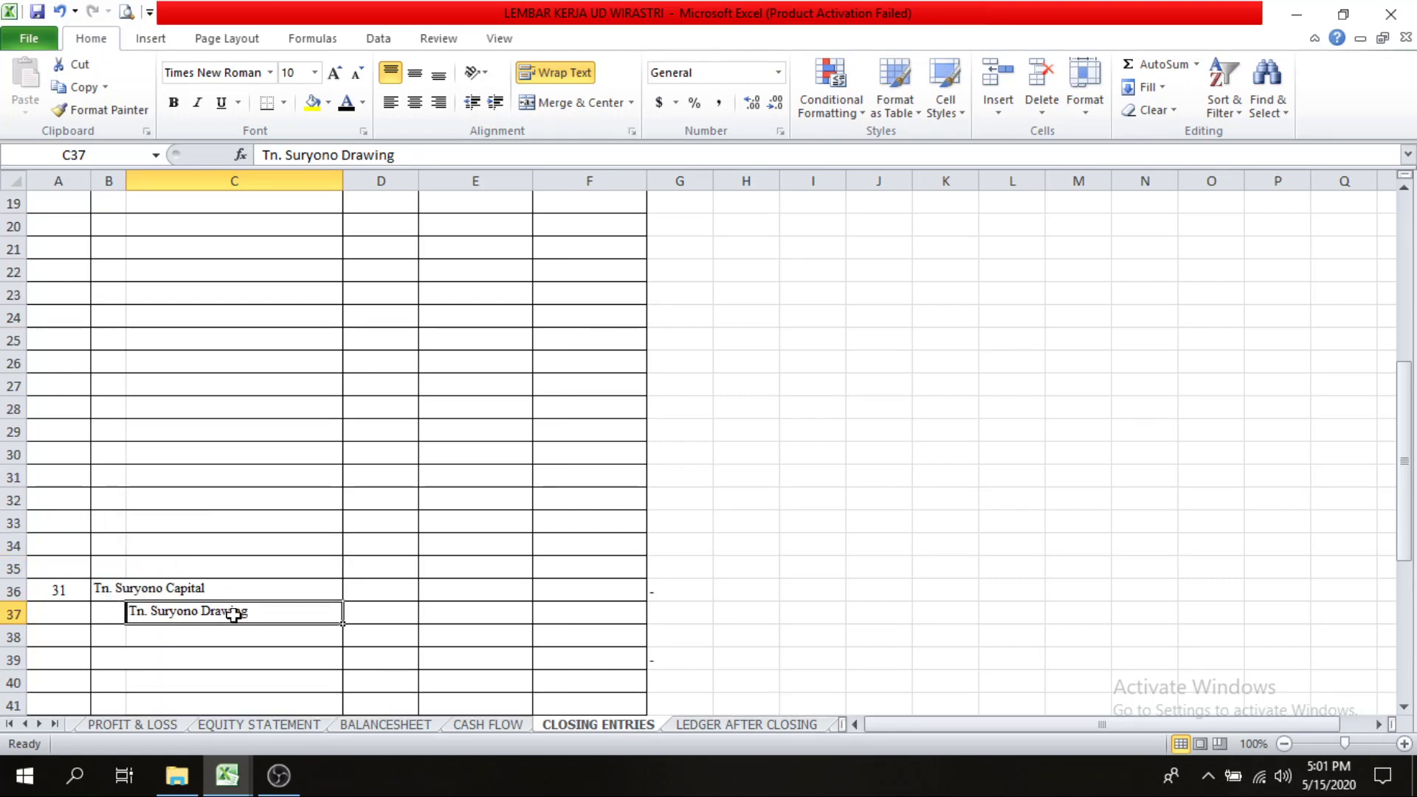
left_click(486, 588)
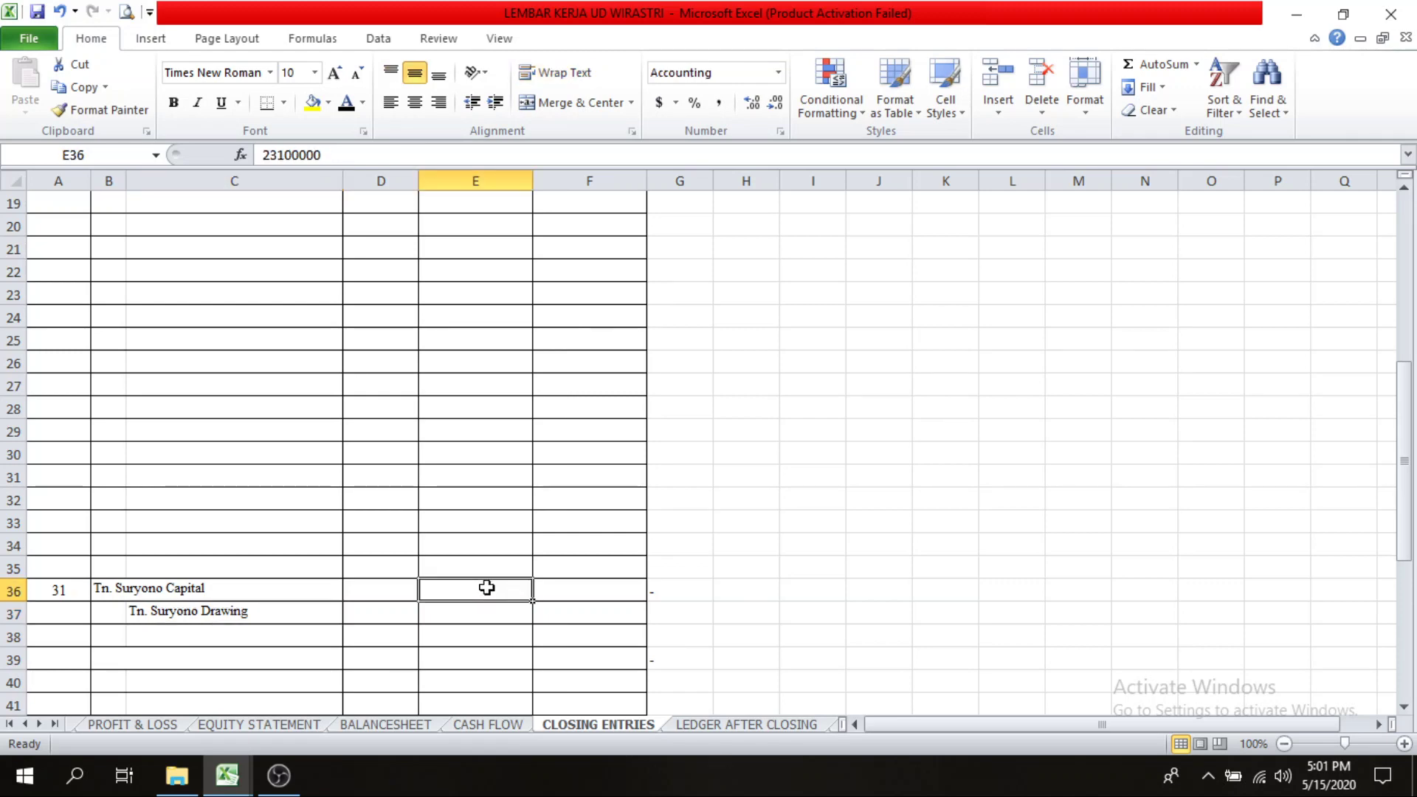
left_click(474, 608)
left_click(462, 591)
left_click(541, 614)
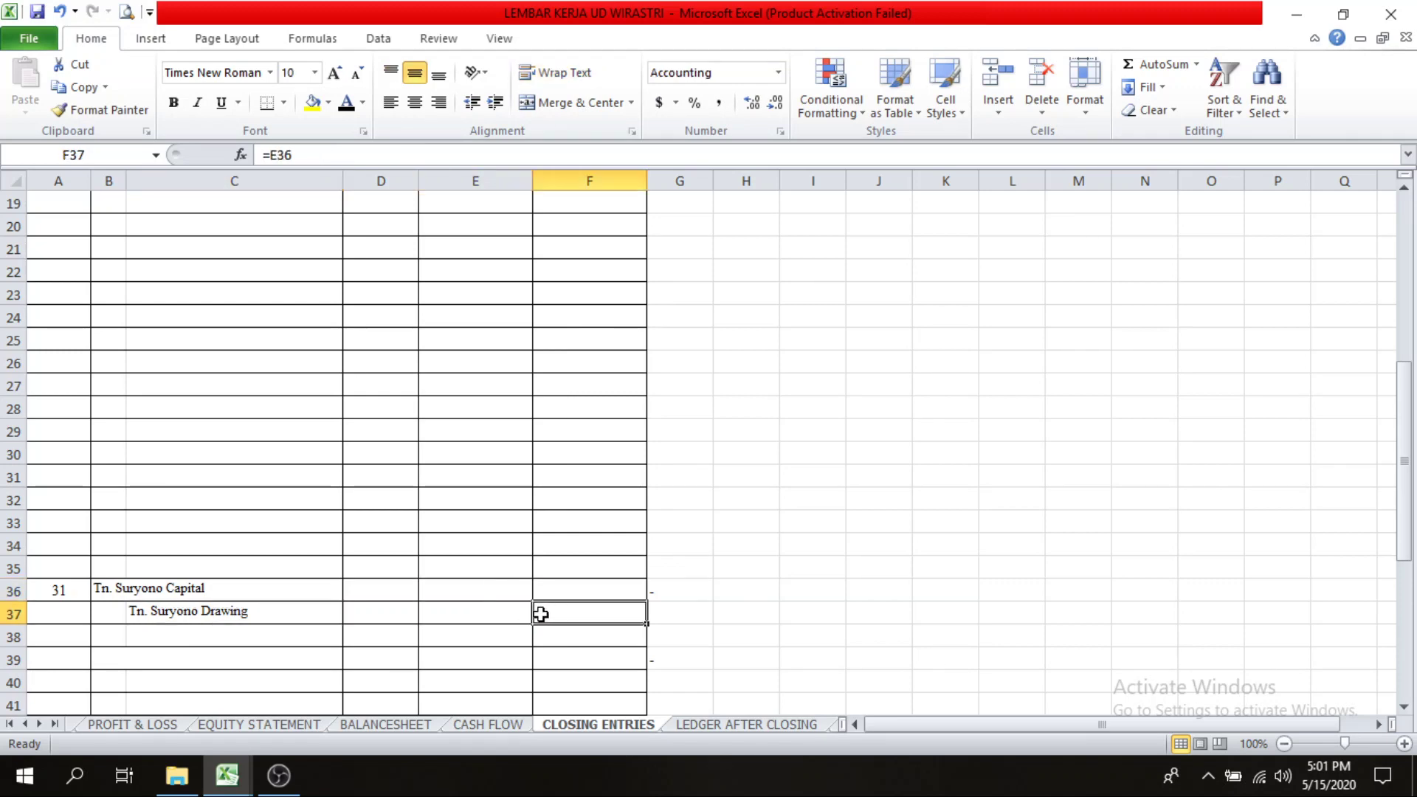
left_click(465, 585)
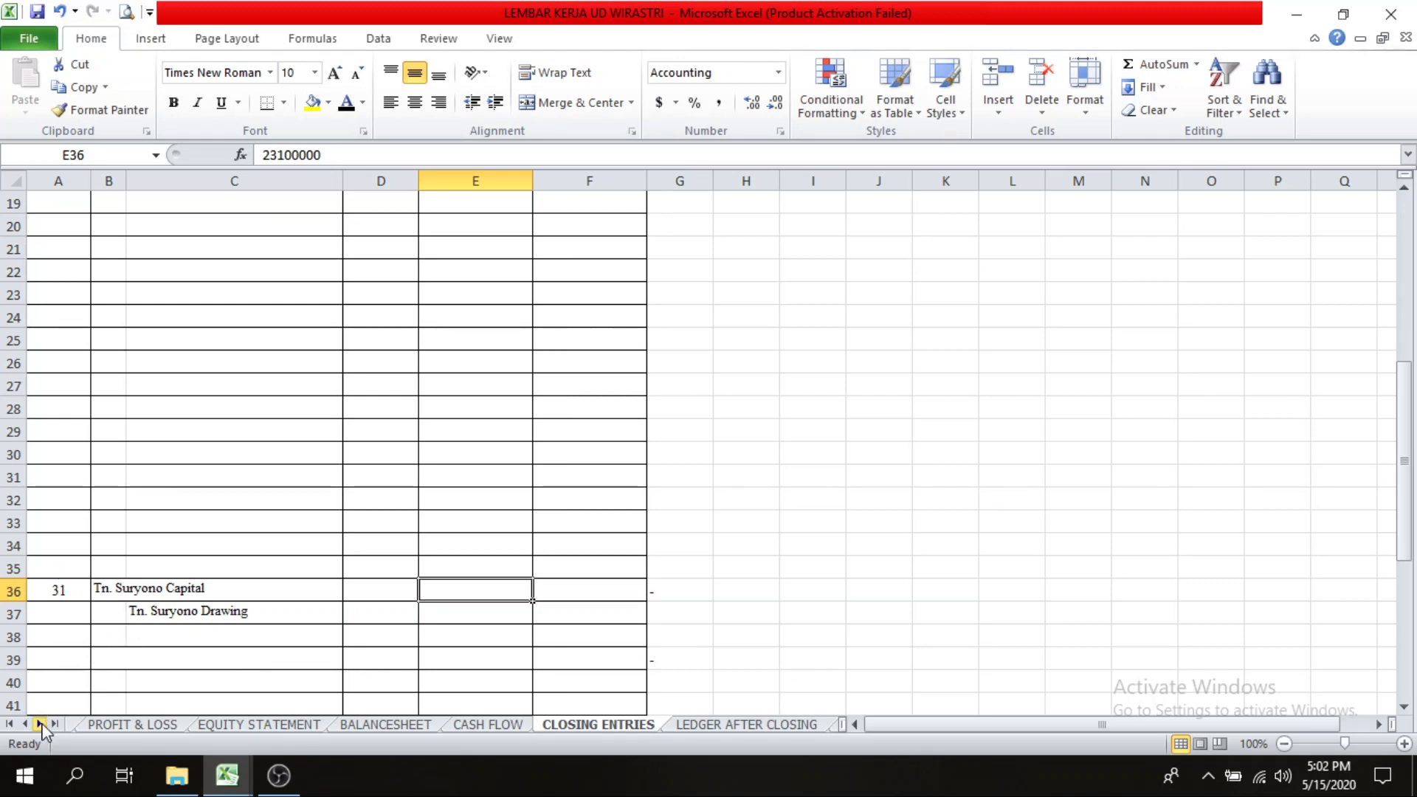
Step: Open the WORKSHEET AFTER TAX sheet and check the owner's Drawing amounts in C27 and K27
left_click(40, 725)
left_click(25, 725)
left_click(25, 725)
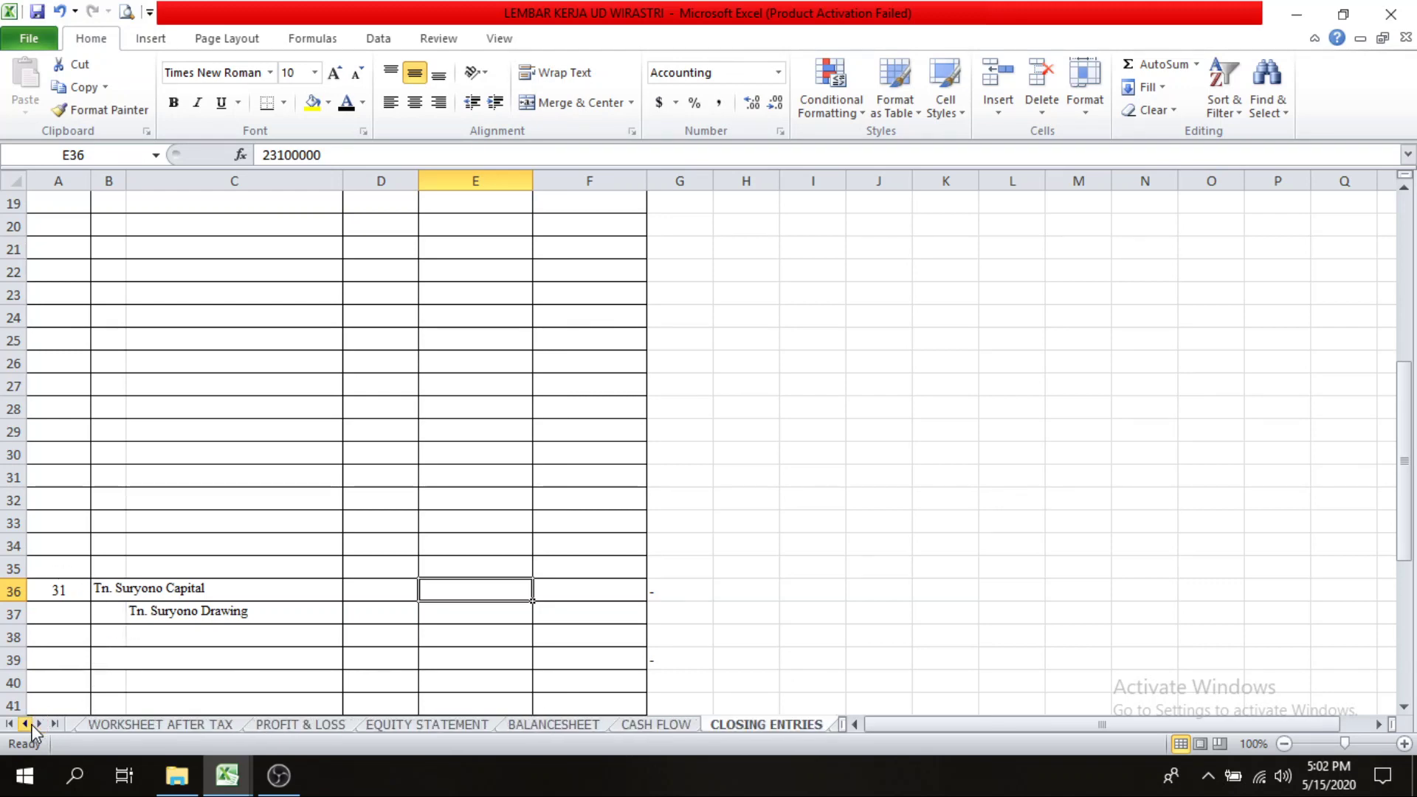
left_click(24, 725)
left_click(228, 725)
scroll(307, 562, "down", 1)
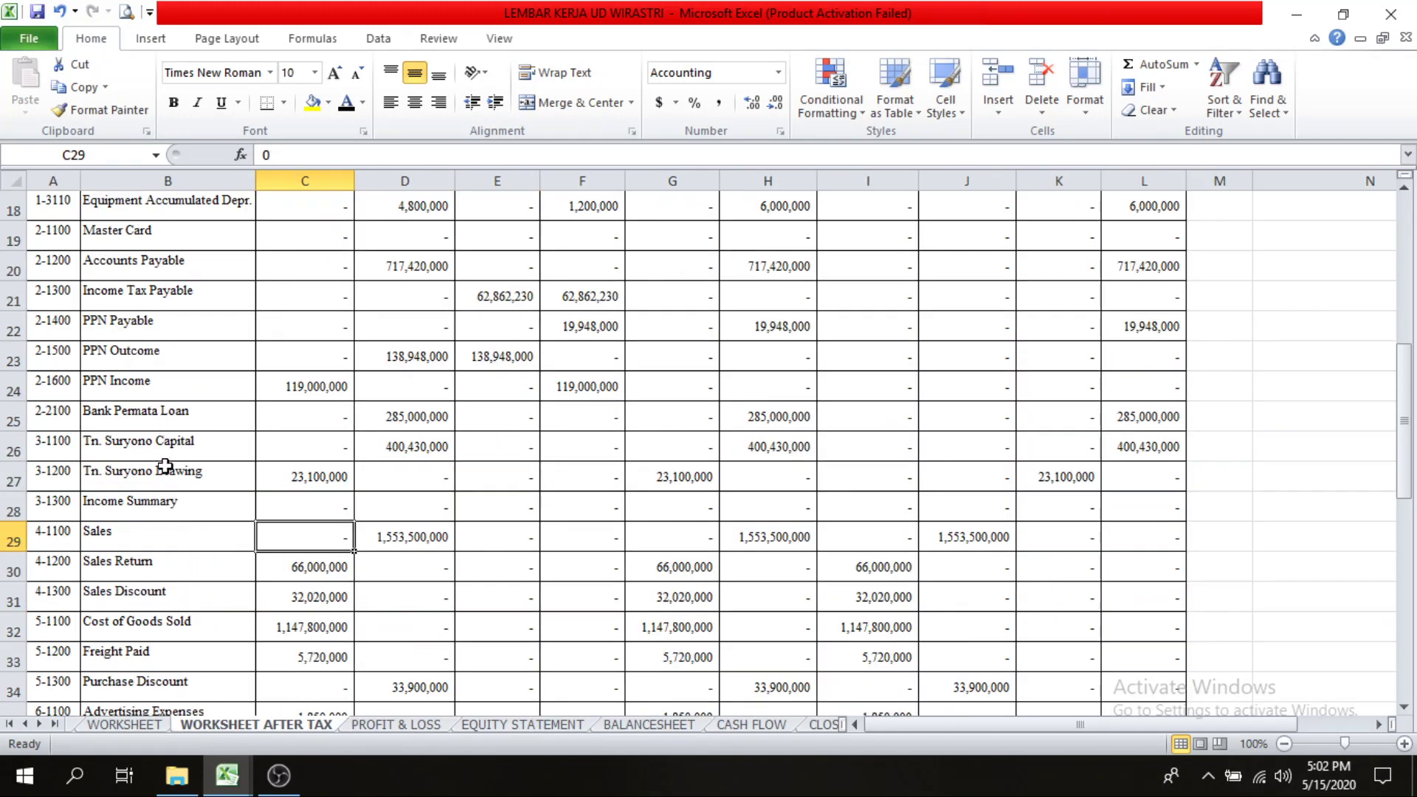
left_click(168, 470)
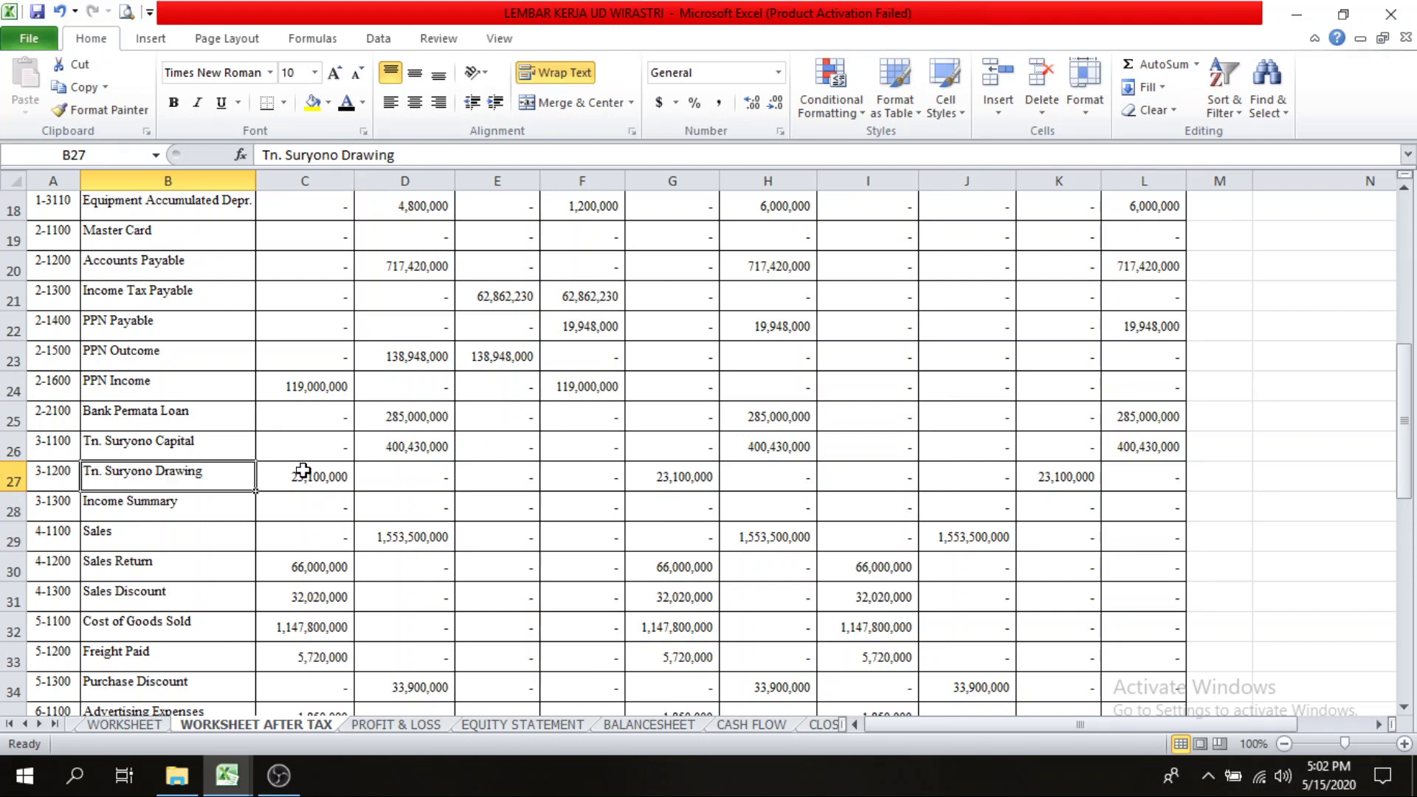
left_click(300, 472)
left_click(1038, 478)
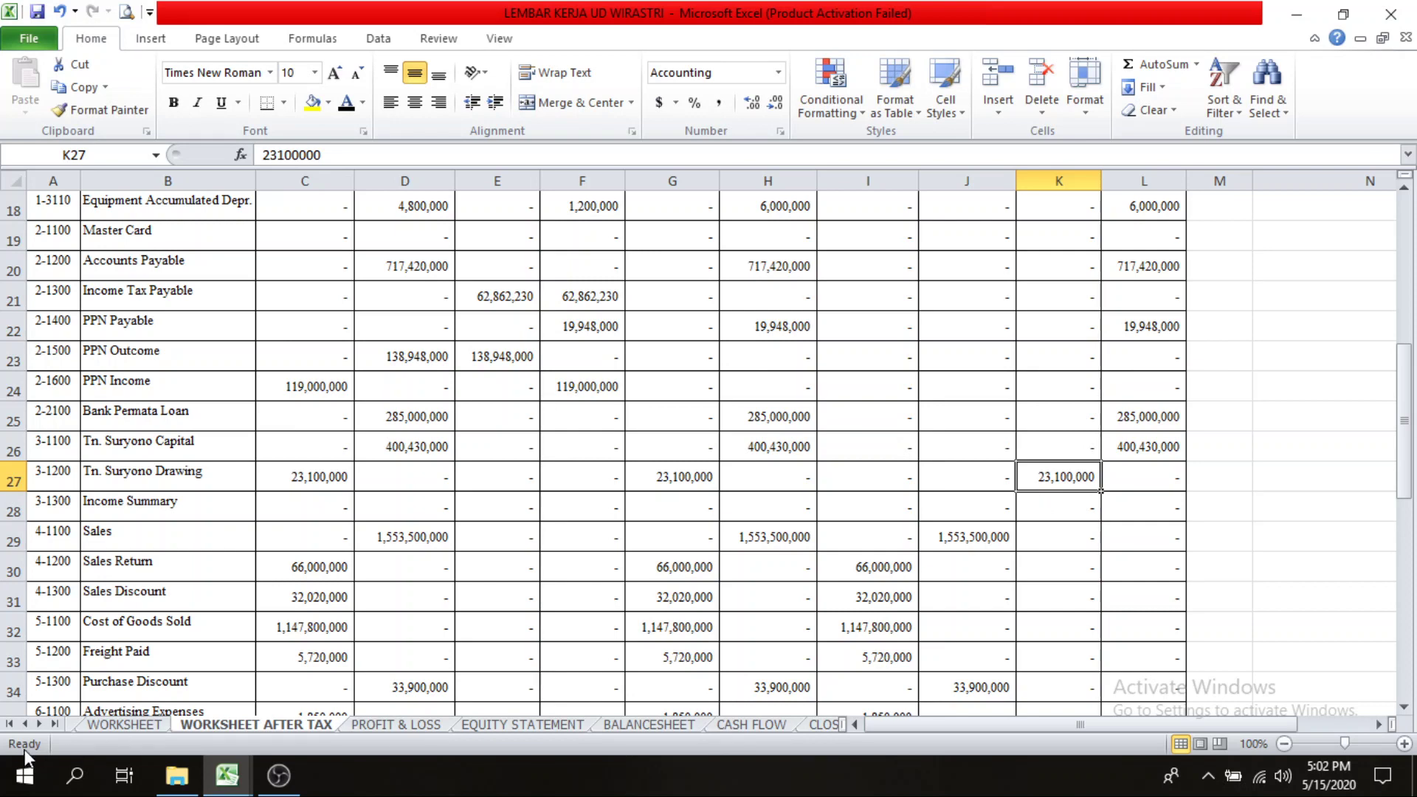
Step: Return to the CLOSING ENTRIES sheet and apply a black font colour to the drawing entry's credit in F37 and debit in E36
left_click(41, 725)
left_click(41, 725)
left_click(41, 725)
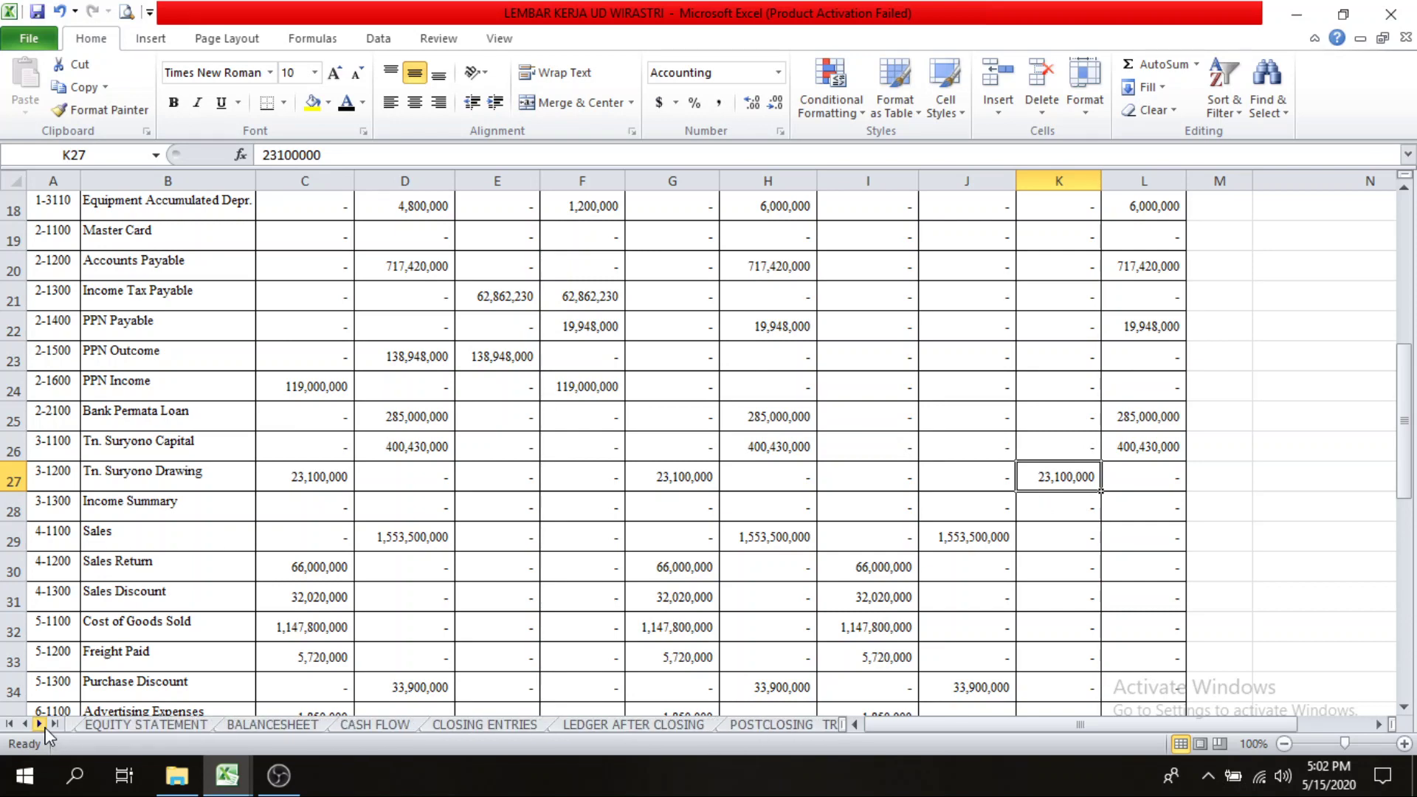
left_click(40, 724)
left_click(346, 724)
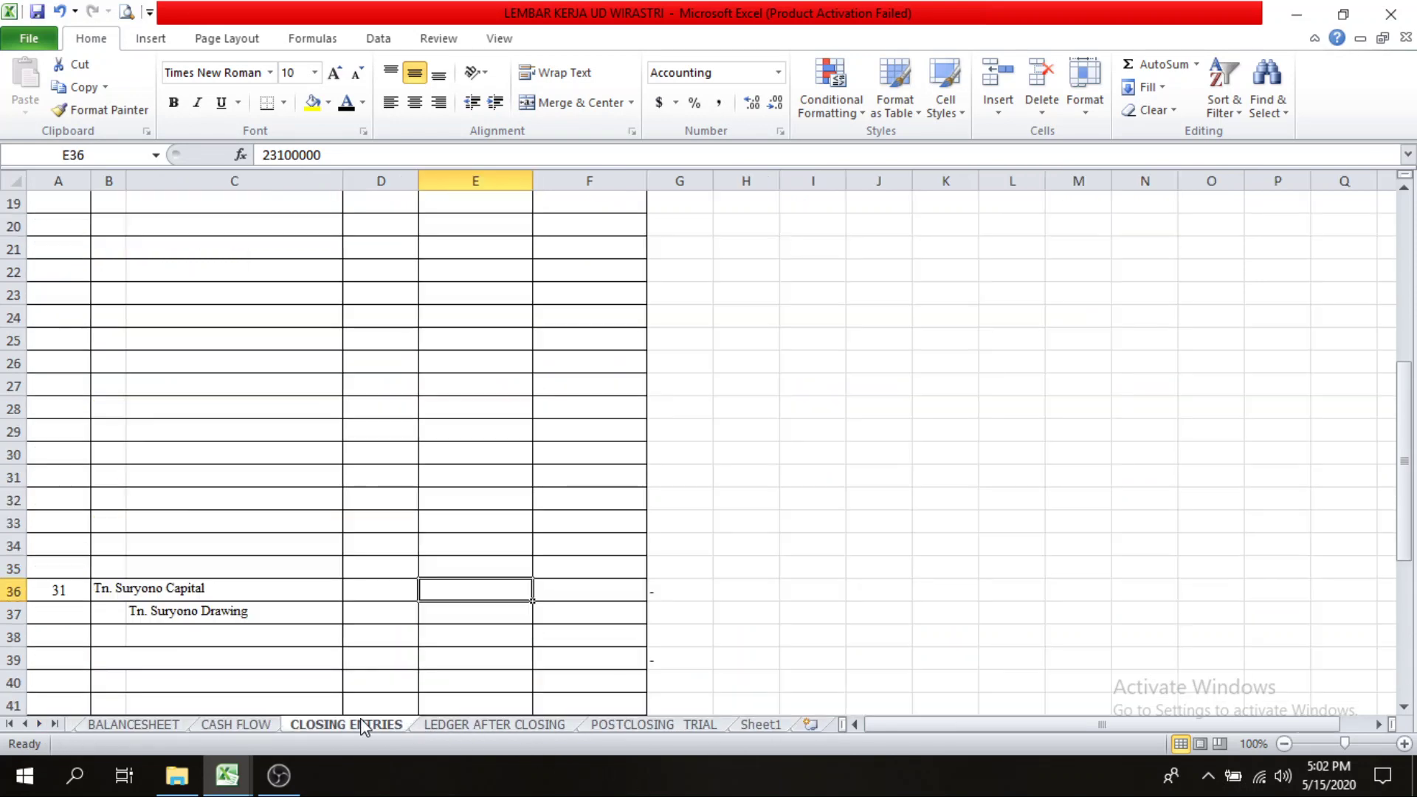
left_click(589, 610)
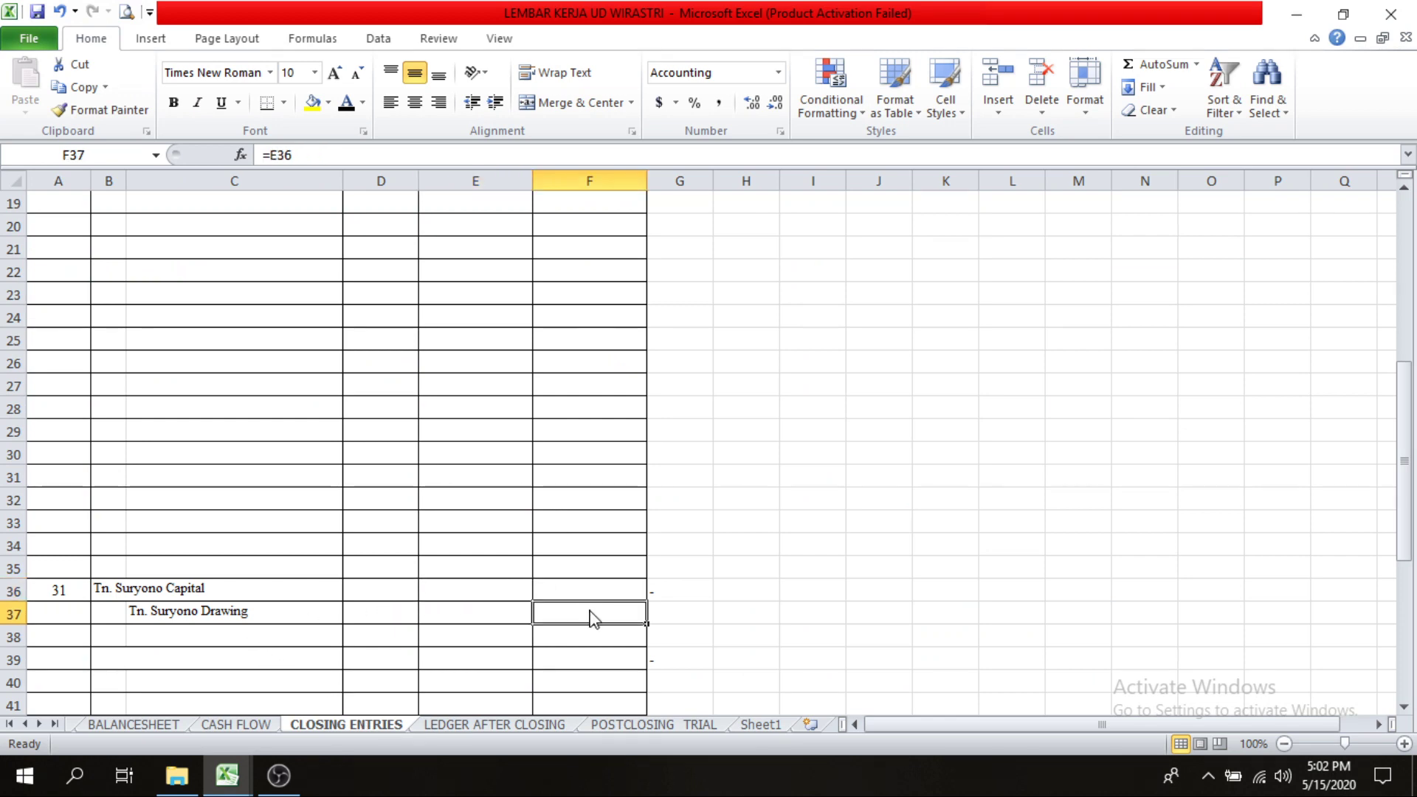
left_click(363, 104)
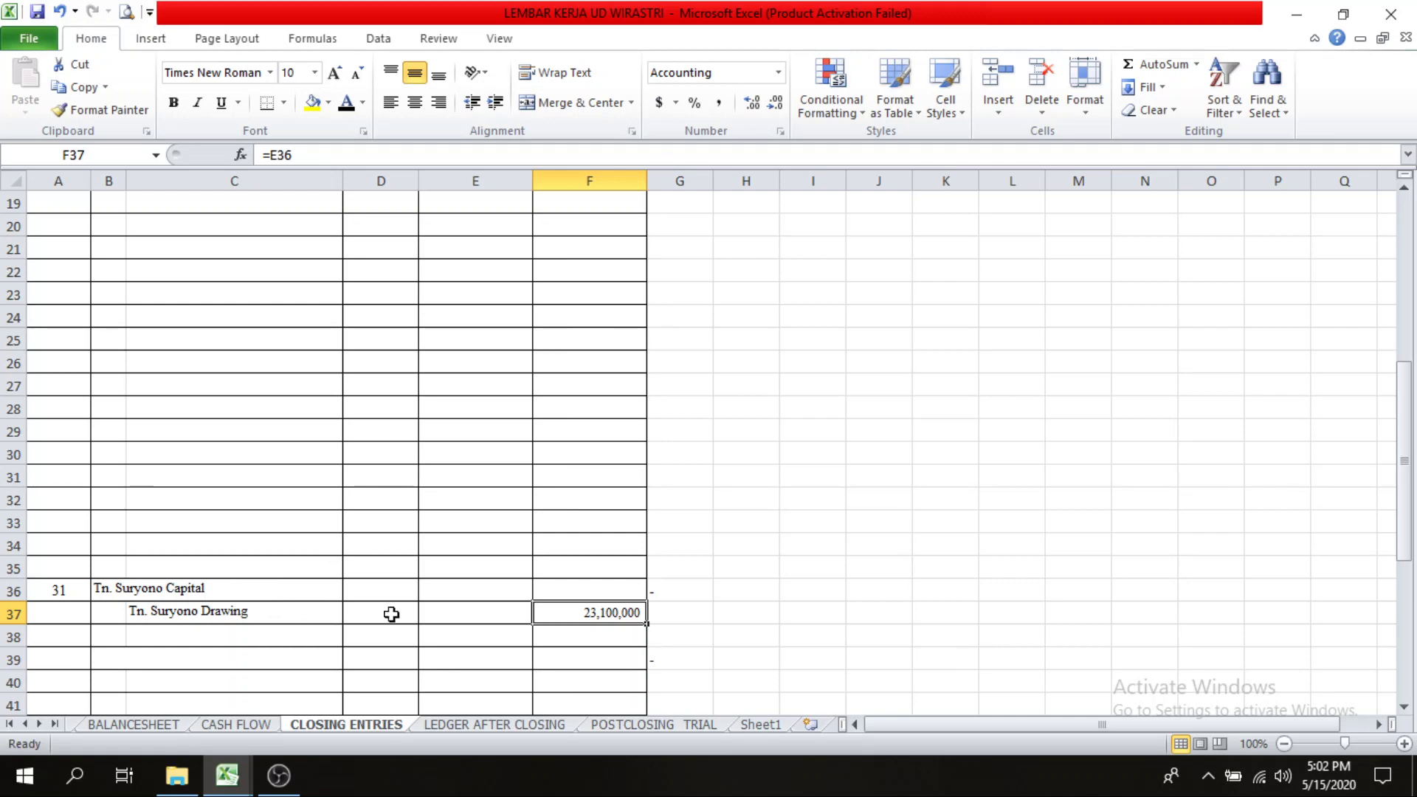
left_click(476, 604)
left_click(475, 588)
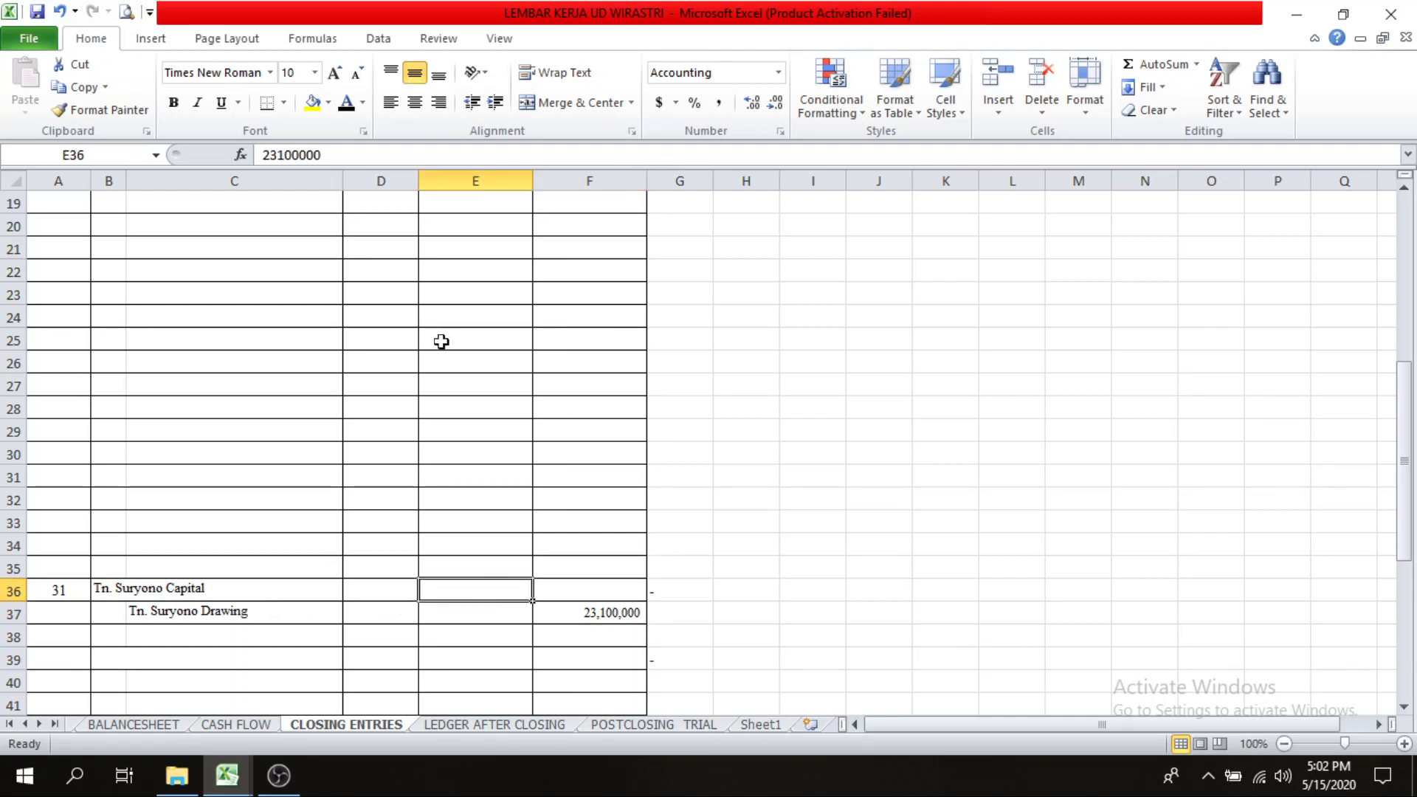
left_click(346, 103)
Step: Apply a black font colour to the day 31 in A39 and return to the start of the closing entries journal
scroll(573, 706, "down", 2)
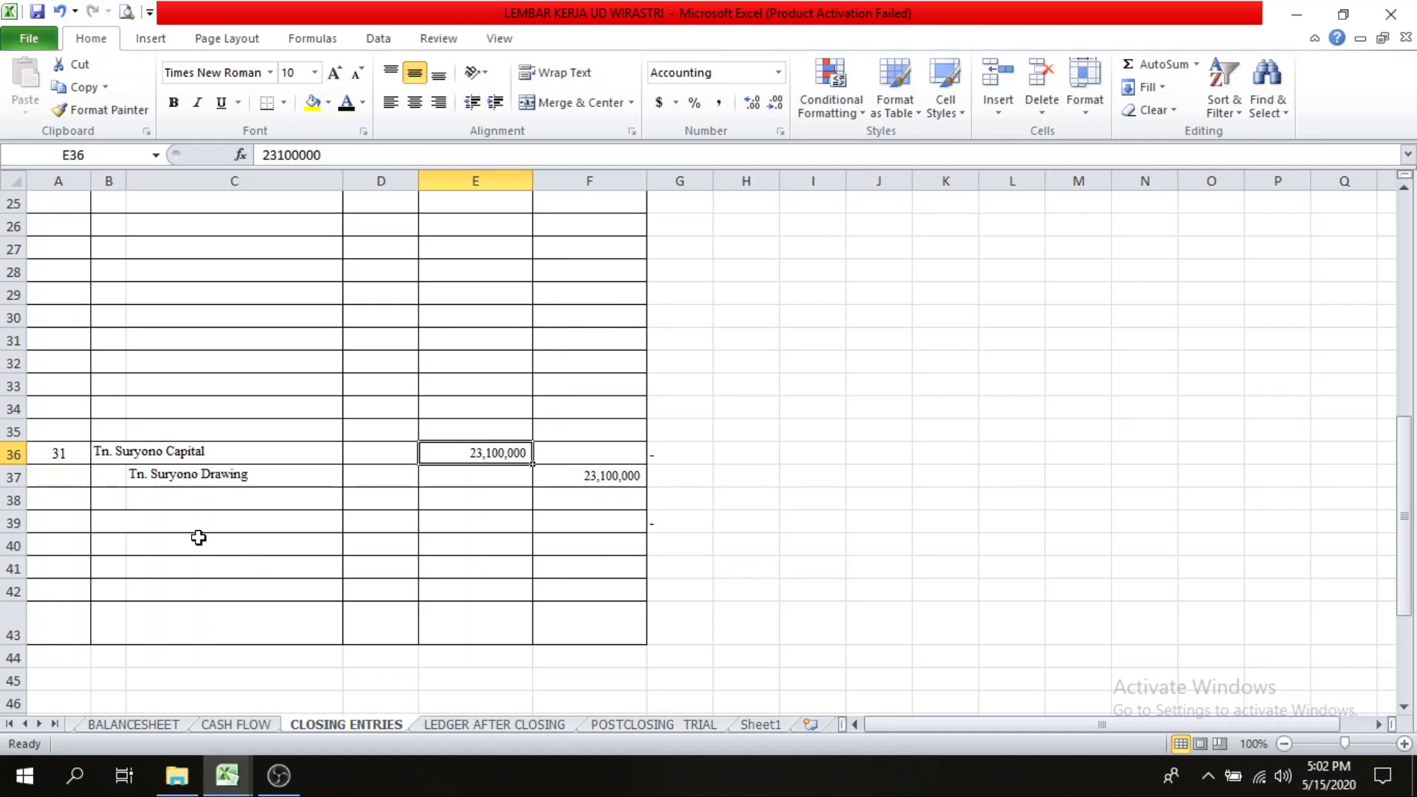
left_click(53, 526)
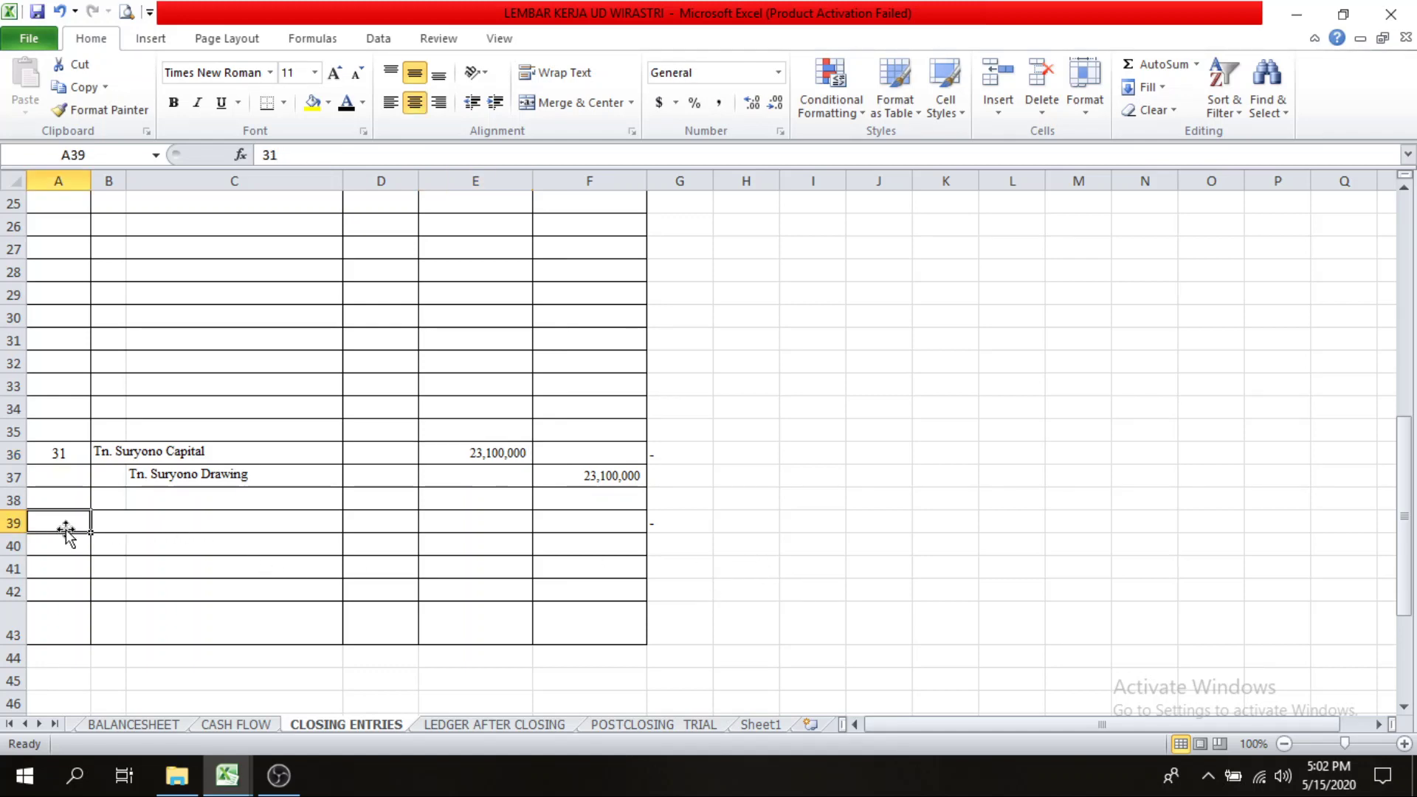
left_click(346, 103)
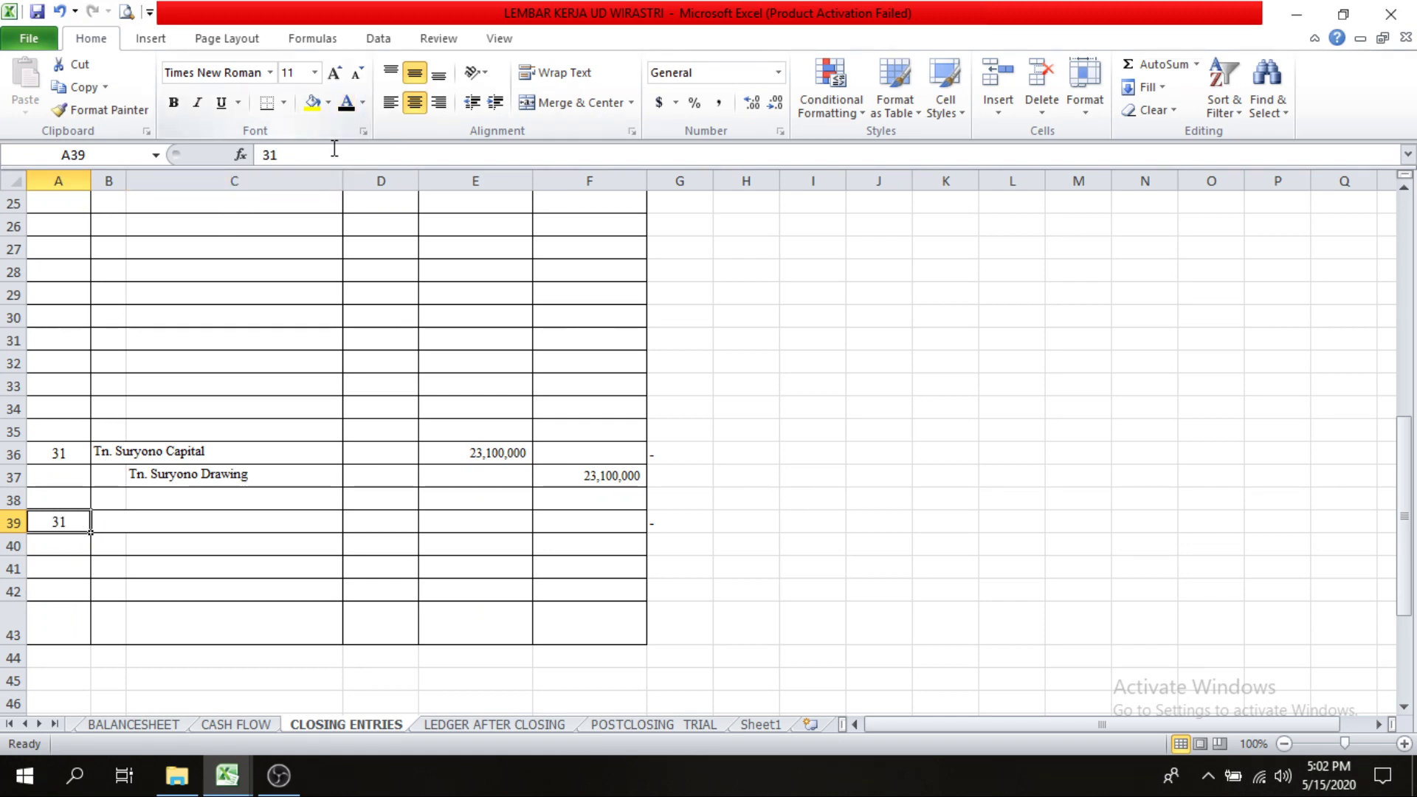
scroll(366, 575, "up", 4)
scroll(366, 575, "up", 4)
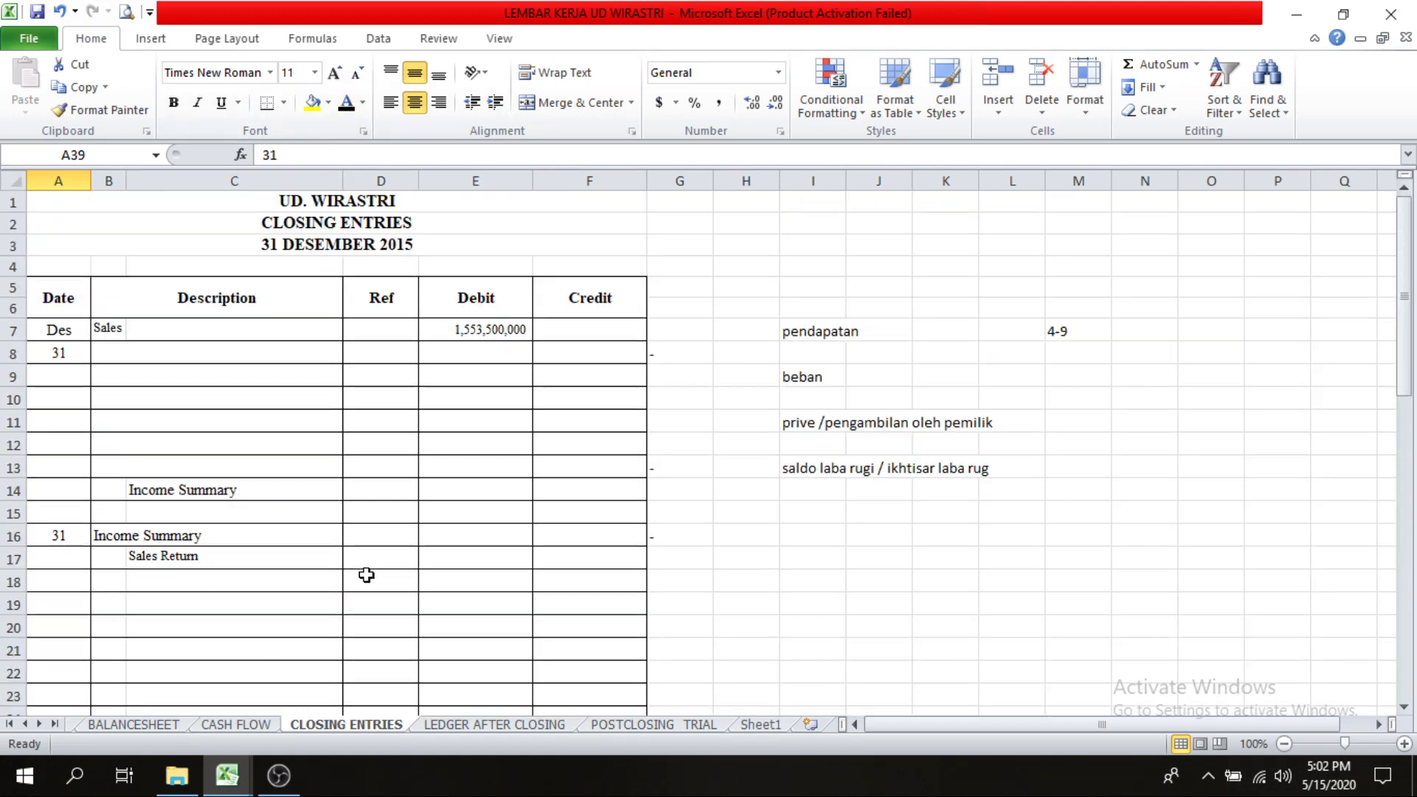
Step: Review the income summary credit in F14, the hidden account names in the revenue and expense entries, and the reference in D16
scroll(366, 575, "down", 1)
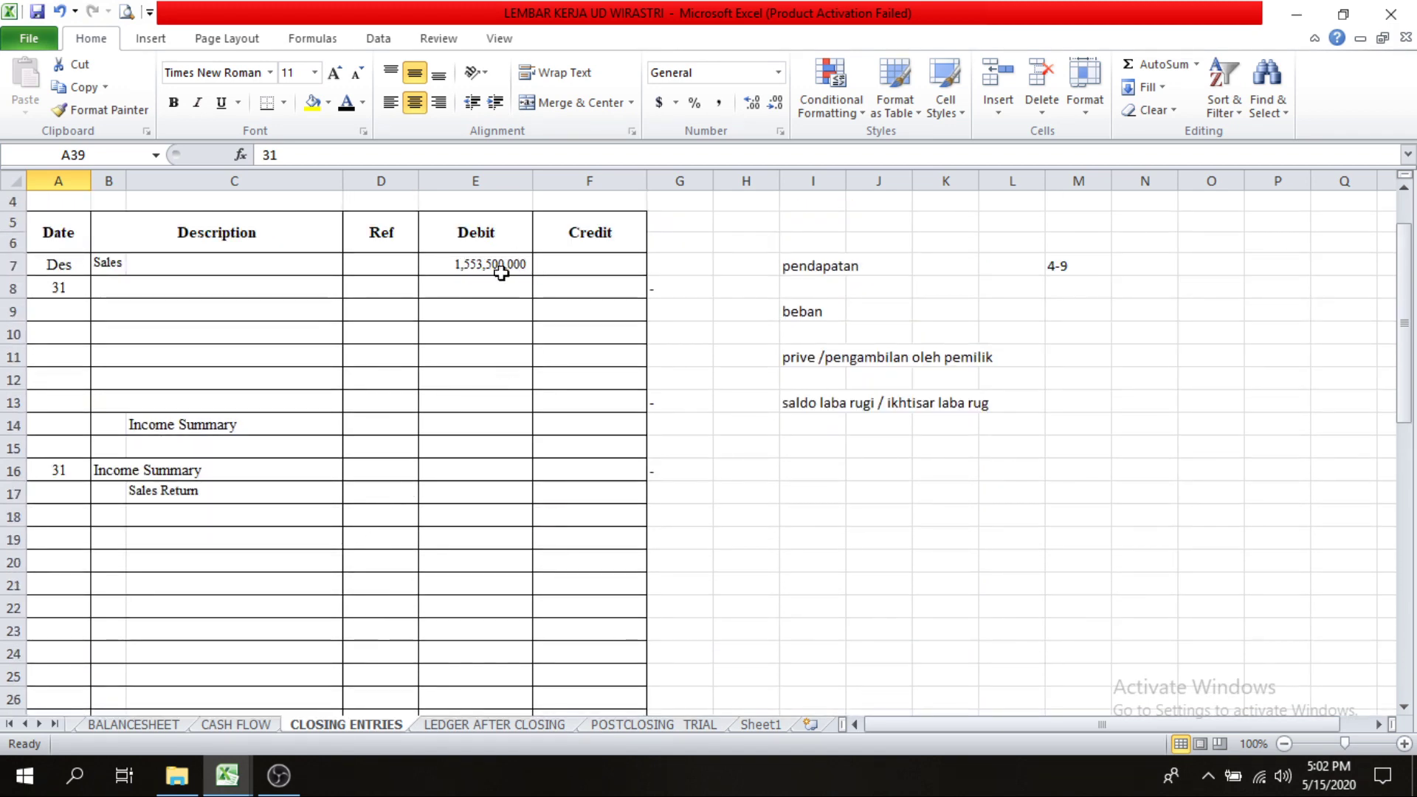
left_click(584, 415)
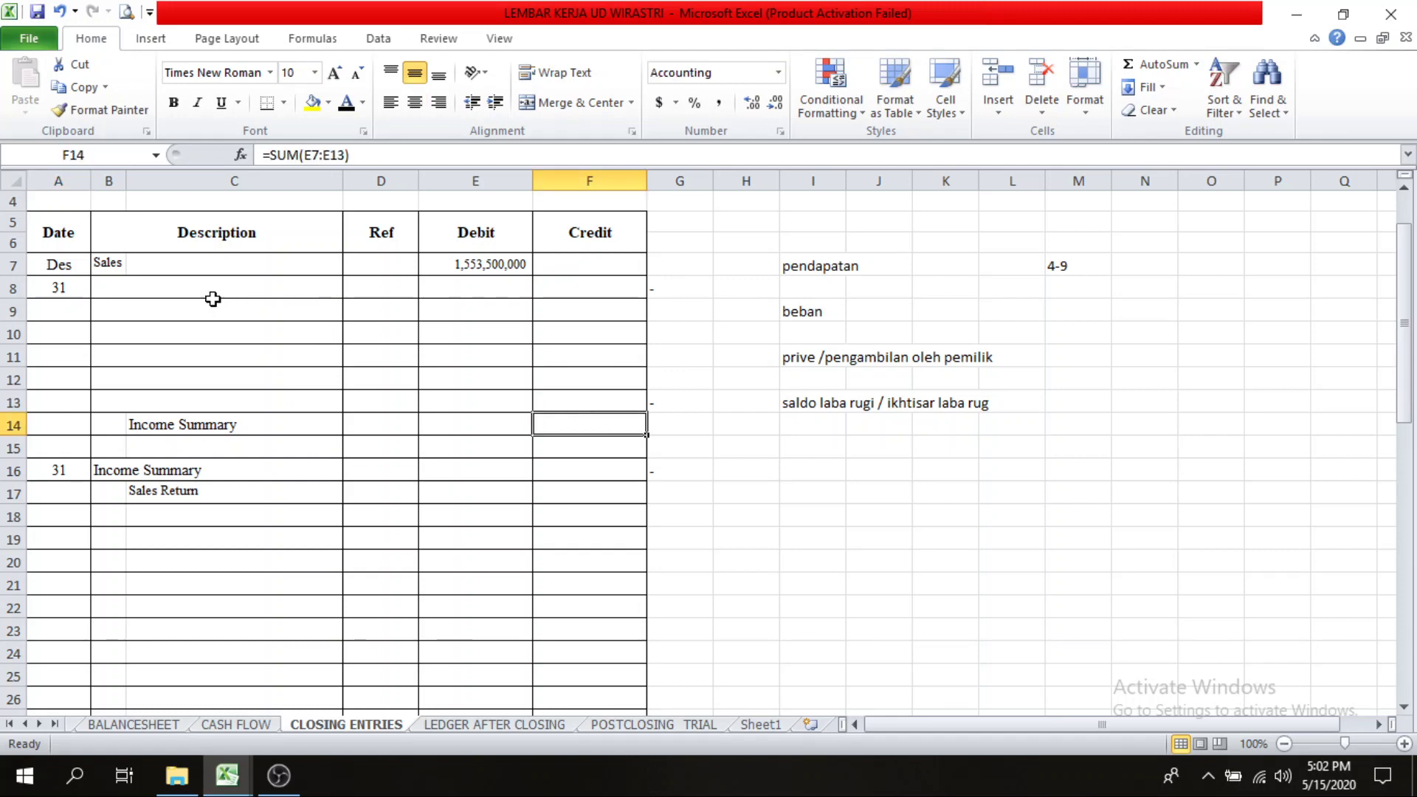
left_click_drag(204, 261, 228, 399)
left_click_drag(188, 493, 197, 705)
scroll(231, 657, "up", 2)
scroll(205, 624, "down", 1)
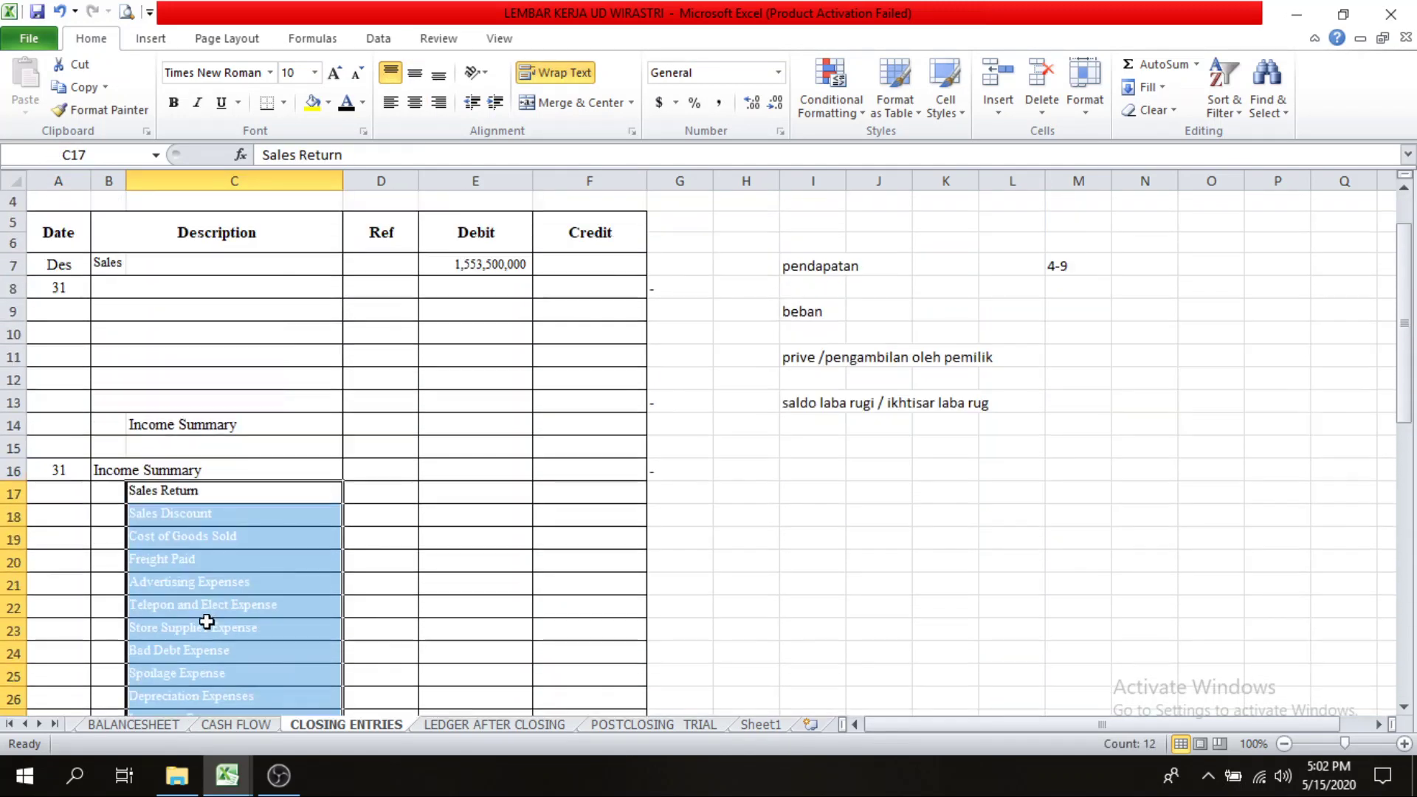
left_click(223, 442)
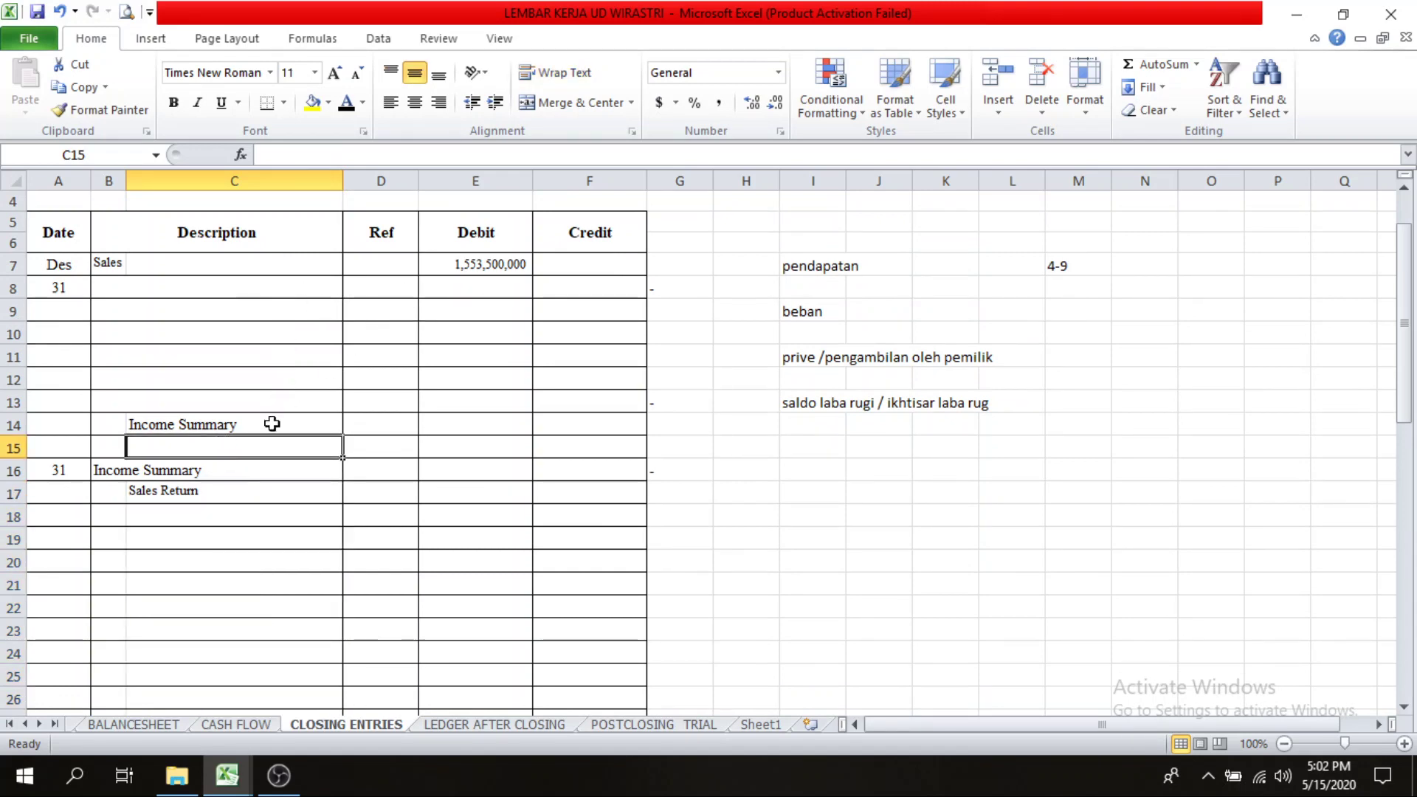
left_click(583, 427)
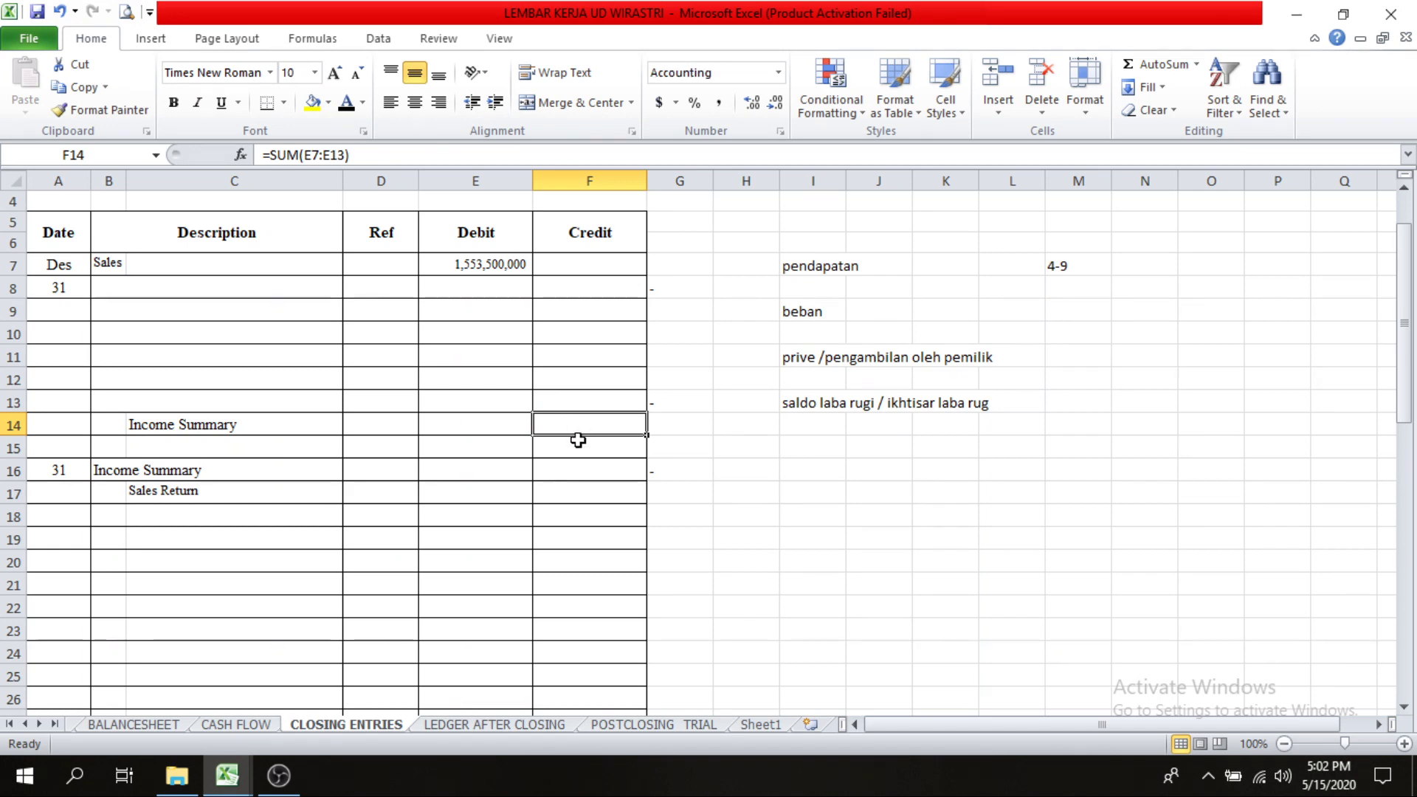
scroll(574, 444, "down", 1)
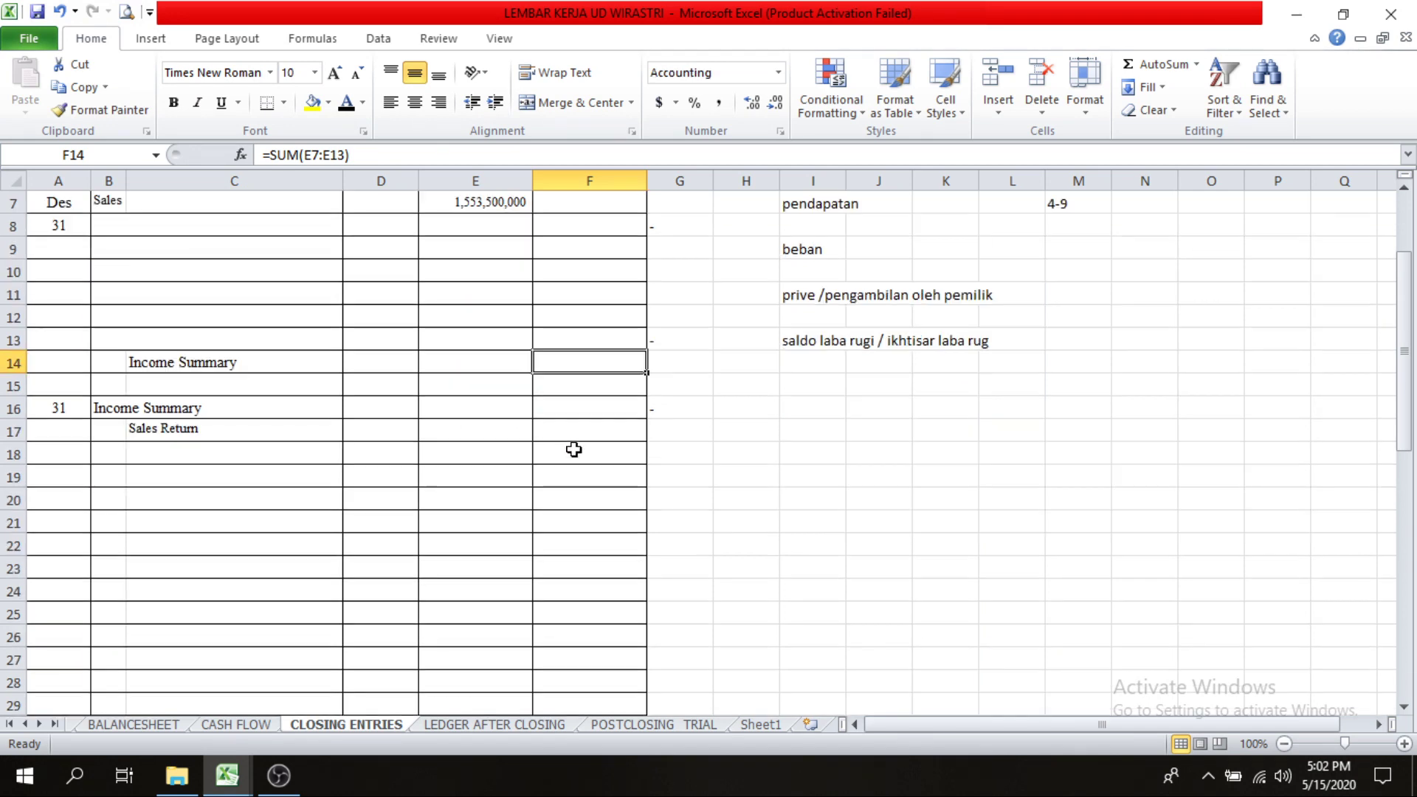
left_click(368, 414)
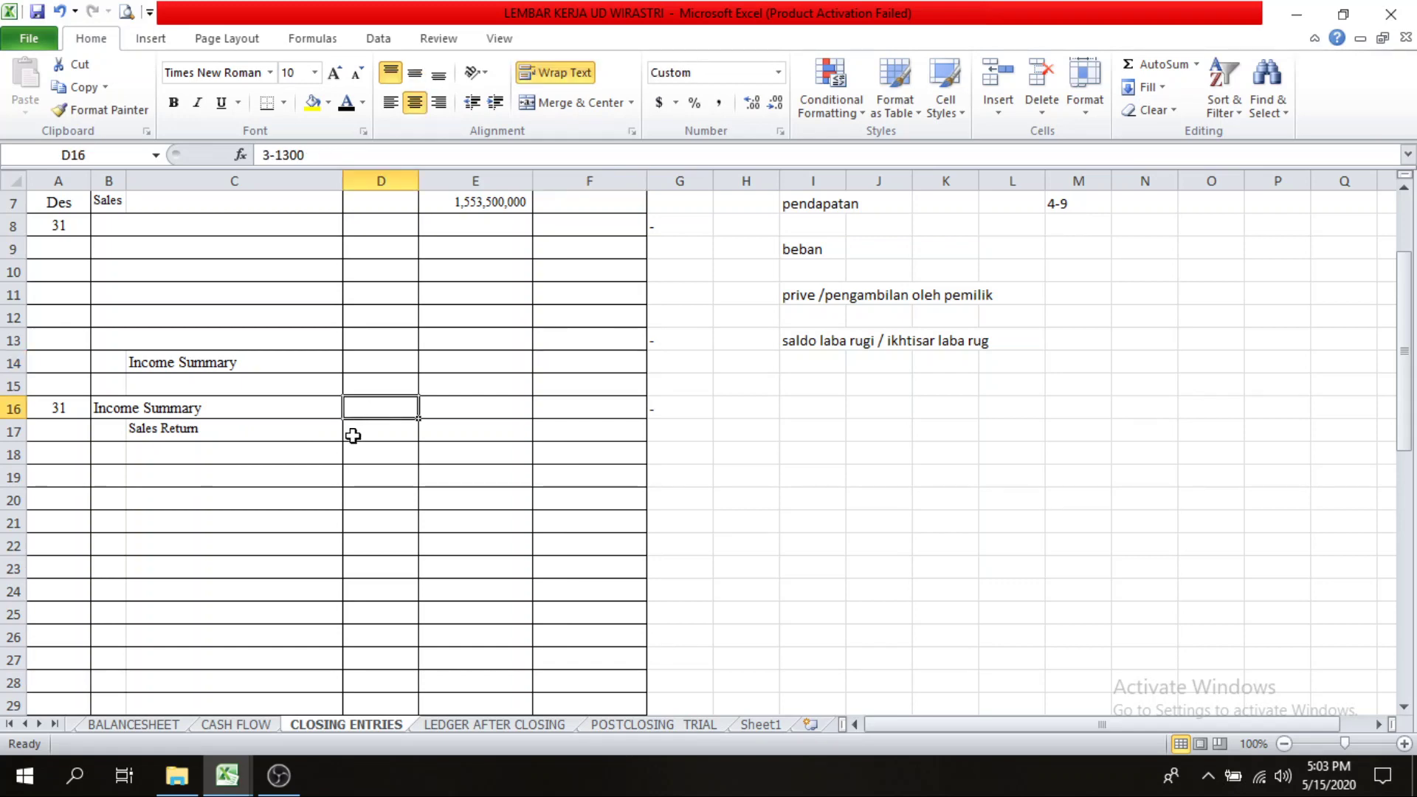
Step: Add the note "income summary yg di pendapatan ==" in H15, below the closing entry categories
left_click(760, 385)
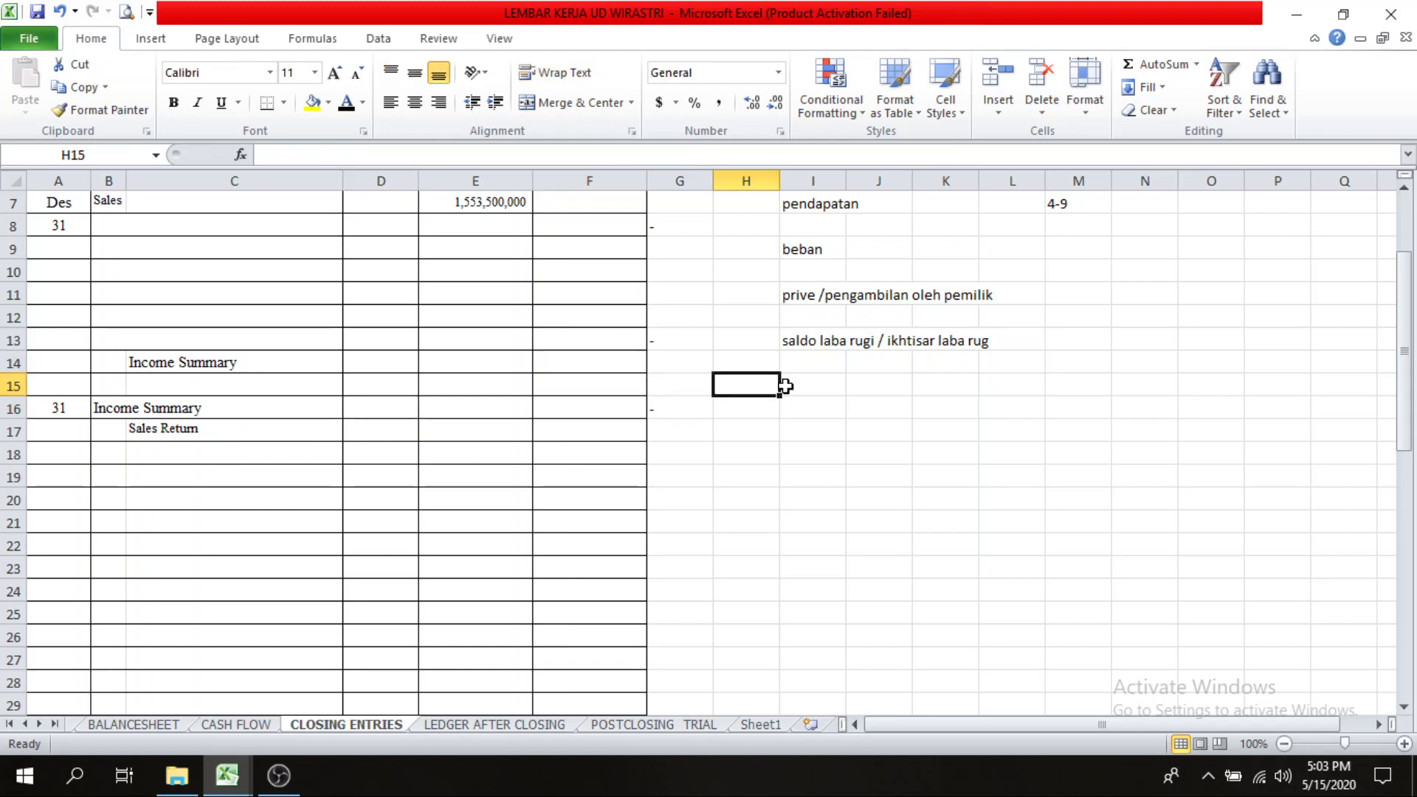
type("in")
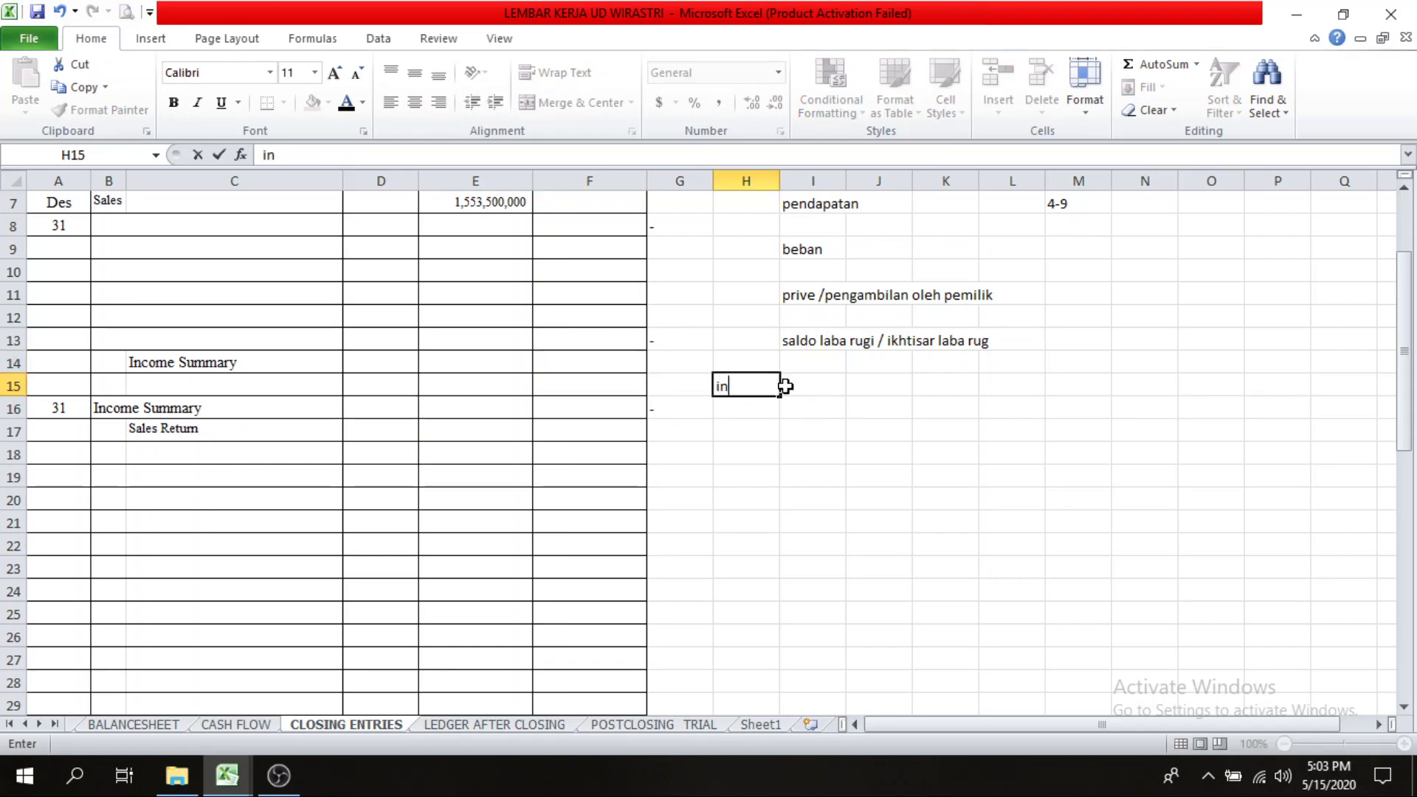
type("come summar")
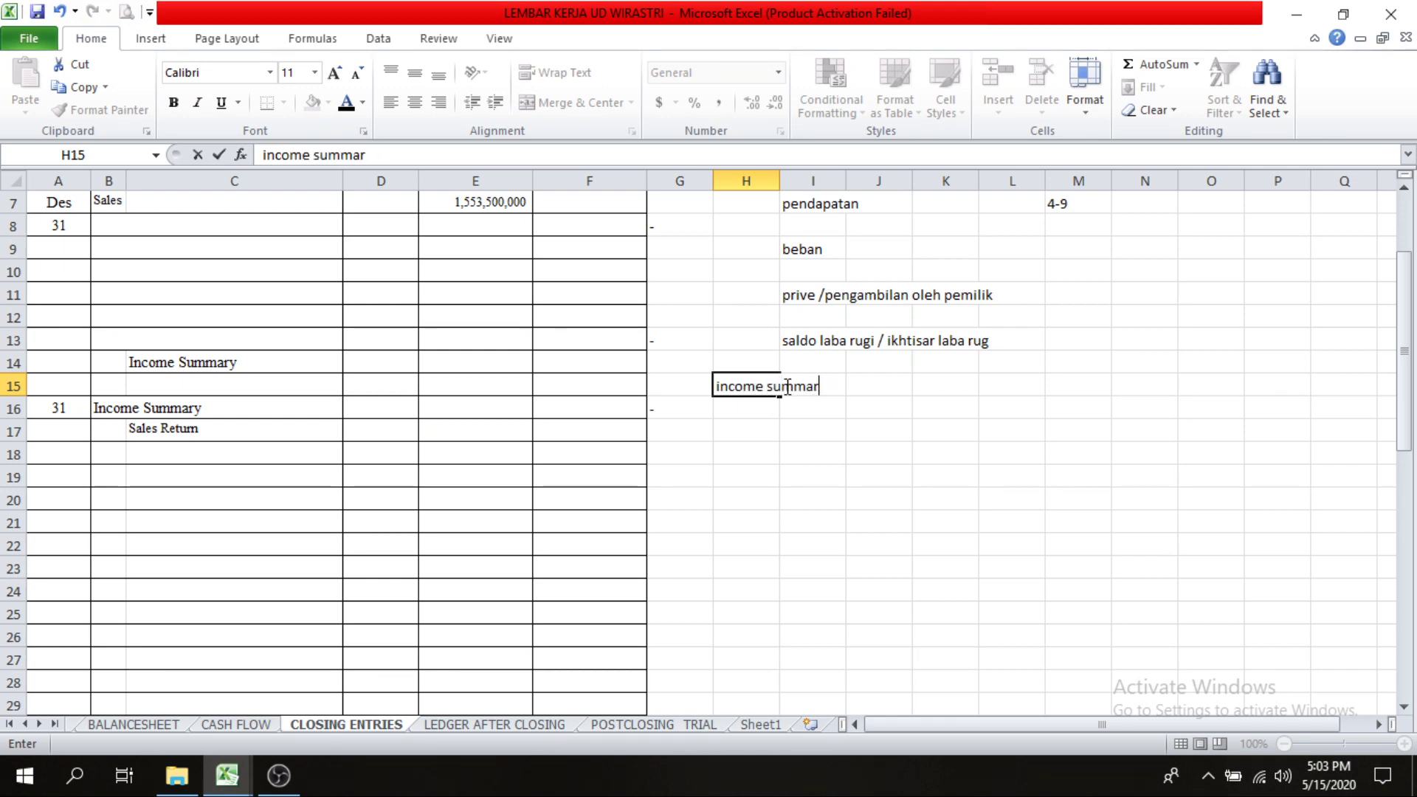
type("uyyg ")
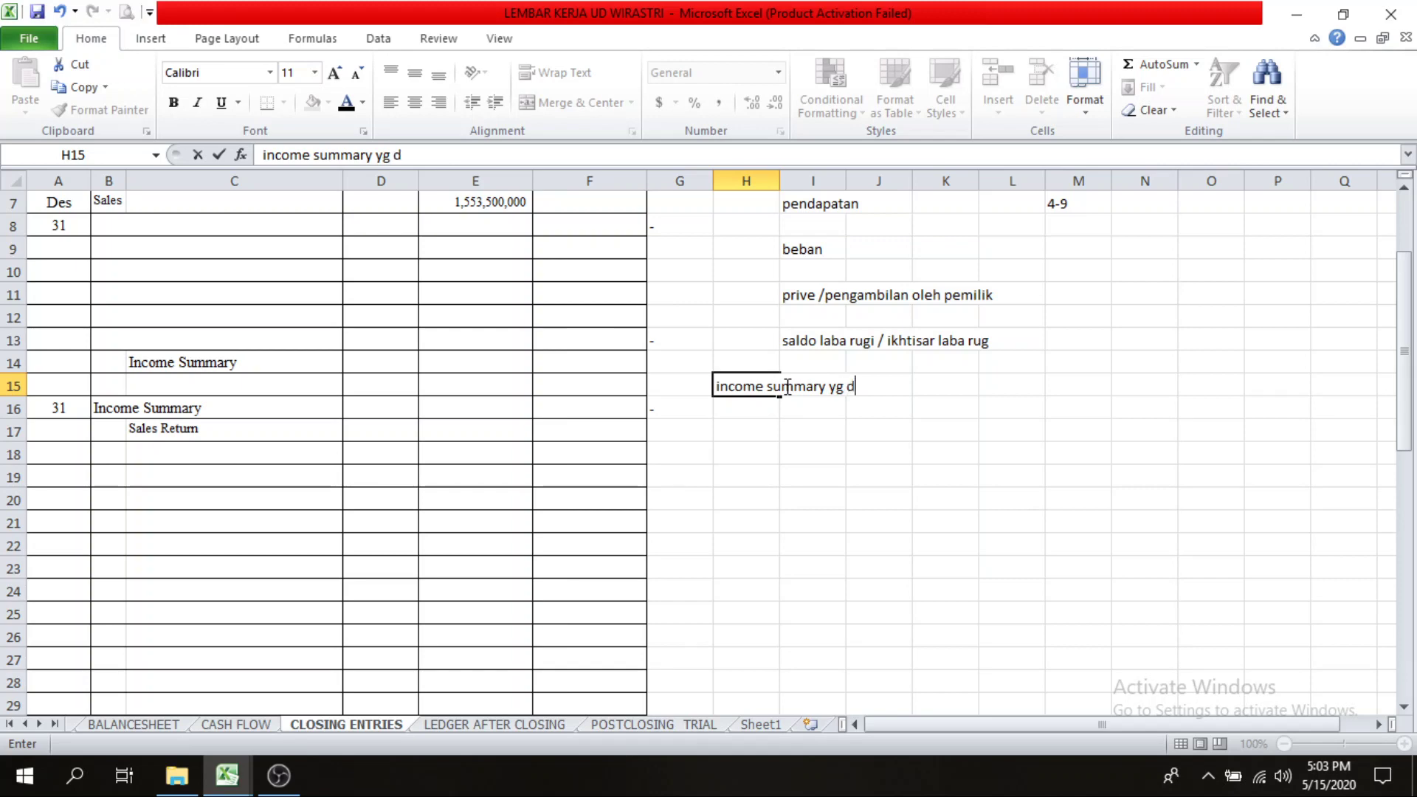
type("di pendapatan ==")
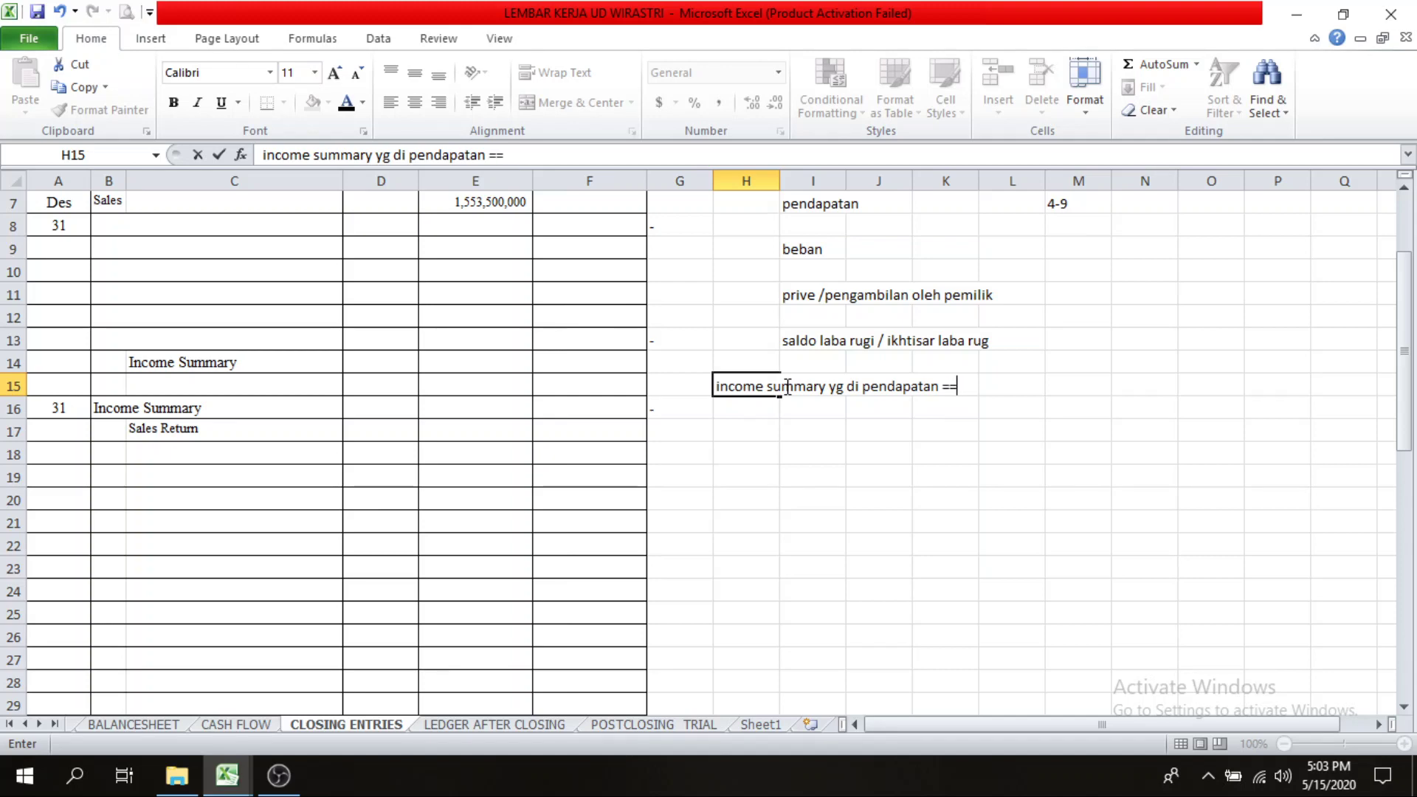
key("Return")
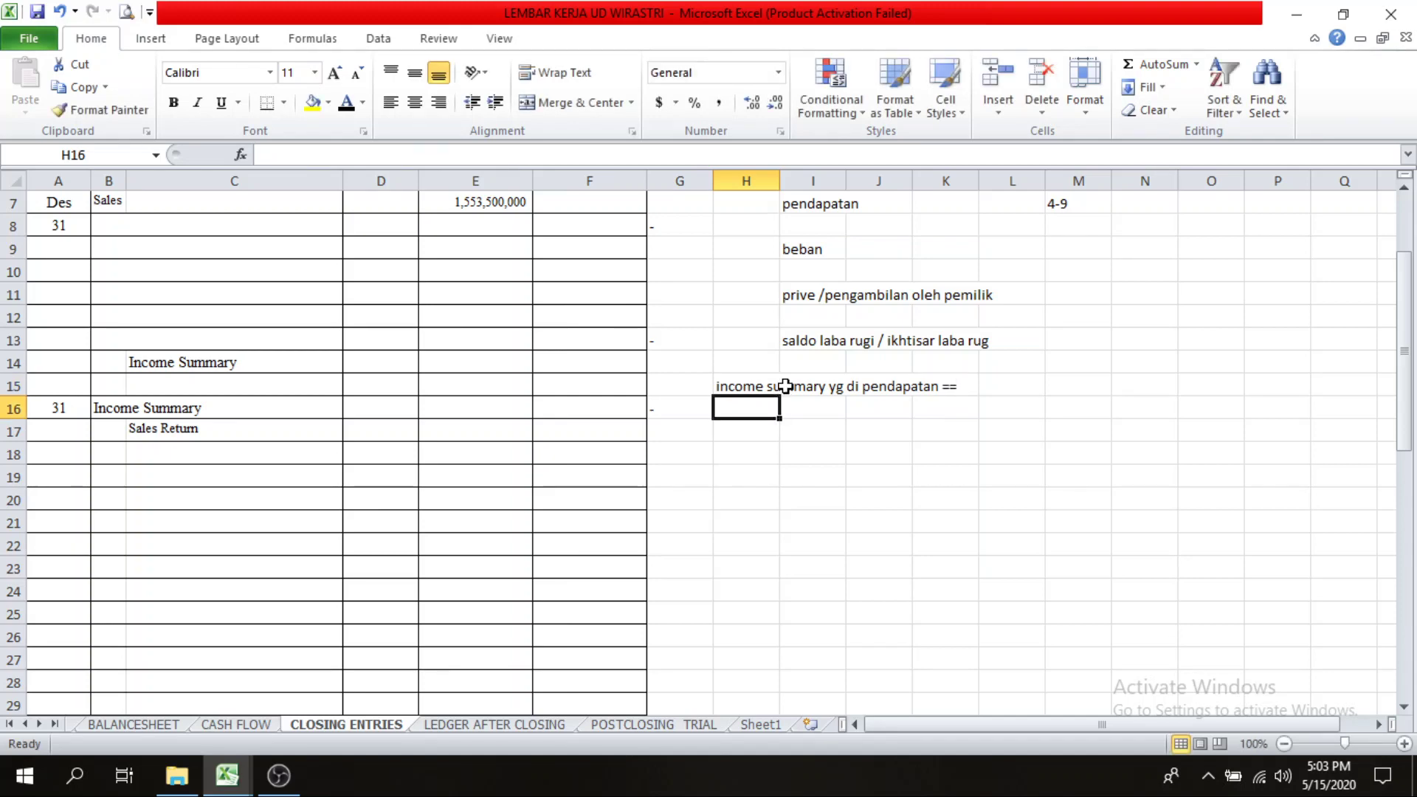
Step: Add the note "income summary yg di beban ==" in H16, adapting the wording of the note above
type("i")
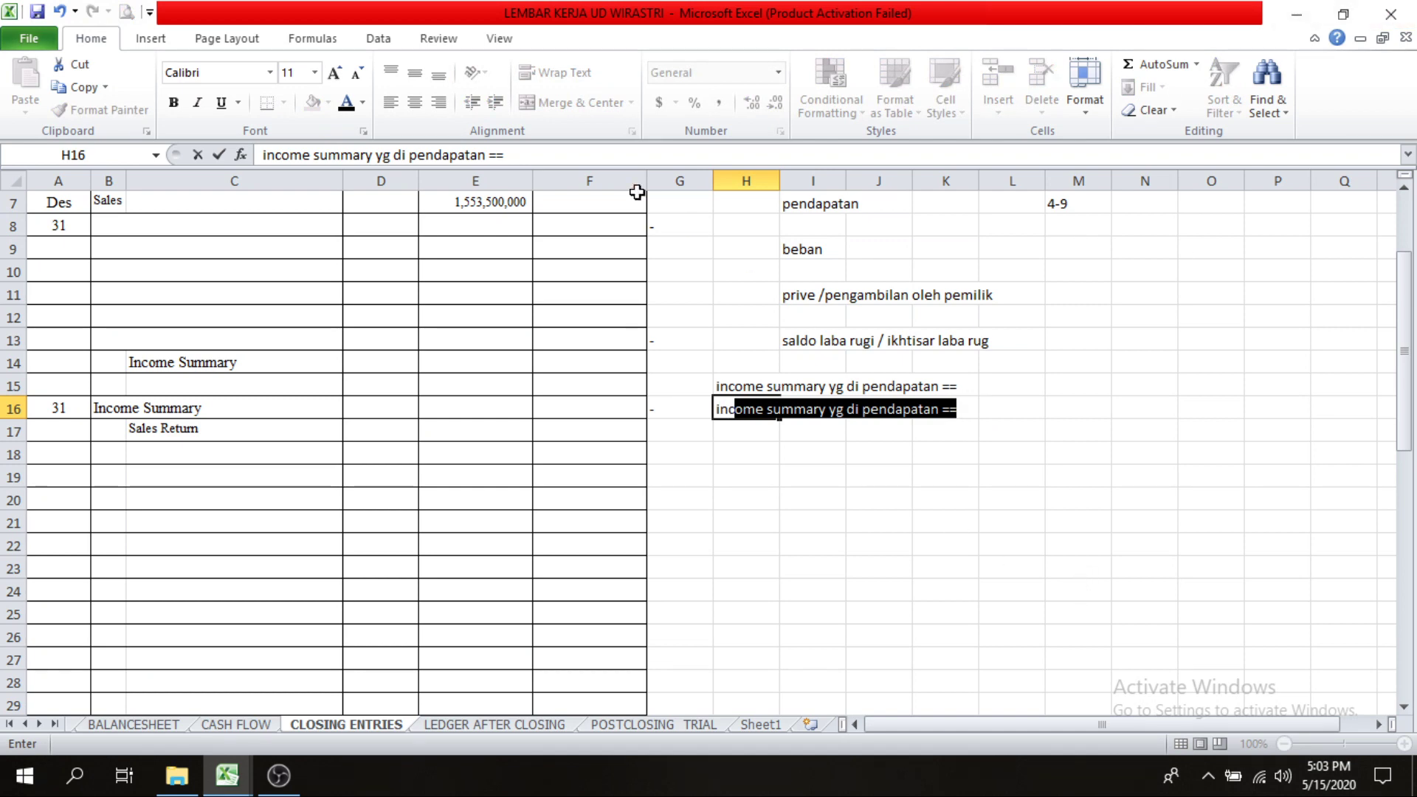
left_click(488, 157)
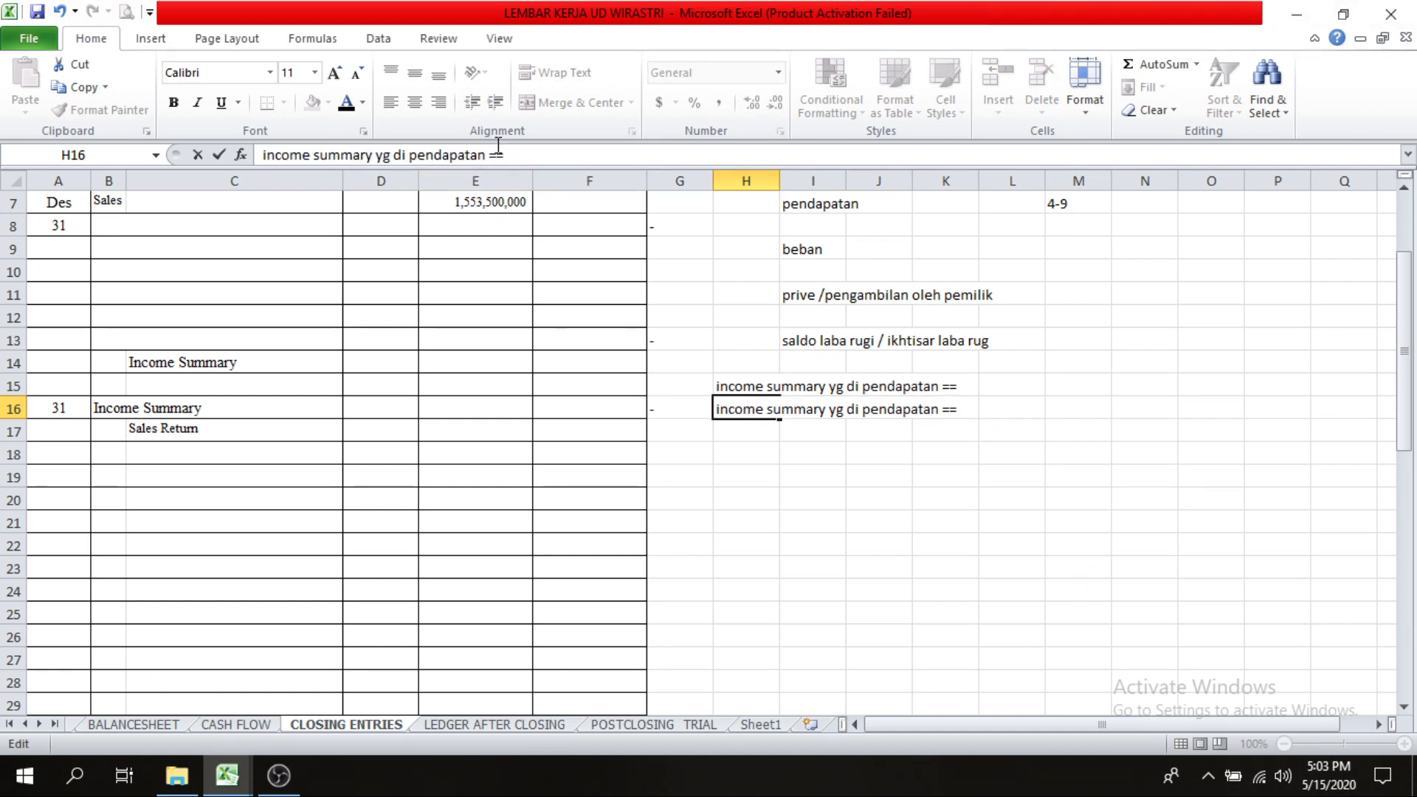
key("BackSpace")
key("BackSpace")
key("BackSpace")
key("BackSpace")
key("BackSpace")
key("BackSpace")
key("BackSpace")
key("BackSpace")
key("BackSpace")
key("BackSpace")
key("BackSpace")
type("b")
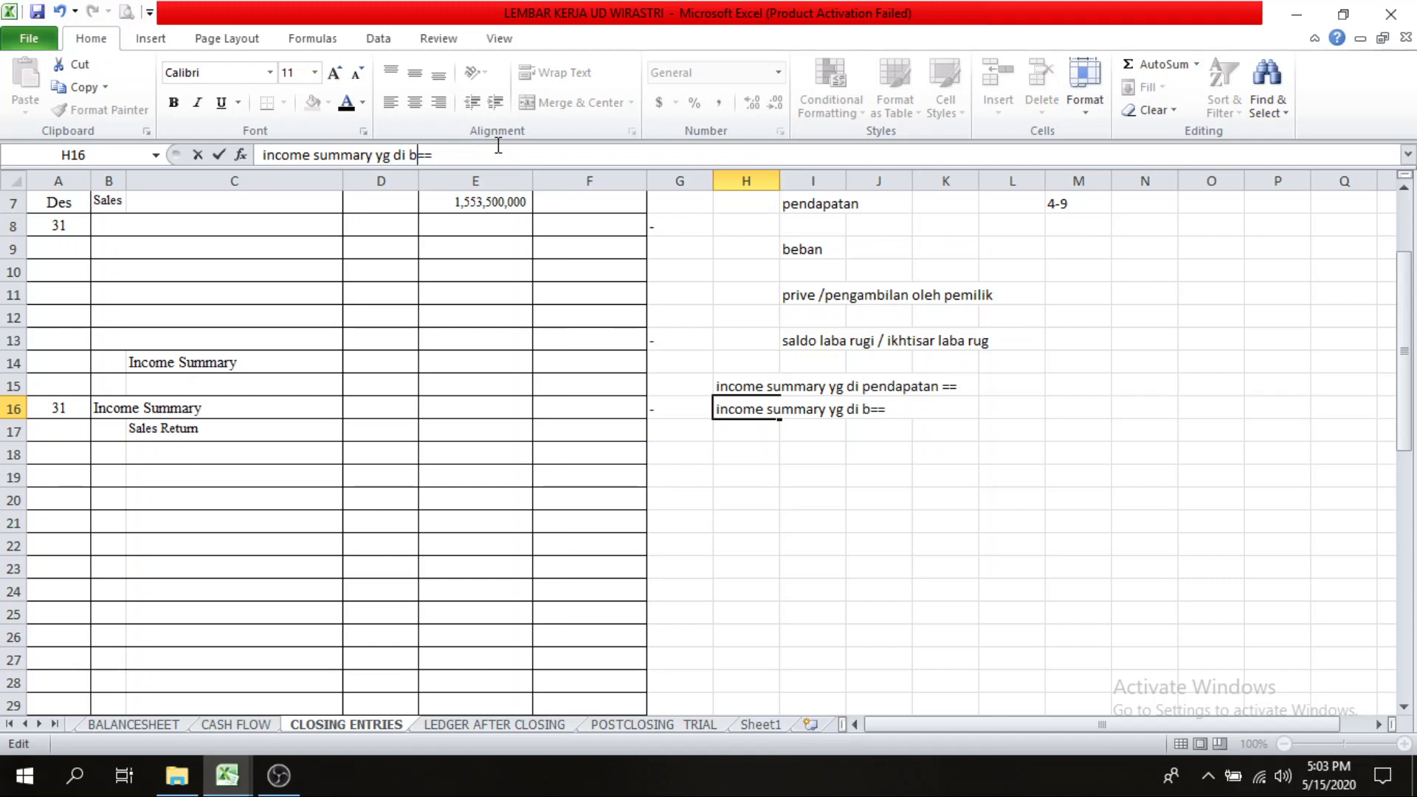
type("eban")
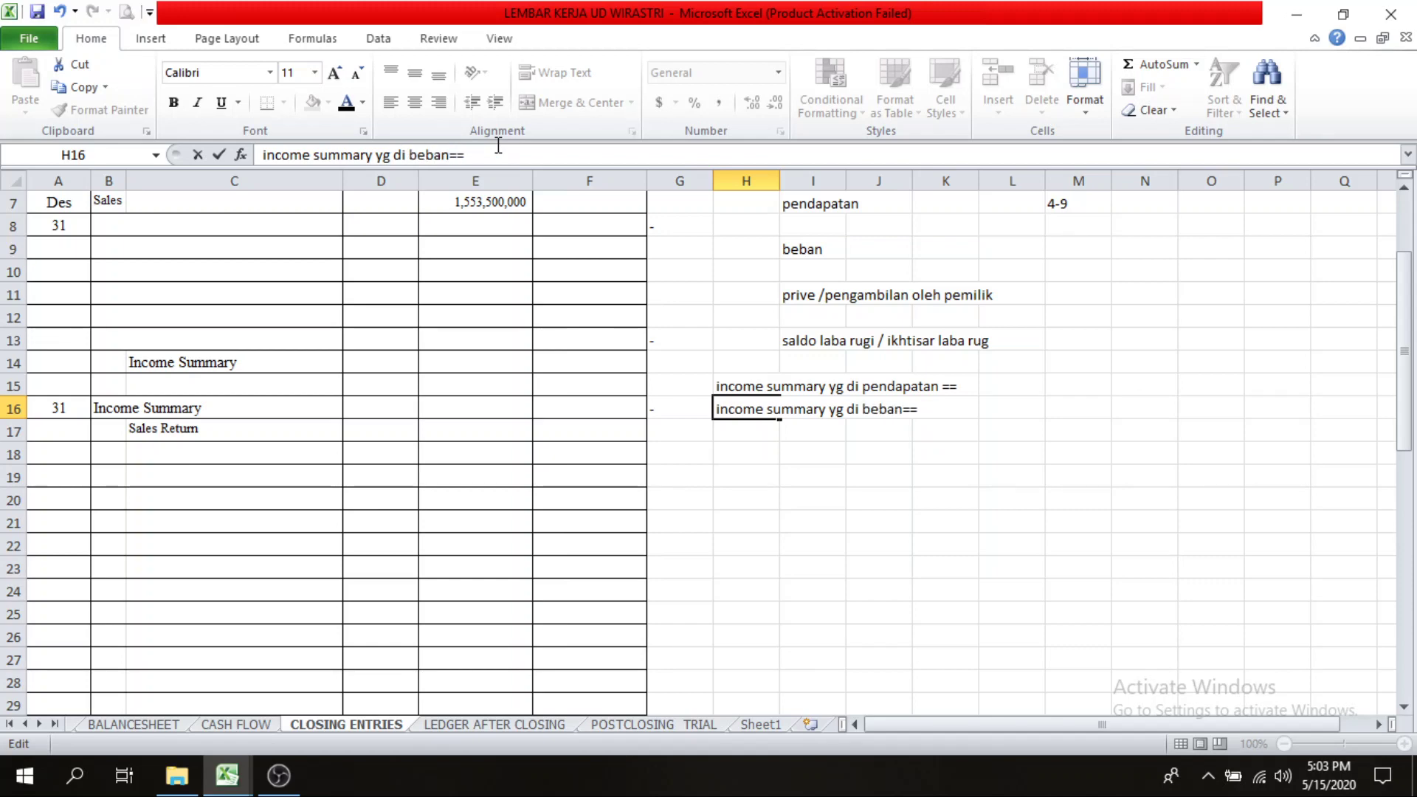
key("Return")
Step: Point out cells L15:L16 beside the two notes as the place to compare the income summary amounts
left_click(1004, 380)
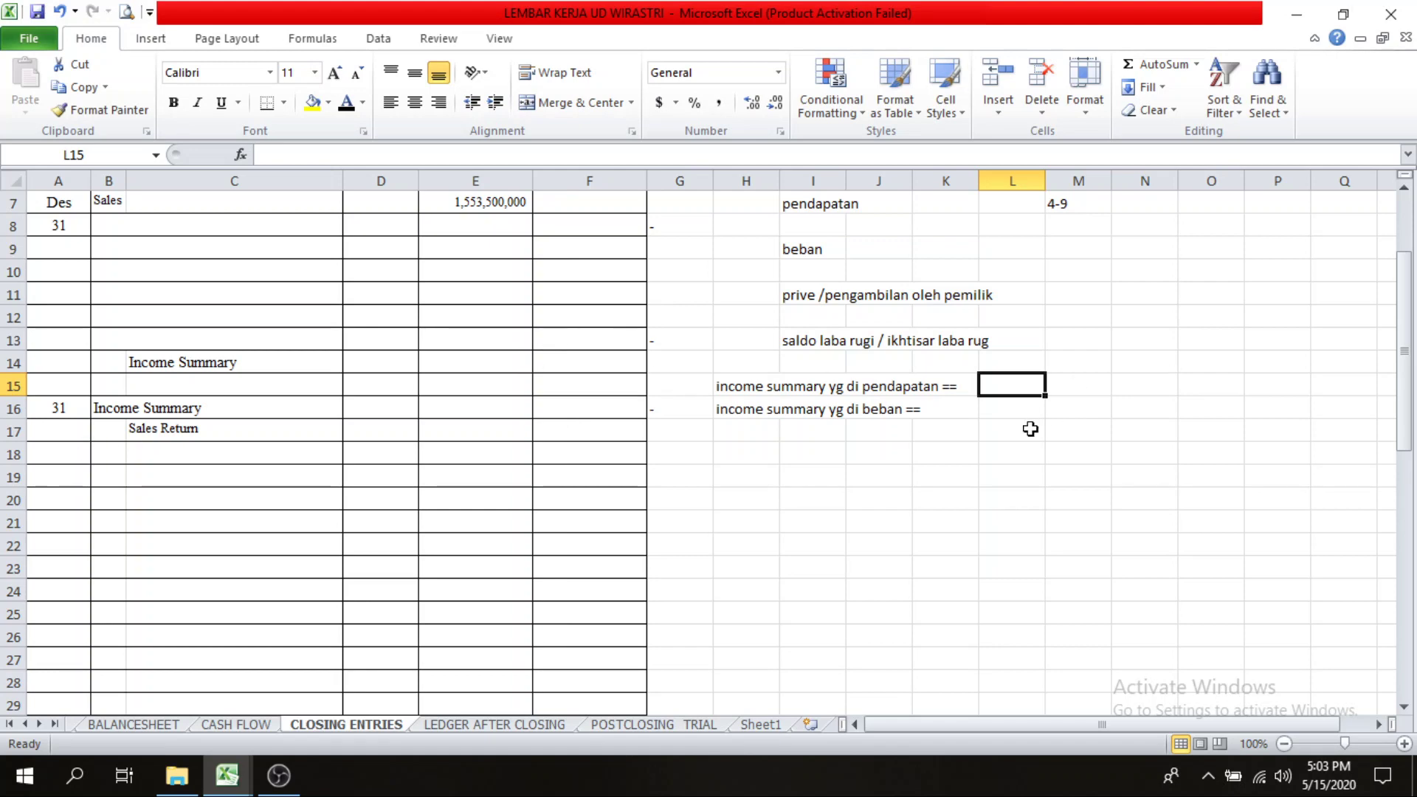
left_click(1019, 399)
mouse_move(1012, 383)
left_mouse_down()
mouse_move(1018, 424)
mouse_move(1009, 405)
left_mouse_up()
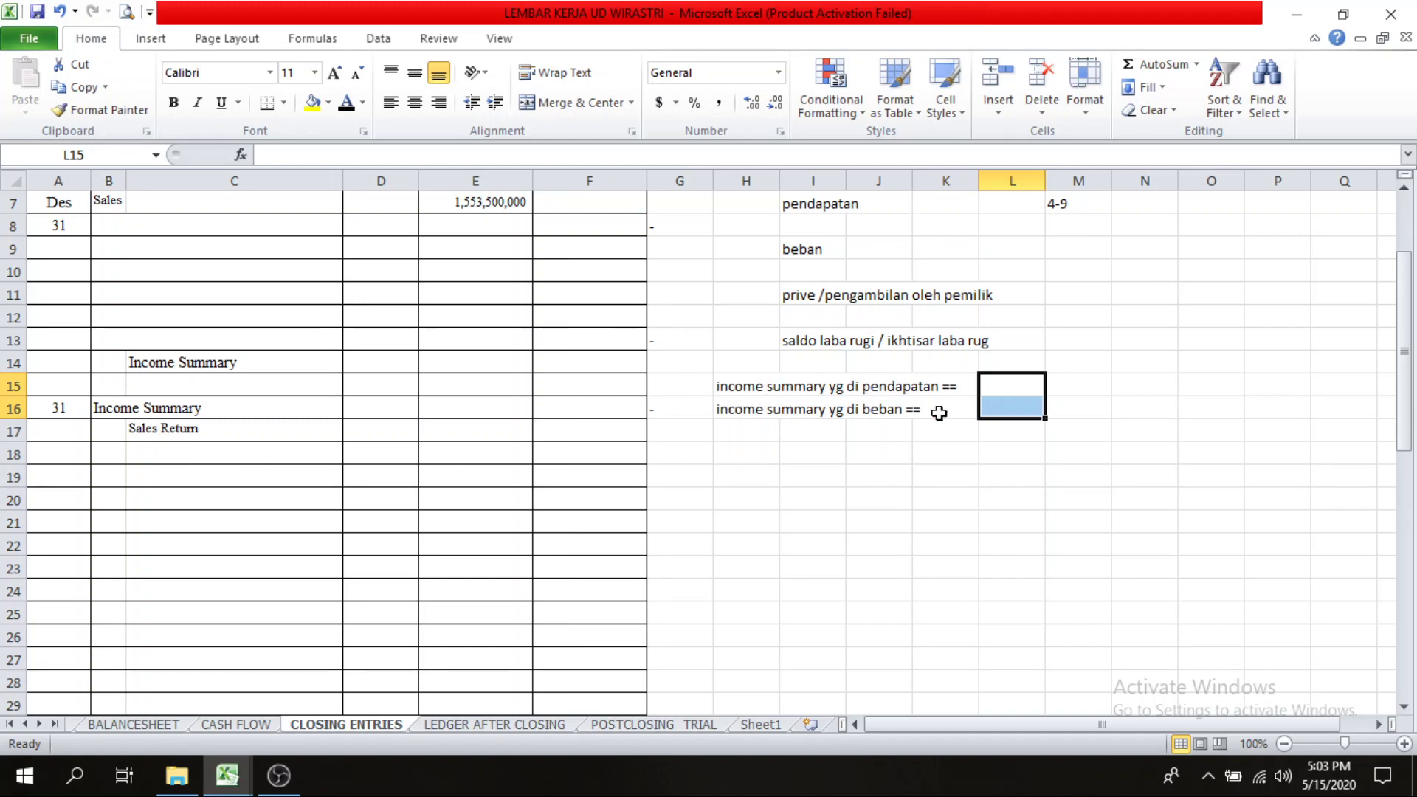
left_click(983, 413)
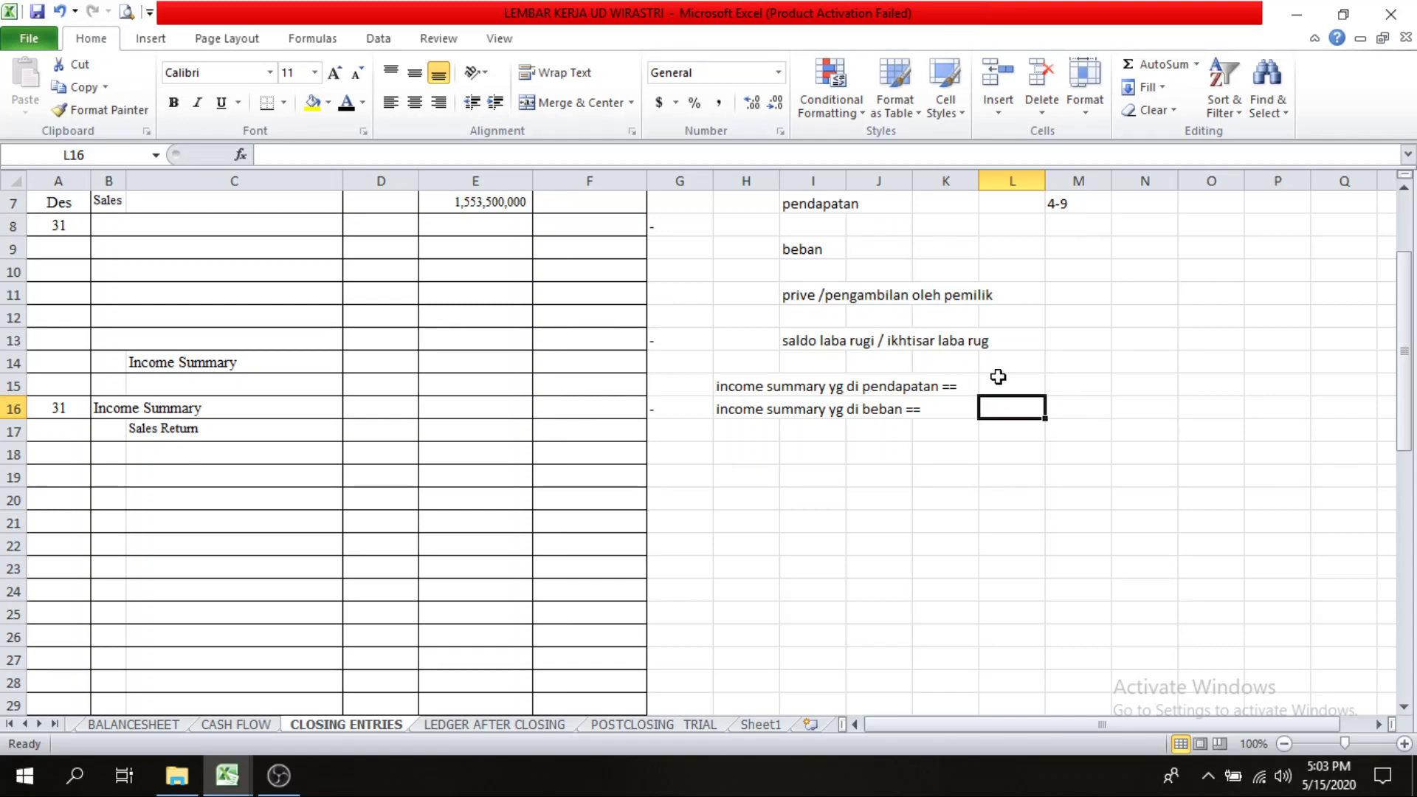
left_click_drag(989, 377, 999, 398)
Step: Apply a black font colour to Income Summary in B39 and the owner's capital account in C40, checking the debit formula in E39
scroll(695, 506, "down", 3)
scroll(696, 506, "down", 2)
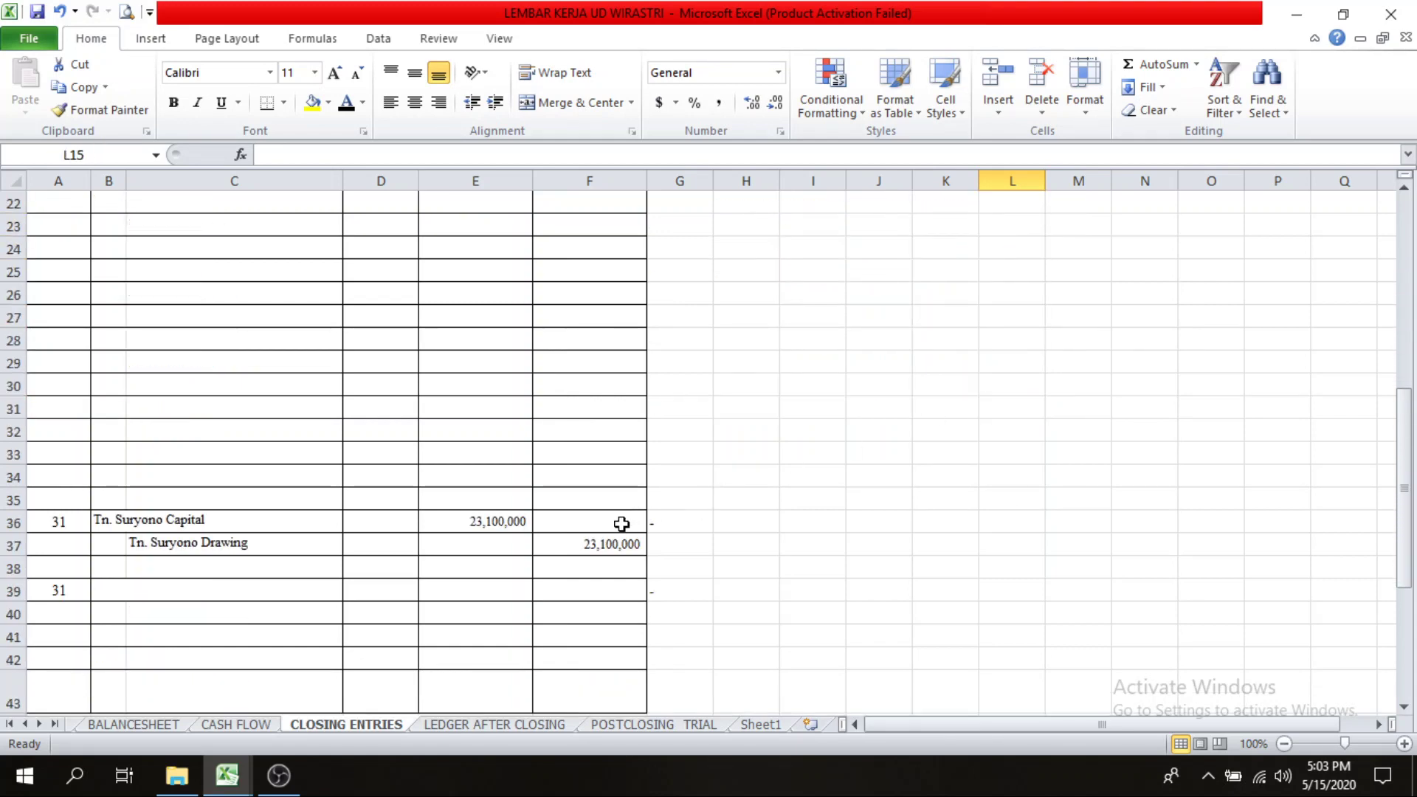
left_click(105, 594)
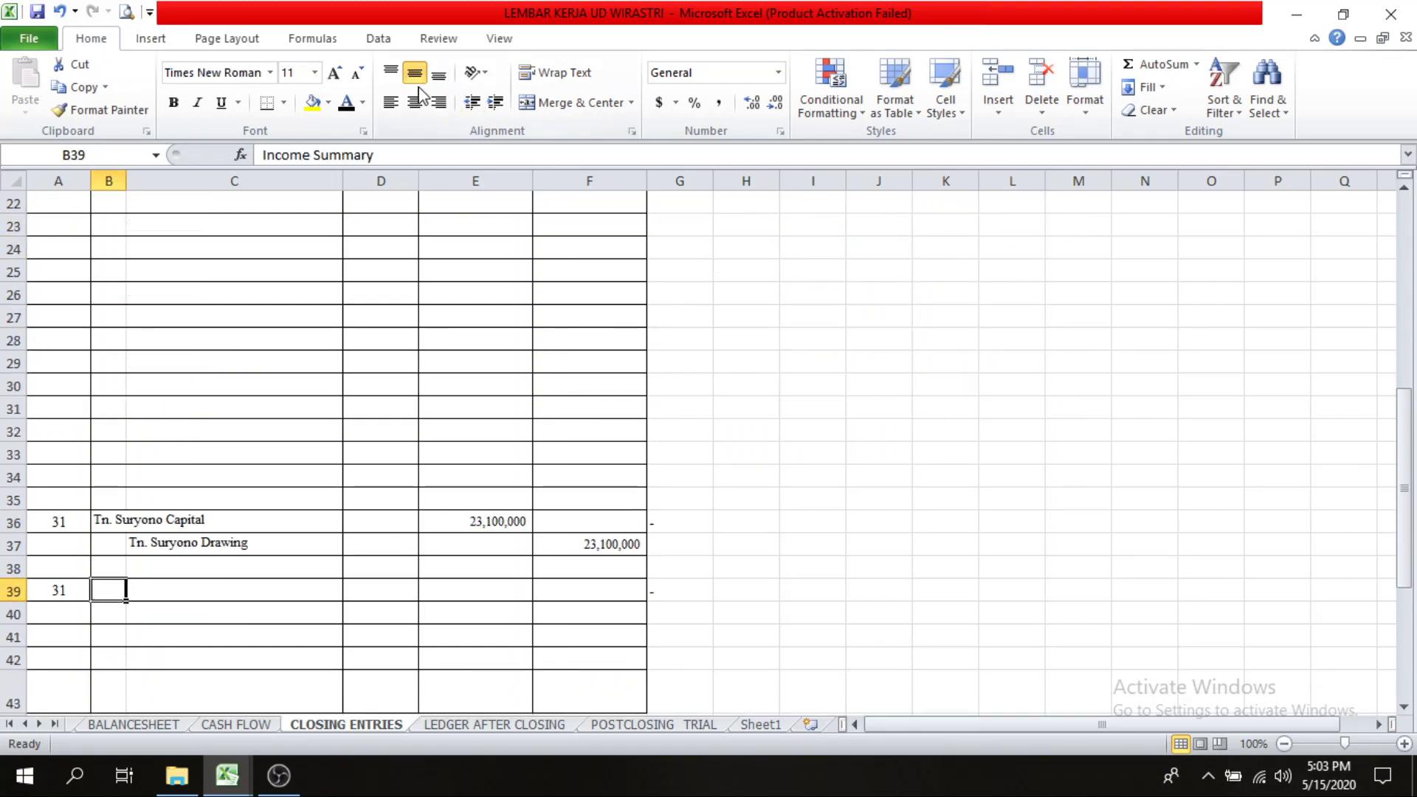
left_click(346, 100)
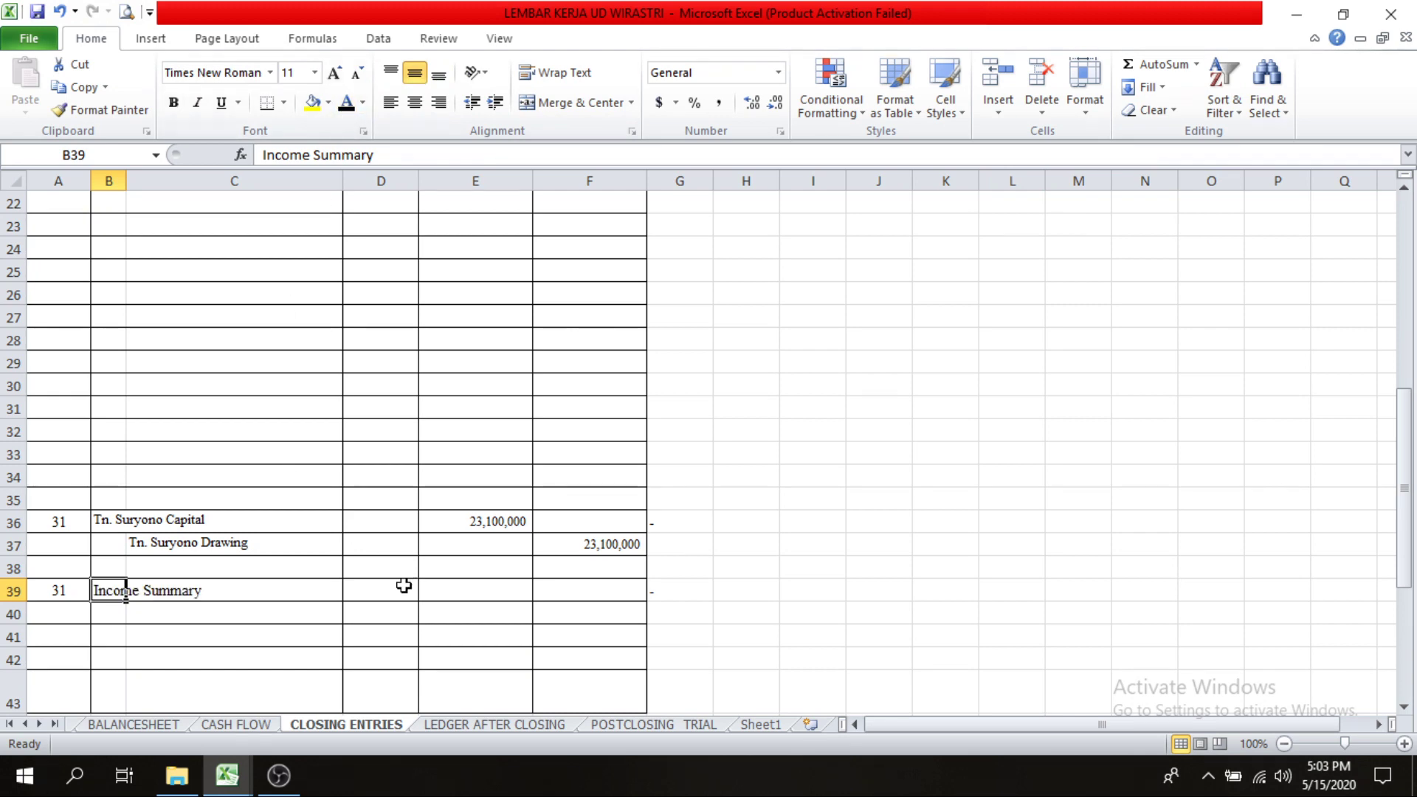
left_click(466, 594)
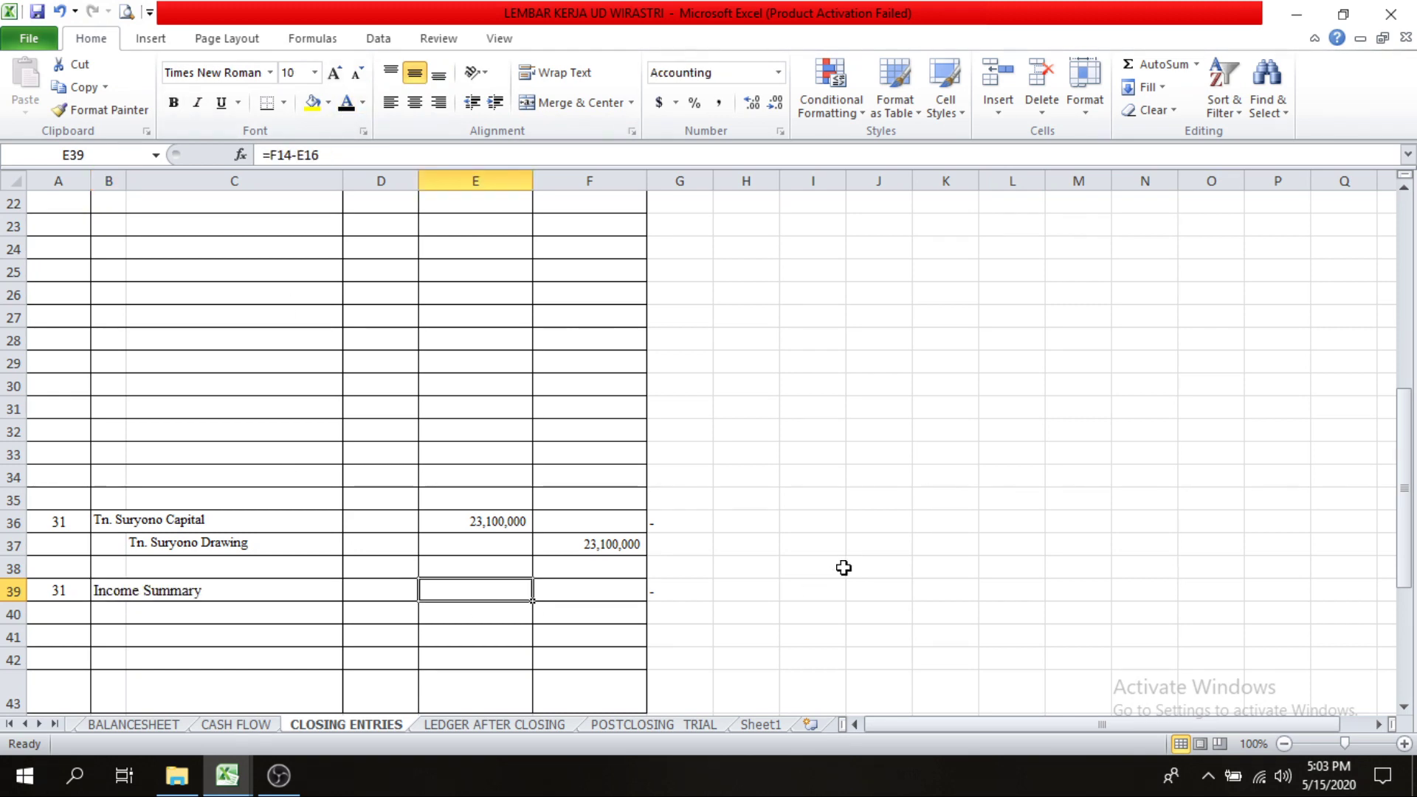
left_click(152, 616)
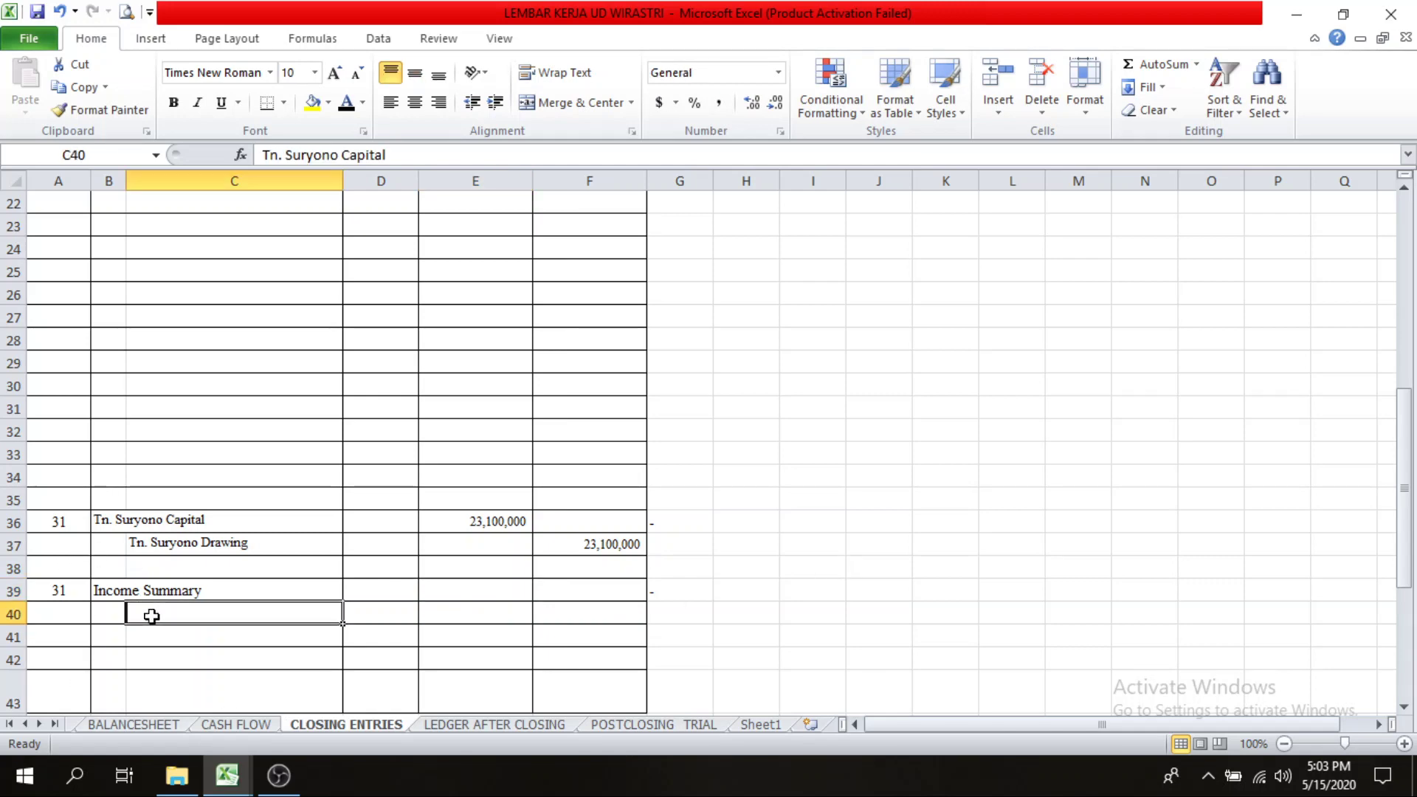
left_click(348, 104)
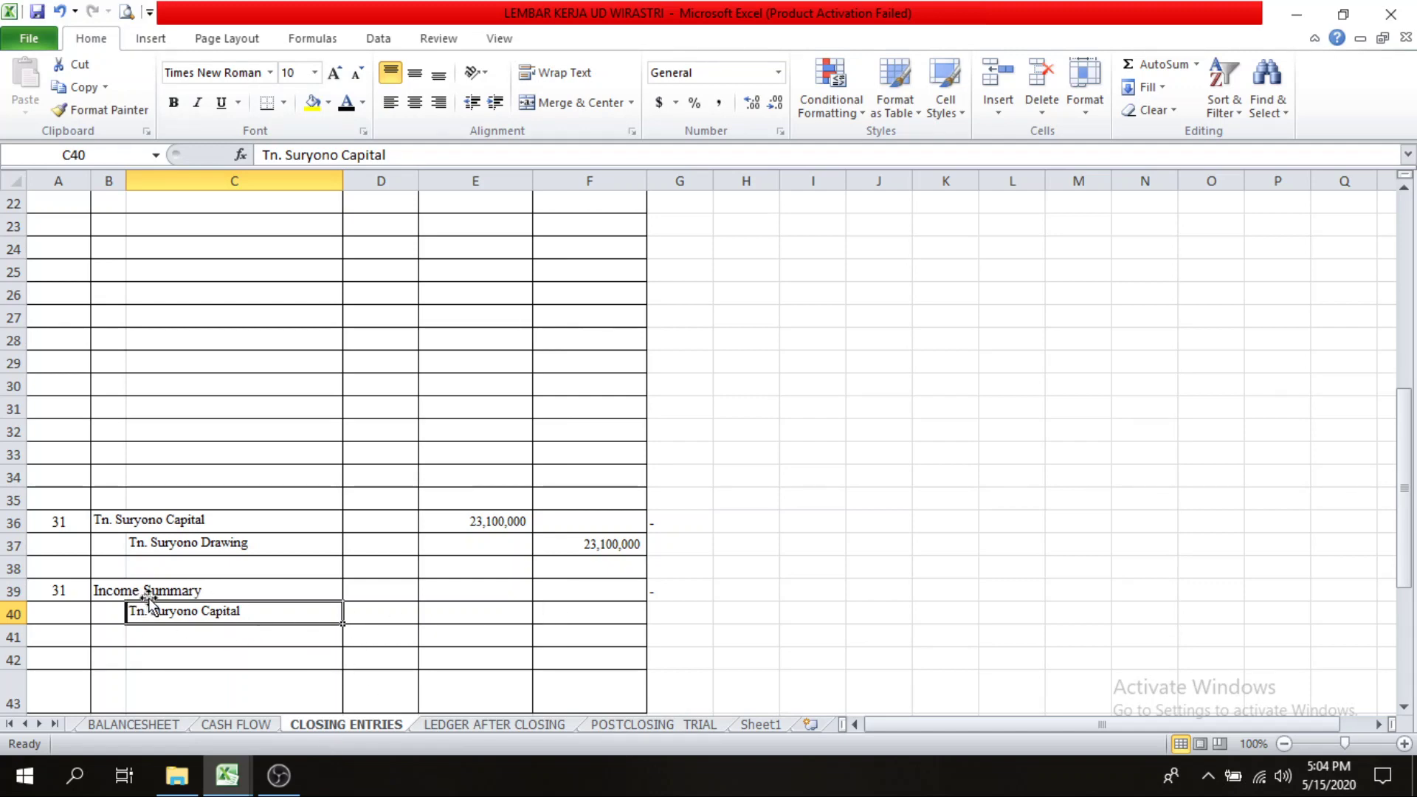
Step: Compare the revenue and expense Income Summary entries and the notes in H15 and H16 with the closing entry in rows 39 and 40
scroll(323, 550, "up", 7)
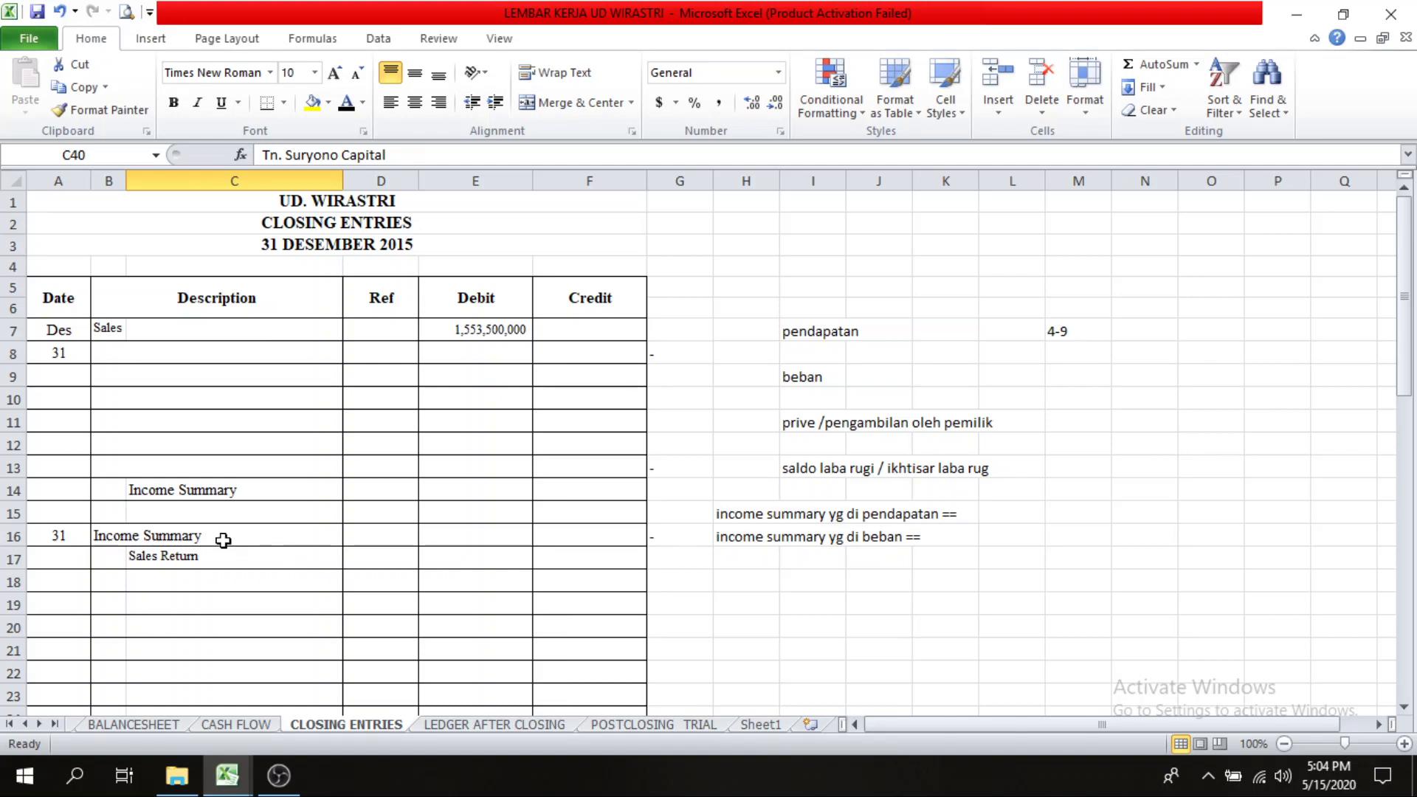
scroll(223, 547, "down", 1)
scroll(224, 546, "down", 7)
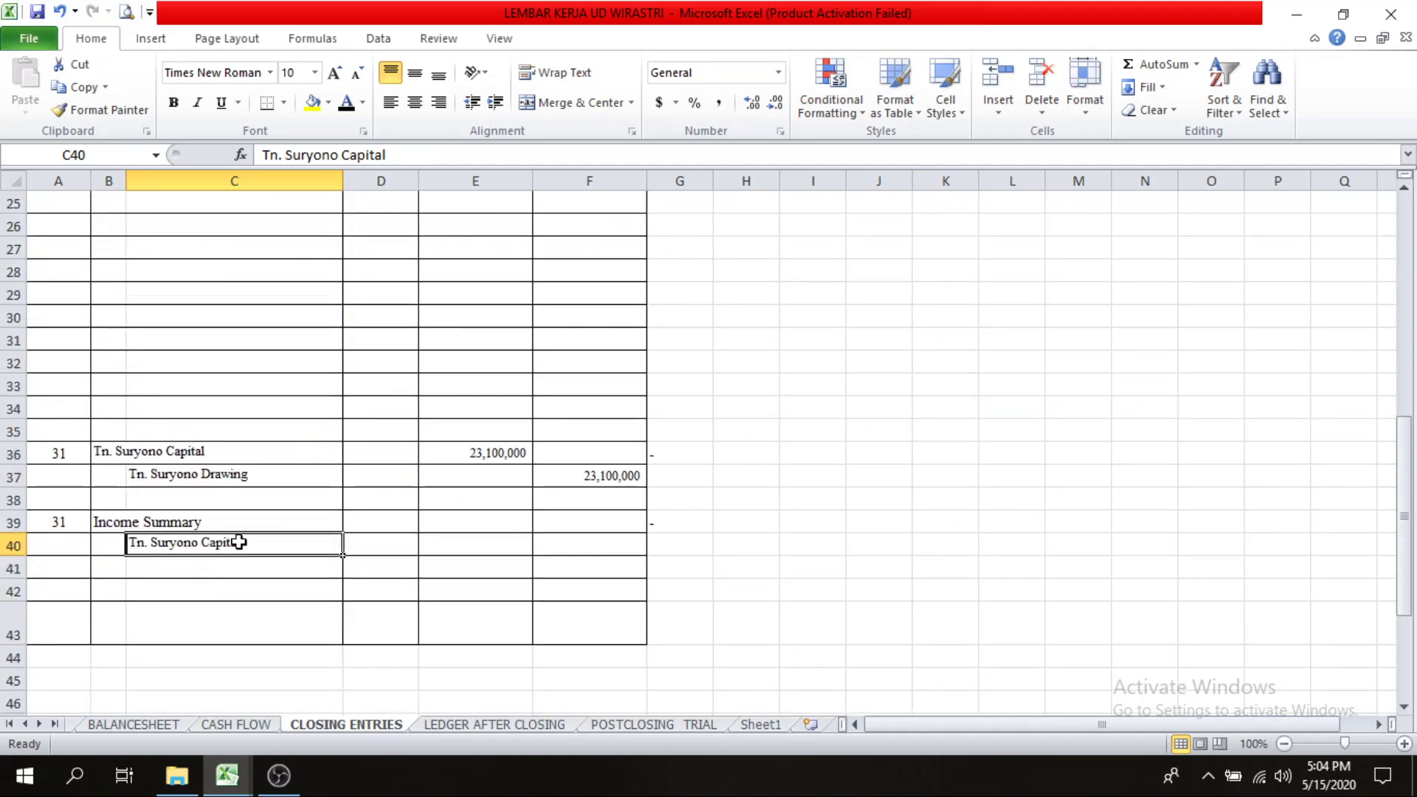
scroll(363, 399, "up", 8)
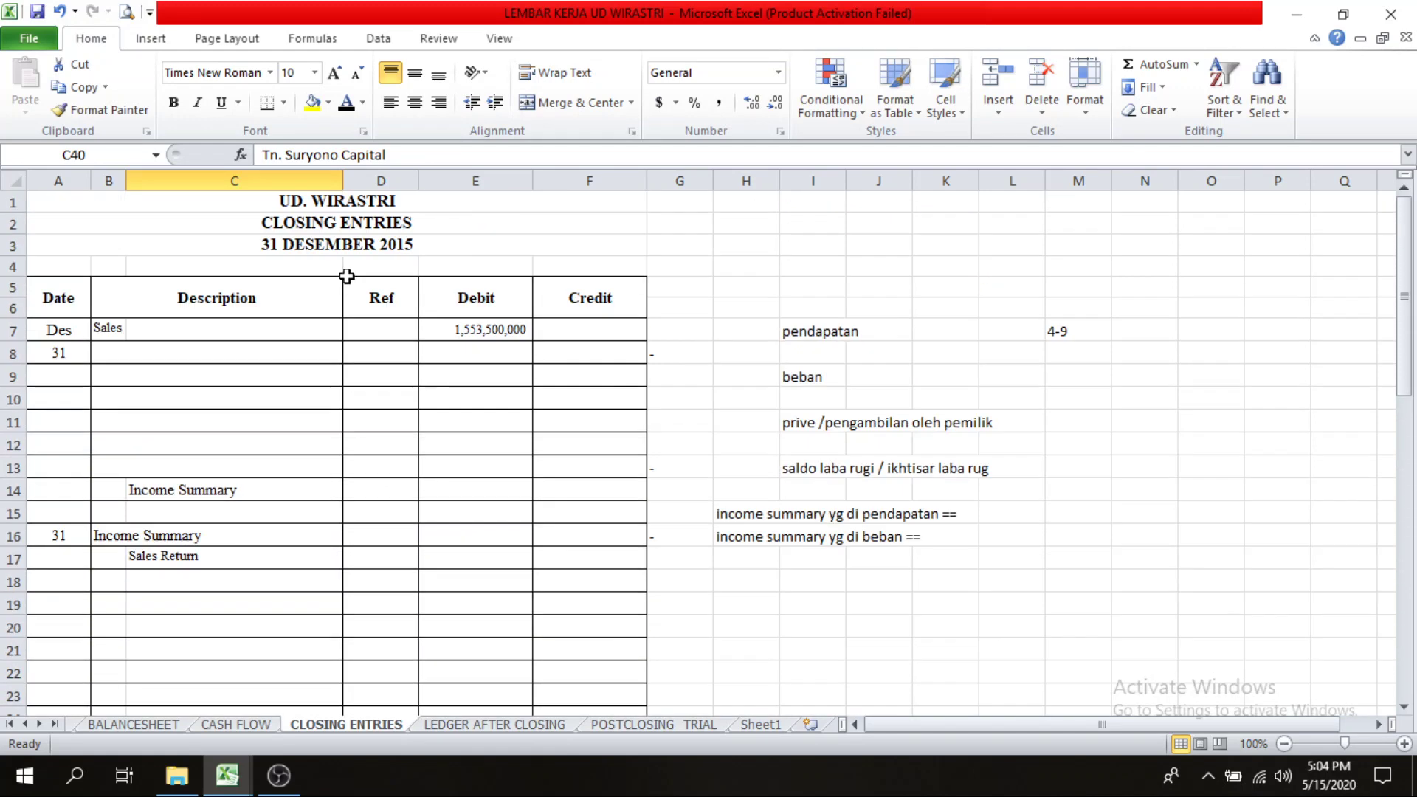
scroll(348, 512, "down", 4)
scroll(348, 512, "down", 4)
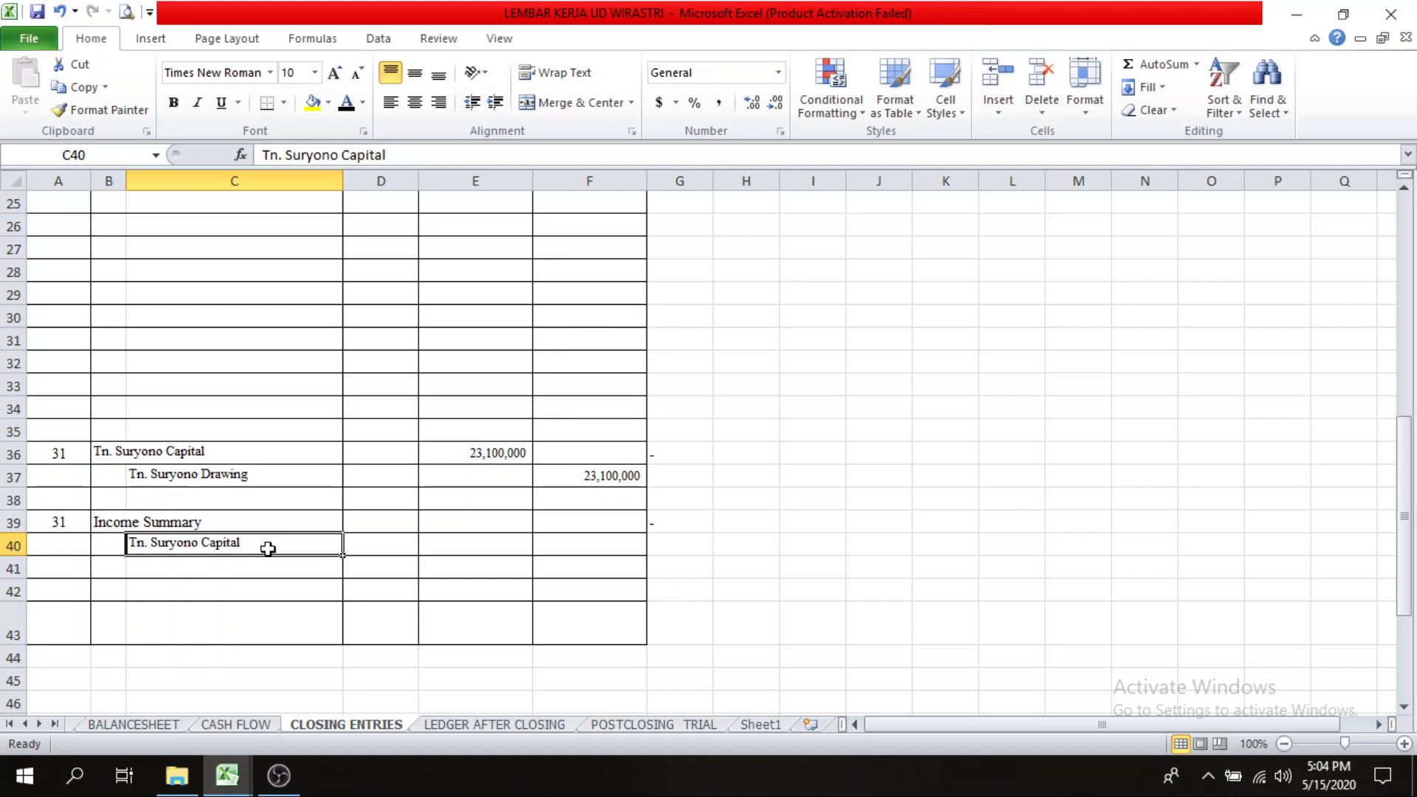
scroll(613, 442, "up", 6)
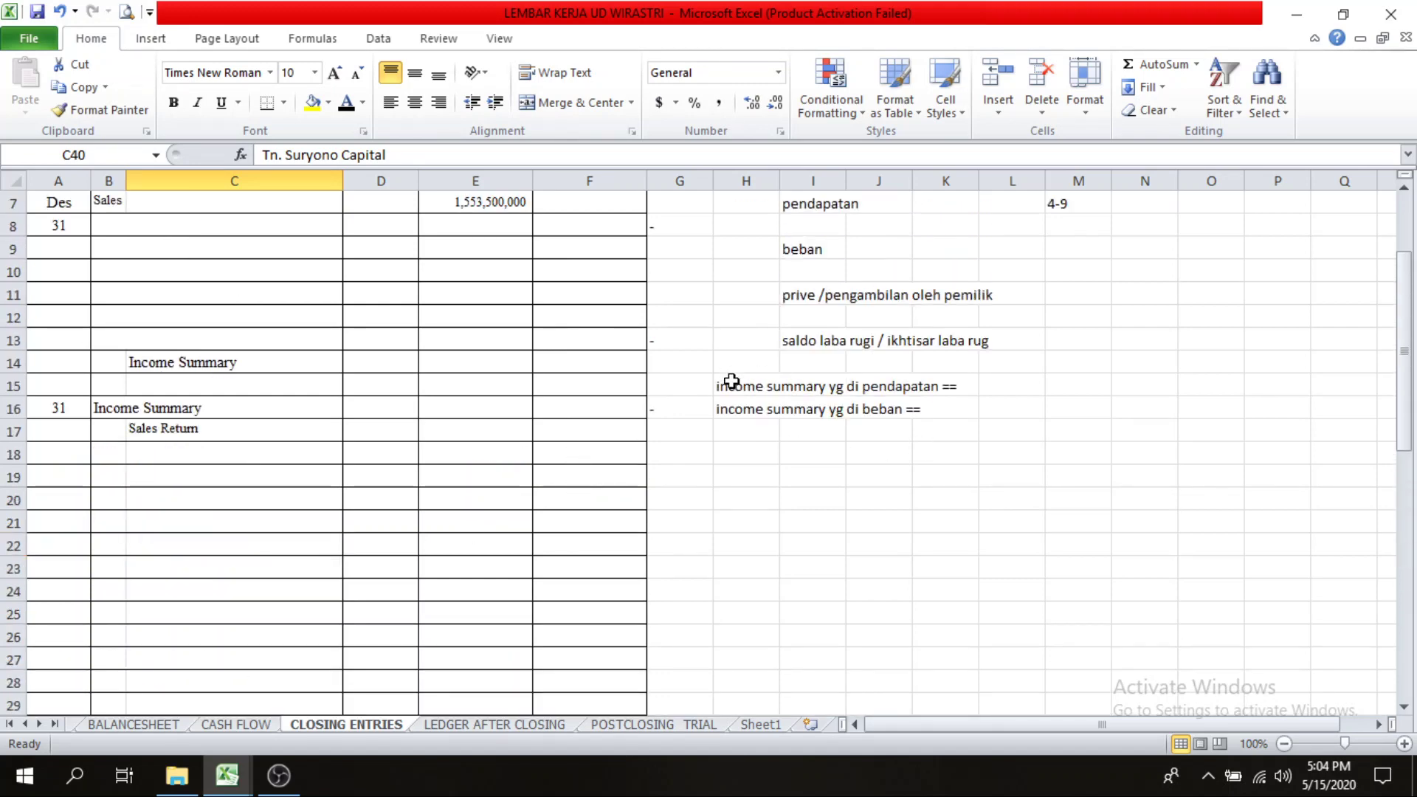
left_click(732, 383)
left_click(997, 387)
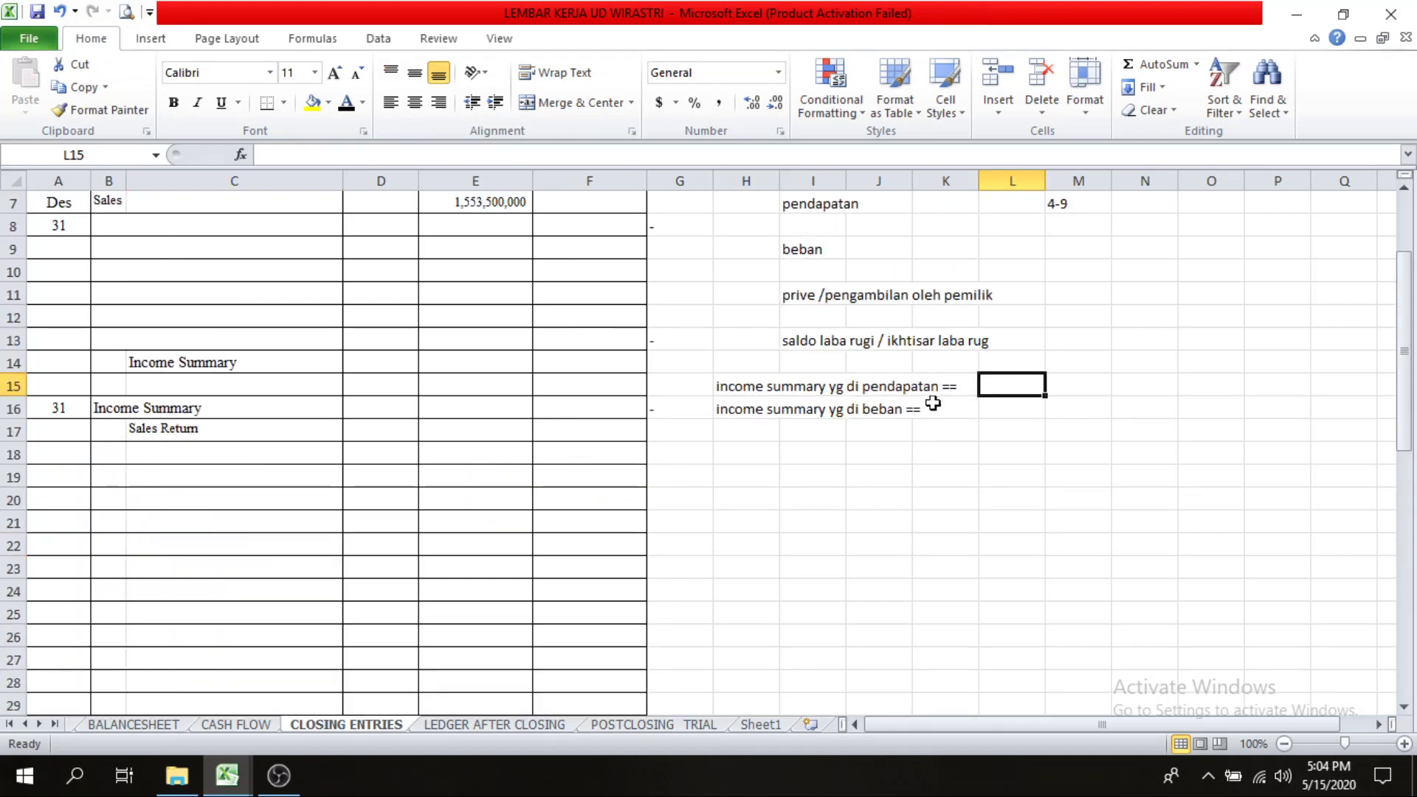
left_click(740, 410)
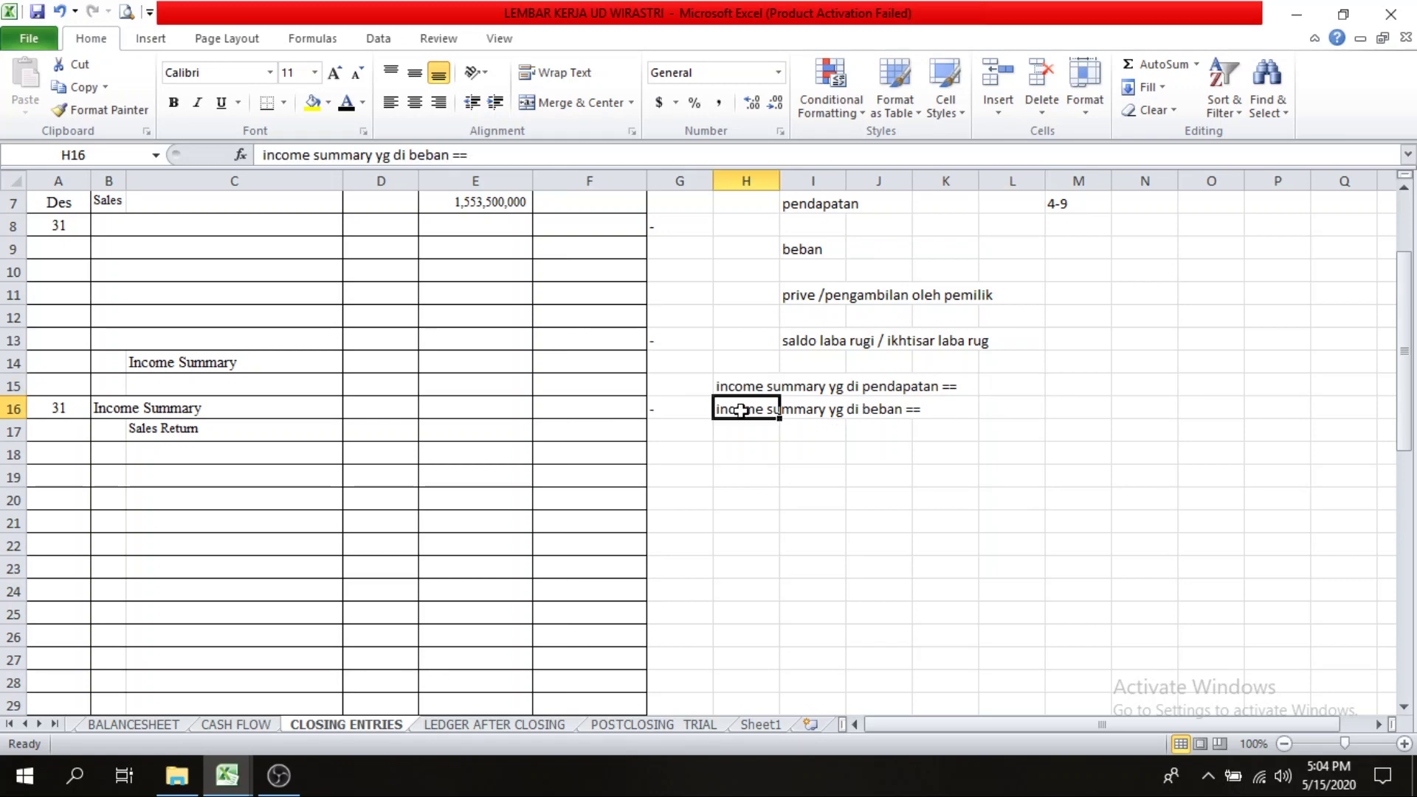
left_click(915, 408)
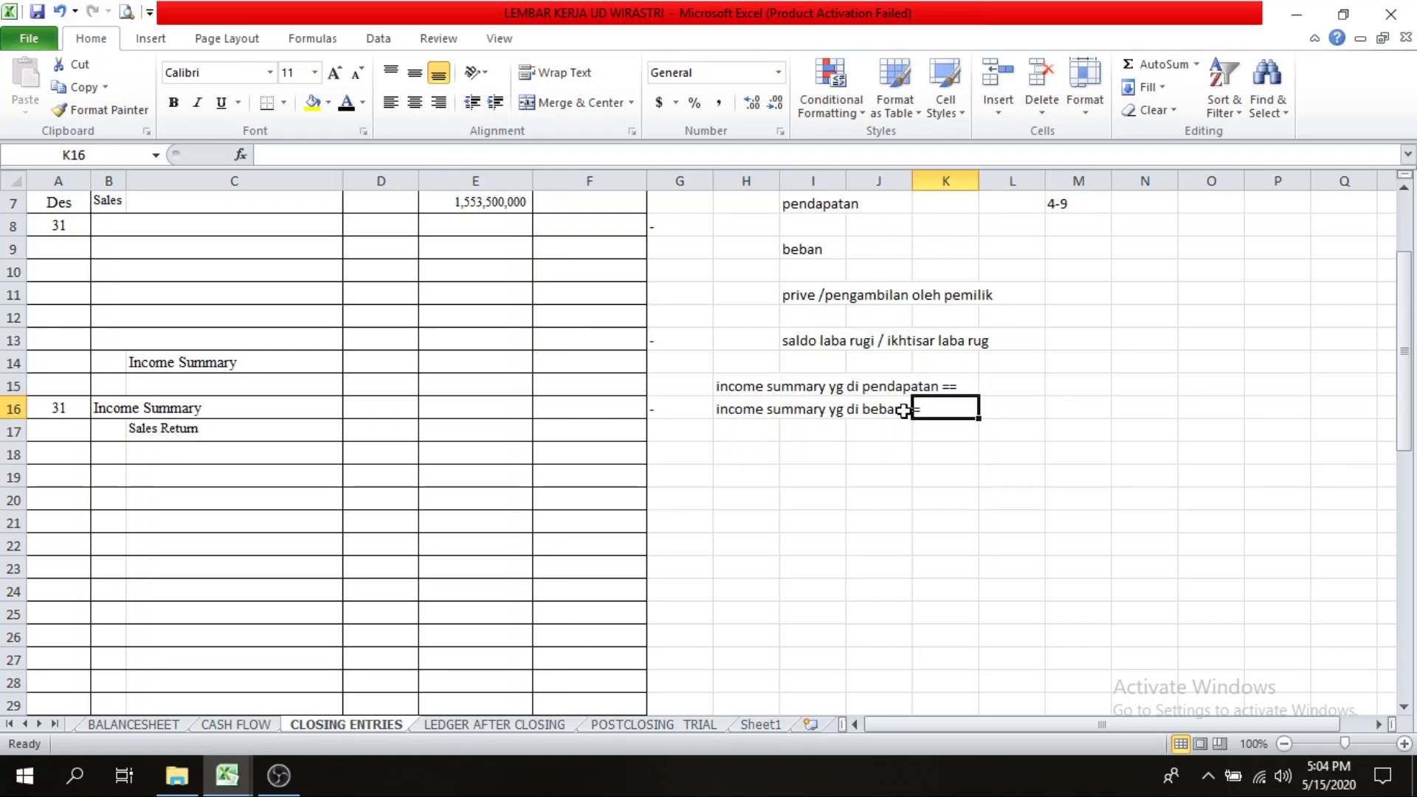
scroll(612, 568, "down", 4)
scroll(319, 730, "down", 1)
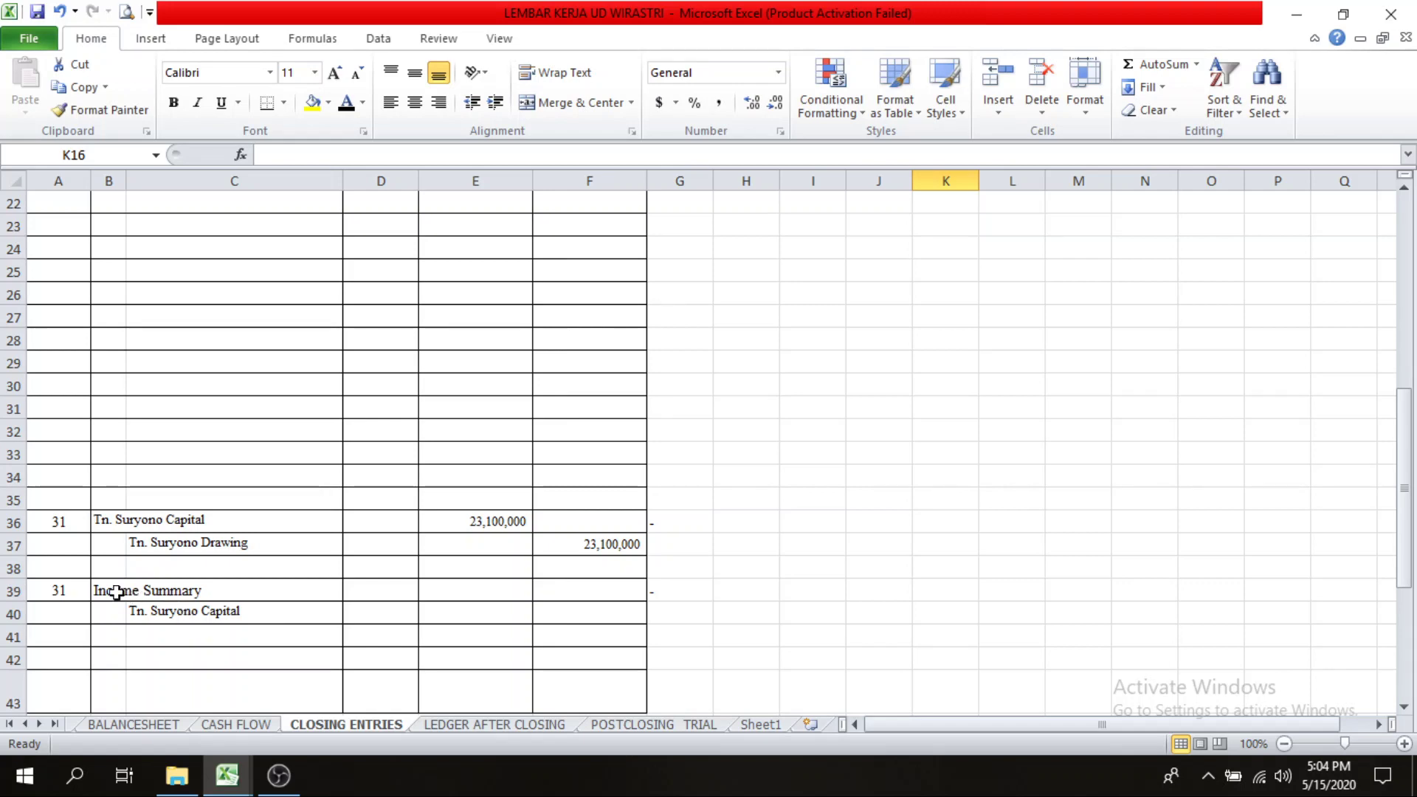
Step: Check the debit formula in E39 for the entry closing Income Summary to the owner's capital
scroll(782, 375, "up", 1)
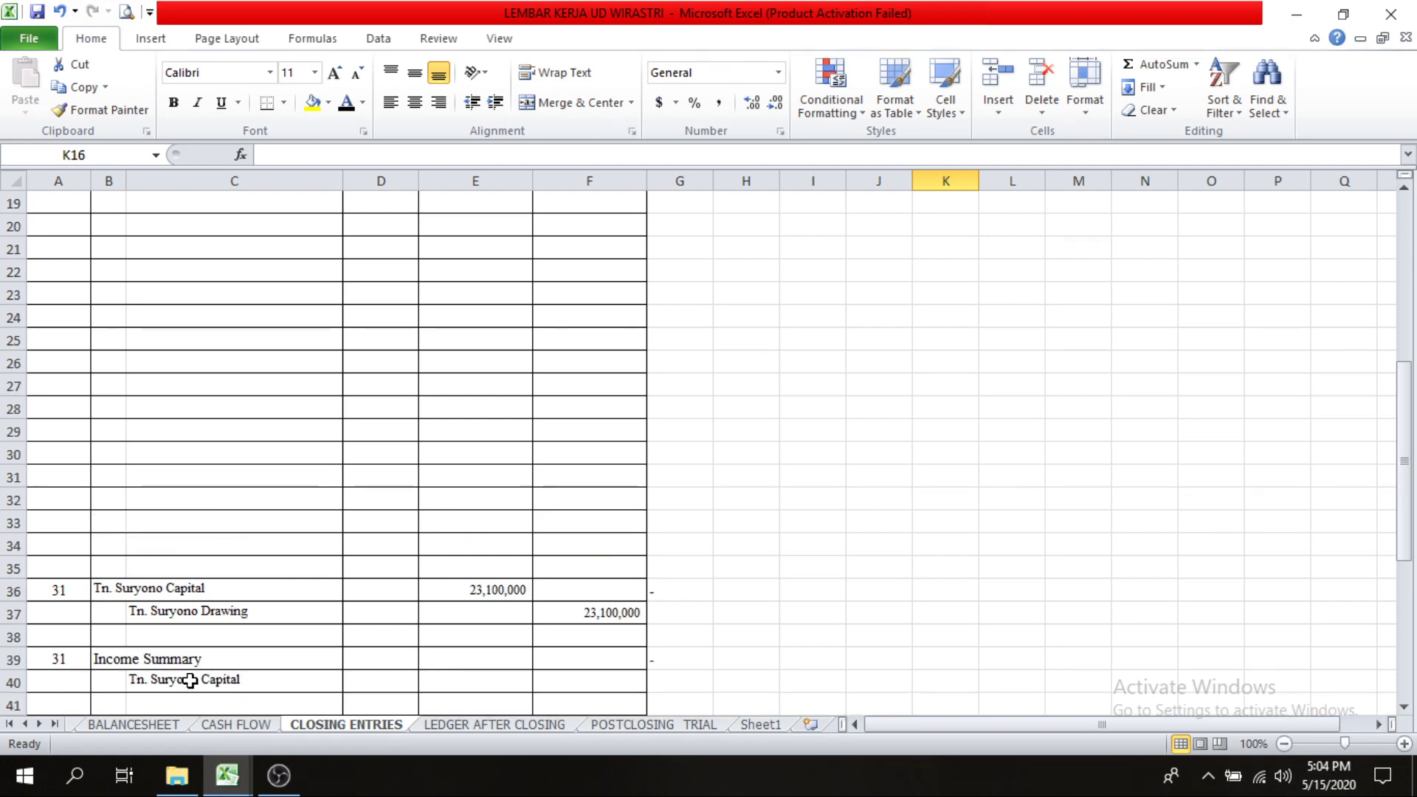
scroll(488, 653, "down", 1)
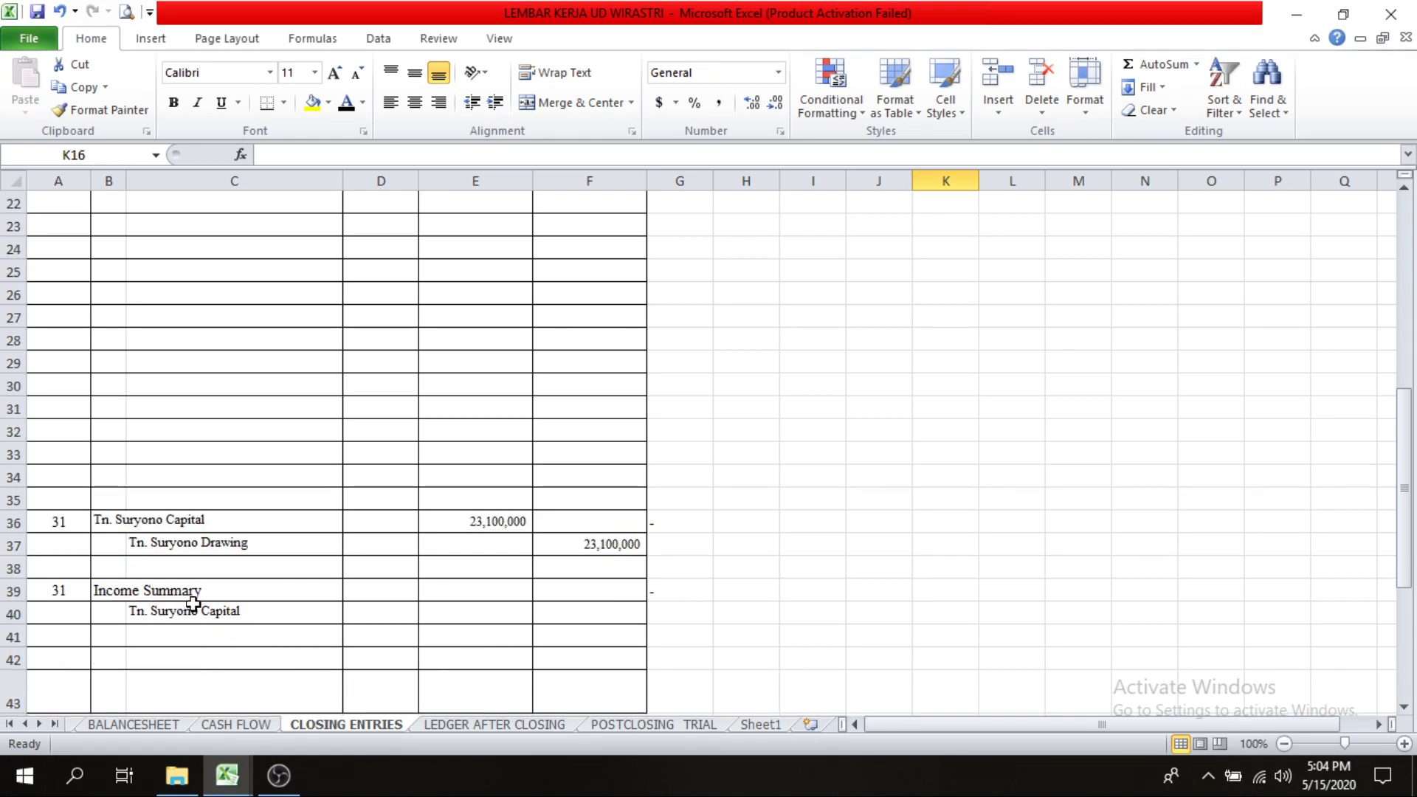
left_click(475, 588)
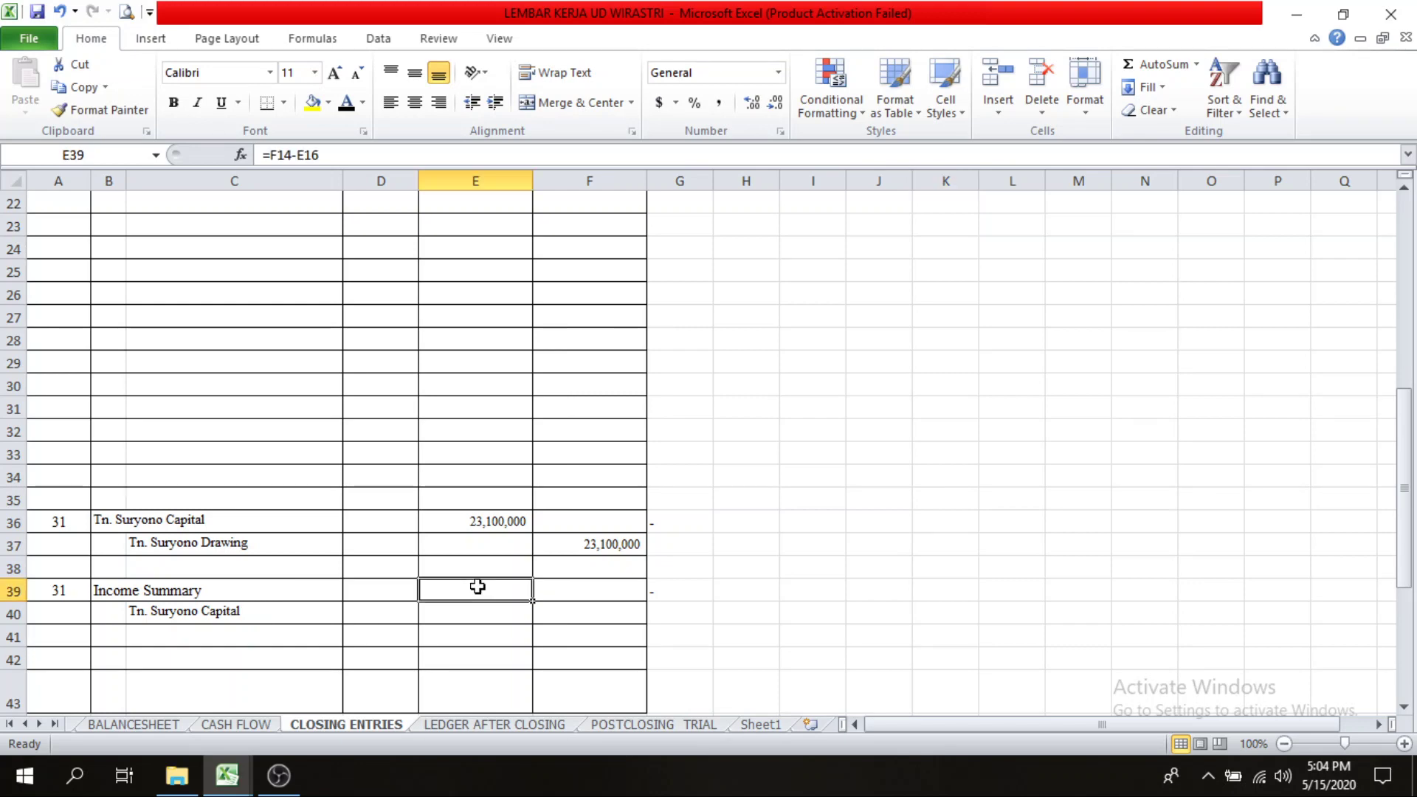
Step: Enter "?" in L15 and L16 as placeholders for the revenue and expense income summary amounts
scroll(964, 558, "up", 6)
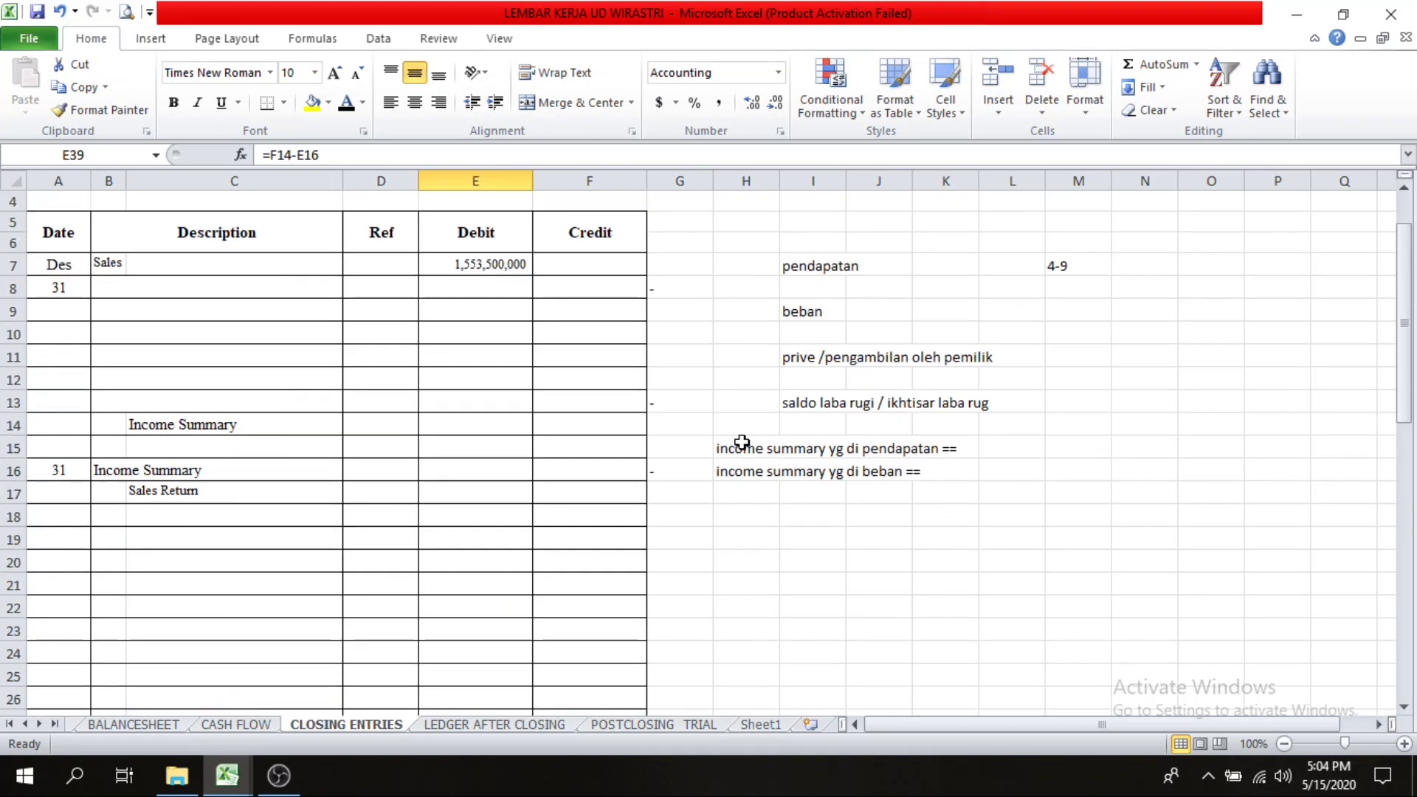
left_click(1024, 447)
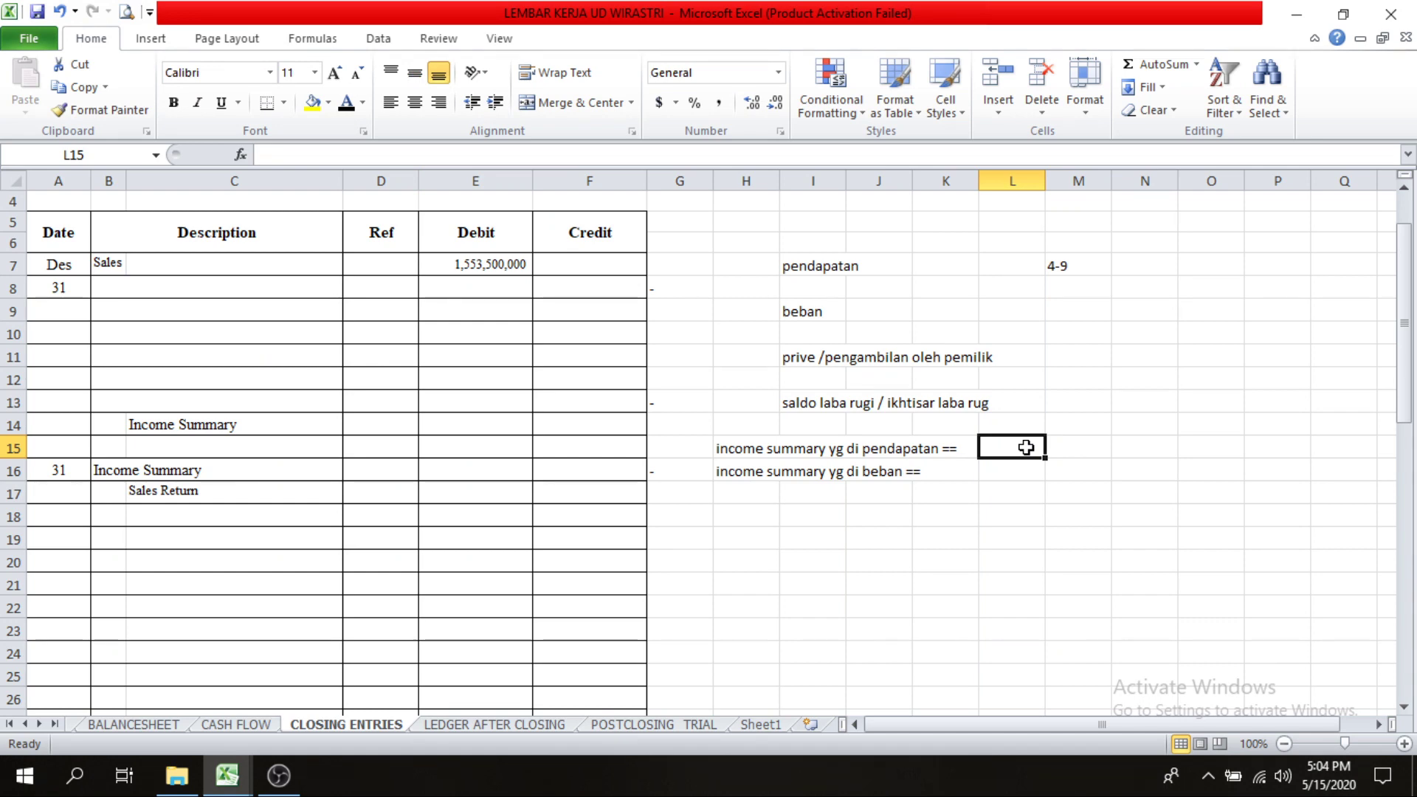
type("?")
key("Return")
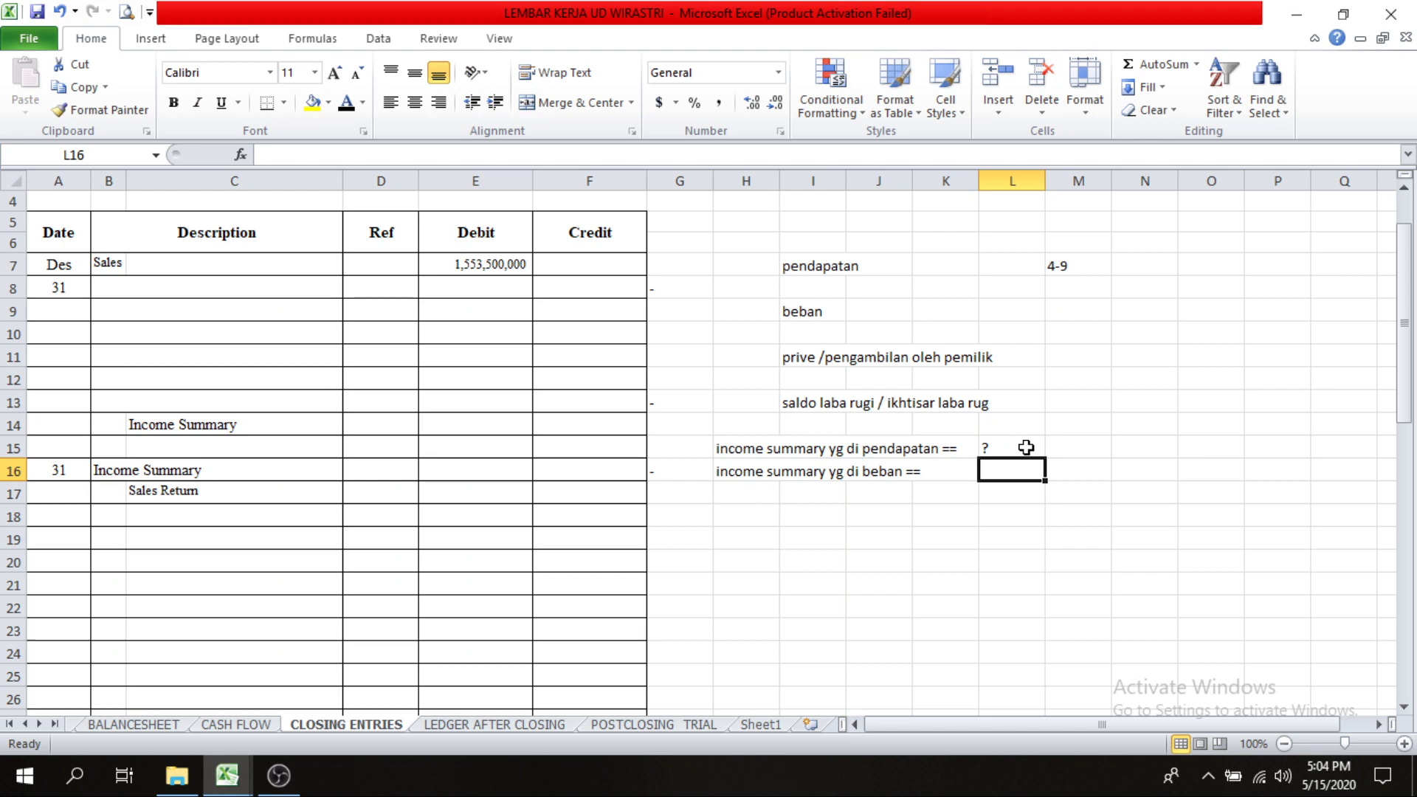
type("?")
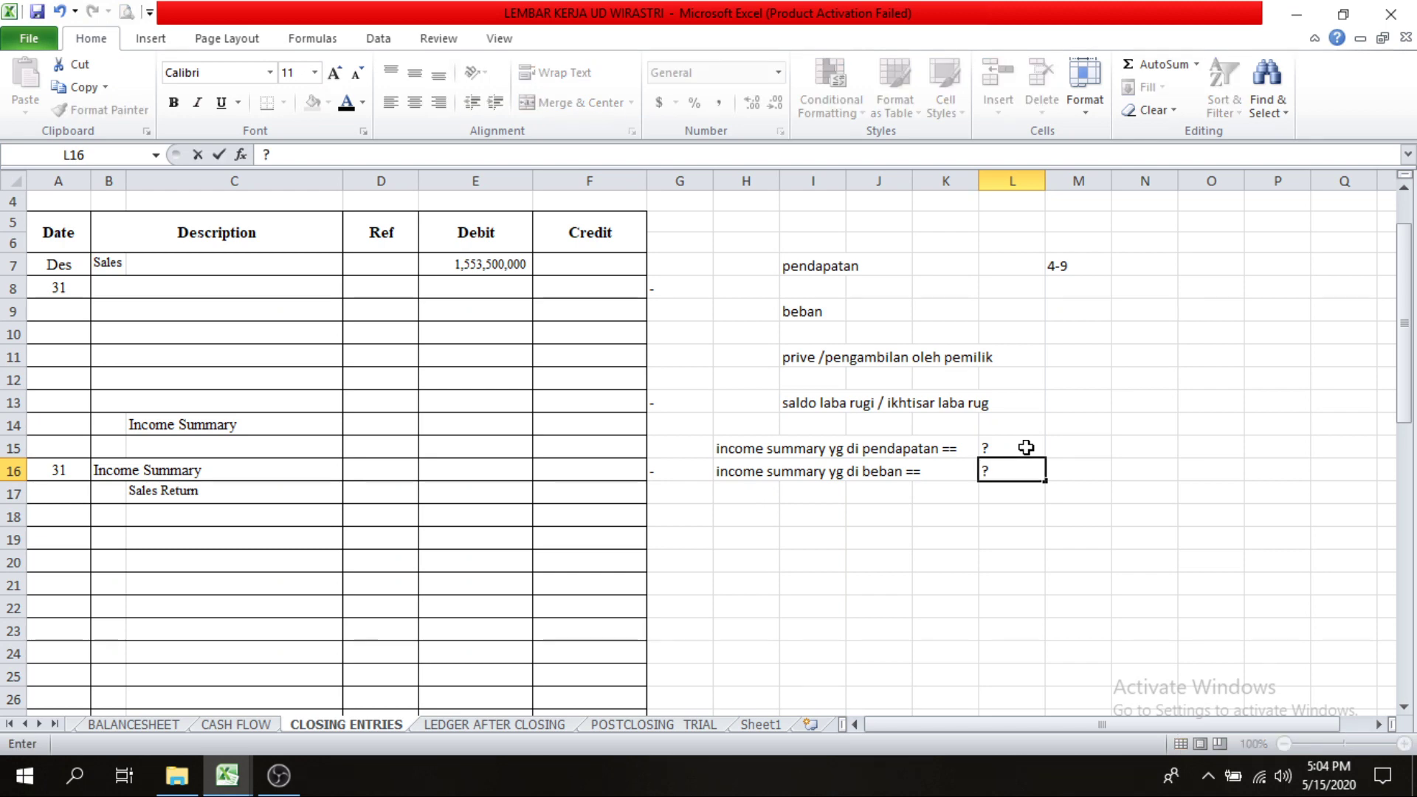
left_click(1026, 447)
Step: Compare the debit and credit total formulas in E43 and F43 below the closing entries
scroll(906, 544, "down", 5)
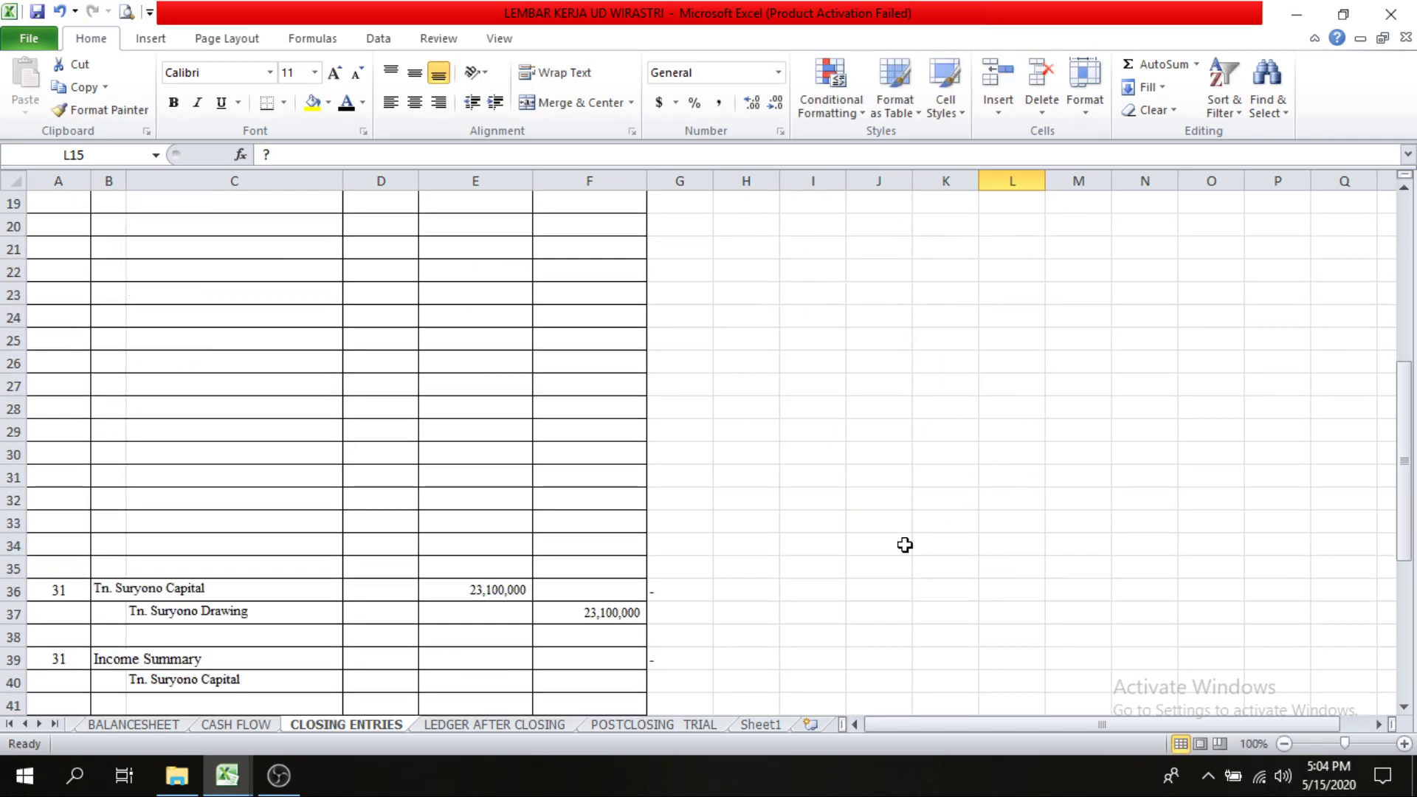
scroll(371, 540, "down", 2)
left_click(459, 503)
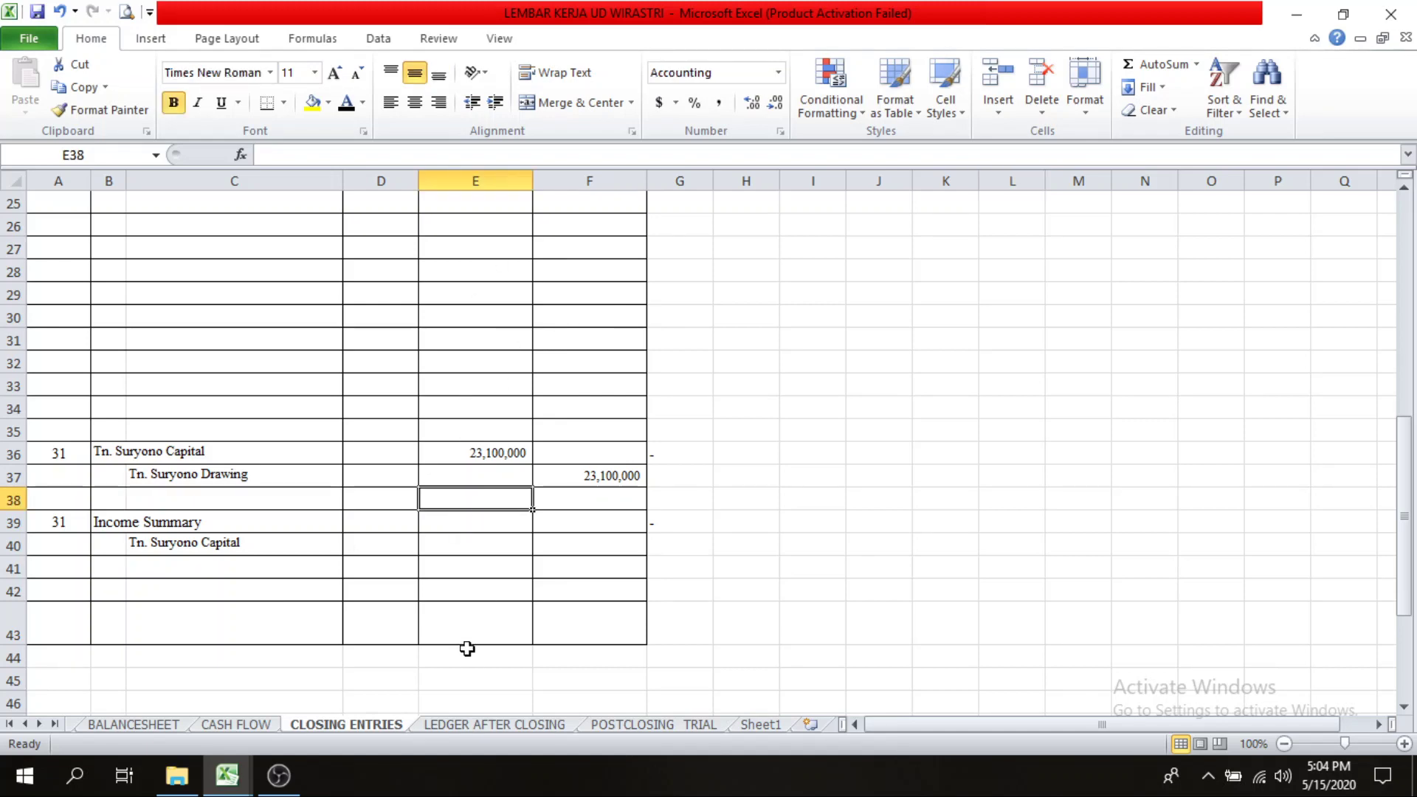
left_click(465, 626)
left_click(582, 623)
key("Left")
left_click(554, 626)
left_click(490, 625)
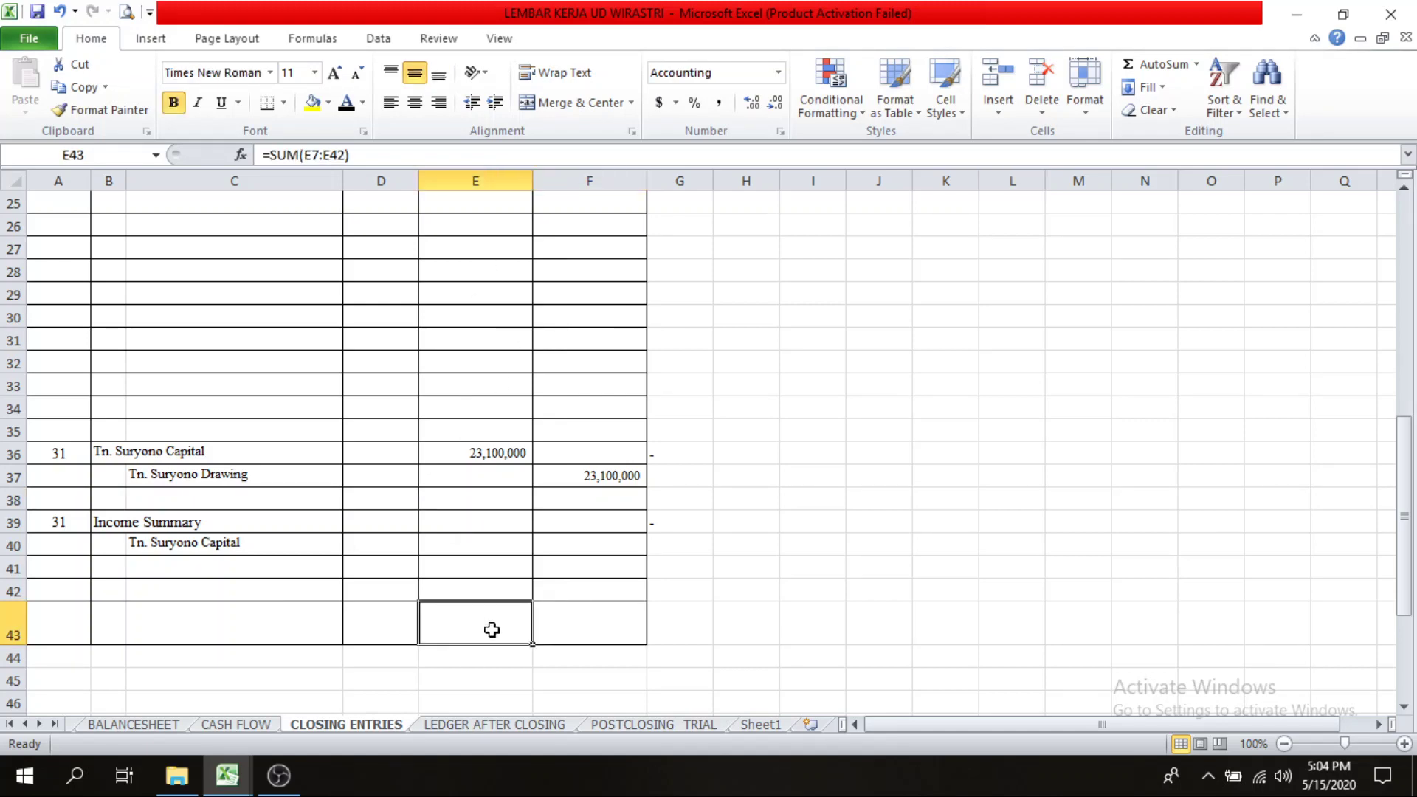
left_click(557, 633)
key("Left")
left_click(603, 637)
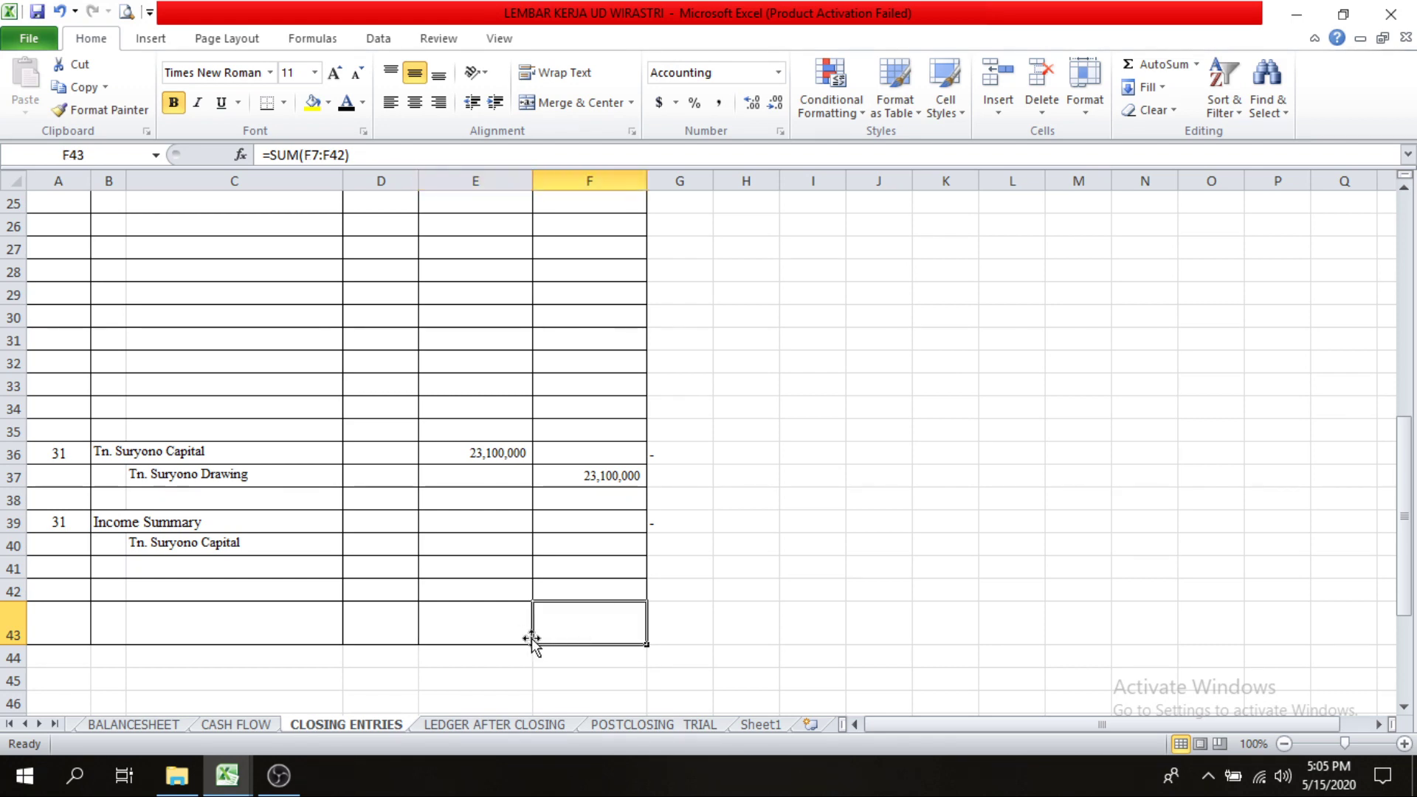
left_click(484, 639)
left_click(588, 629)
left_click(472, 634)
left_click(549, 626)
left_click(496, 626)
Step: Review the revenue closing entry beside the notes from the start of the sheet, and minimize the workbook window
scroll(601, 609, "up", 8)
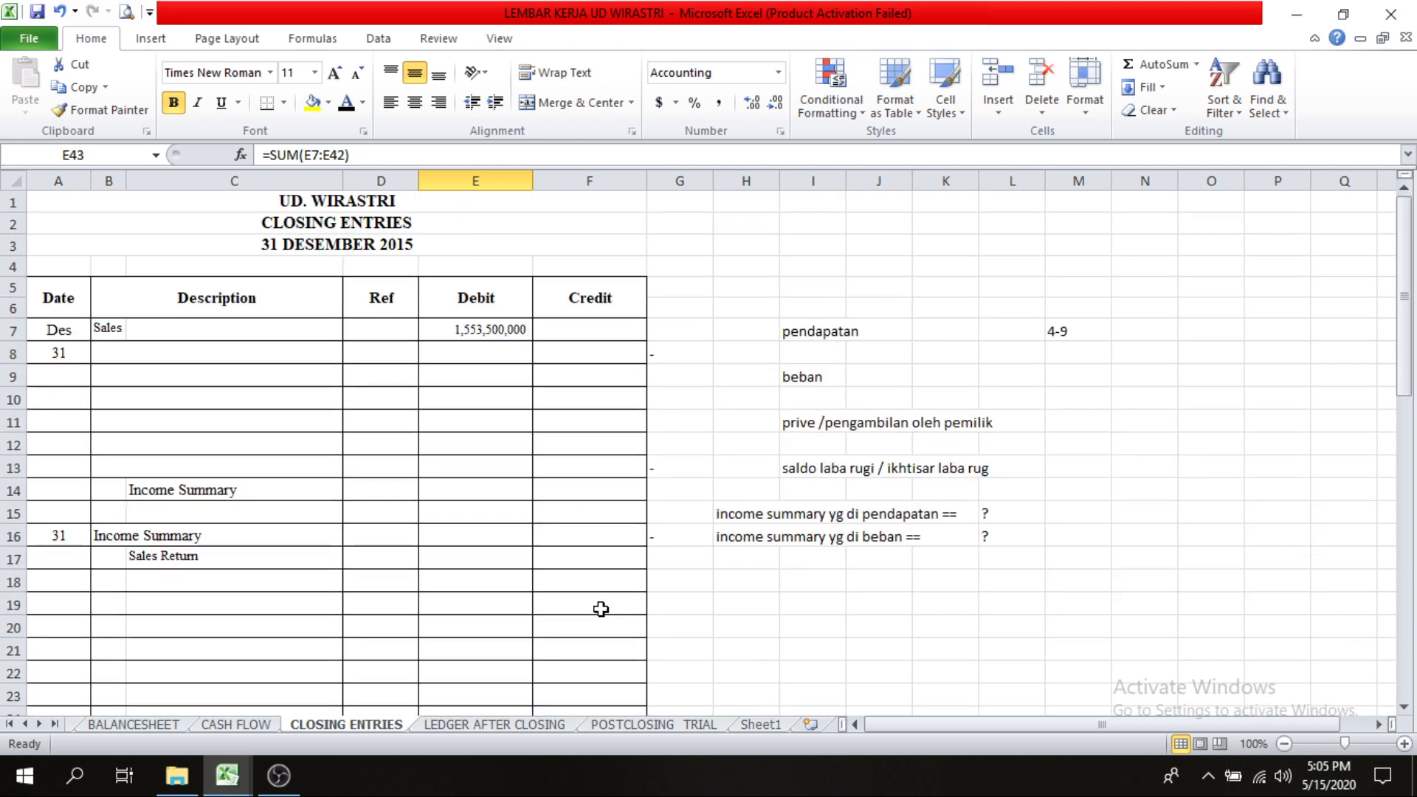
scroll(376, 502, "down", 3)
scroll(373, 507, "up", 3)
left_click(480, 445)
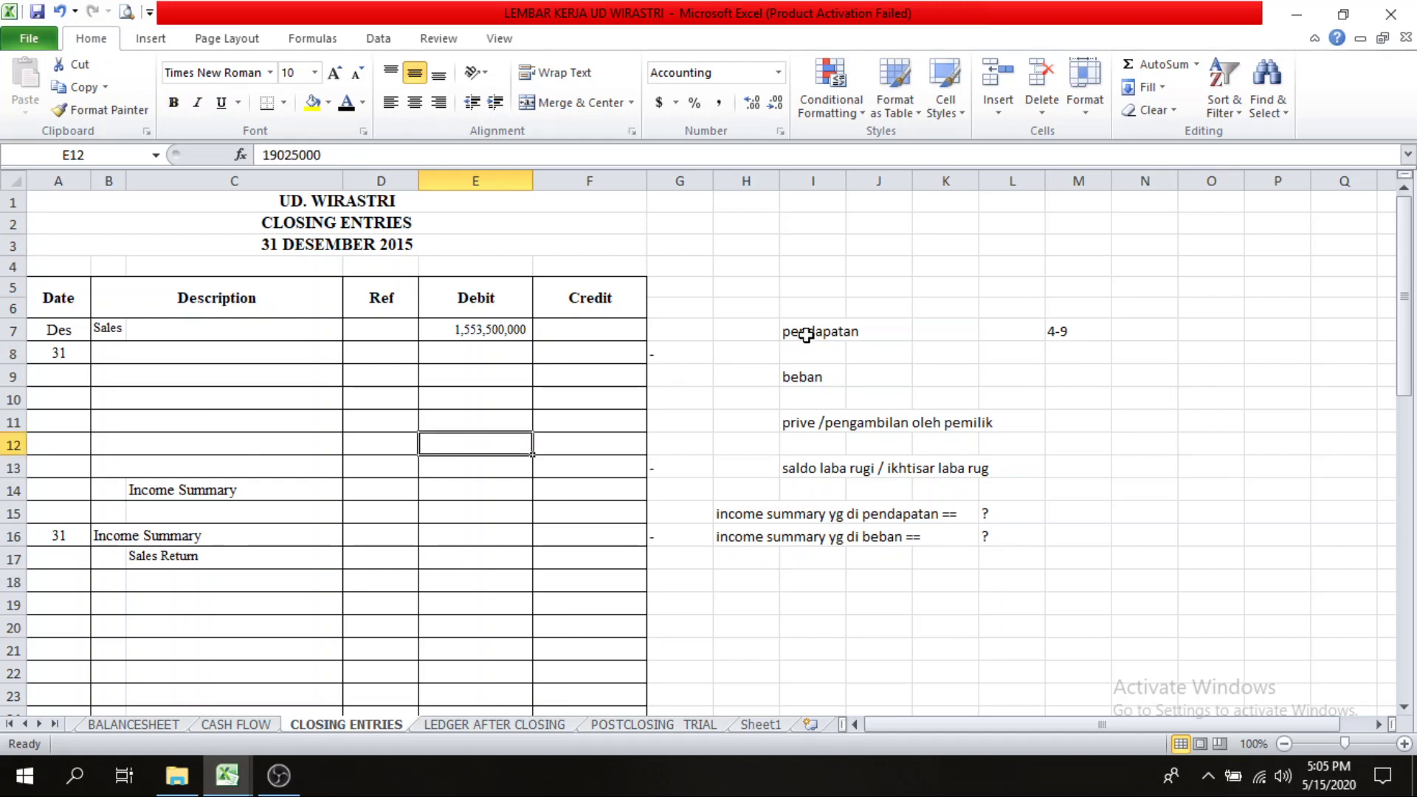
left_click(588, 376)
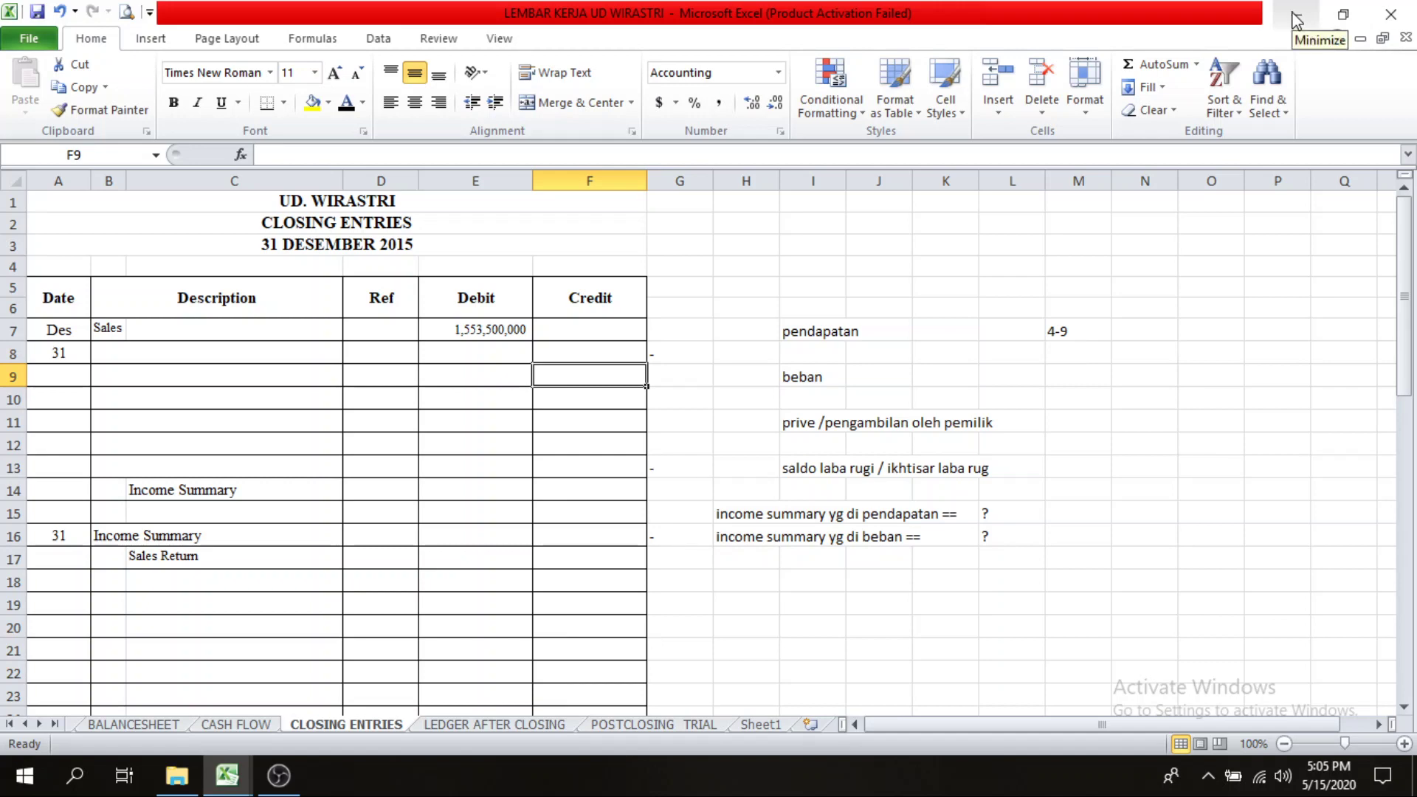
left_click(1295, 20)
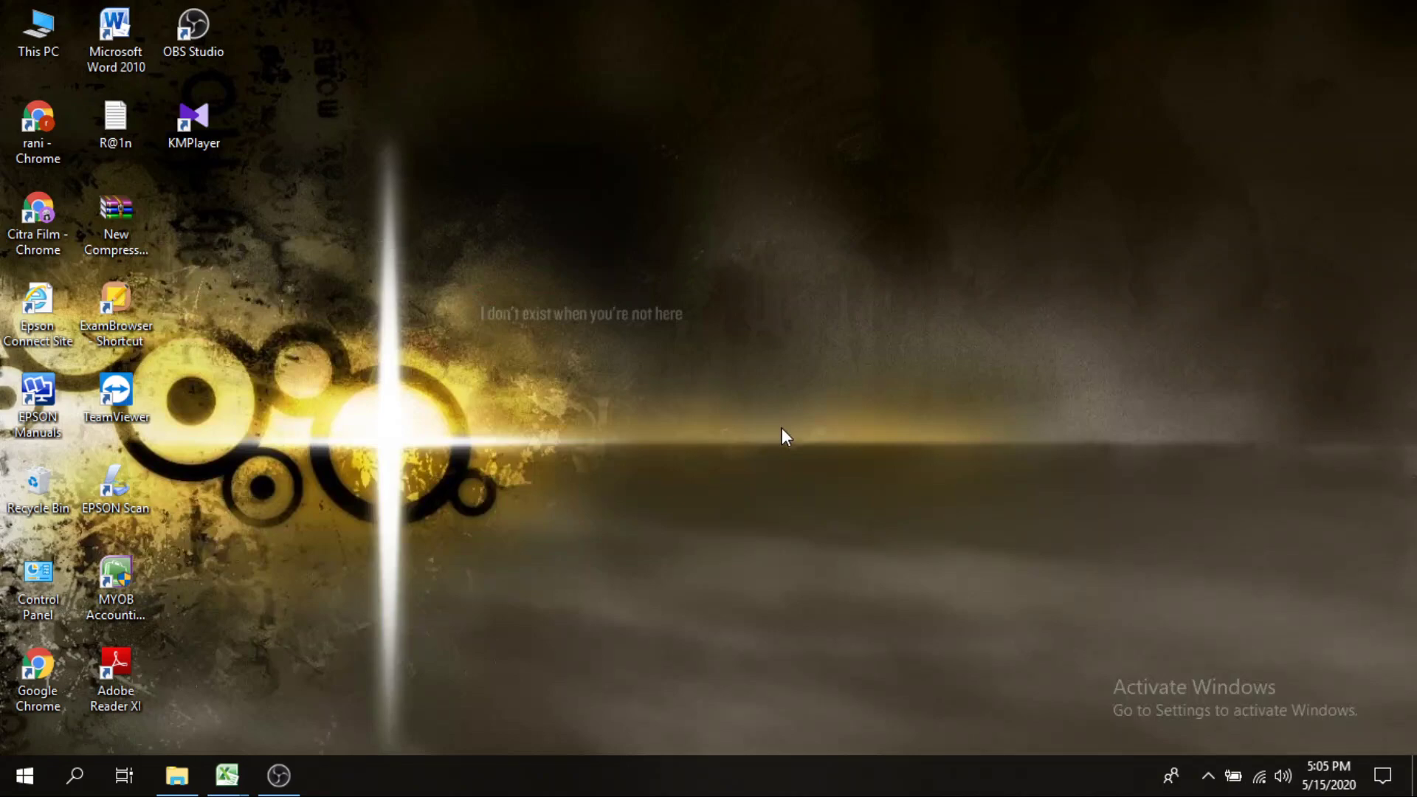